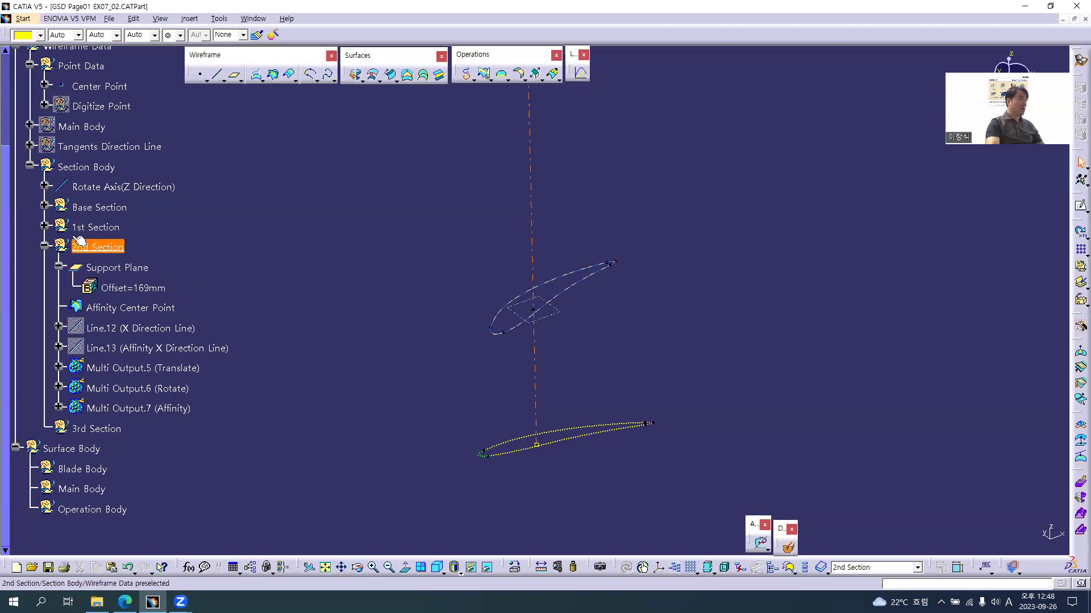
Set the offset of the 2nd Section's Support Plane to 647 mm.
left_click(45, 226)
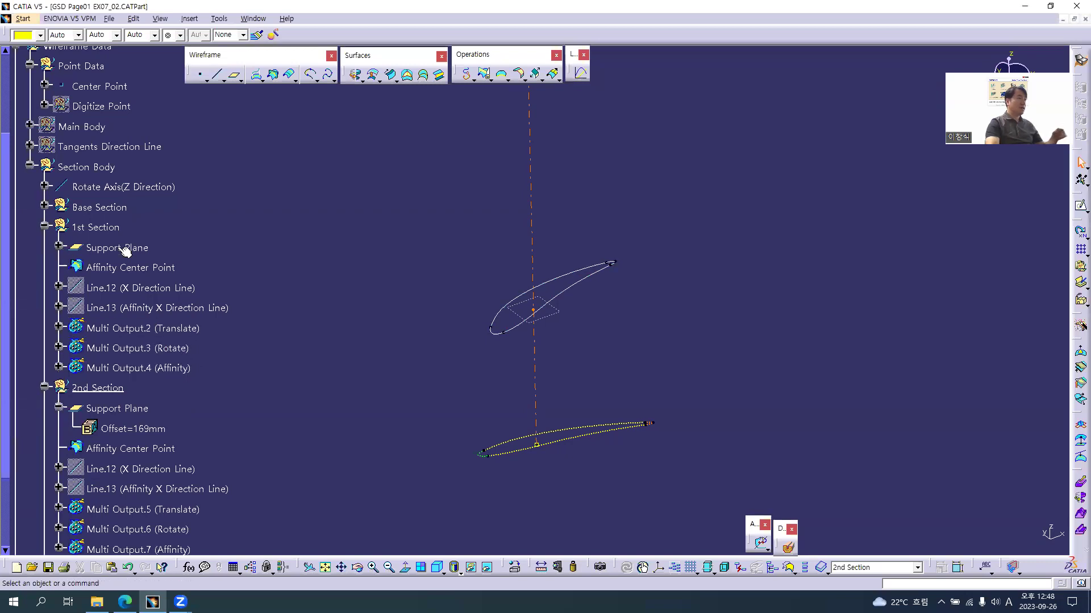
left_click(44, 227)
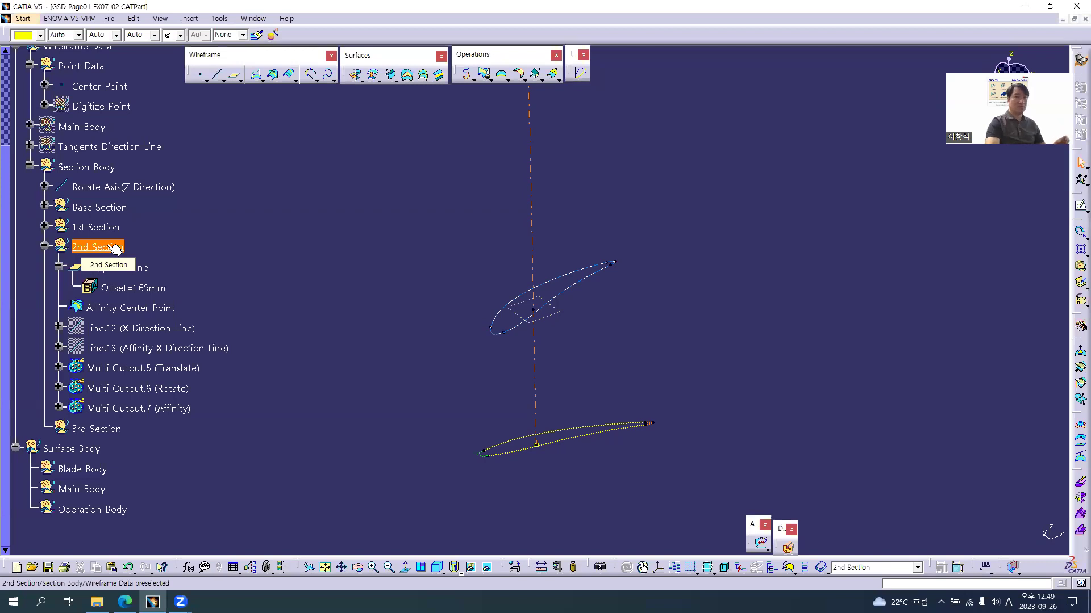
double_click(141, 290)
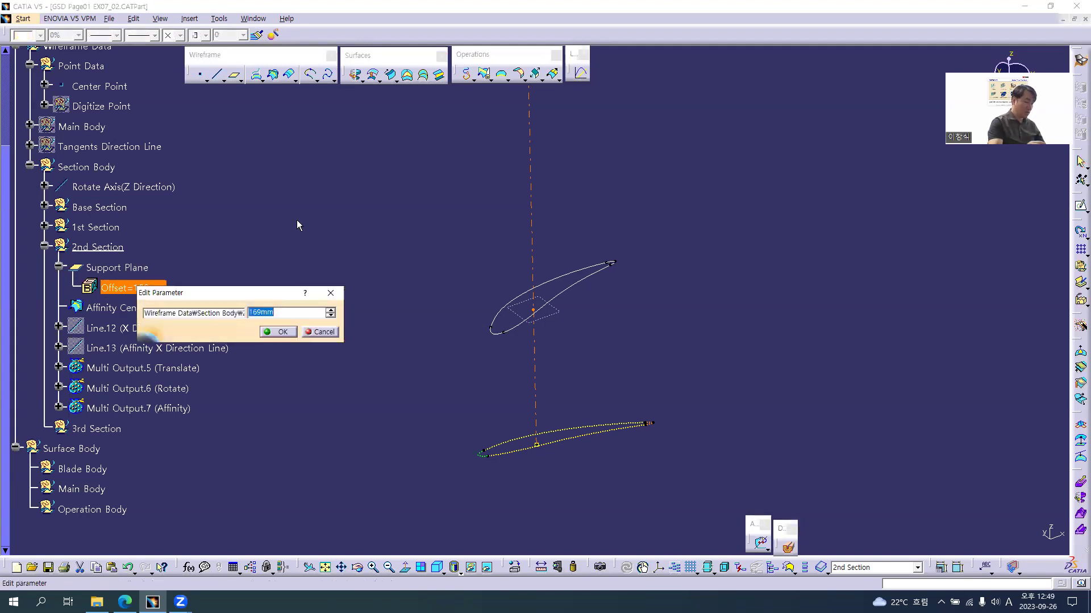
type("647")
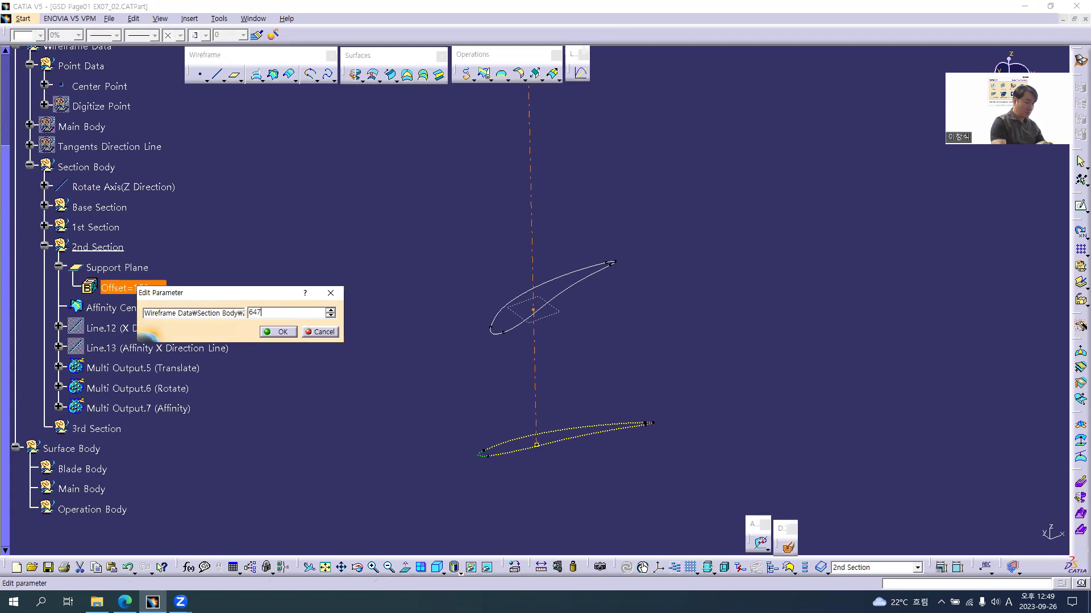
key("Return")
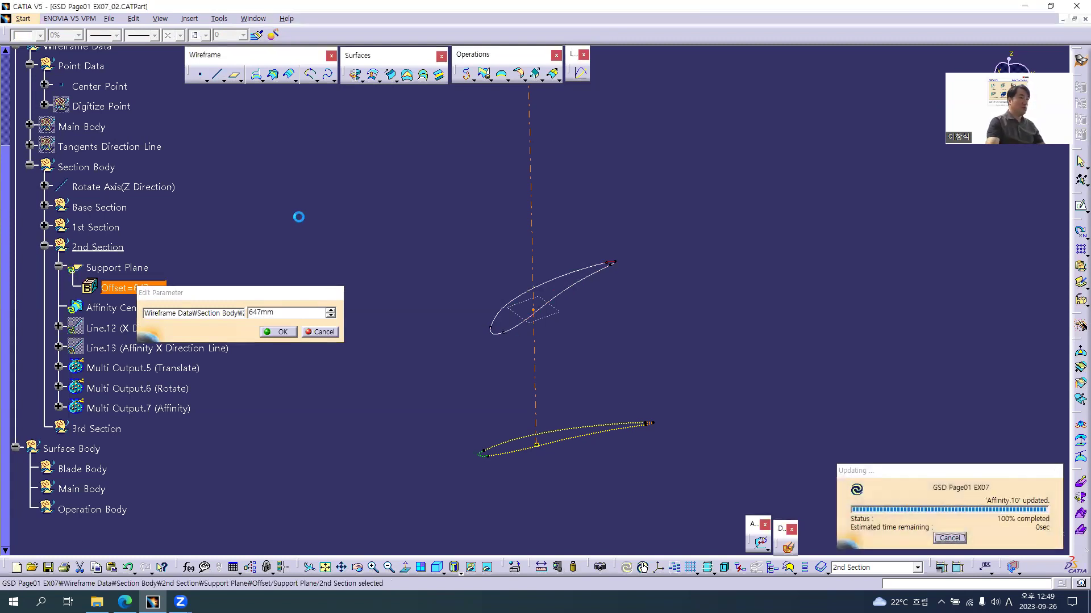
middle_click(445, 208)
middle_click_drag(445, 207, 436, 338)
middle_click_drag(462, 302, 456, 366)
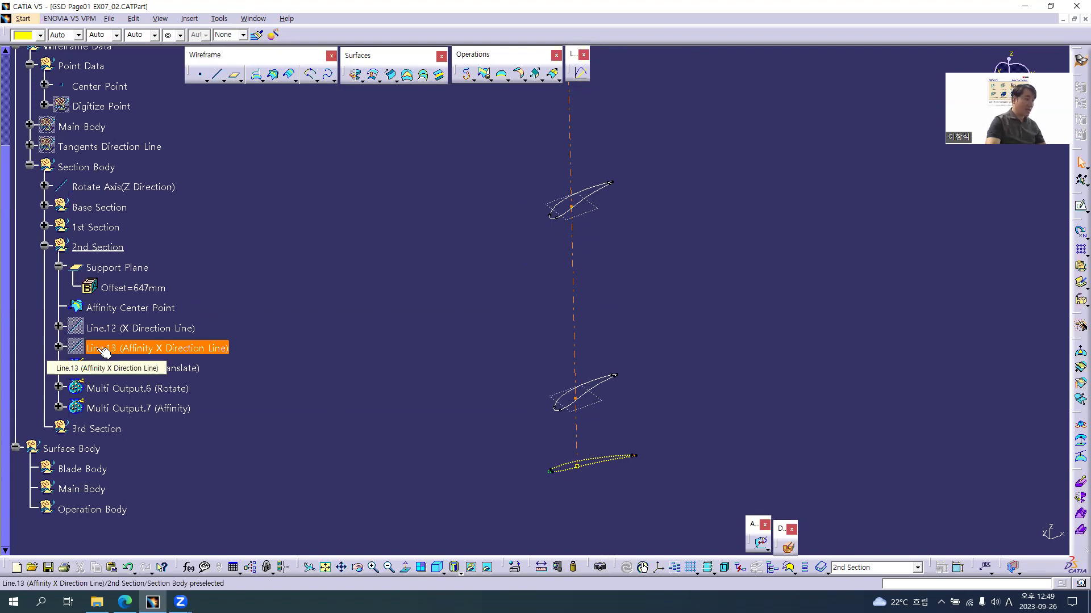
Show the 2nd Section's Line.13 (Affinity X Direction Line) and set its angle to 34 deg.
left_click(58, 347)
right_click(107, 348)
left_click(136, 373)
double_click(149, 408)
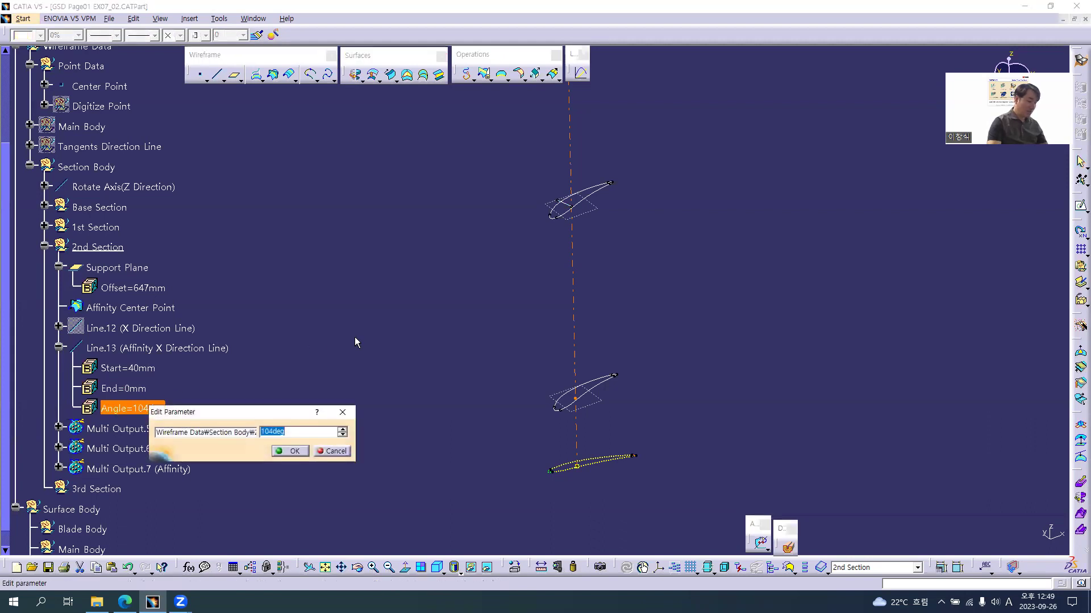
type("34")
key("Return")
middle_click_drag(480, 276, 425, 259)
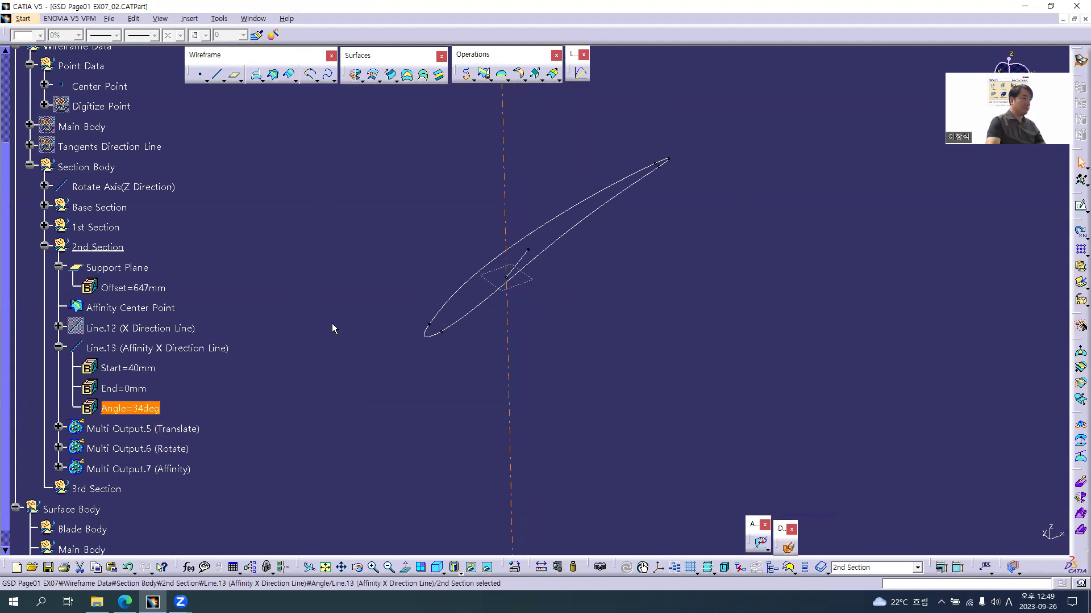
Show the 2nd Section's Line.12 (X Direction Line) to compare it with the affinity direction line.
right_click(136, 332)
left_click(171, 359)
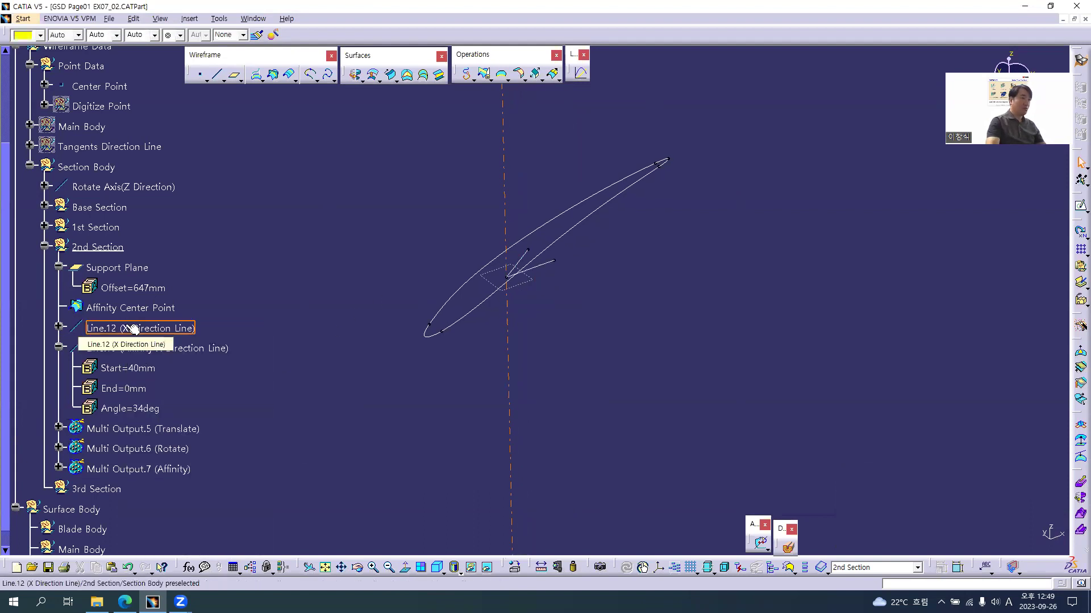
left_click(141, 349)
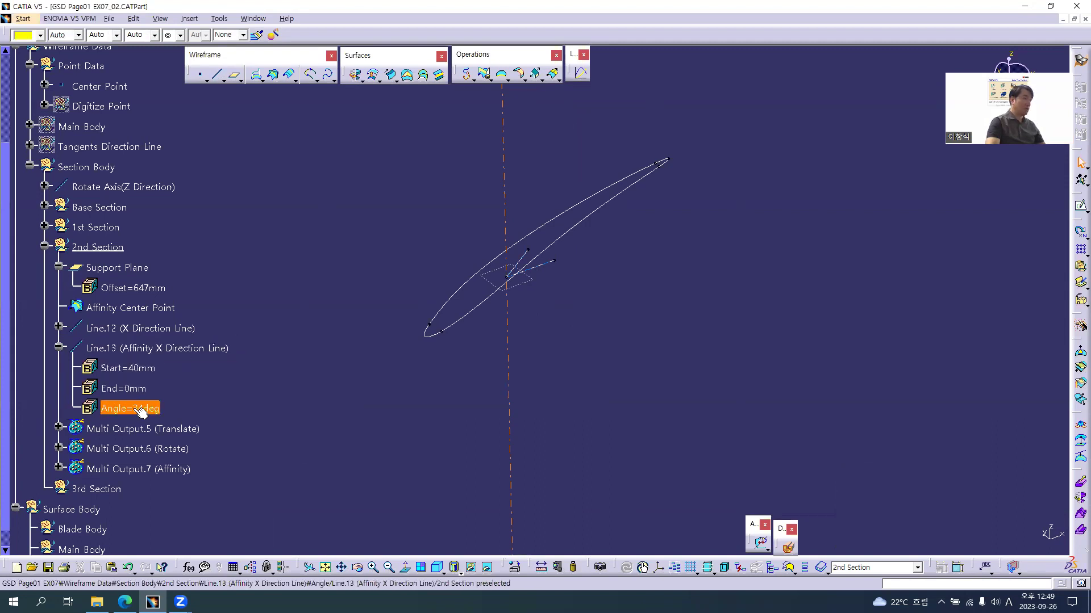
left_click(59, 347)
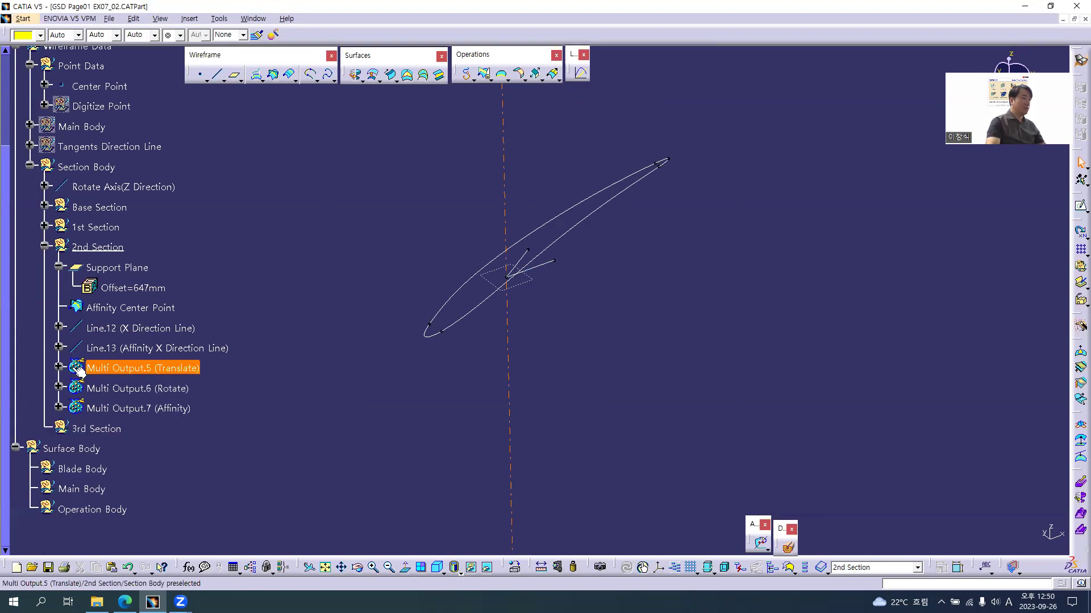
Set the angle of the 2nd Section's Multi Output.6 (Rotate) to 50 deg.
left_click(59, 388)
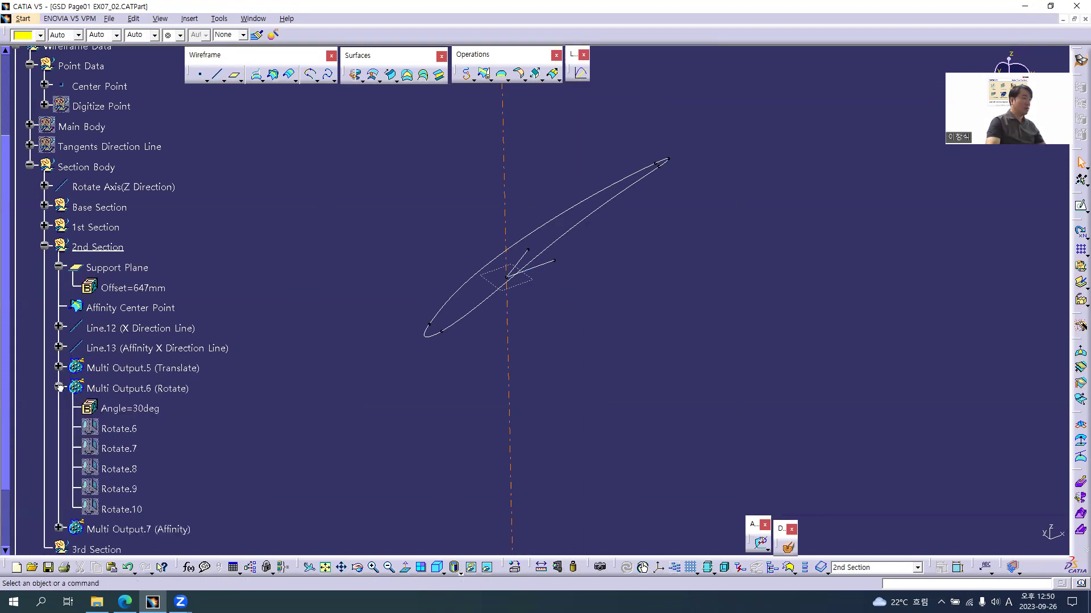
double_click(140, 408)
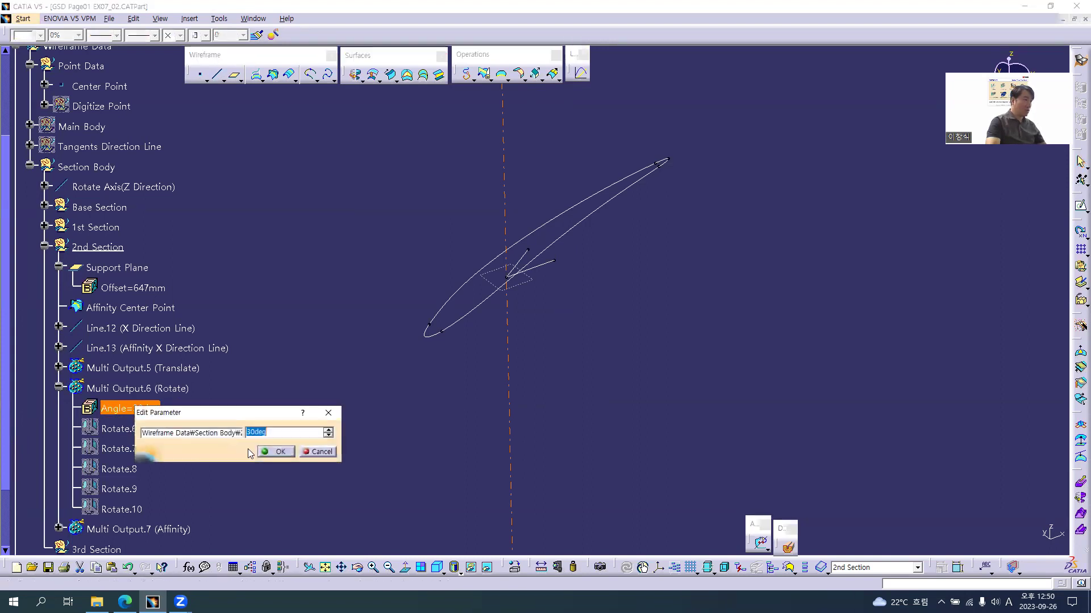
type("50")
key("Return")
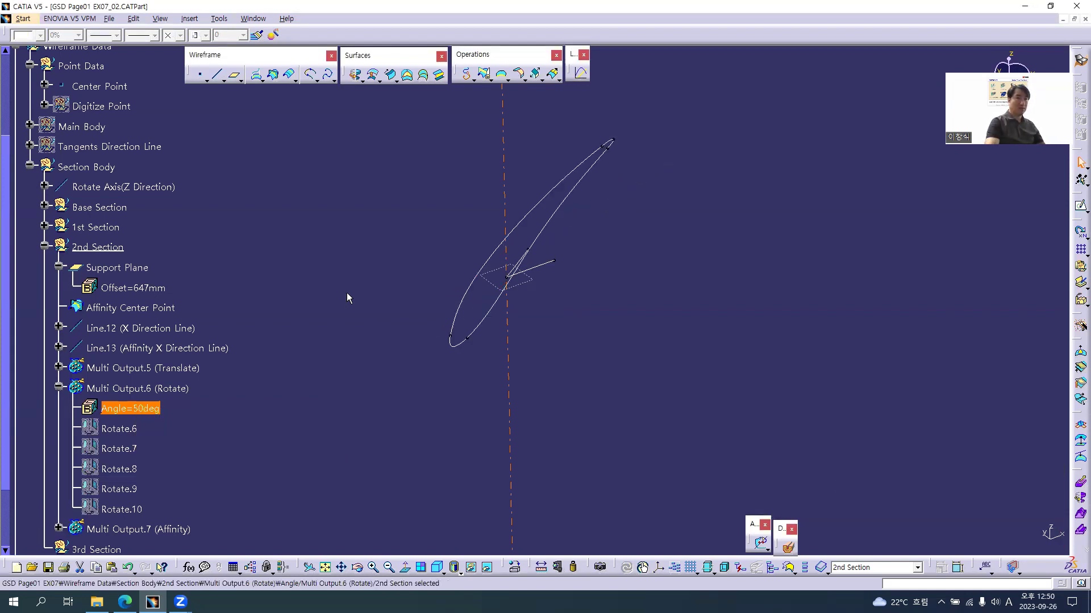
left_click(58, 387)
Check the X, Y and Z ratios of the 2nd Section's Multi Output.7 (Affinity).
scroll(59, 389, "down", 2)
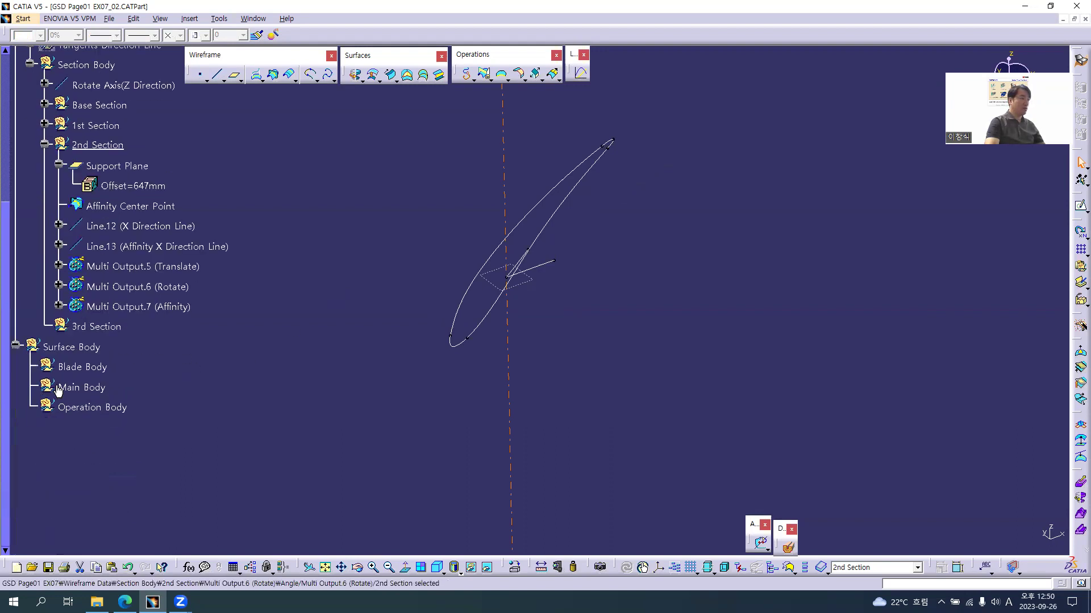
left_click(59, 306)
left_click(145, 308)
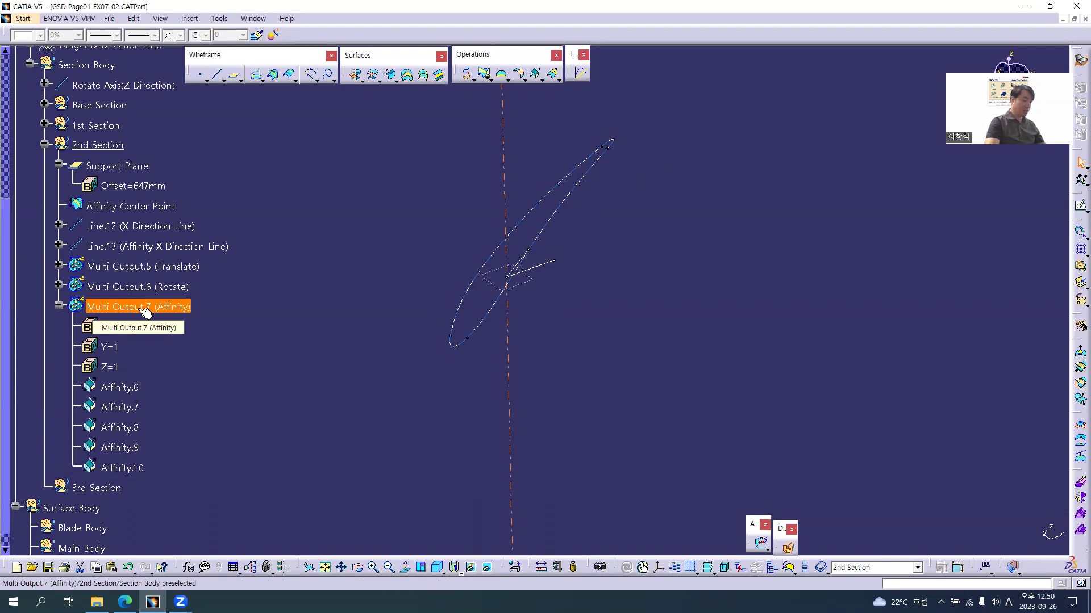
left_click(116, 326)
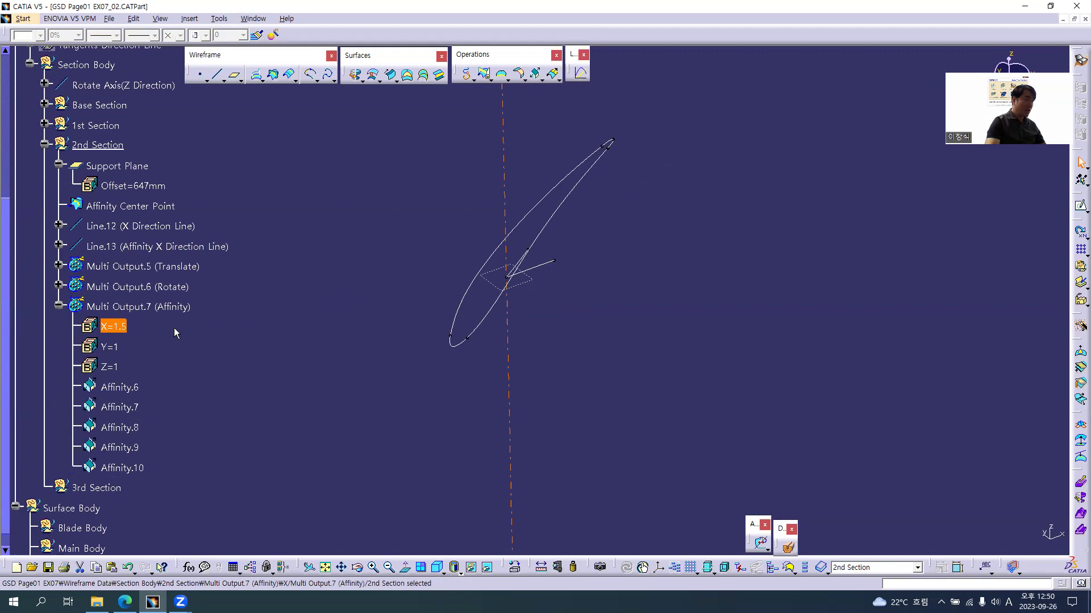
left_click(113, 347)
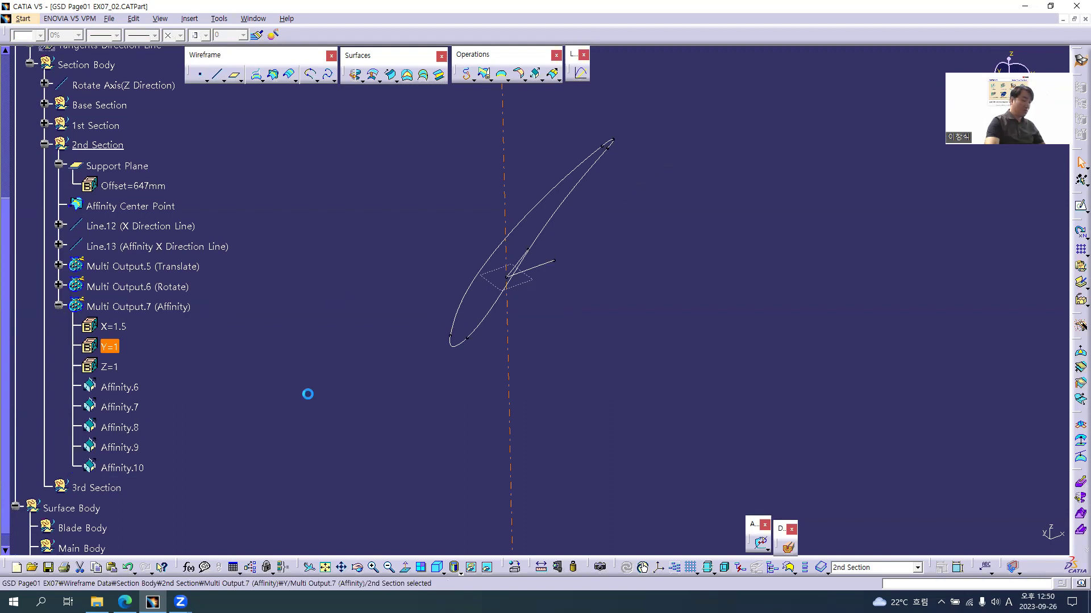
left_click(306, 396)
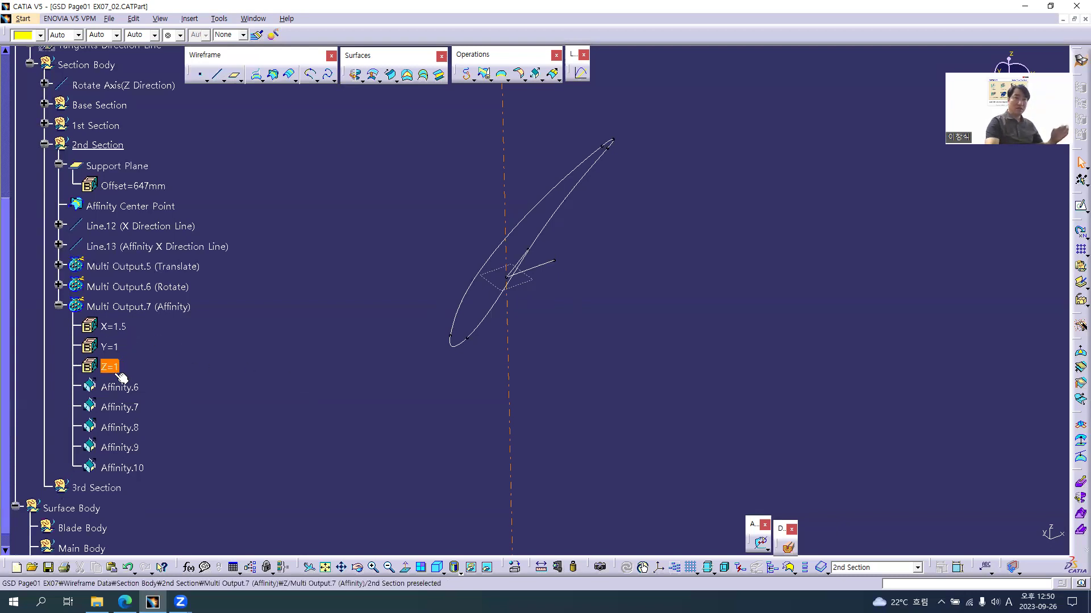
left_click(58, 306)
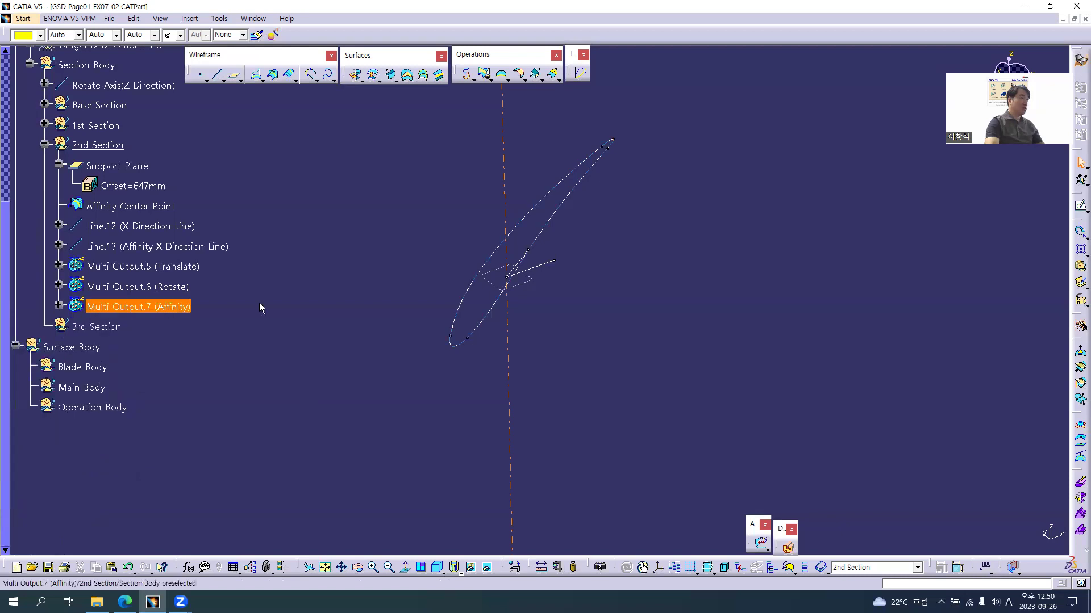
middle_click_drag(418, 263, 343, 309)
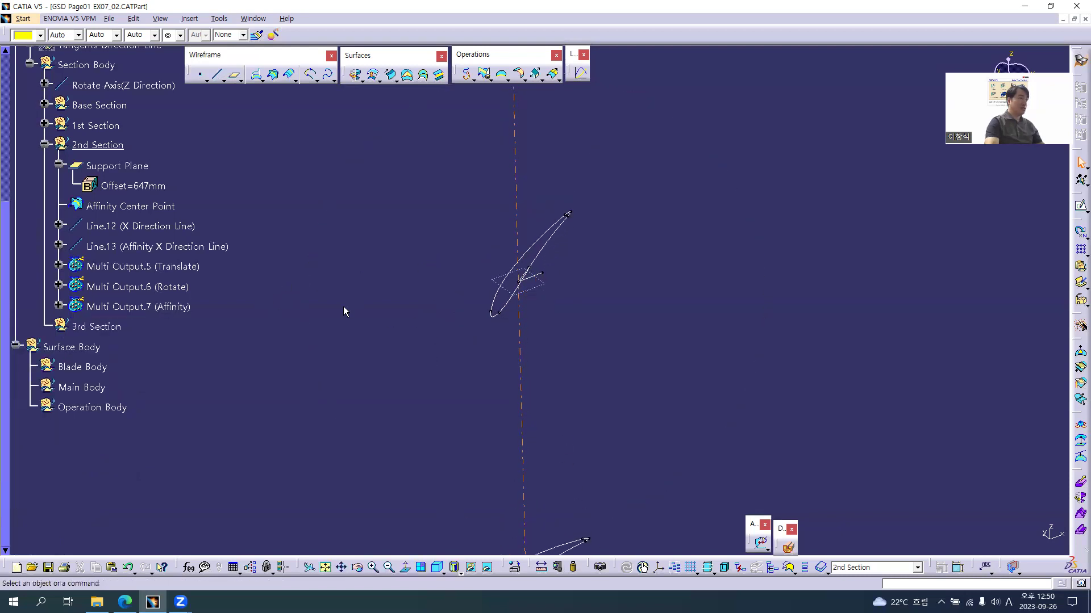
Copy all 2nd Section elements, from Support Plane to Multi Output.7 (Affinity), into the 3rd Section.
left_click(45, 145)
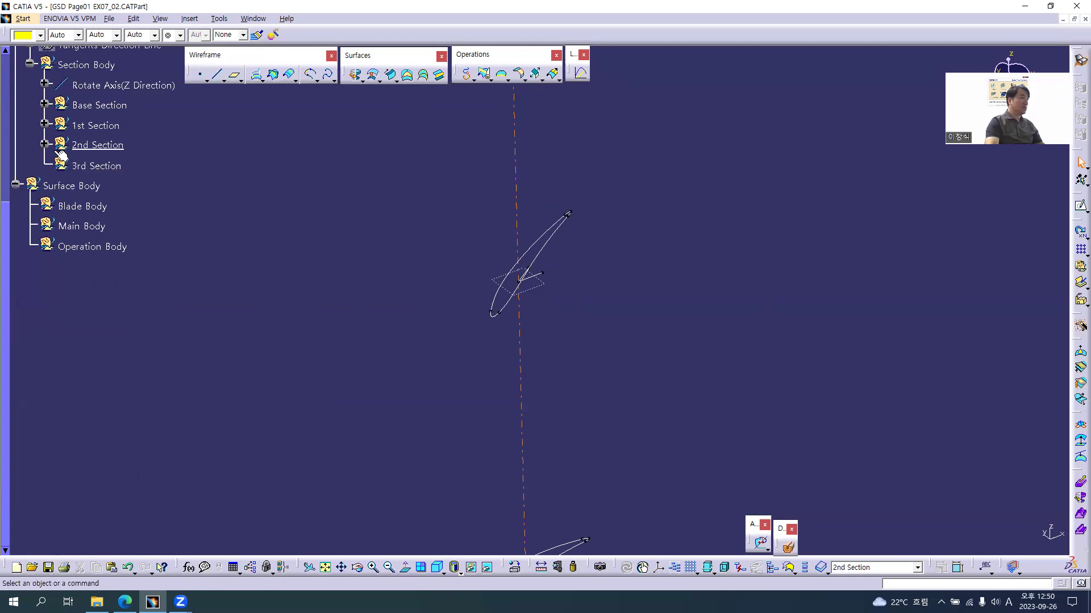
left_click(45, 145)
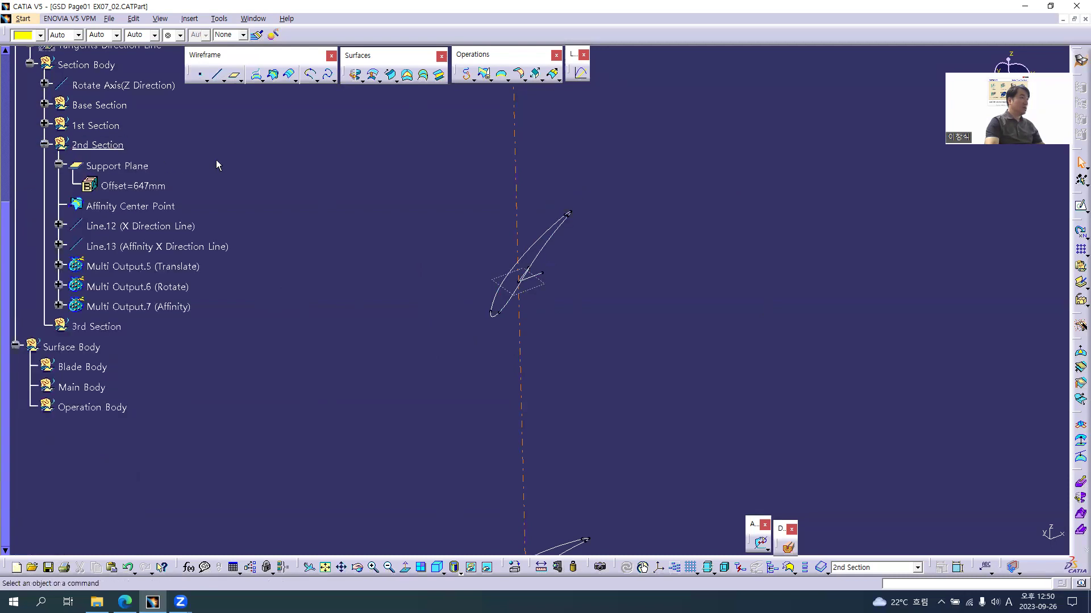
left_click(120, 166)
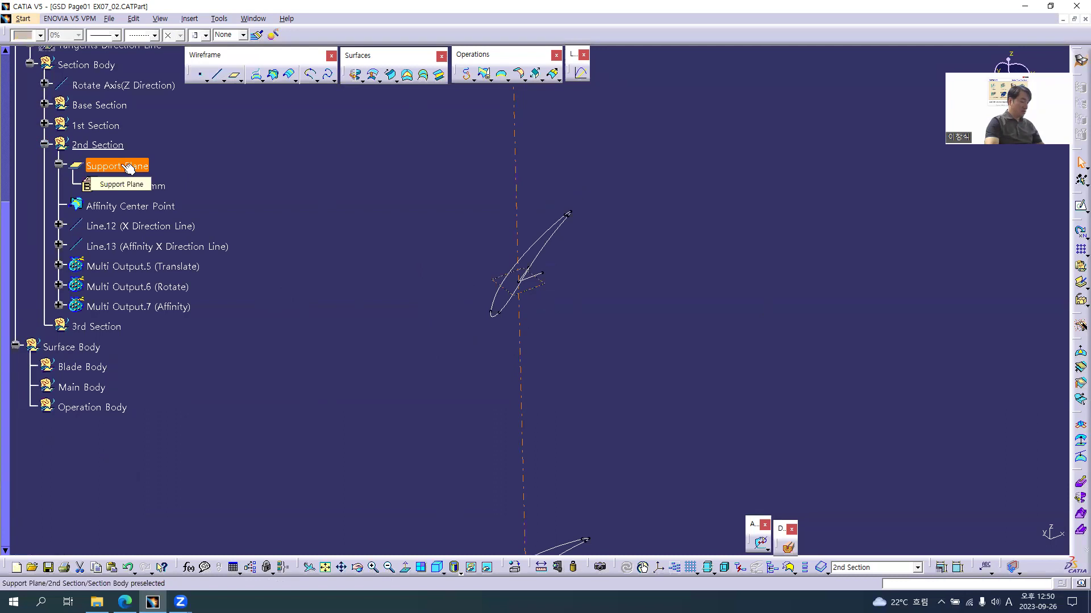
left_click(127, 305, "shift")
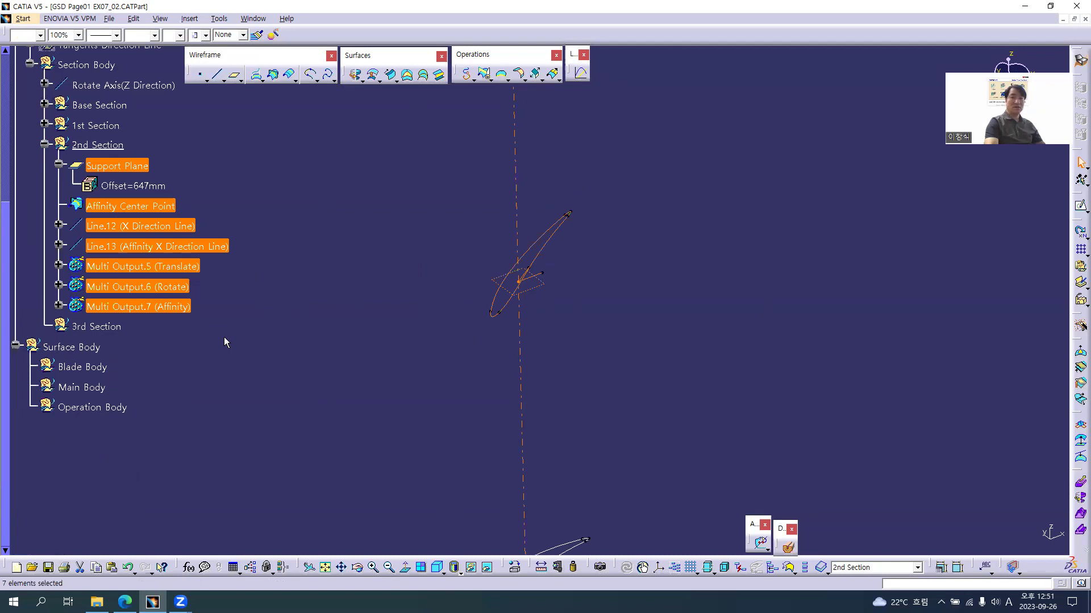
left_click(88, 325)
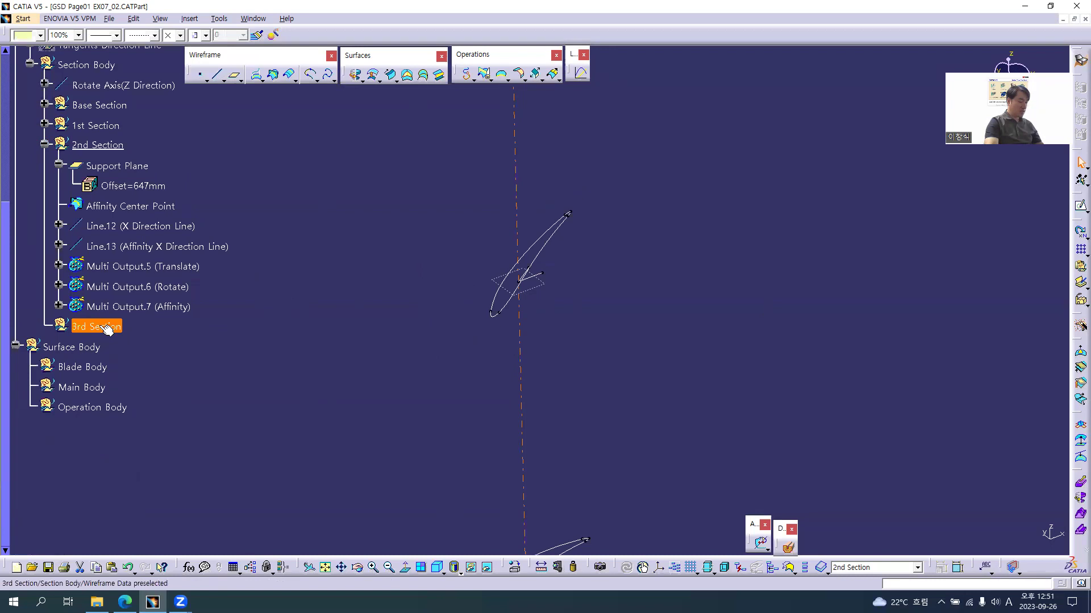
key("ctrl+v")
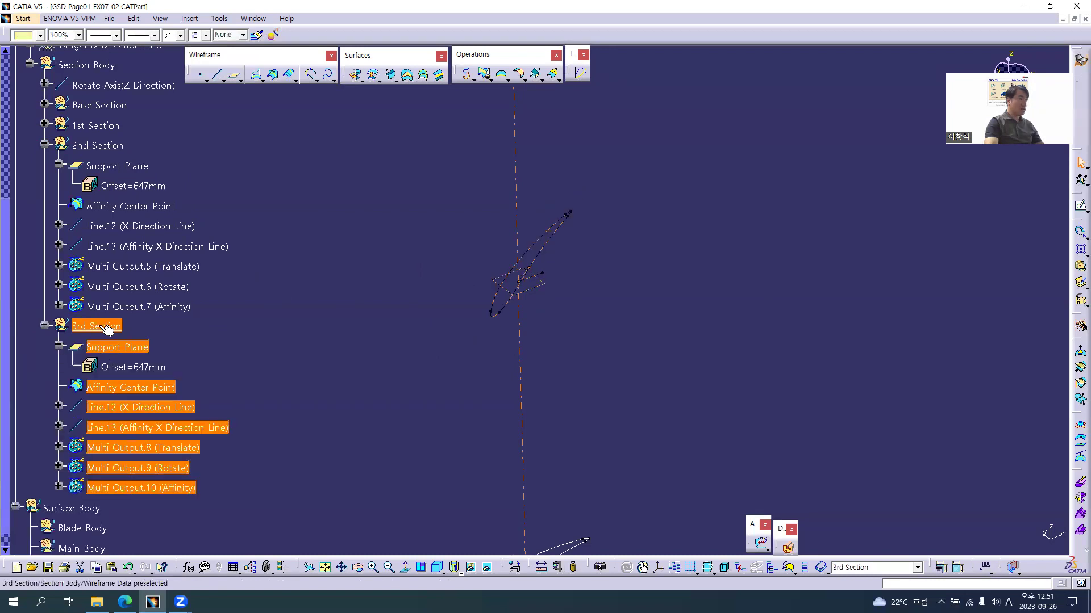
left_click(44, 145)
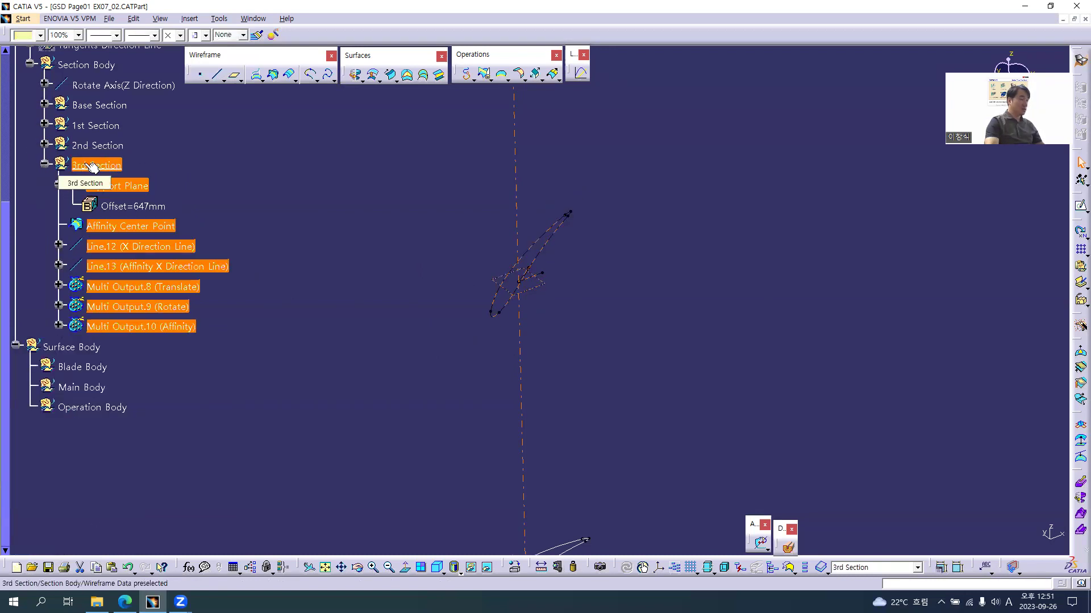
Set the offset of the 3rd Section's Support Plane to 1125 mm.
double_click(133, 206)
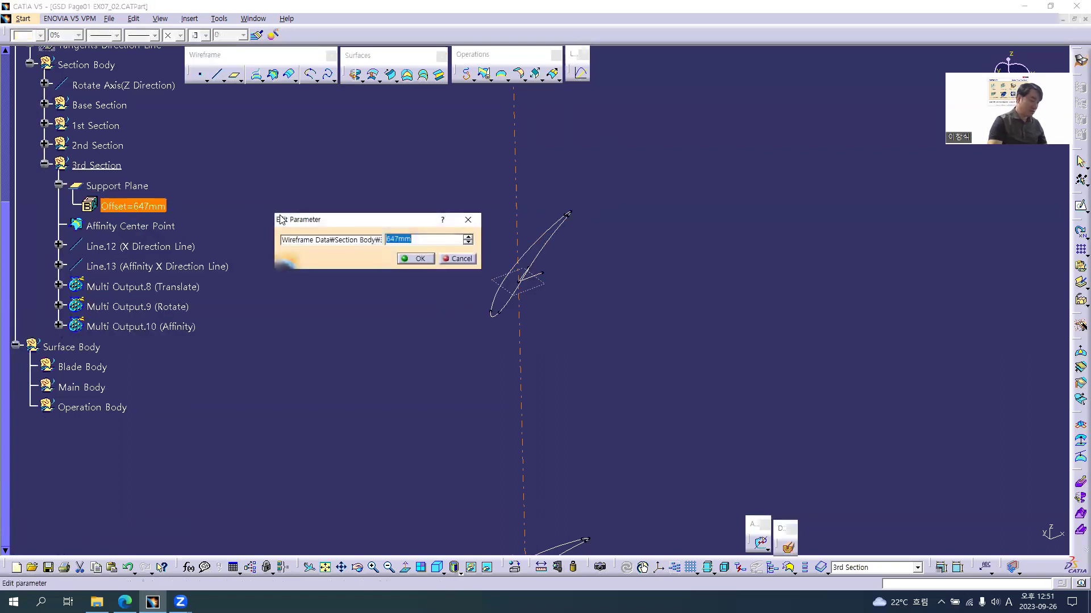
type("1125mm")
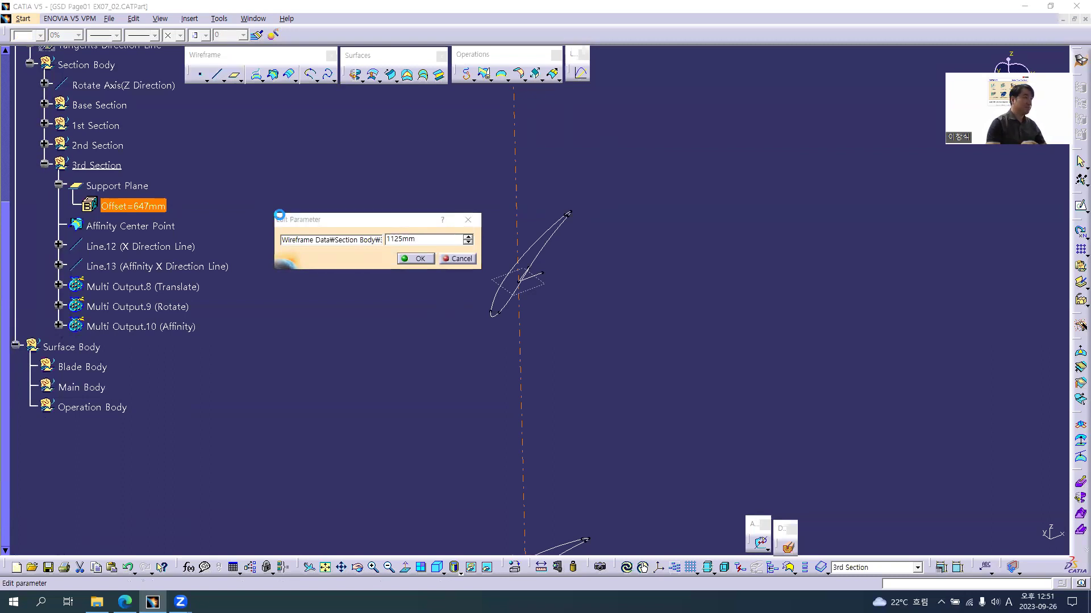
key("Return")
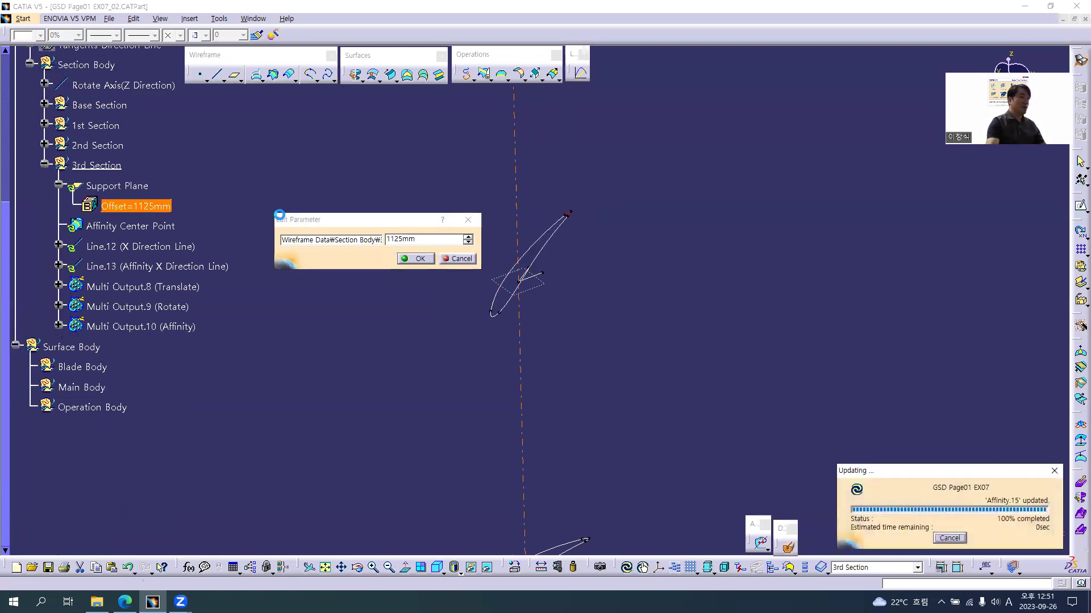
middle_click_drag(411, 185, 414, 207)
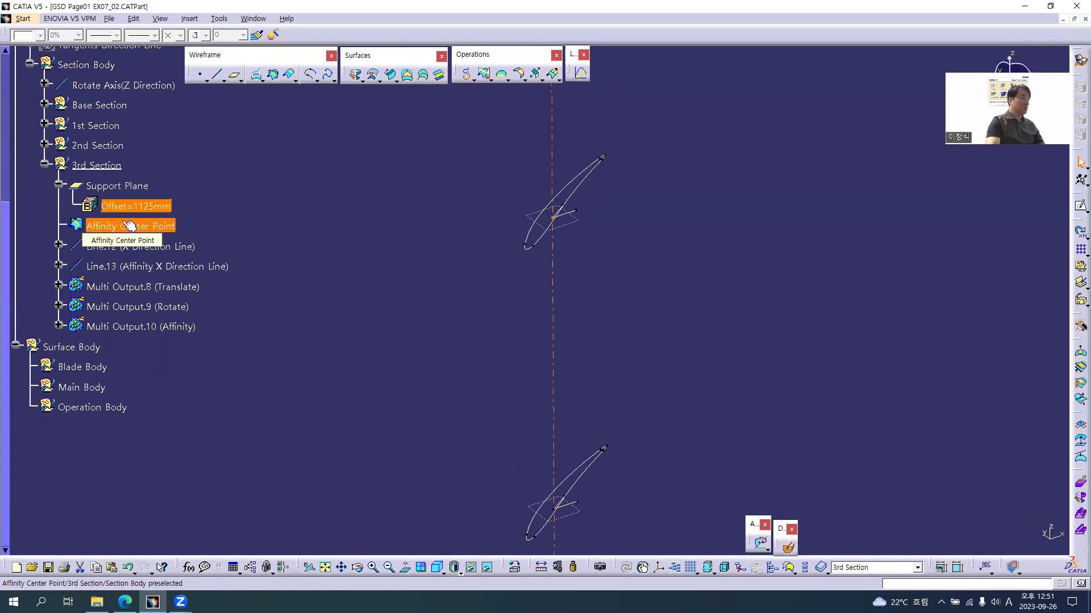
Set the angle of the 3rd Section's Line.13 (Affinity X Direction Line) to 64 deg.
left_click(58, 267)
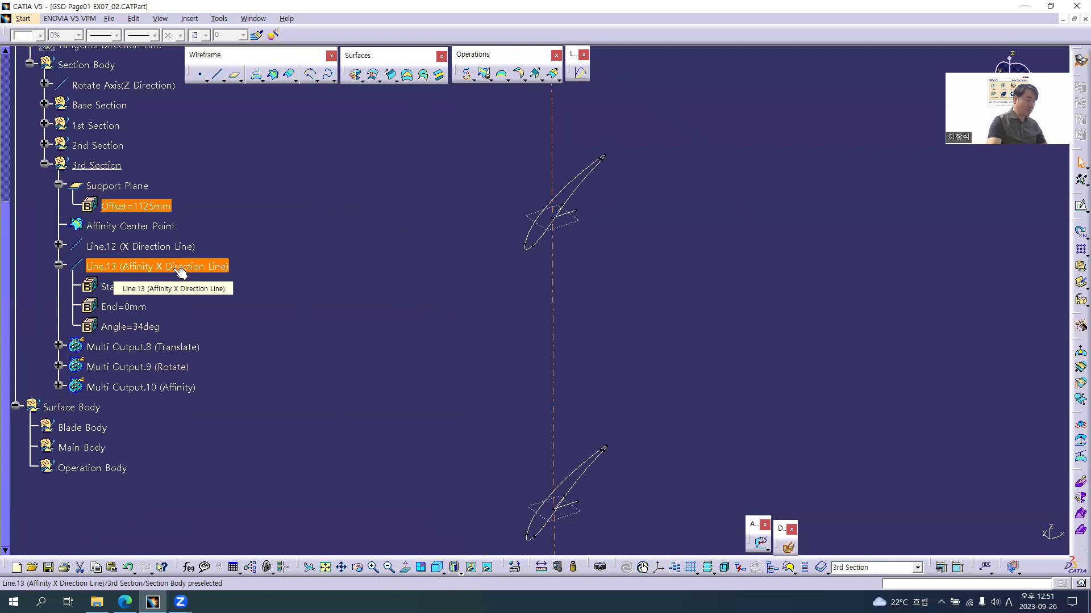
double_click(142, 327)
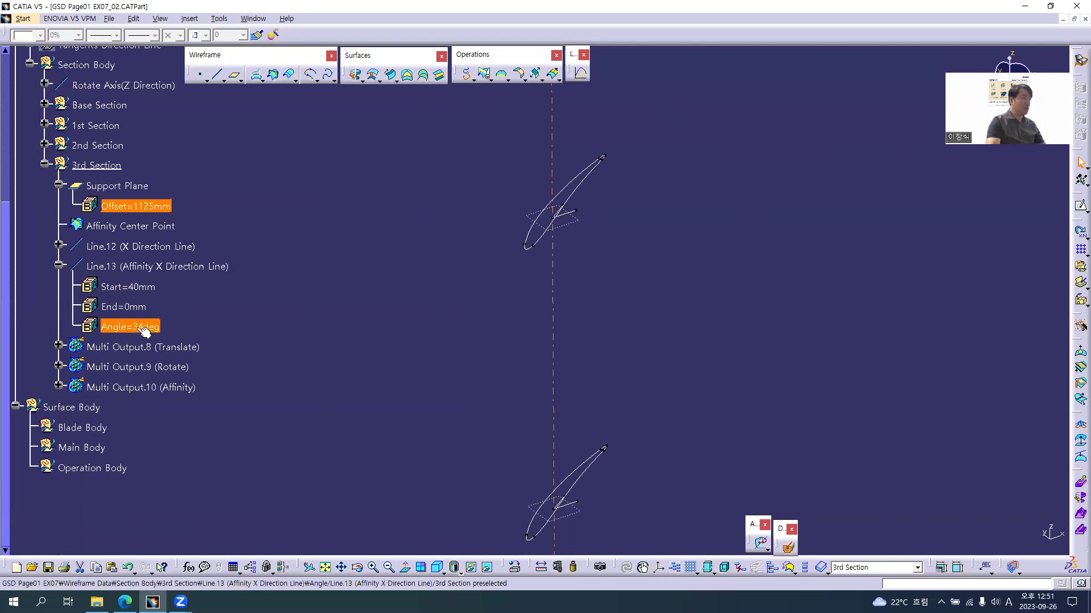
type("64deg")
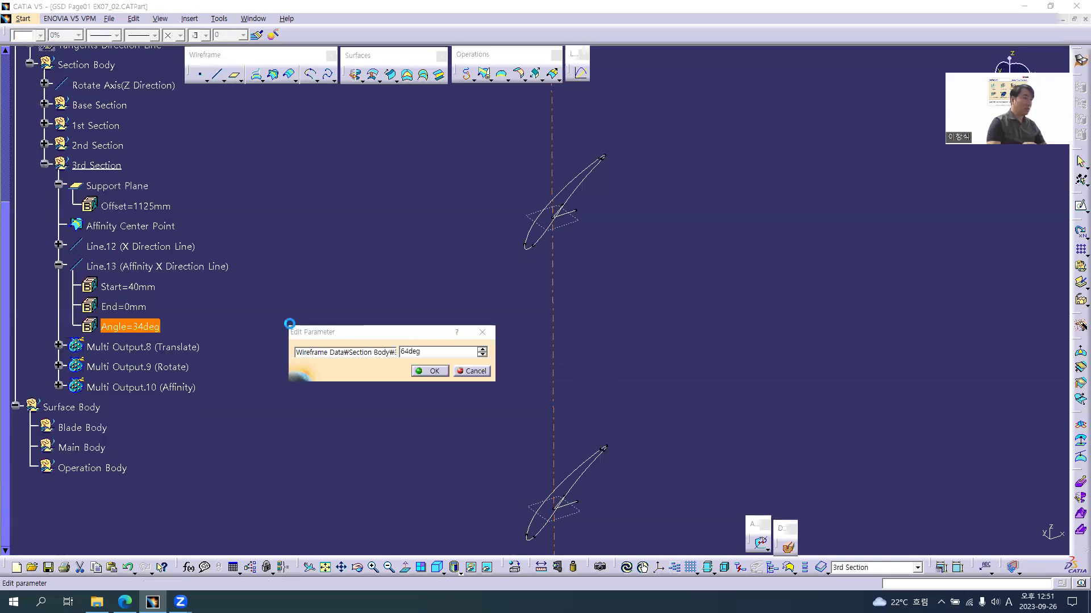
key("Return")
middle_click_drag(363, 295, 366, 374)
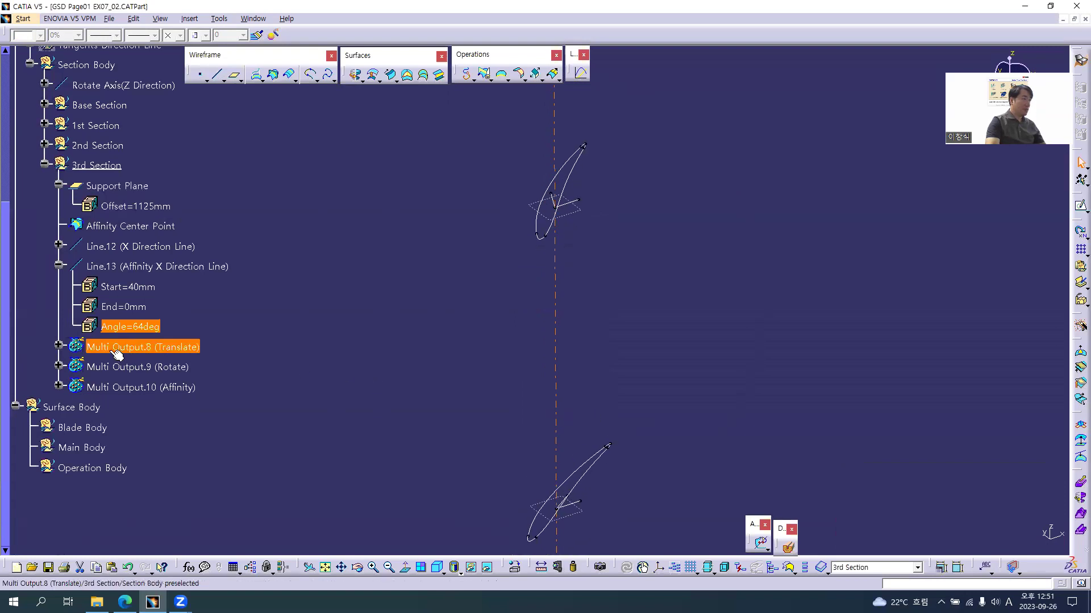
left_click(59, 266)
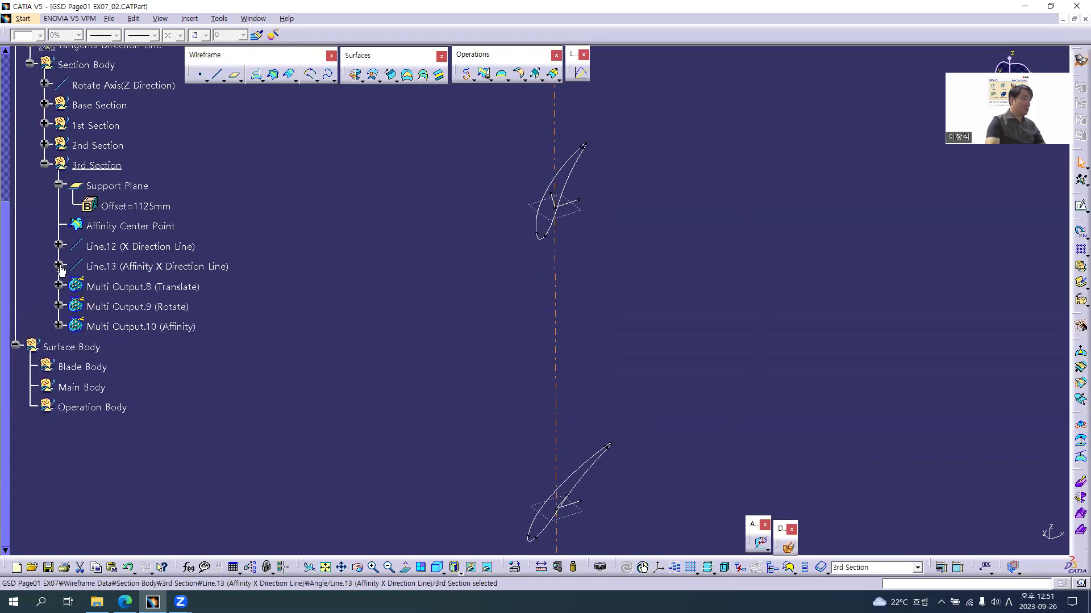
Set the angle of the 3rd Section's Multi Output.9 (Rotate) to 80 deg.
left_click(59, 307)
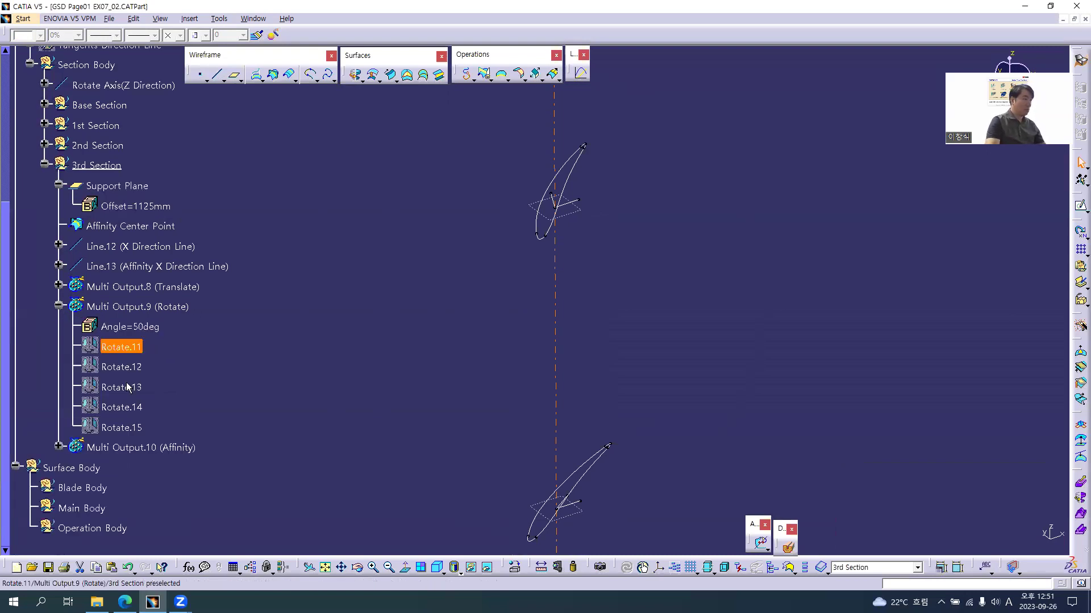
double_click(135, 326)
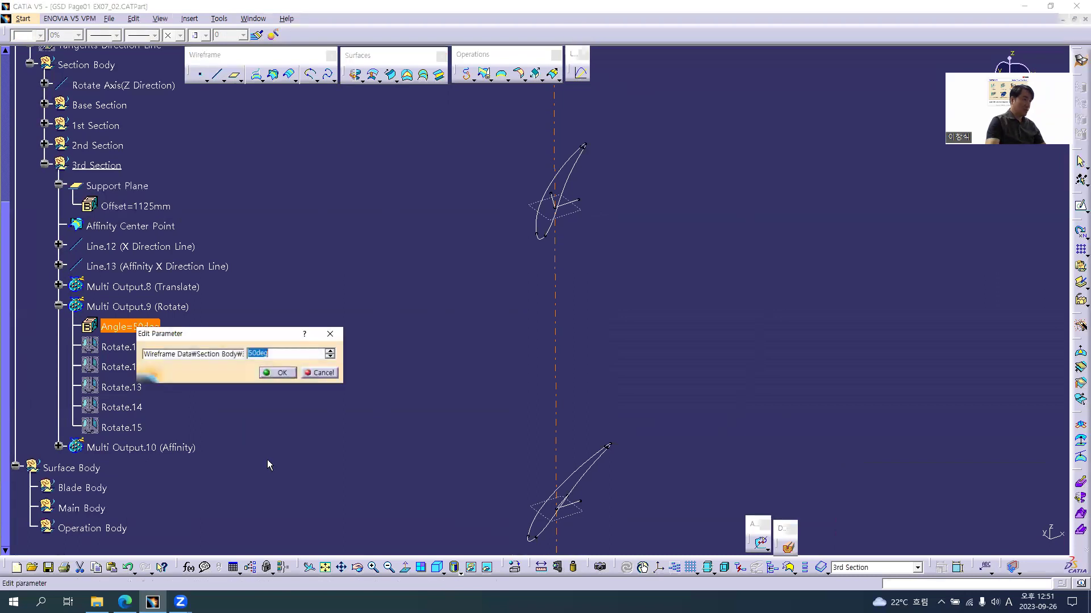
key("Return")
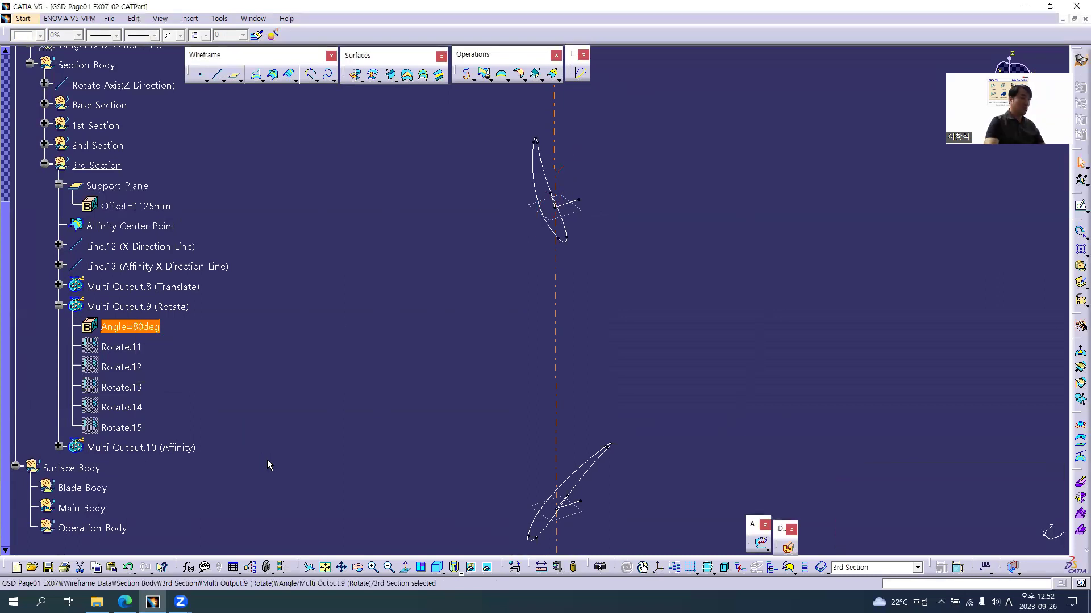
left_click(56, 306)
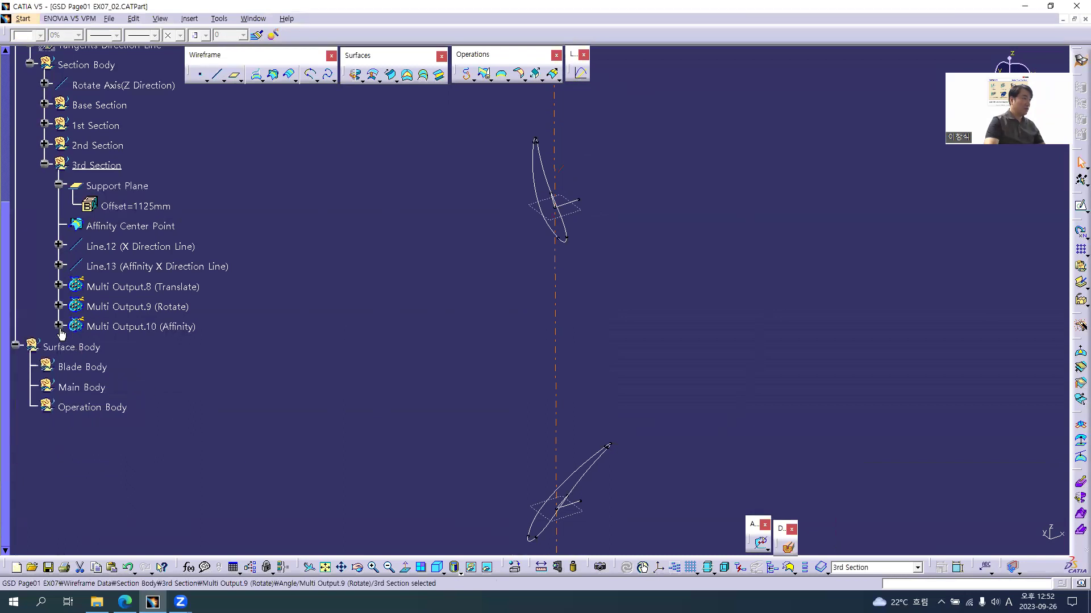
Set the 3rd Section's Multi Output.10 (Affinity) ratios to X = 2 and Y = 0.8.
left_click(58, 326)
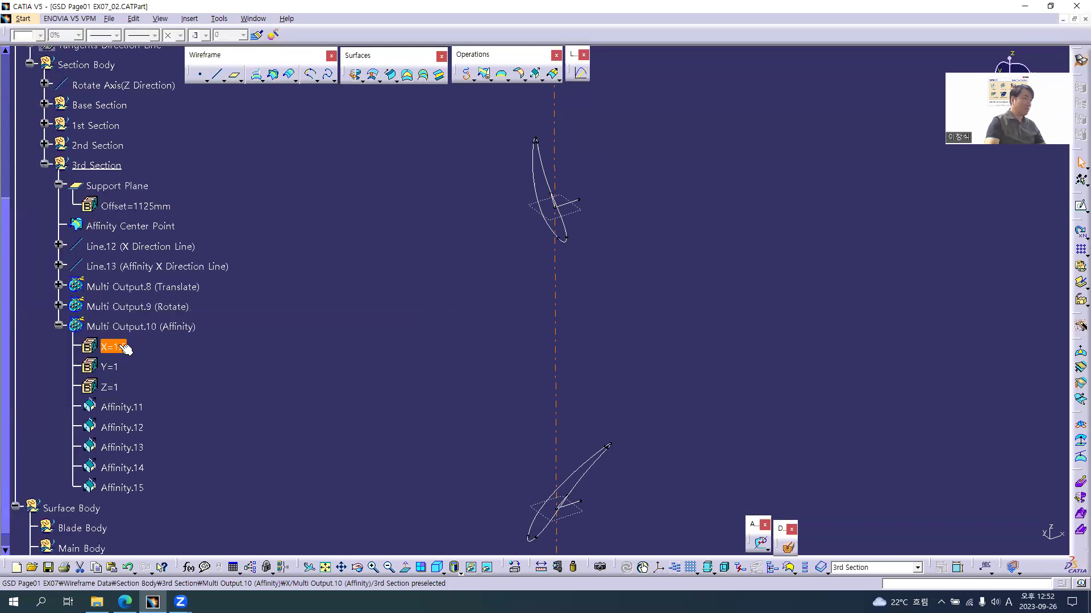
middle_click_drag(513, 295, 481, 338)
type("2")
key("Return")
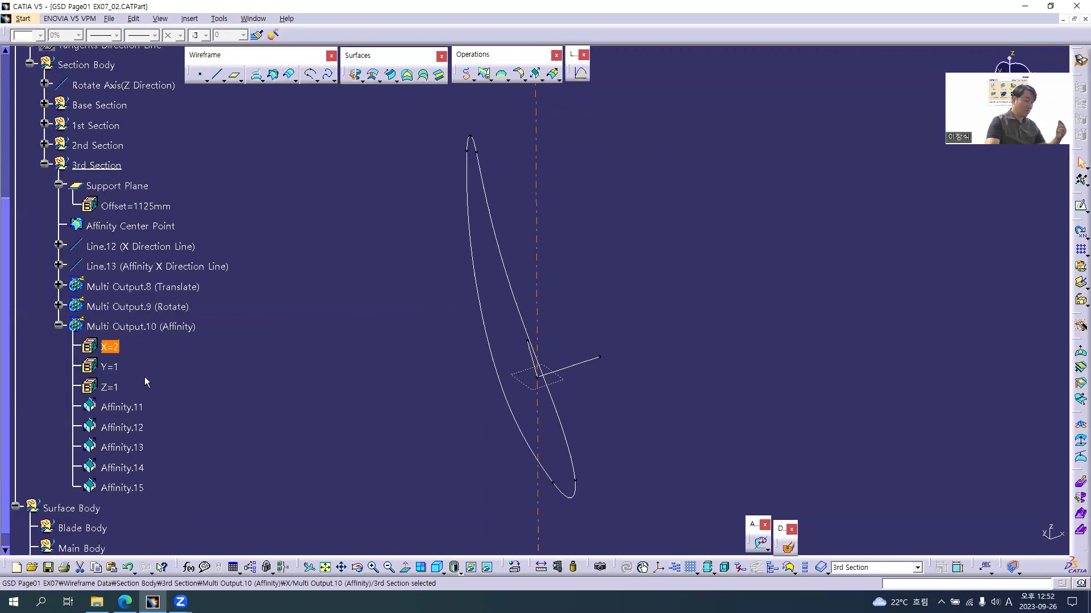
double_click(110, 366)
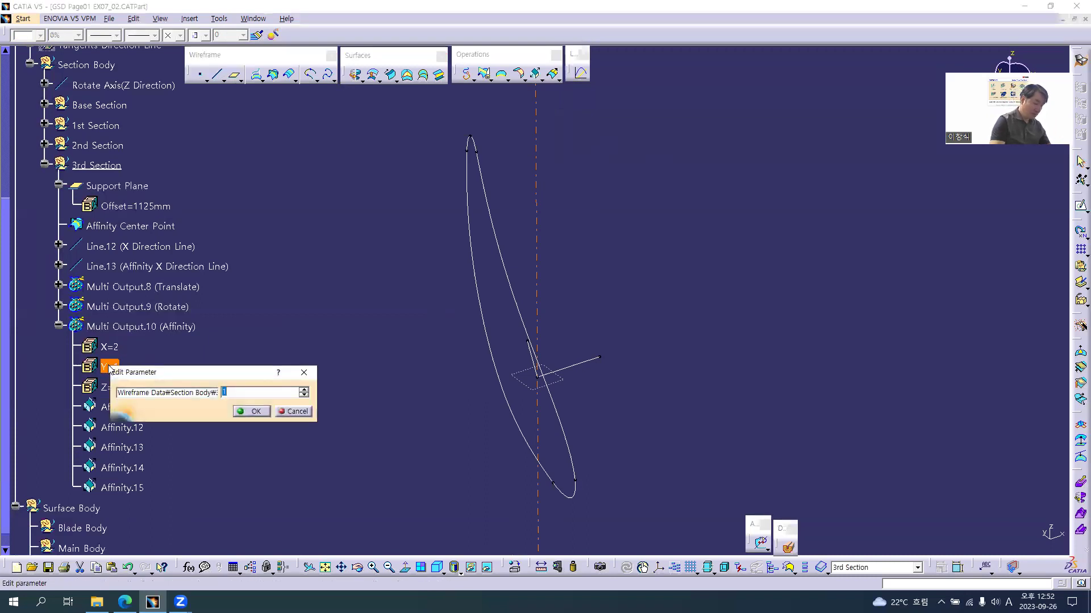
type("0")
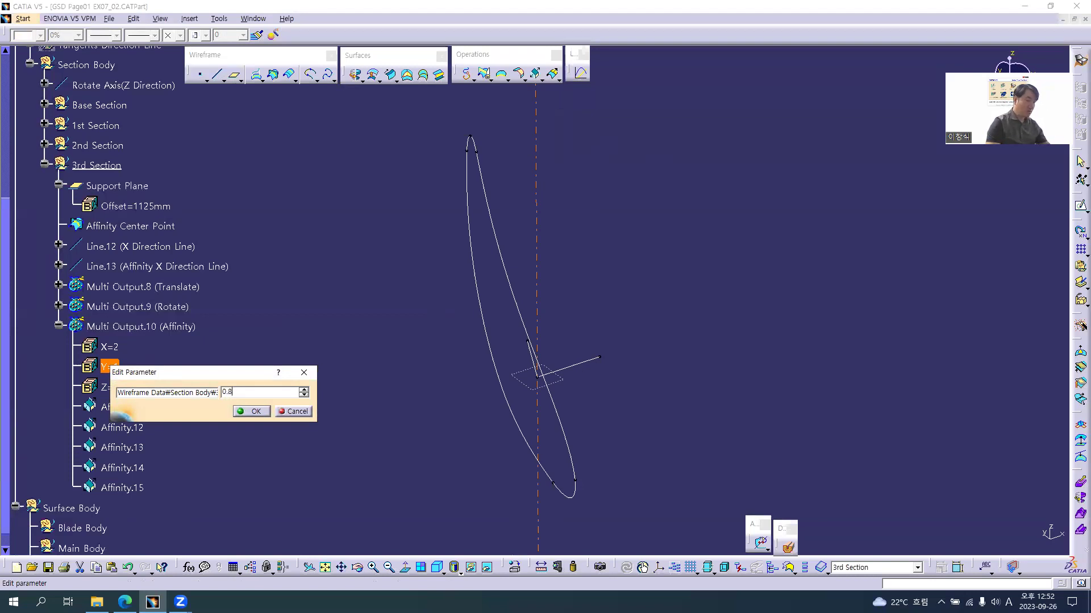
type(".8")
key("Return")
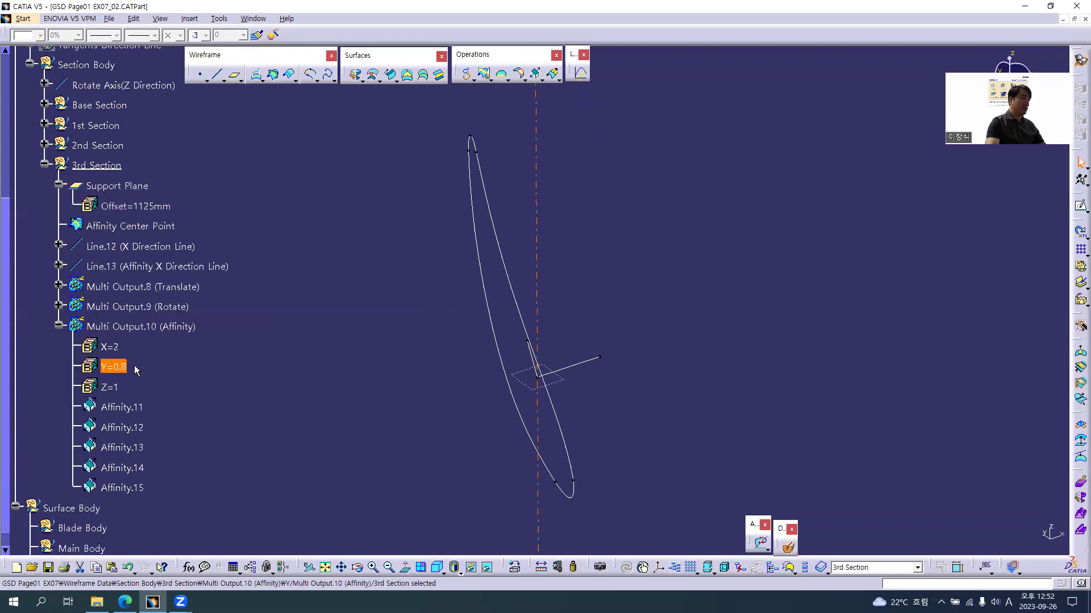
Examine the axis system and ratios in the 3rd Section's Multi Output.10 affinity definition, leaving them as they are.
double_click(152, 327)
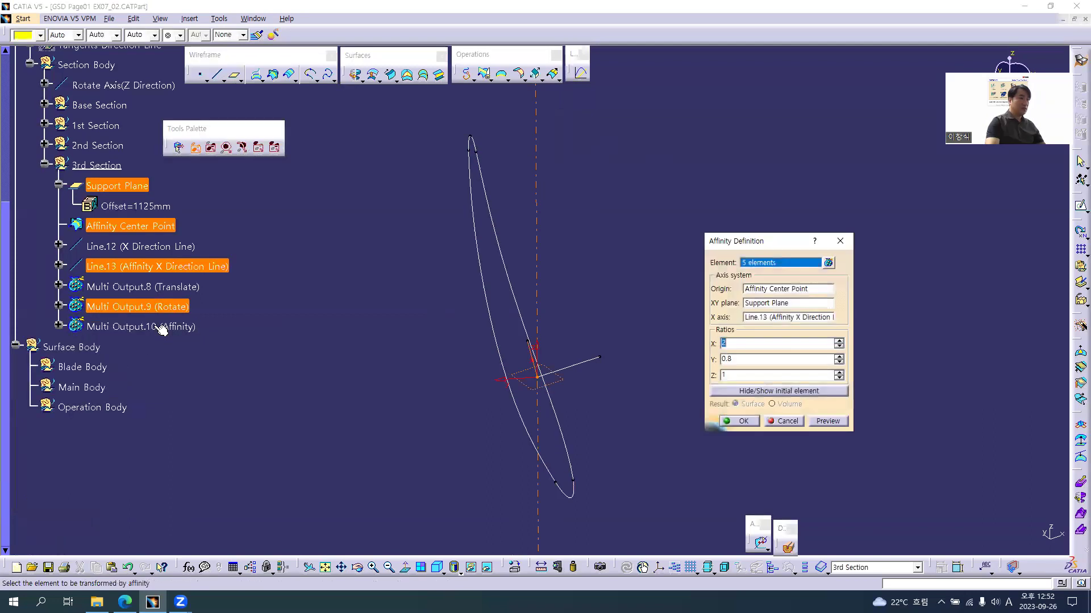
middle_click_drag(585, 412, 556, 400)
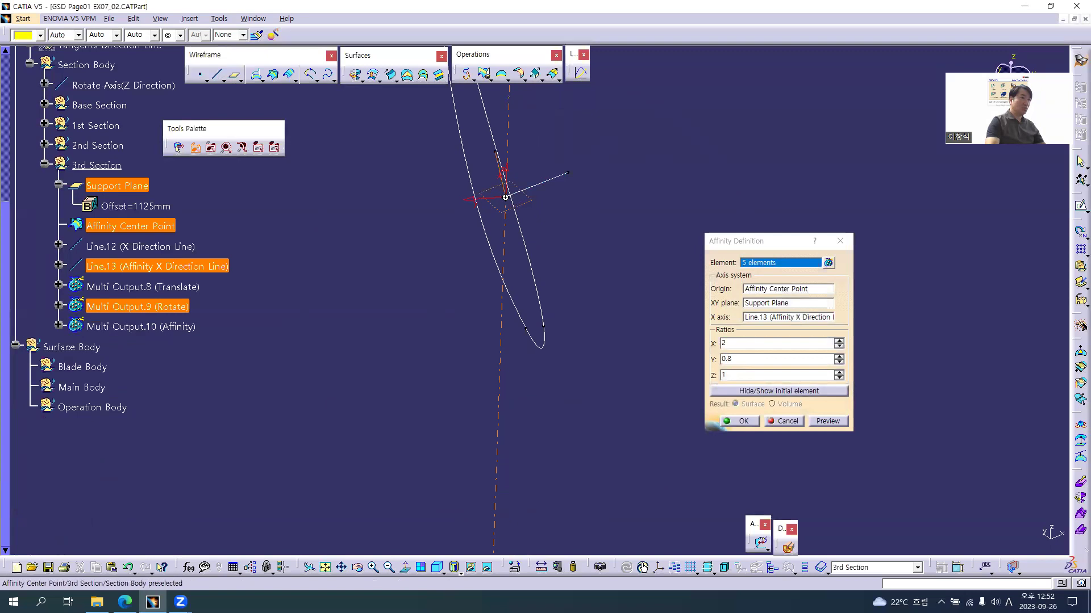
middle_click_drag(505, 197, 556, 363)
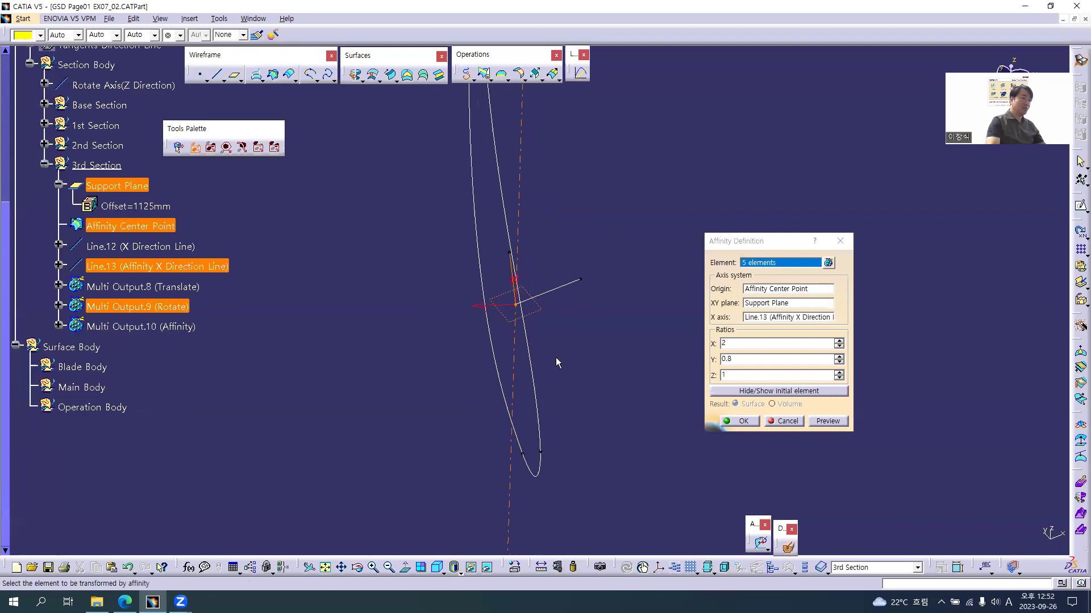
middle_click_drag(530, 299, 561, 378)
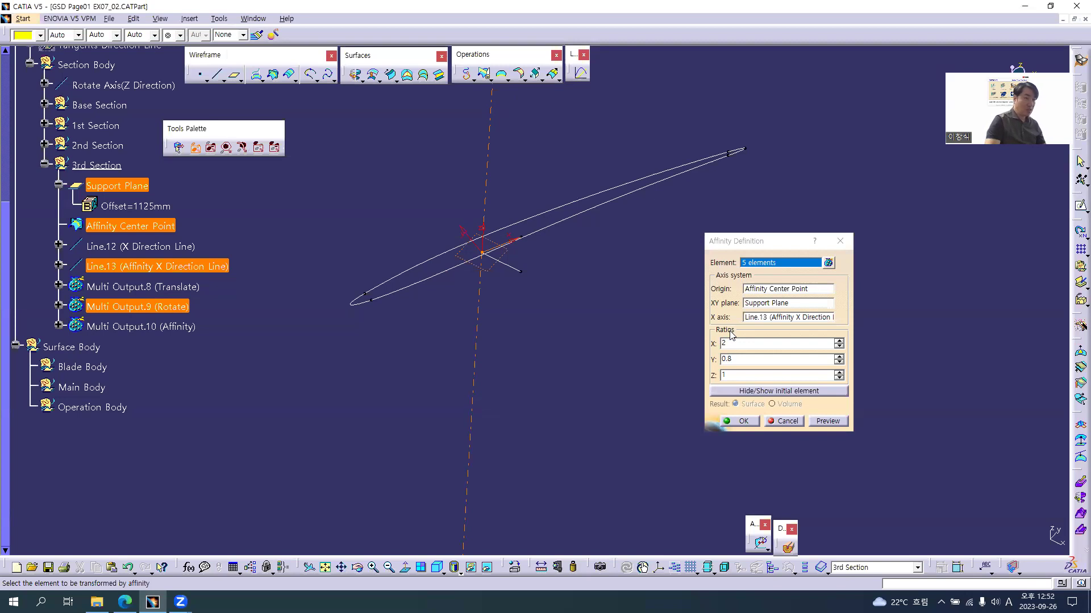
left_click(738, 421)
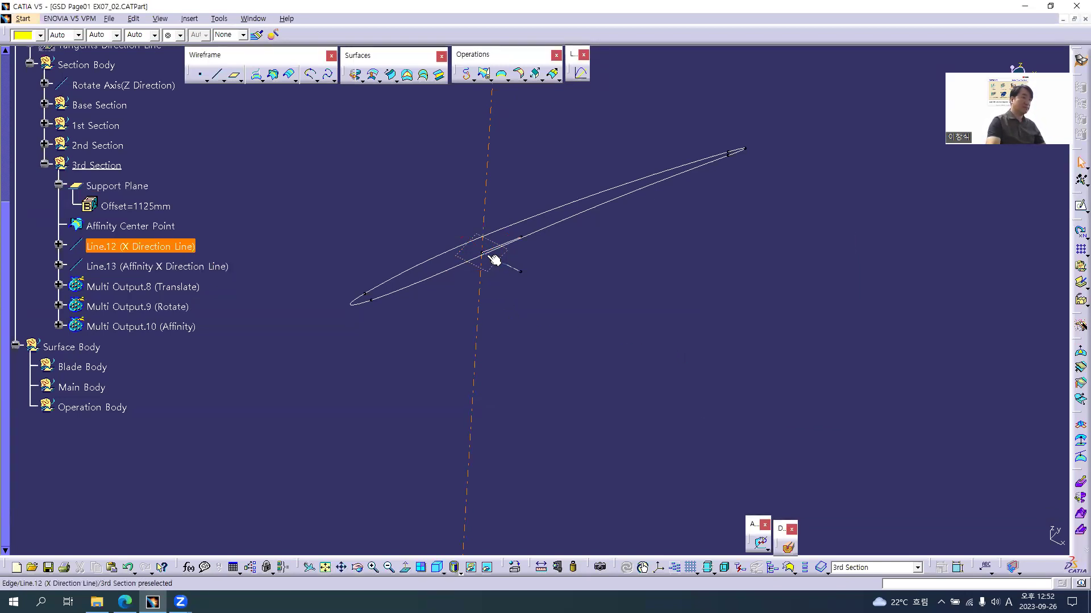
left_click(106, 166)
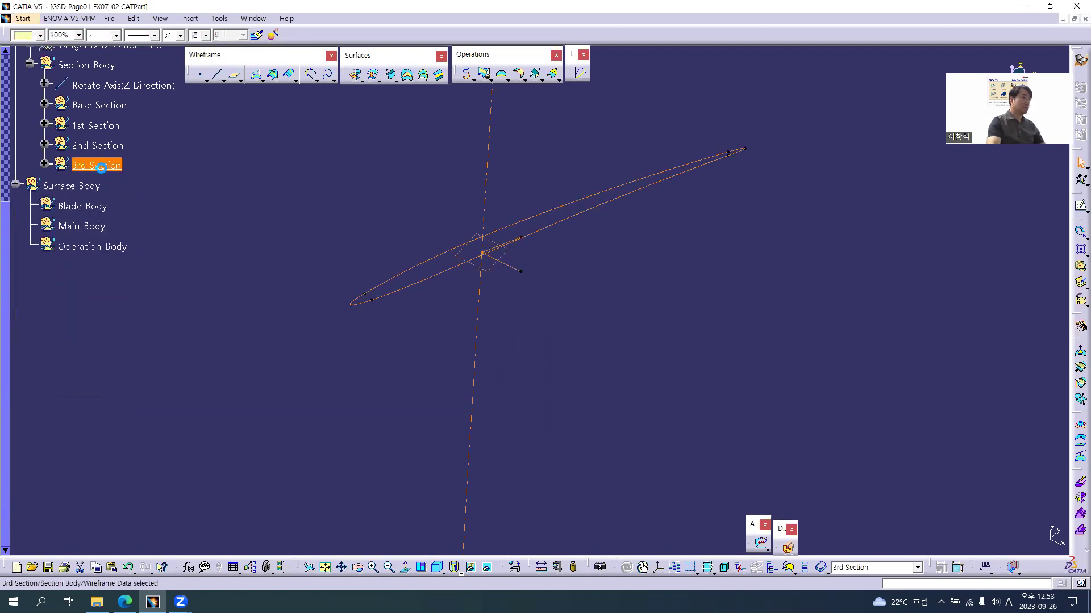
double_click(124, 325)
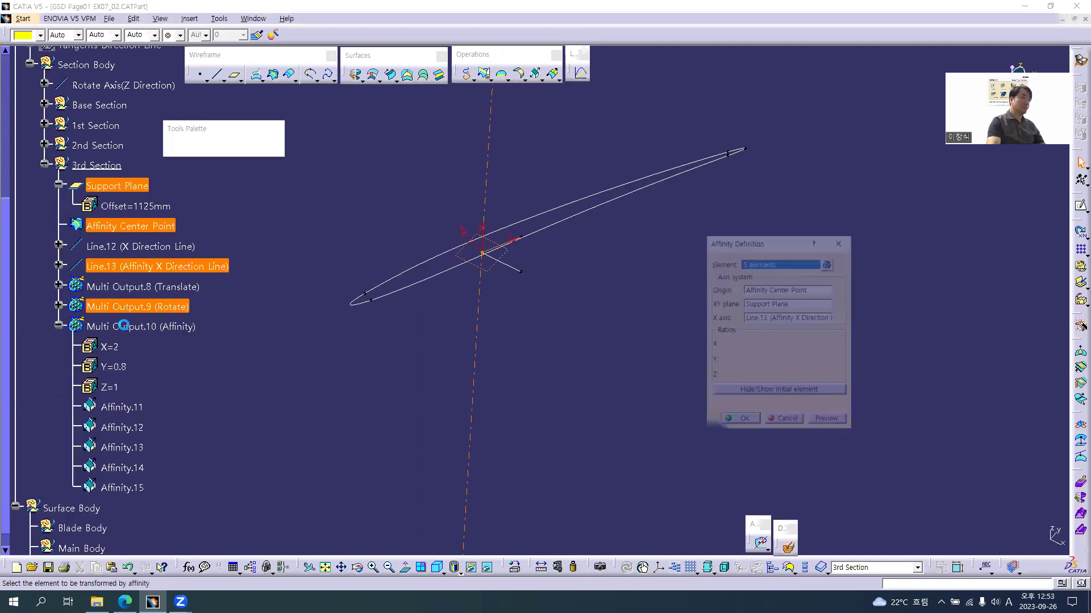
left_click(779, 422)
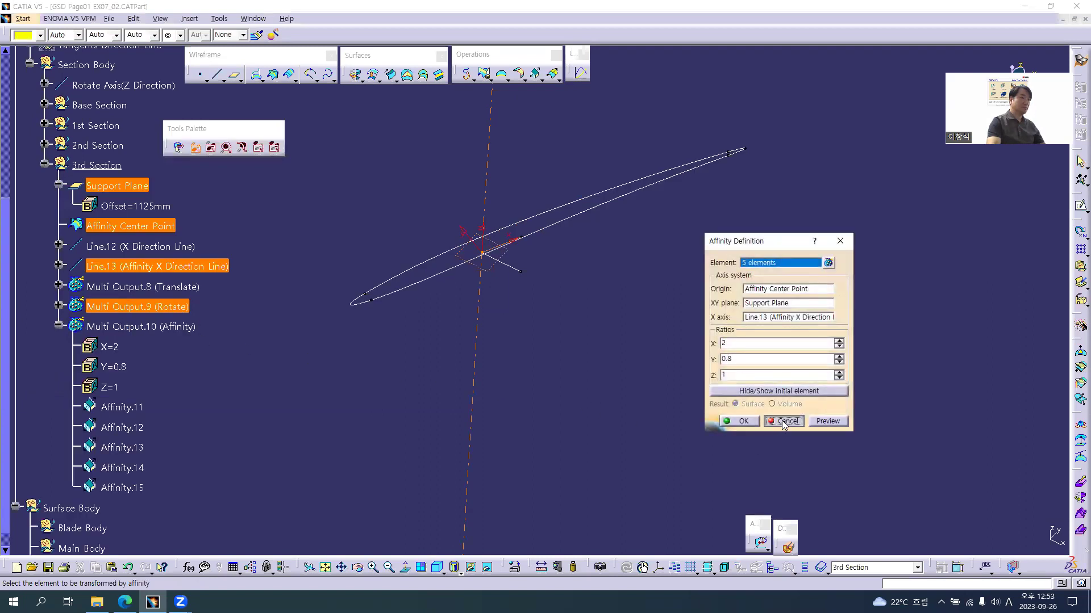
Examine how the base, 1st, 2nd and 3rd blade sections are arranged along the rotate axis.
middle_click_drag(424, 347, 440, 359)
mouse_move(541, 335)
middle_mouse_down()
mouse_move(516, 417)
mouse_move(529, 531)
mouse_move(541, 304)
mouse_move(553, 284)
mouse_move(554, 325)
middle_mouse_up()
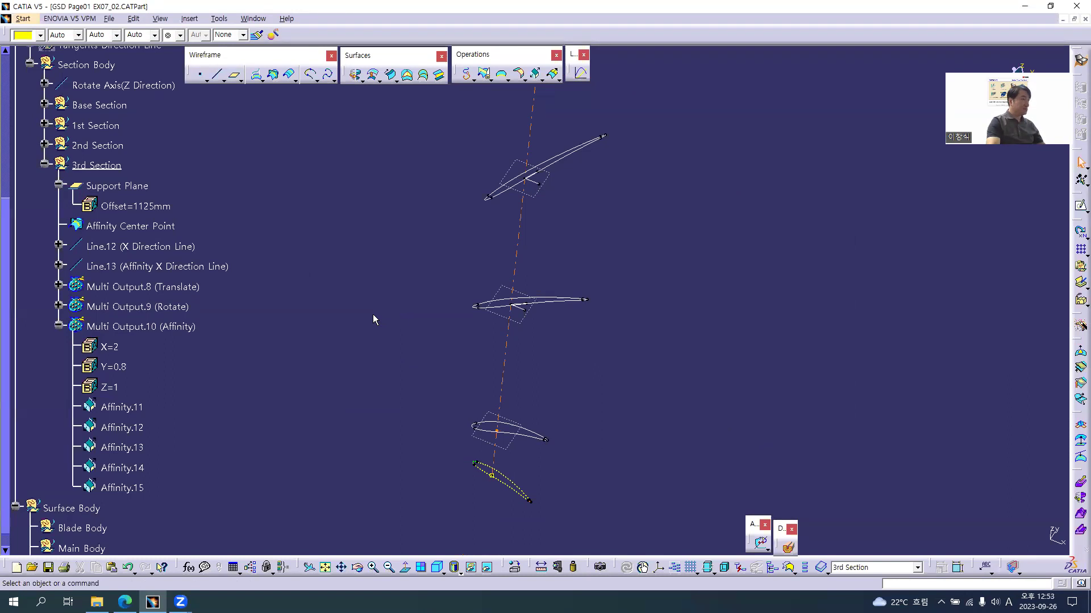
left_click(44, 164)
scroll(171, 237, "up", 3)
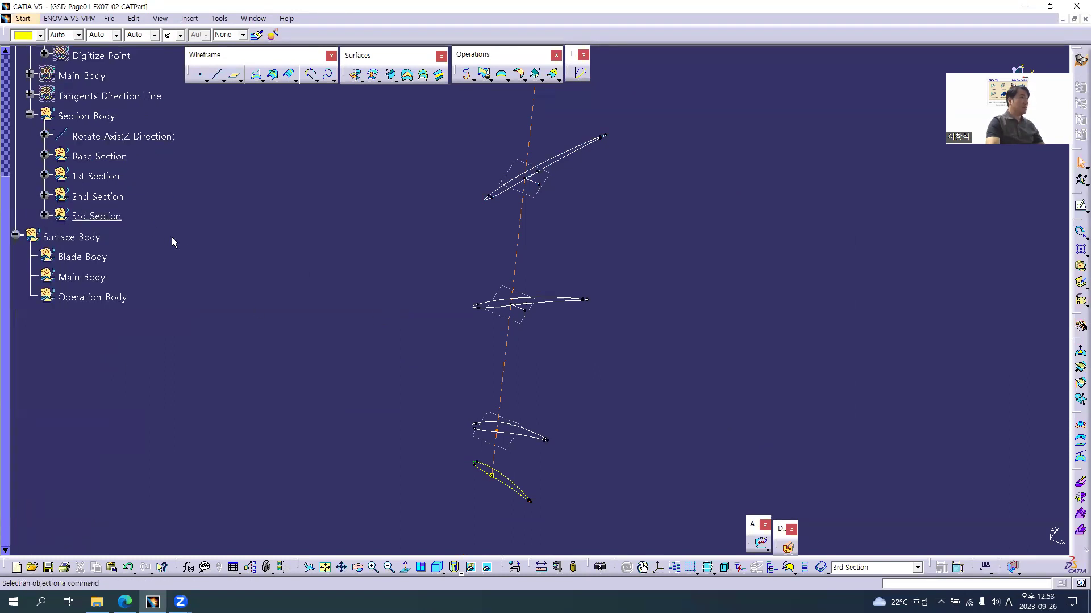
scroll(172, 237, "up", 3)
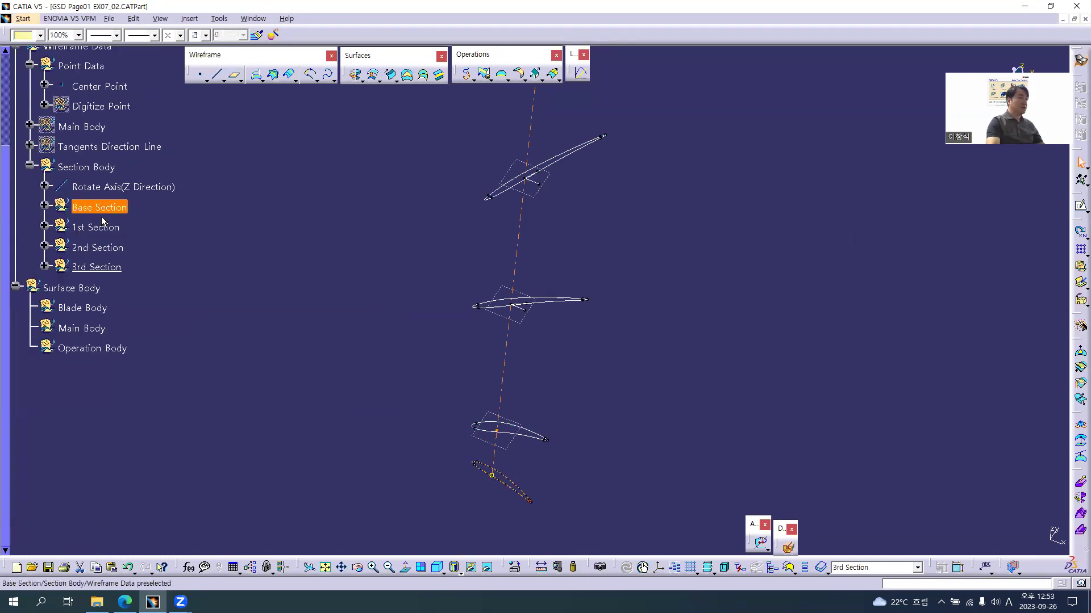
left_click(96, 247)
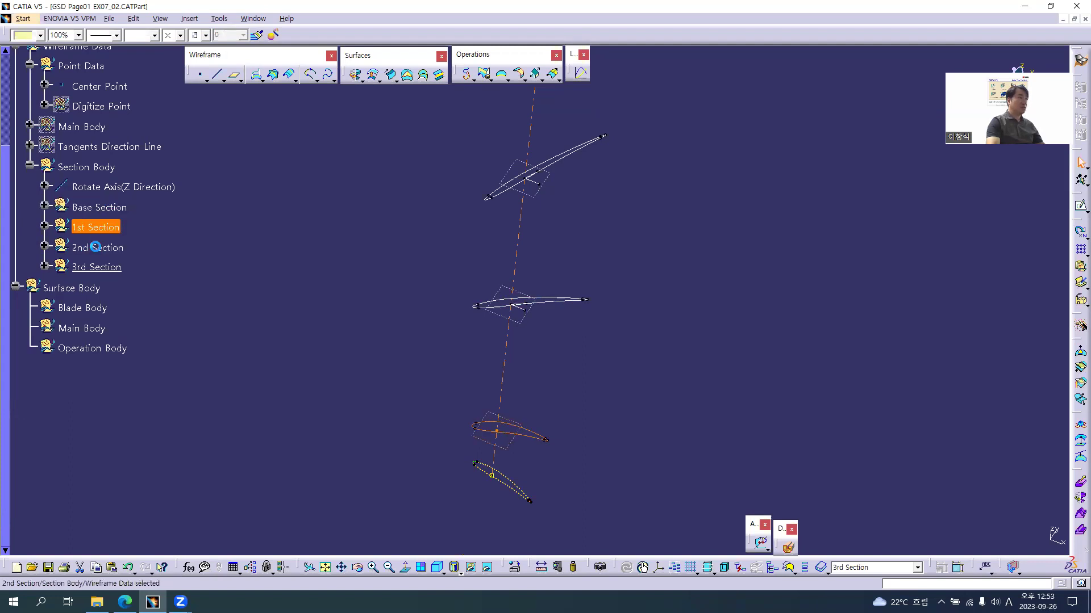
left_click(97, 266)
left_click(375, 328)
mouse_move(537, 360)
middle_mouse_down()
mouse_move(564, 377)
mouse_move(547, 348)
middle_mouse_up()
middle_click_drag(480, 353, 488, 309)
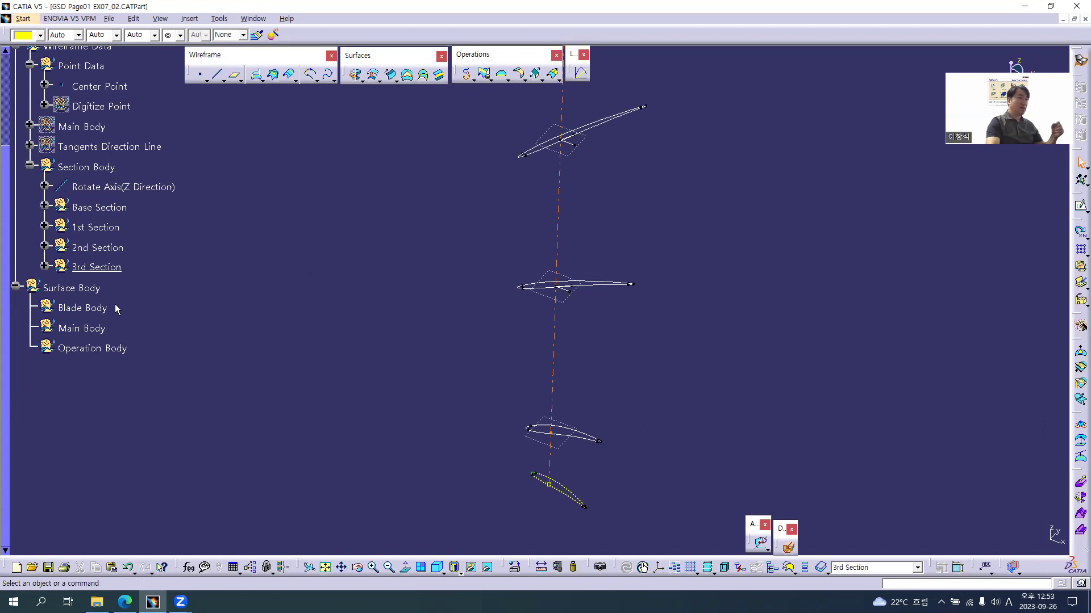
Define Blade Body as the in-work object.
right_click(90, 311)
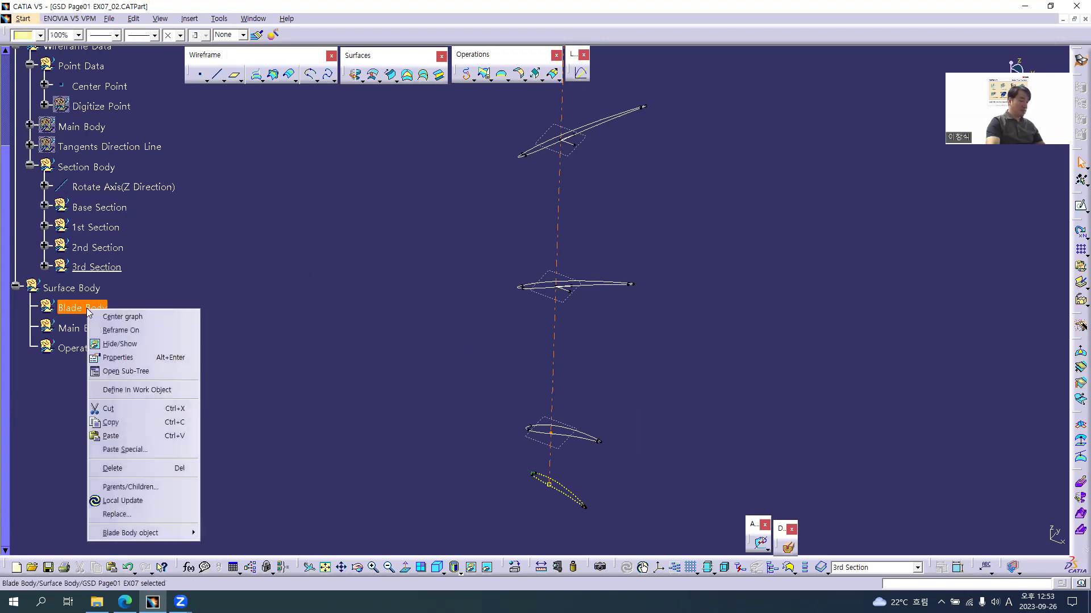
left_click(137, 390)
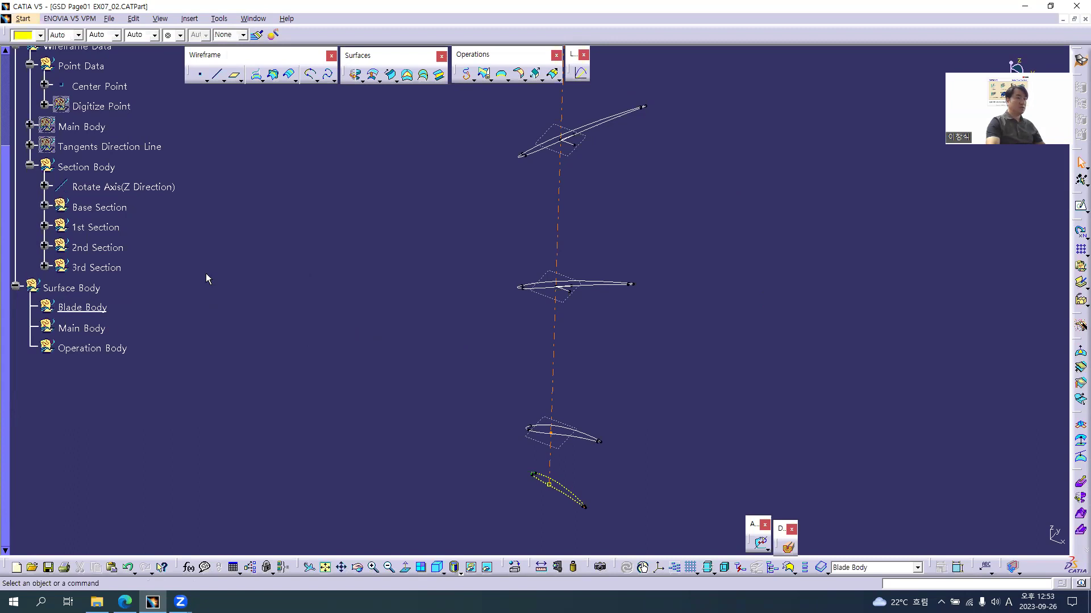
middle_click_drag(476, 220, 630, 345)
middle_click_drag(638, 300, 723, 370)
middle_click_drag(511, 152, 515, 179)
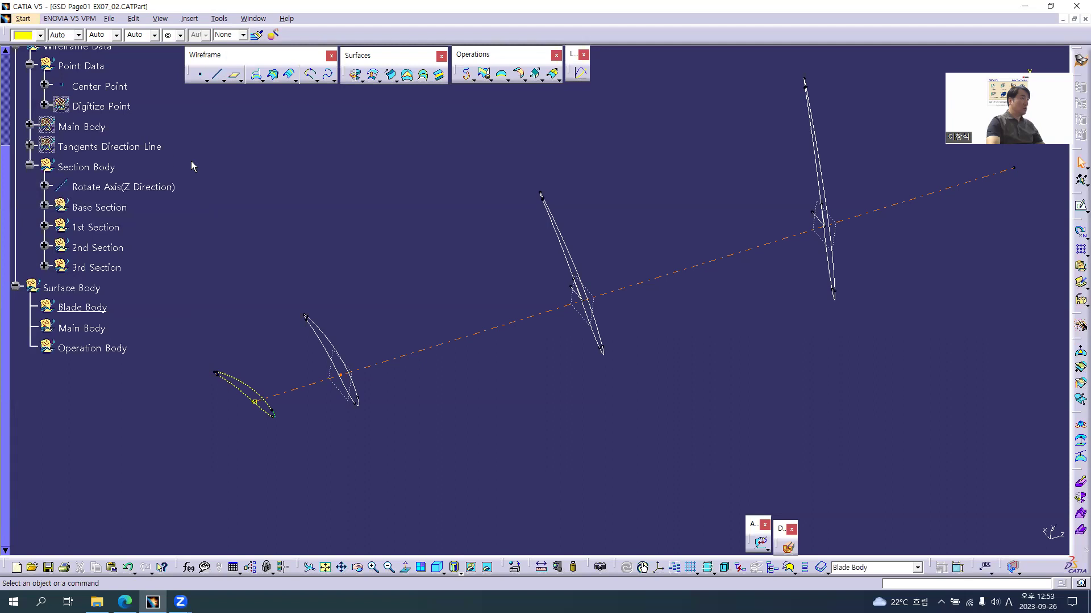
middle_click_drag(322, 381, 328, 378)
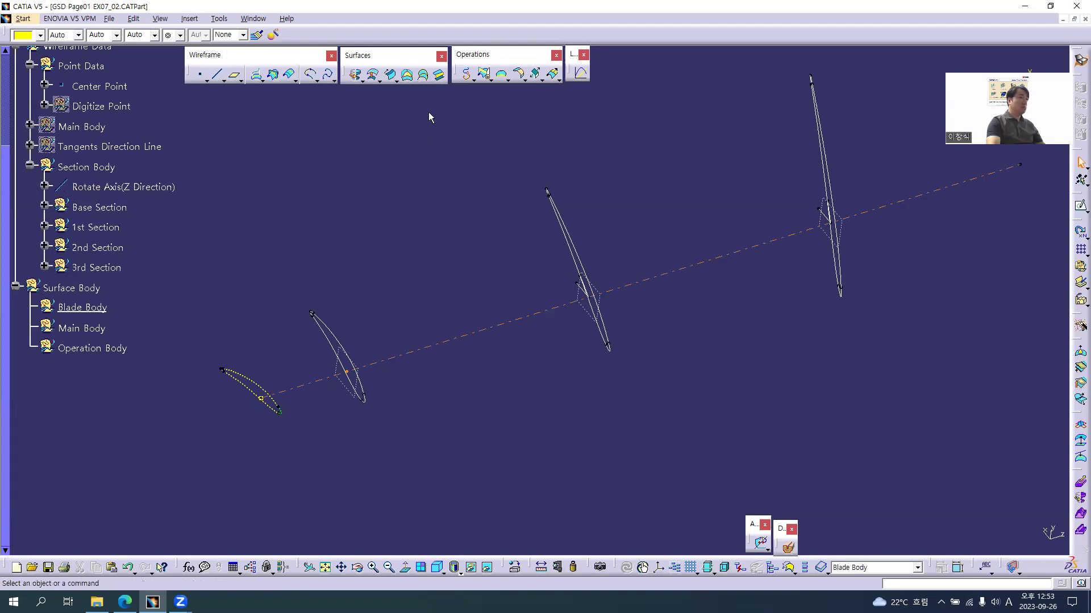
Create a multi-sections surface through the upper curves of the four blade sections: Upper Blade Curve, Affinity.1, Affinity.6 and Affinity.11.
left_click(421, 76)
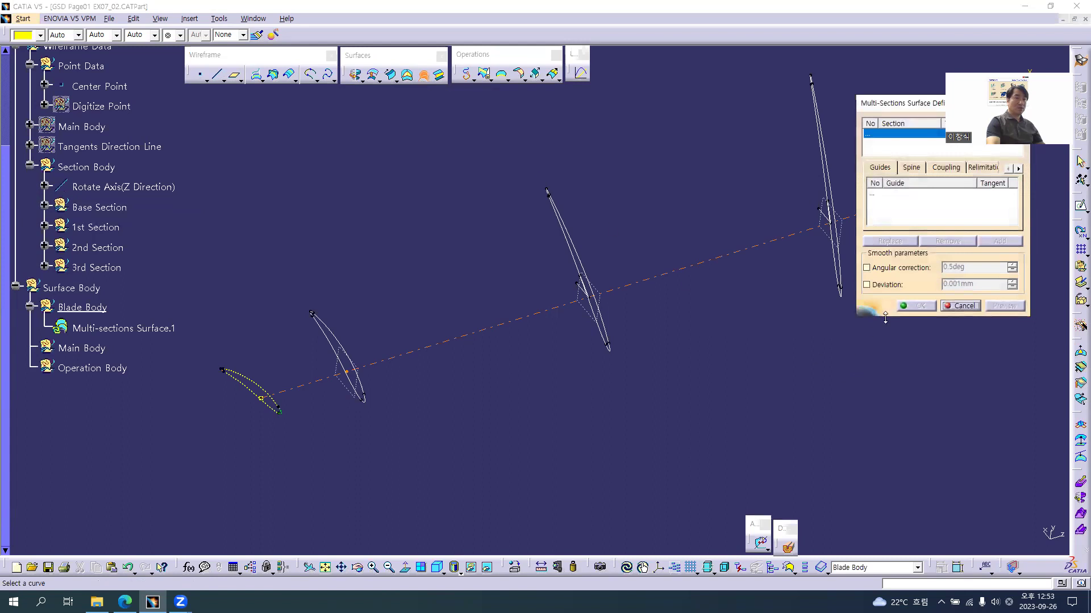
left_click_drag(885, 316, 886, 419)
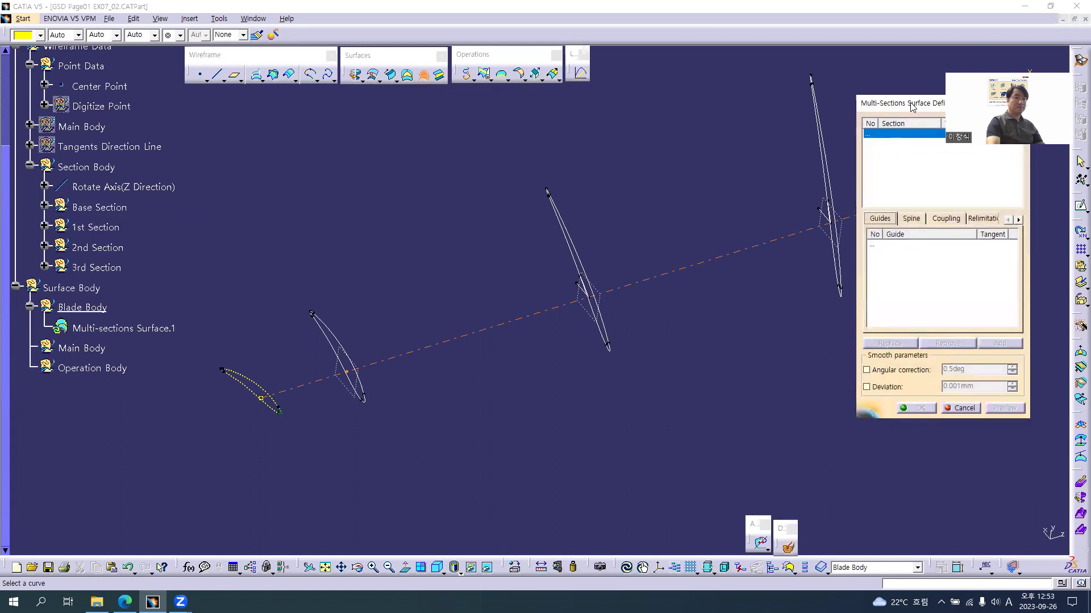
left_click_drag(911, 107, 908, 197)
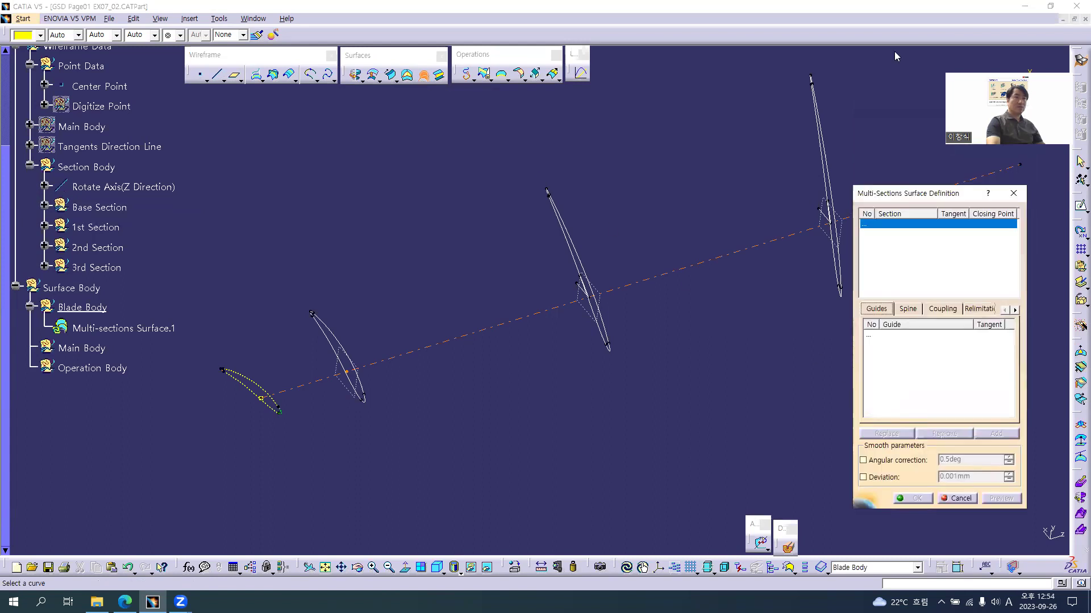
left_click(261, 388)
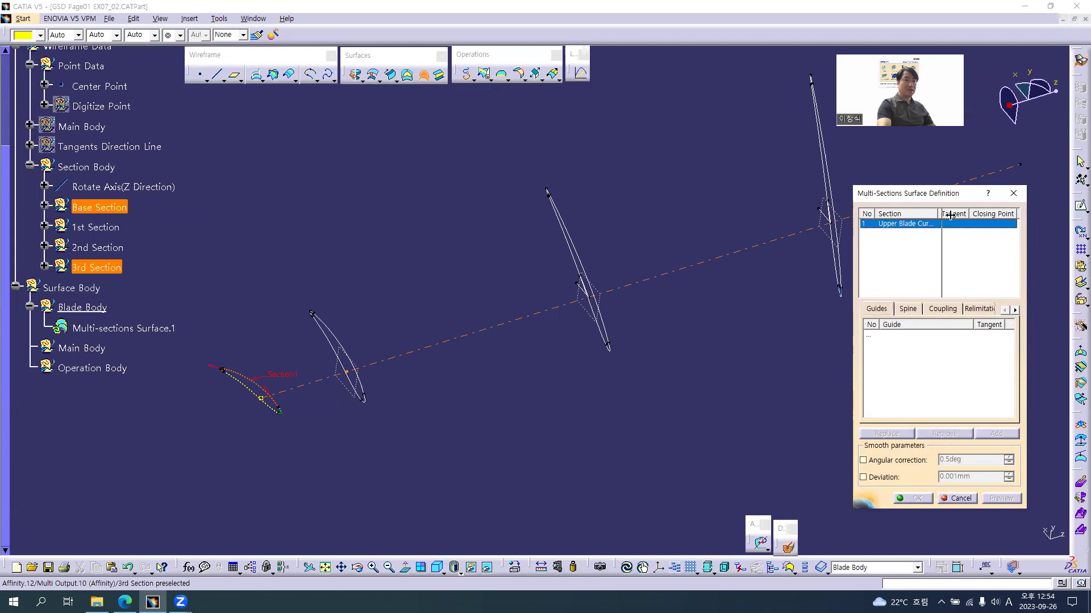
left_click_drag(950, 215, 968, 215)
left_click(335, 340)
middle_click_drag(672, 304, 486, 254)
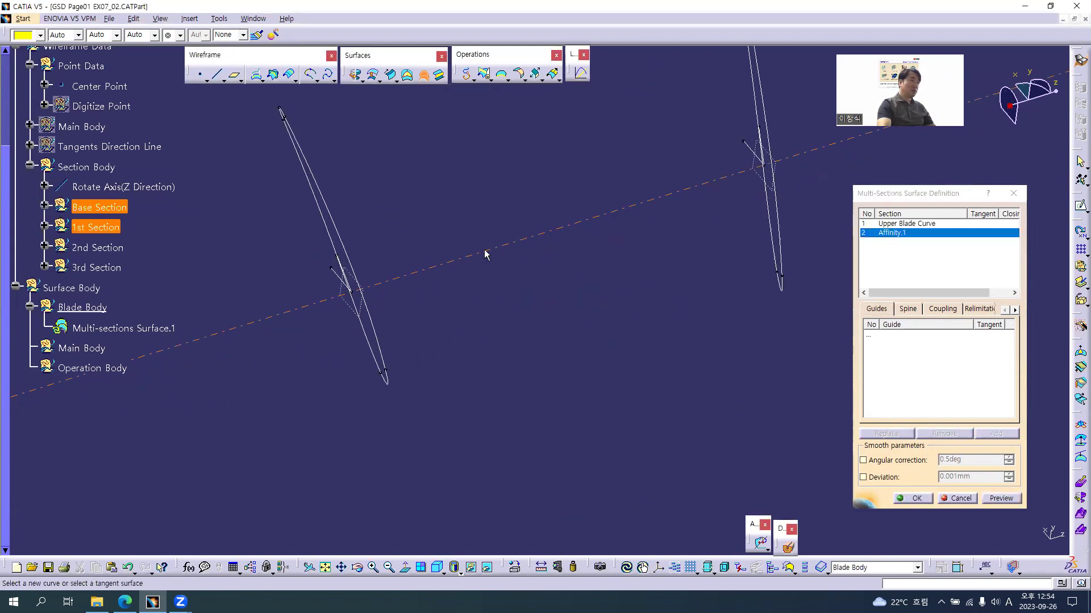
left_click(337, 225)
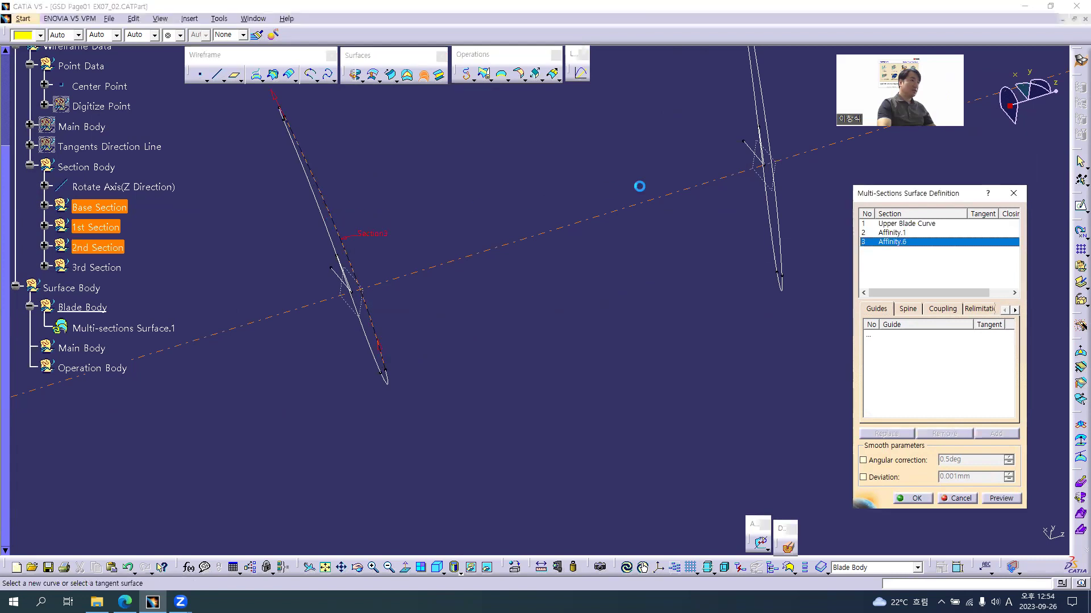
middle_click_drag(722, 152, 612, 350)
left_click(553, 226)
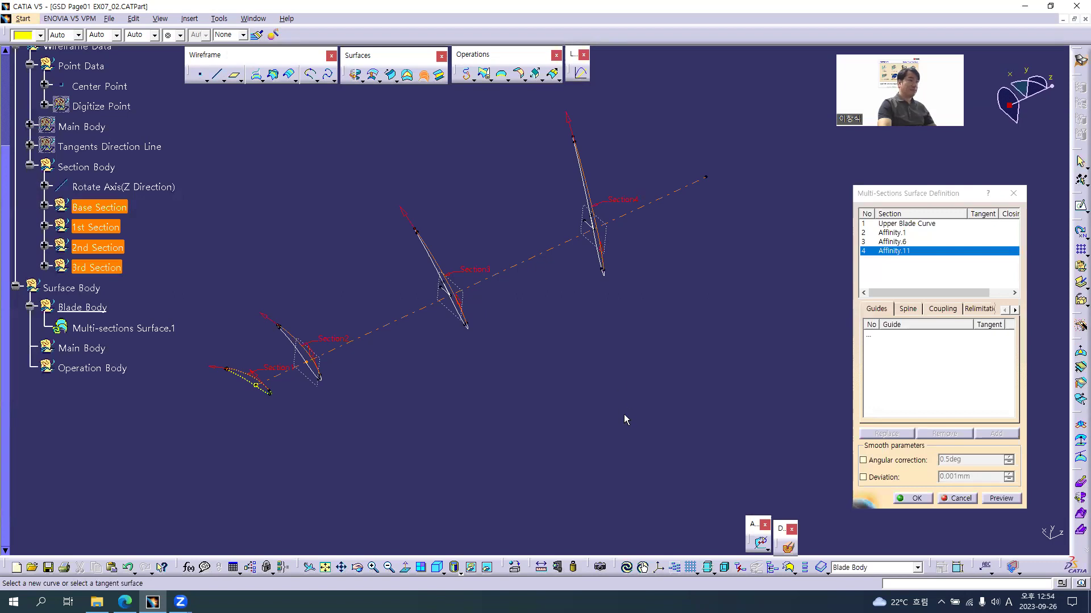
left_click(916, 499)
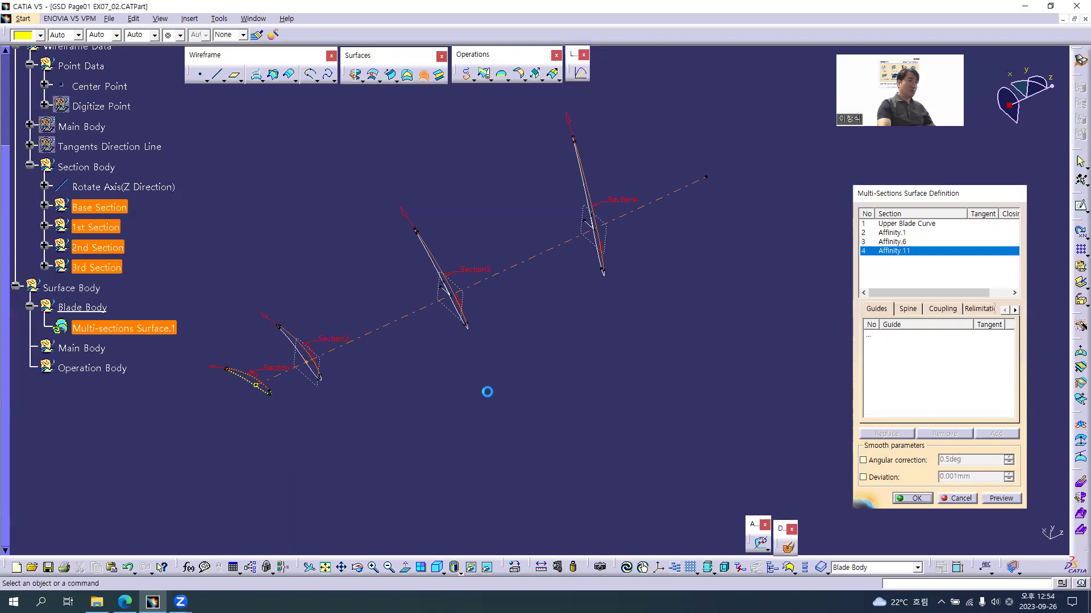
Rename the new multi-sections surface as Upper Blade Surface.
middle_click_drag(584, 347, 620, 284)
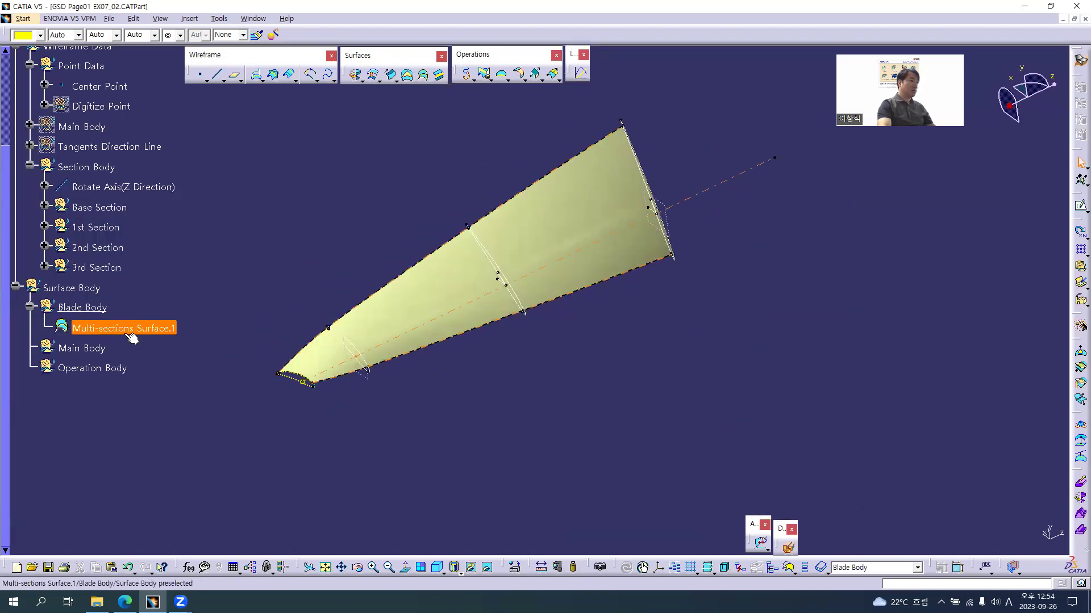
key("alt+Return")
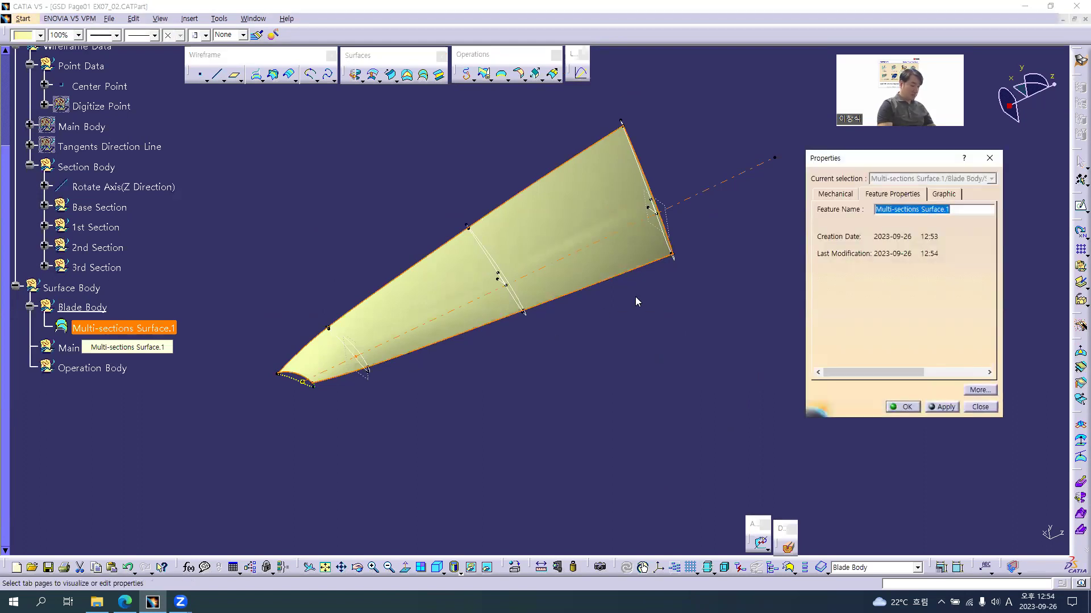
type("Upper Blade S")
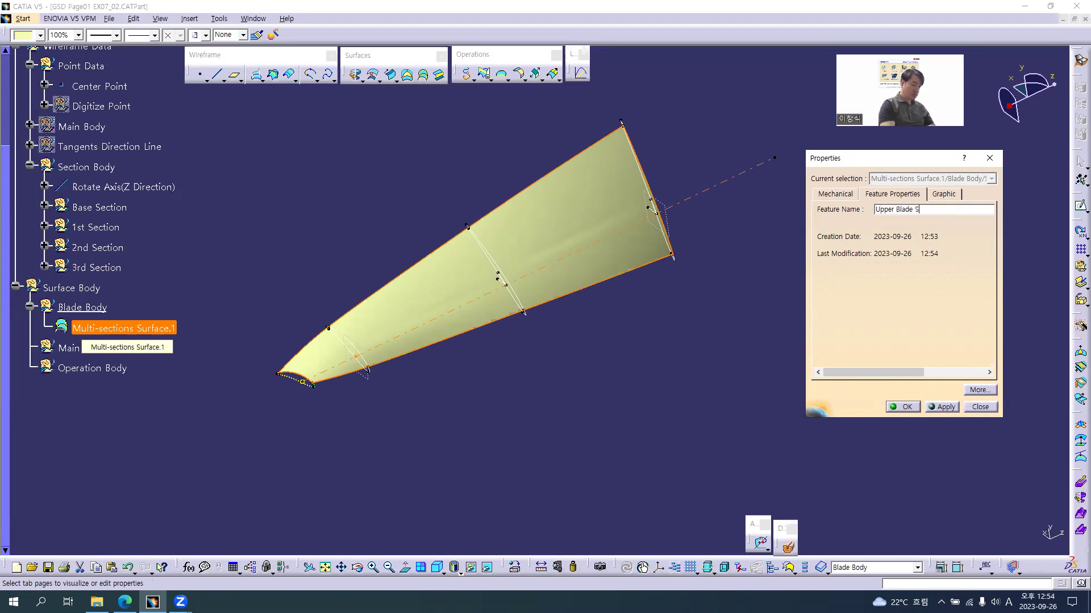
type("urface")
key("Return")
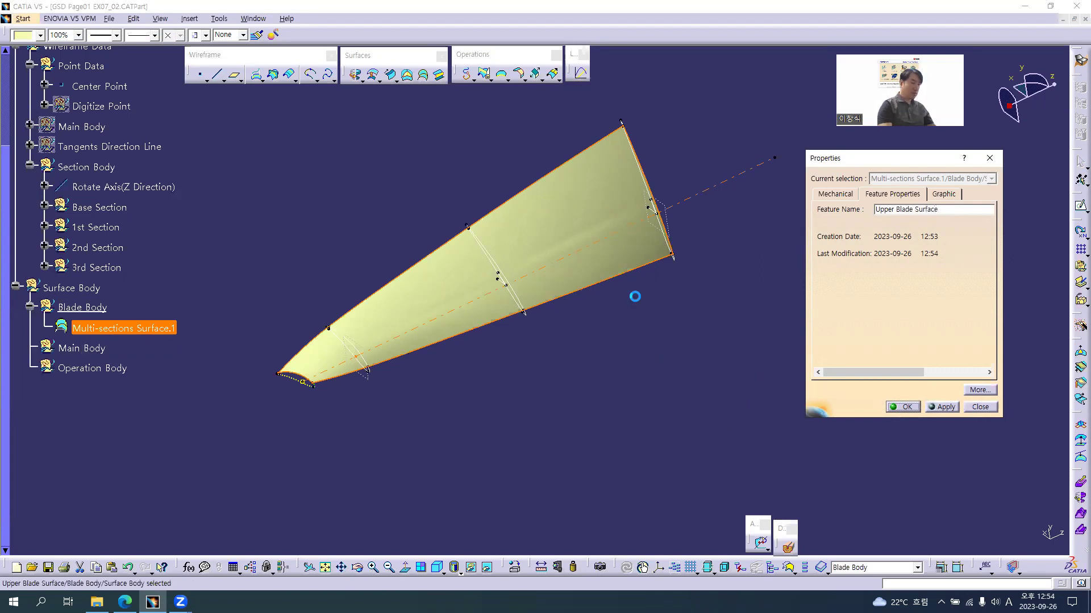
Colour the Upper Blade Surface blue.
left_click(25, 30)
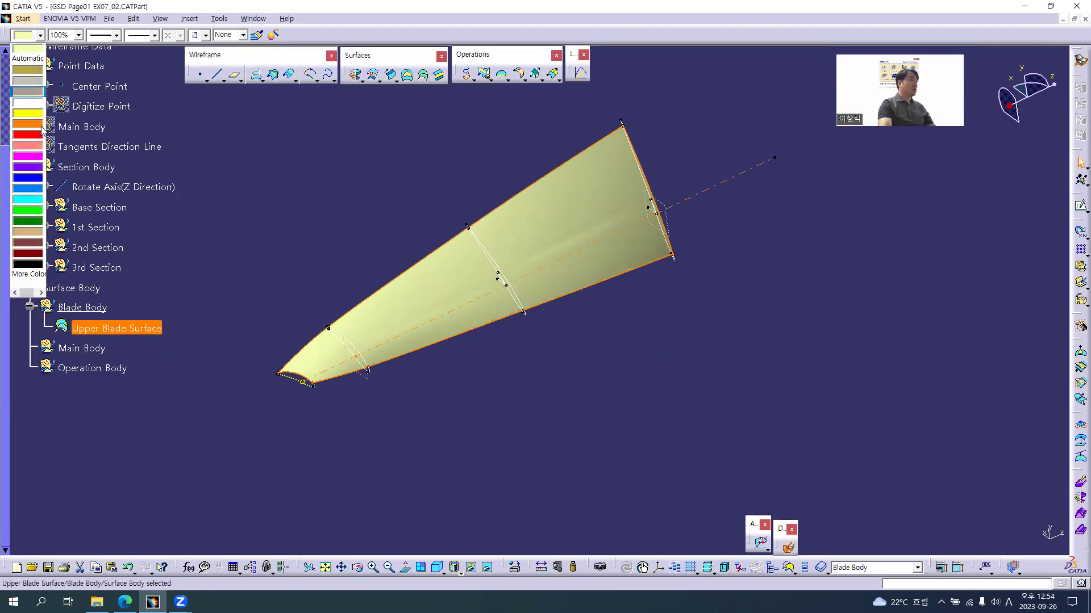
left_click(37, 188)
left_click(309, 157)
Create a multi-sections surface through the lower curves of the four blade sections: Lower Blade Curve, Affinity.3, Affinity.8 and Affinity.13.
middle_click_drag(603, 332, 587, 306)
left_click(423, 74)
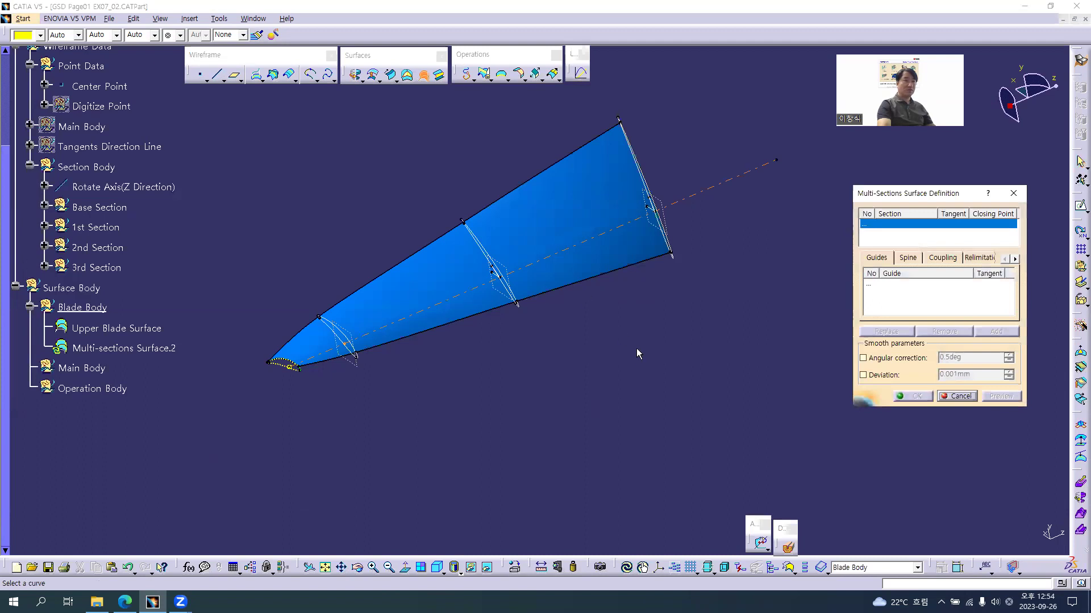
middle_click_drag(638, 354, 639, 411)
left_click_drag(909, 406, 908, 466)
middle_click_drag(633, 397, 392, 273)
left_click(365, 245)
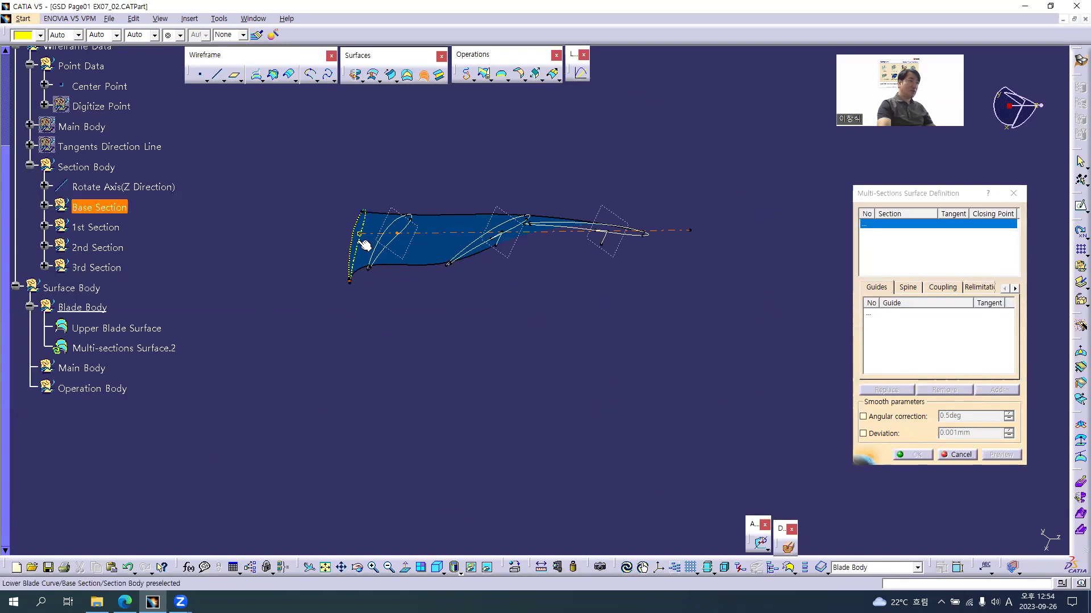
middle_click_drag(463, 304, 364, 246)
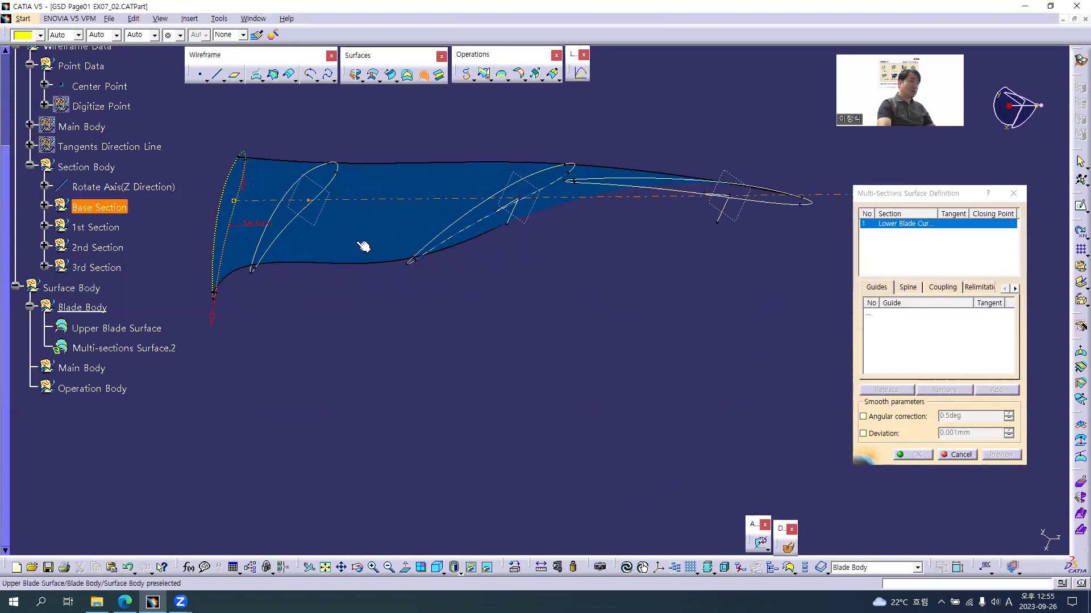
left_click(289, 225)
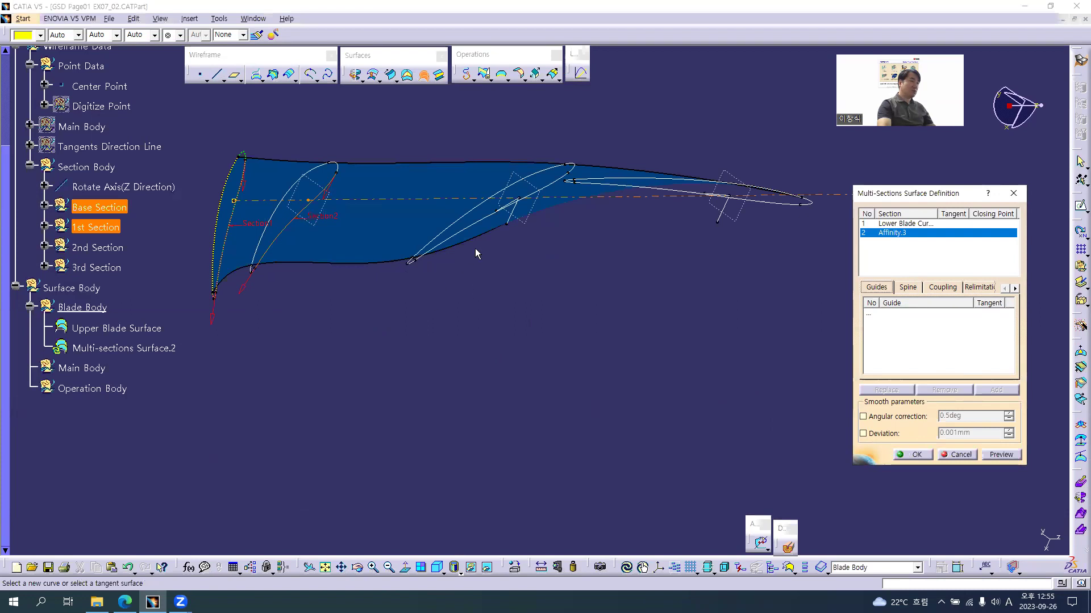
left_click(486, 218)
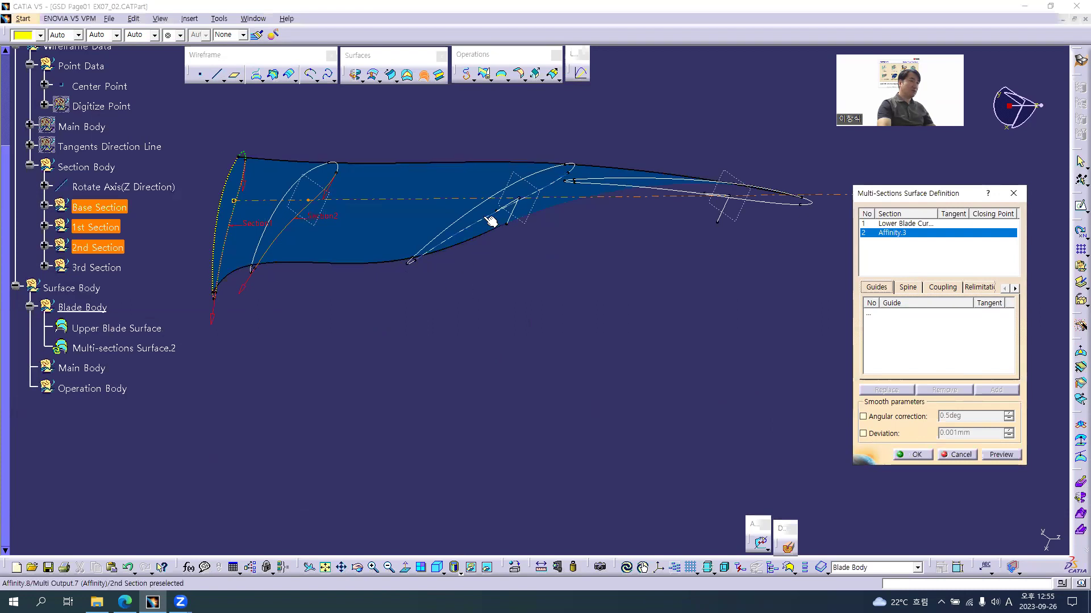
left_click(781, 208)
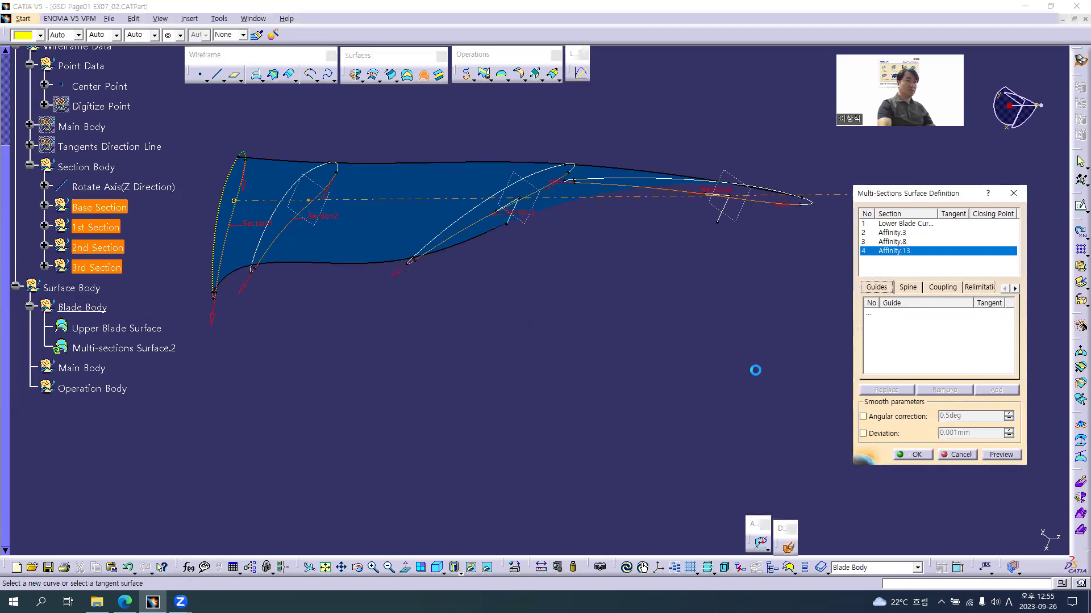
left_click(915, 455)
Colour the new lower multi-sections surface cyan.
left_click(171, 348)
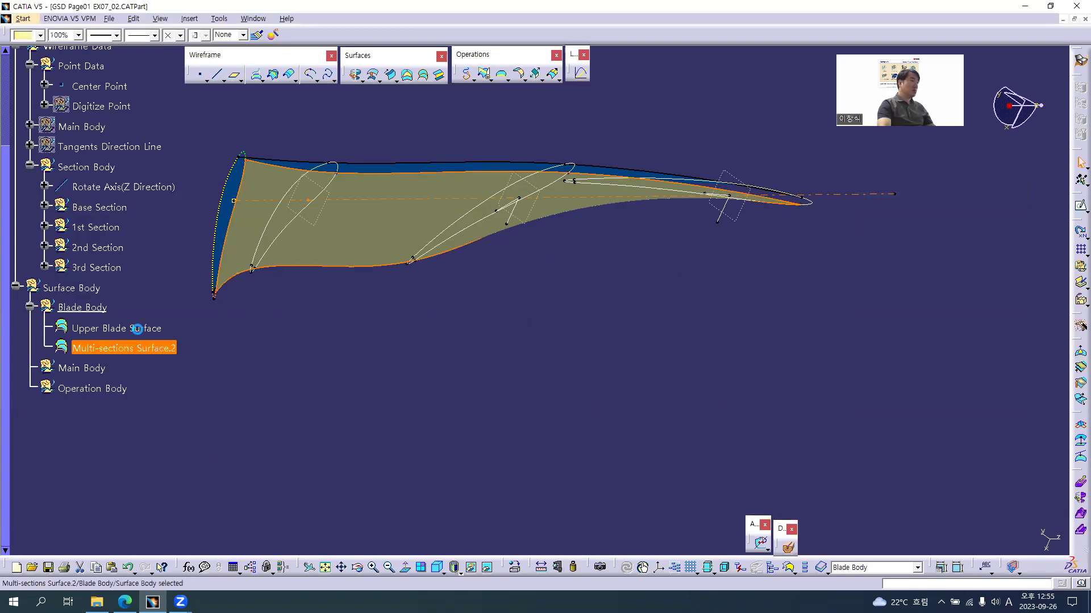
left_click(79, 47, "ctrl")
left_click(41, 35)
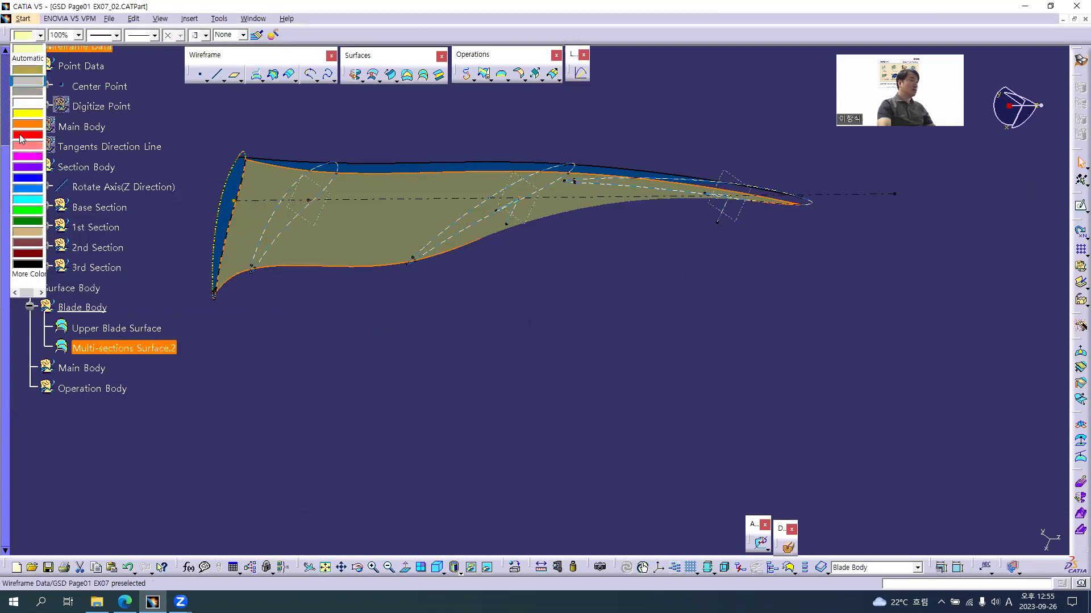
left_click(37, 201)
left_click(597, 295)
Rename the cyan multi-sections surface as Lower Blade Surface.
middle_click_drag(616, 250, 607, 449)
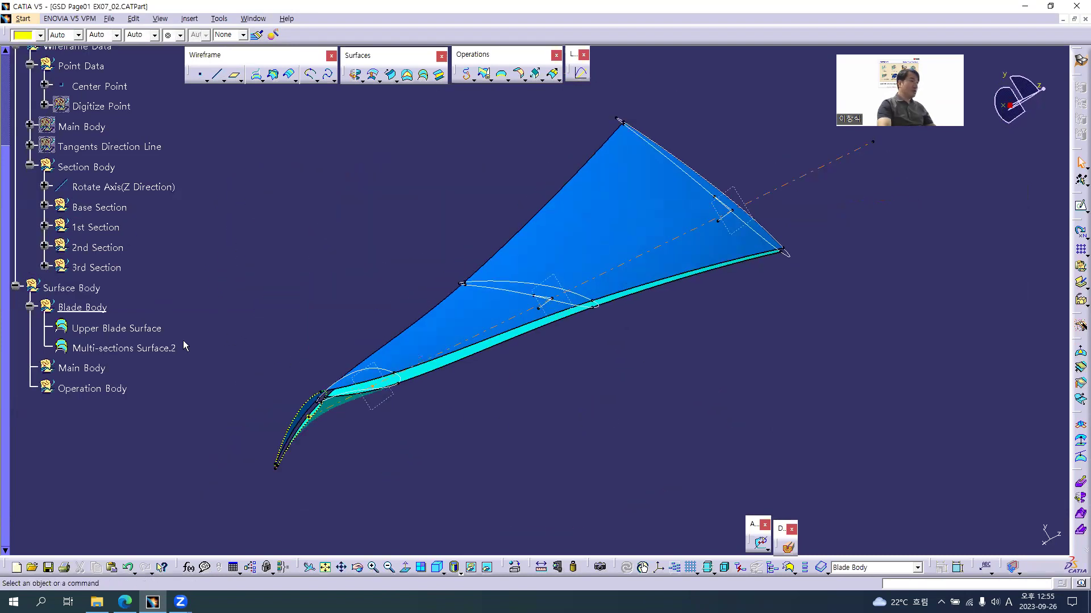
left_click(165, 348)
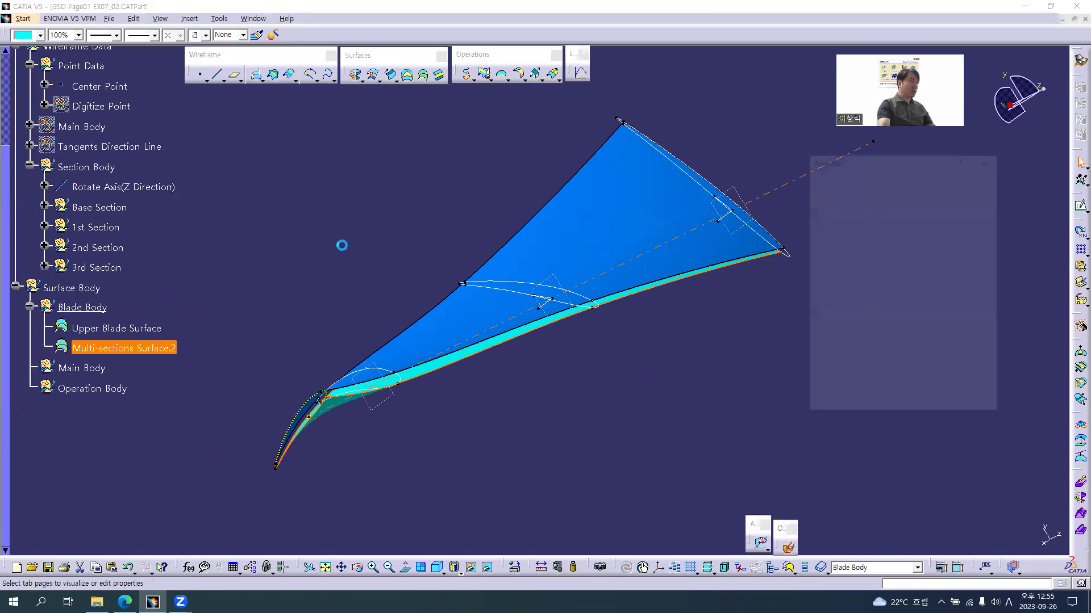
type("Upper Blade Surface")
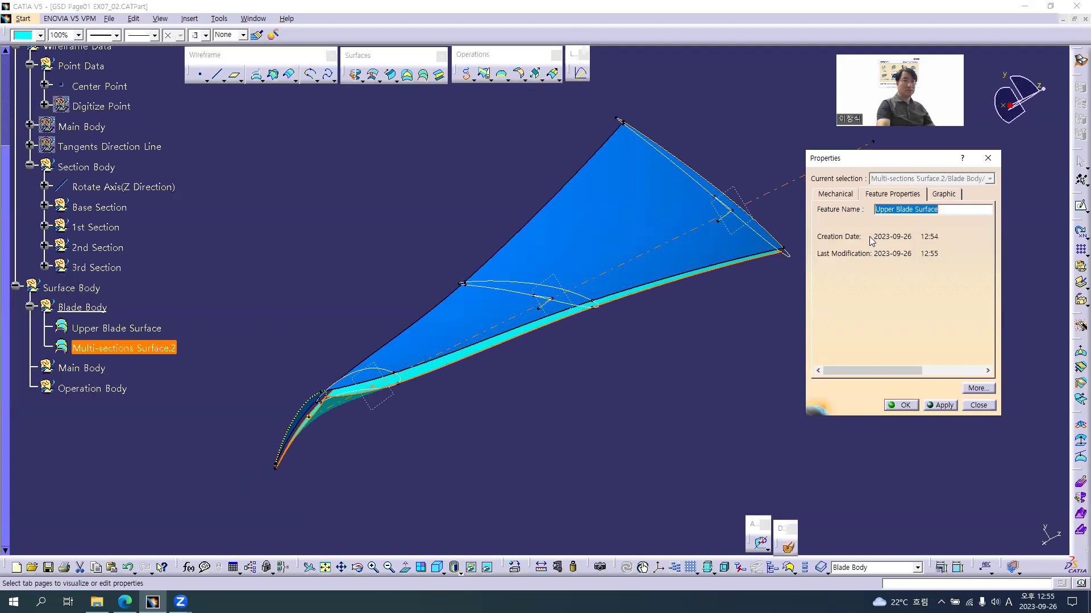
left_click(890, 210)
type("Low")
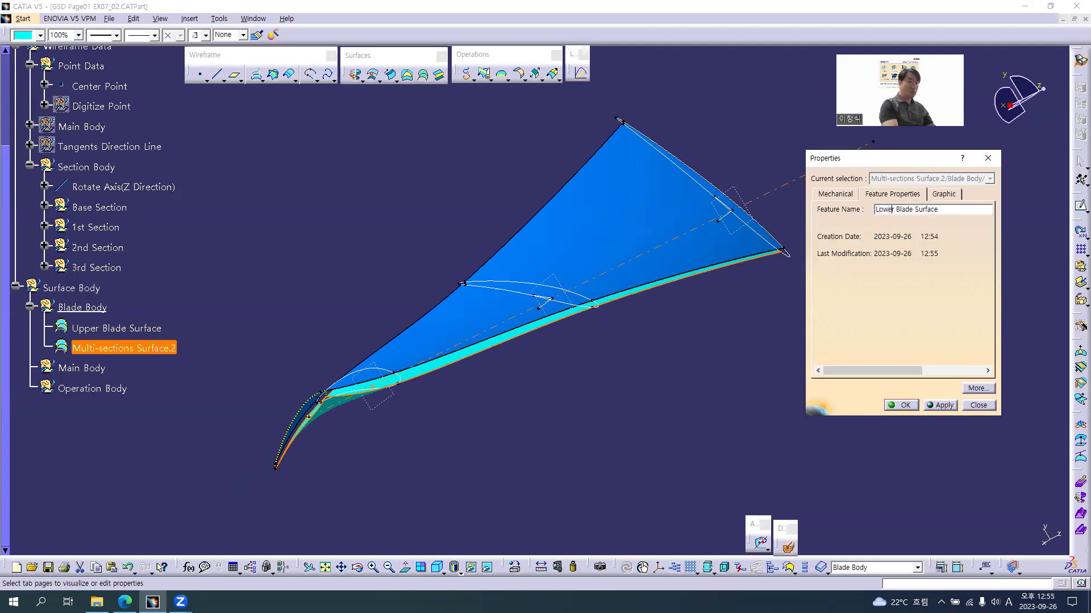
key("Return")
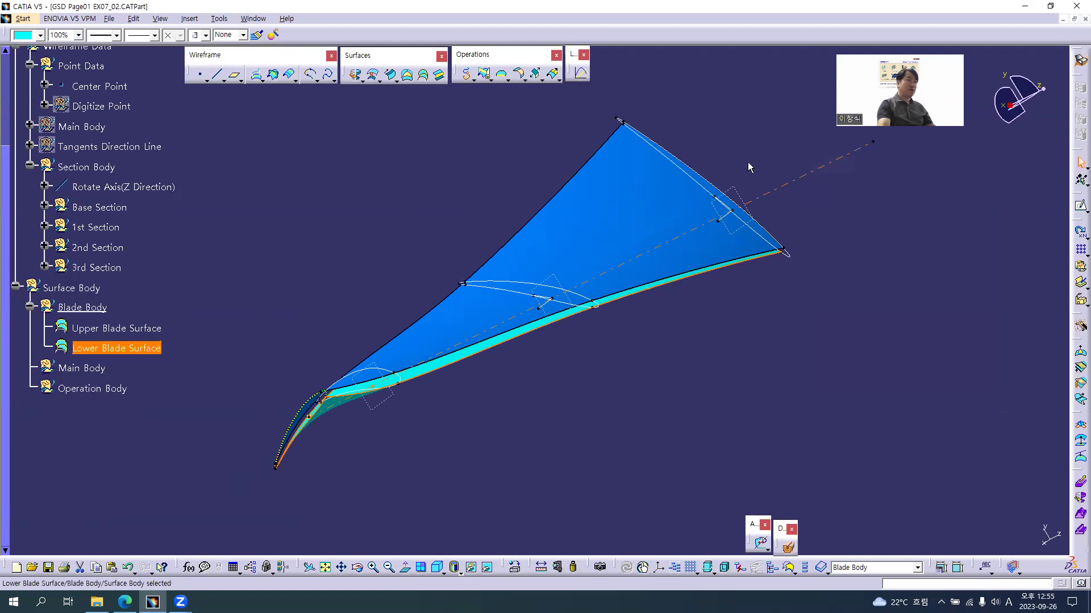
left_click(396, 200)
Create a multi-sections surface through the head curves of the four blade sections: Head Blade Curve, Affinity.2, Affinity.7 and Affinity.12.
middle_click_drag(585, 352, 639, 372)
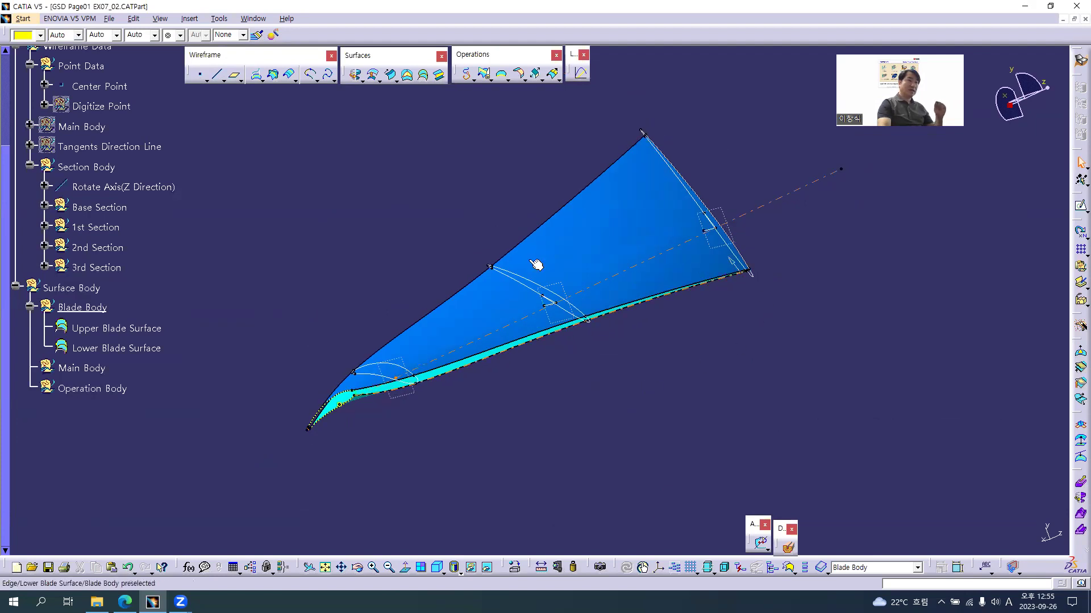
left_click(422, 75)
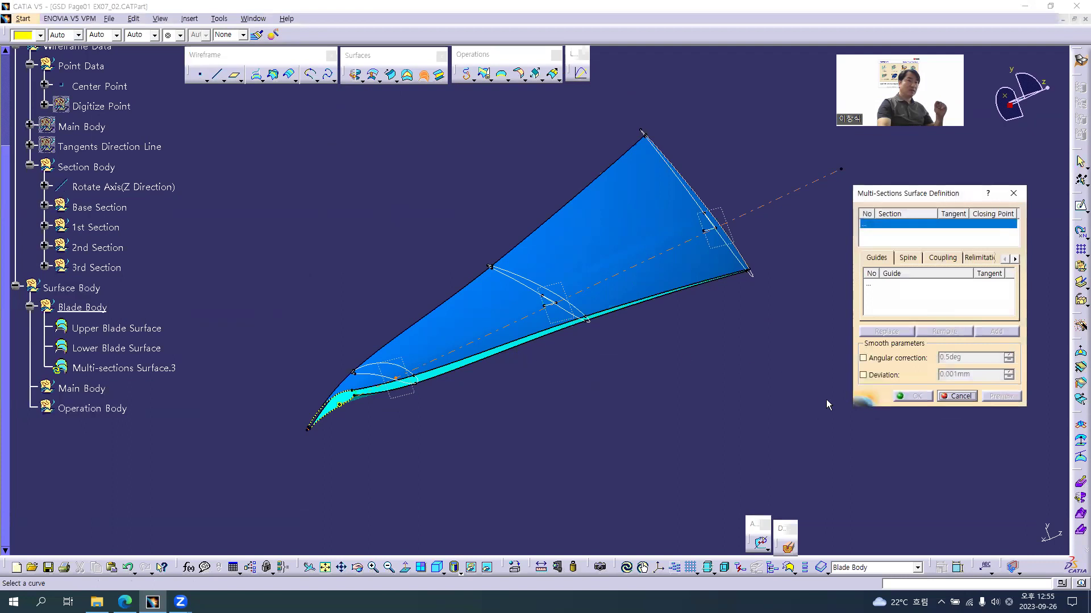
left_click_drag(865, 406, 864, 455)
middle_click_drag(540, 358, 384, 480)
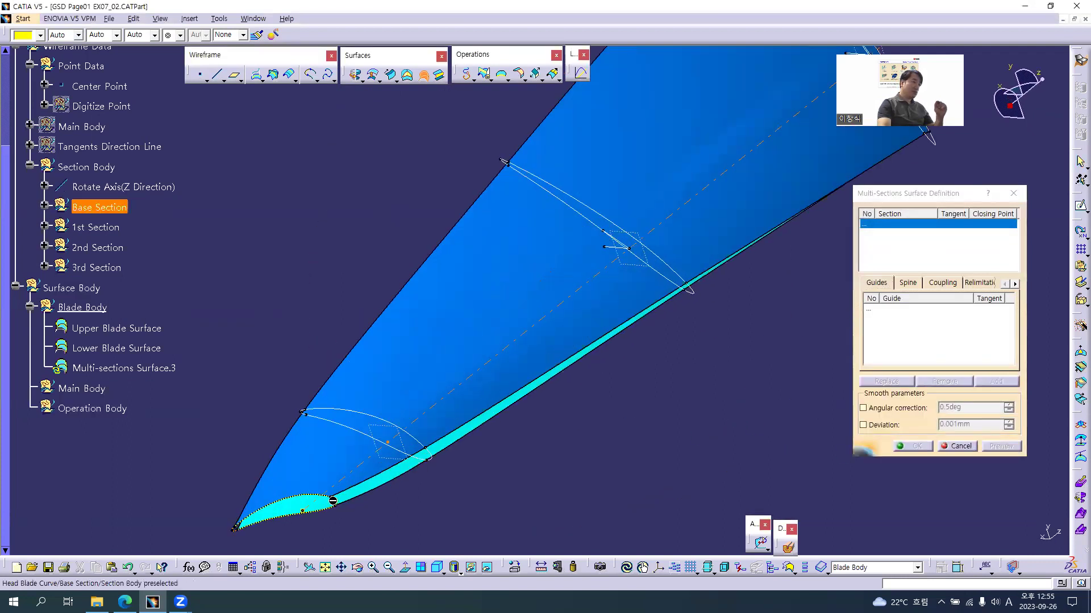
left_click(344, 503)
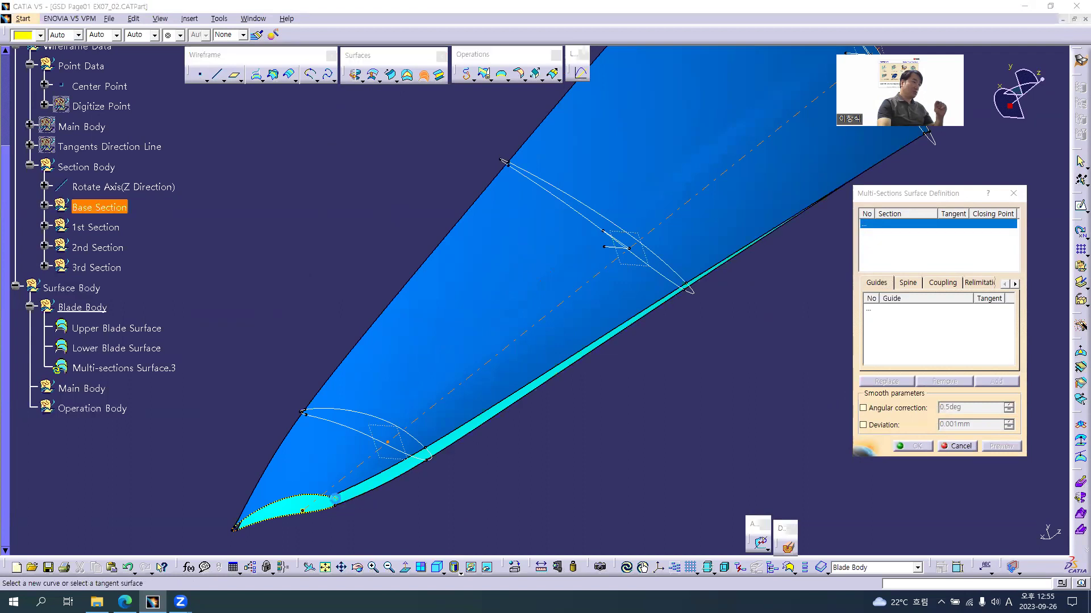
middle_click_drag(340, 499, 461, 430)
left_click(461, 430)
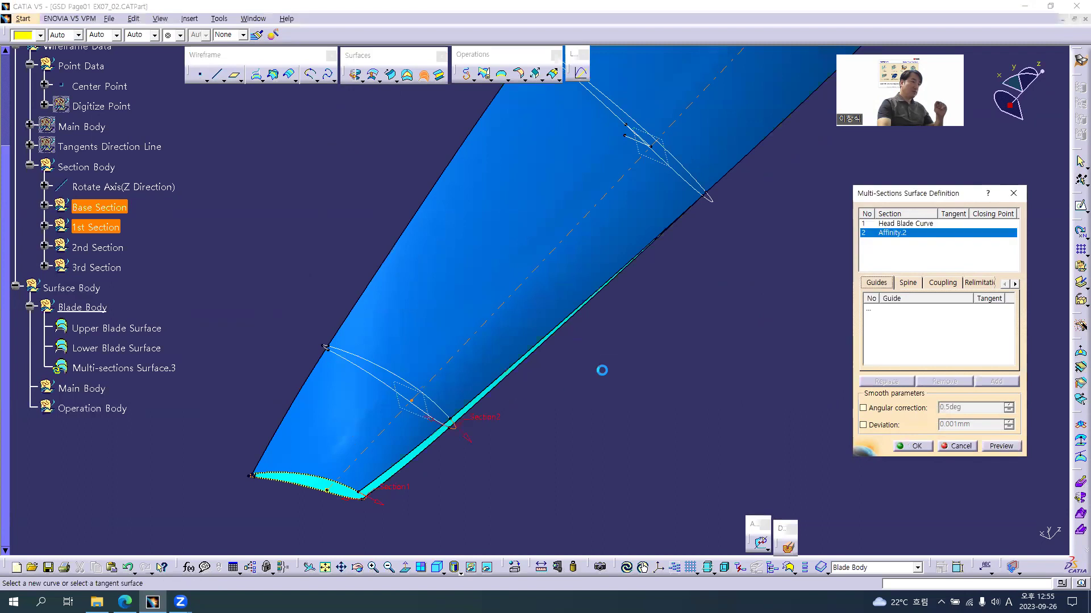
left_click(709, 199)
middle_click_drag(709, 199, 632, 213)
left_click(632, 213)
middle_click_drag(629, 315, 454, 315, "ctrl")
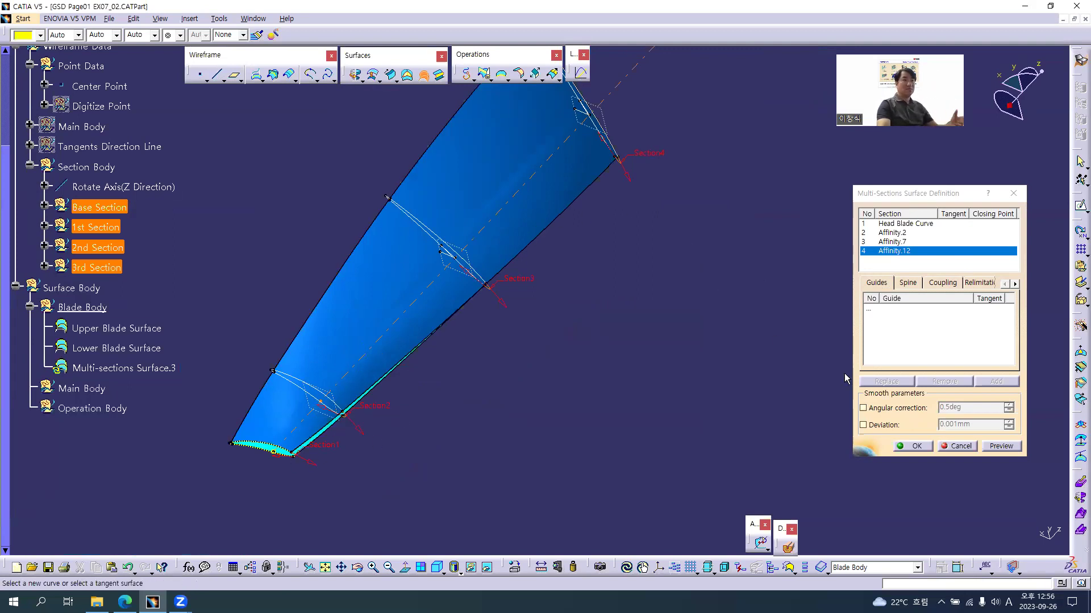
left_click(915, 447)
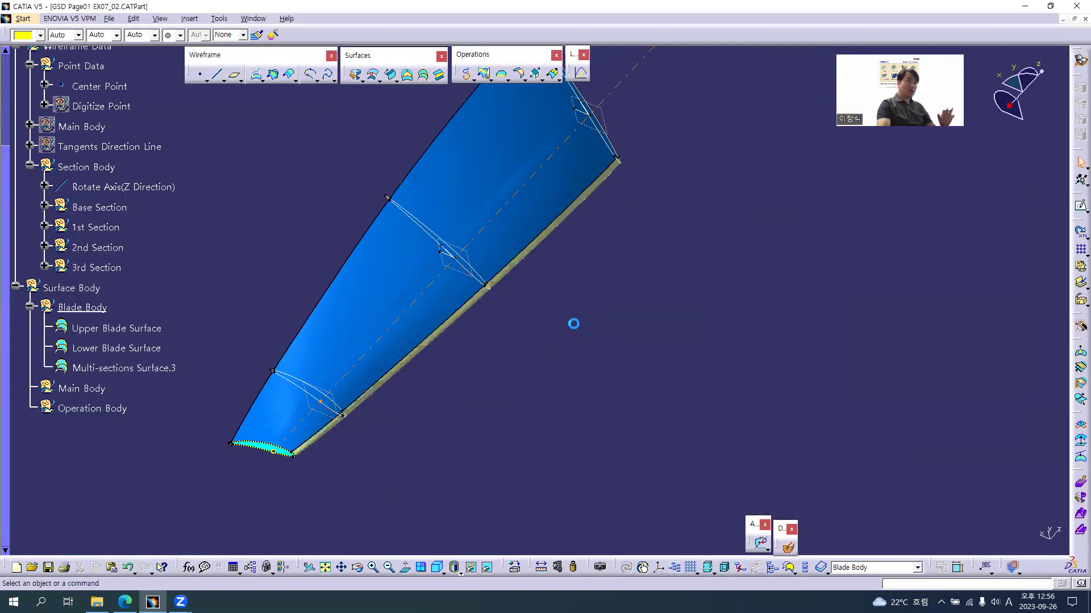
Rename the new head multi-sections surface as Head Blade Surface and colour it magenta.
left_click(91, 369)
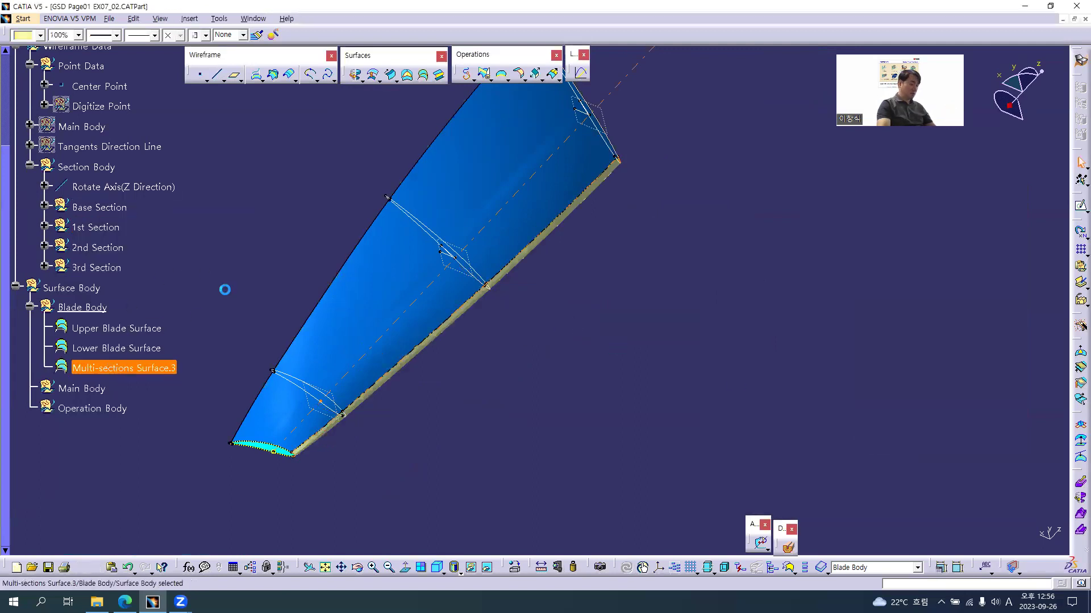
key("alt+Return")
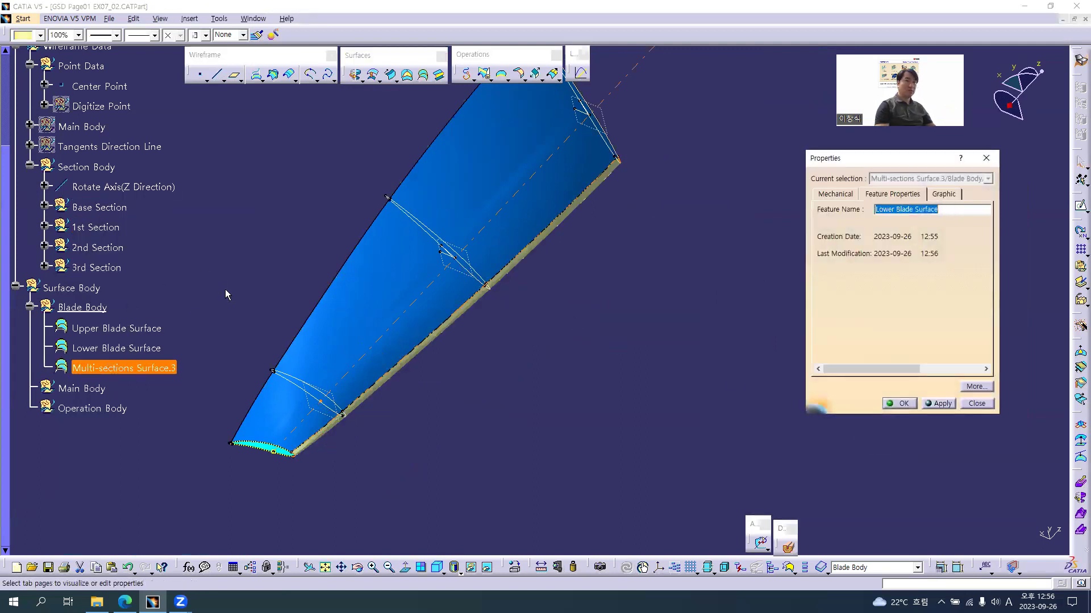
double_click(891, 210)
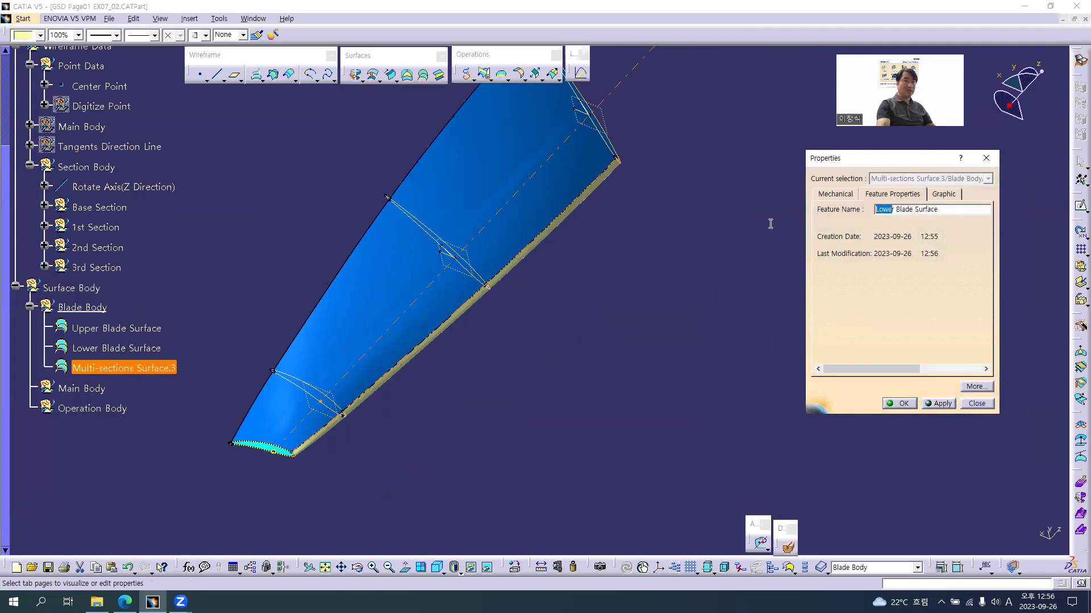
key("Delete")
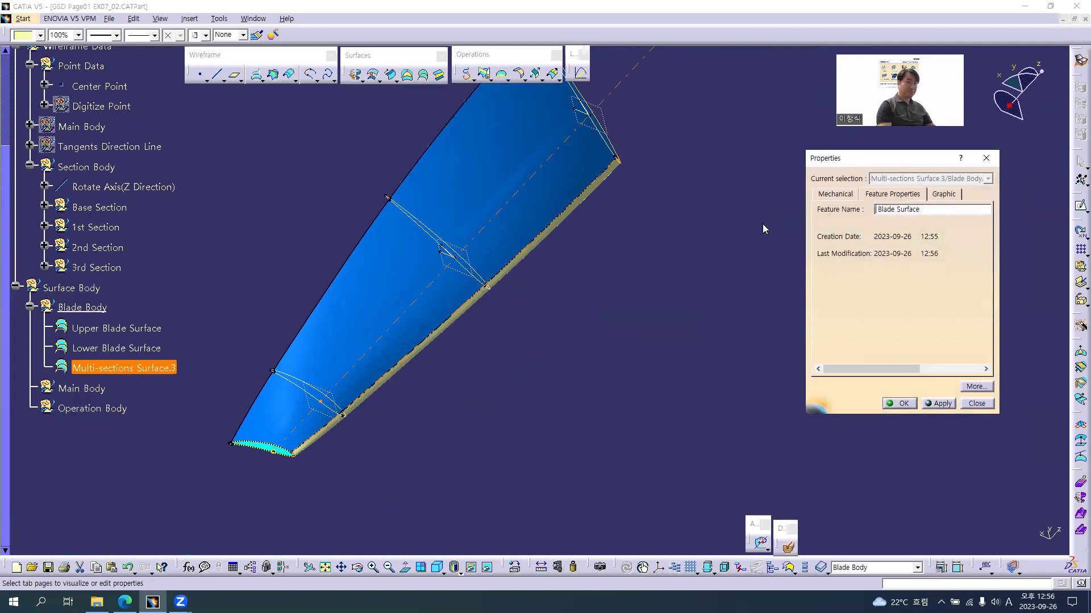
type("Head")
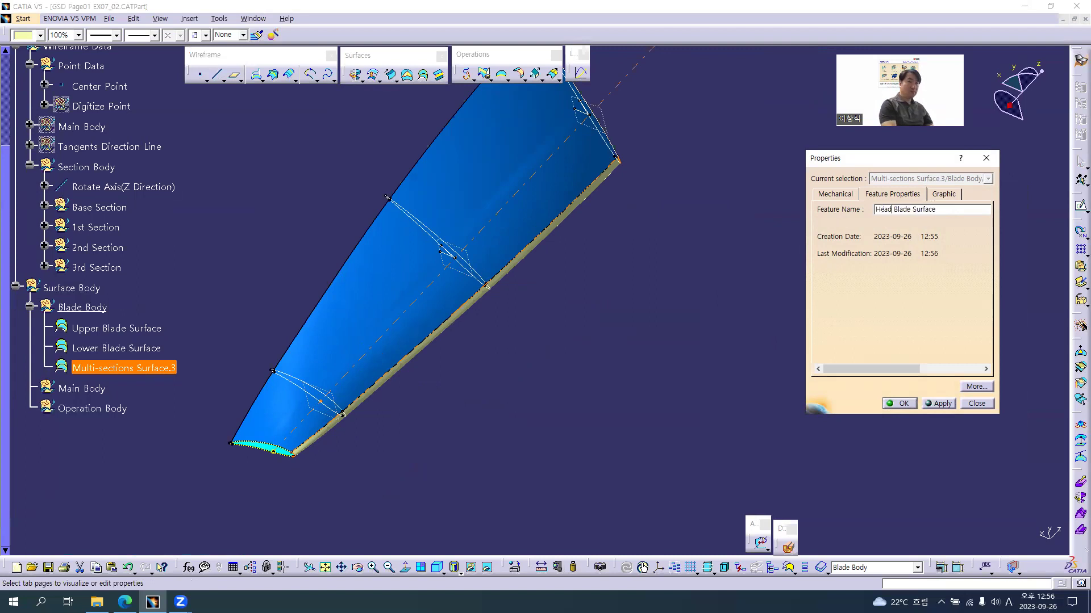
key("Return")
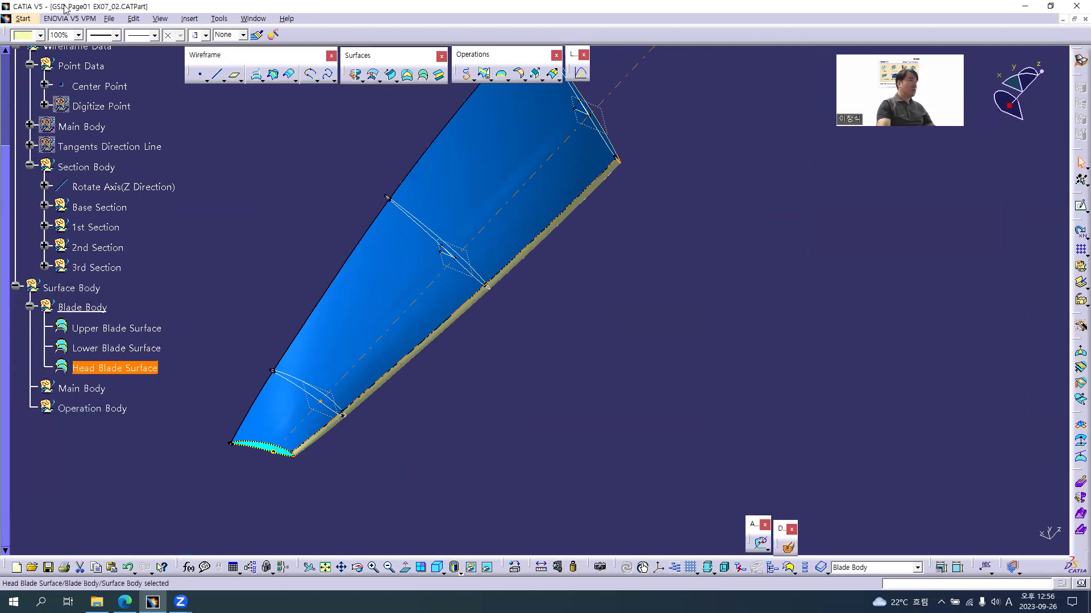
left_click(38, 37)
left_click(33, 159)
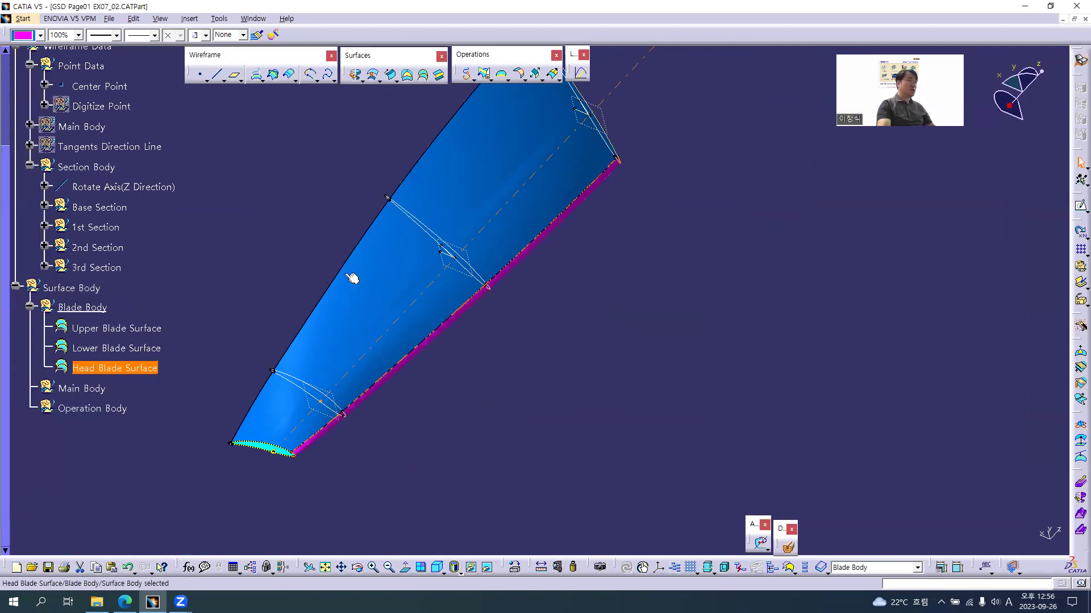
Create a multi-sections surface through the upper tail curves: the base section's Tail Blade Curve, Affinity.5, Affinity.10 and Affinity.15.
middle_click_drag(512, 343, 624, 295, "ctrl")
middle_click_drag(365, 344, 551, 292, "ctrl")
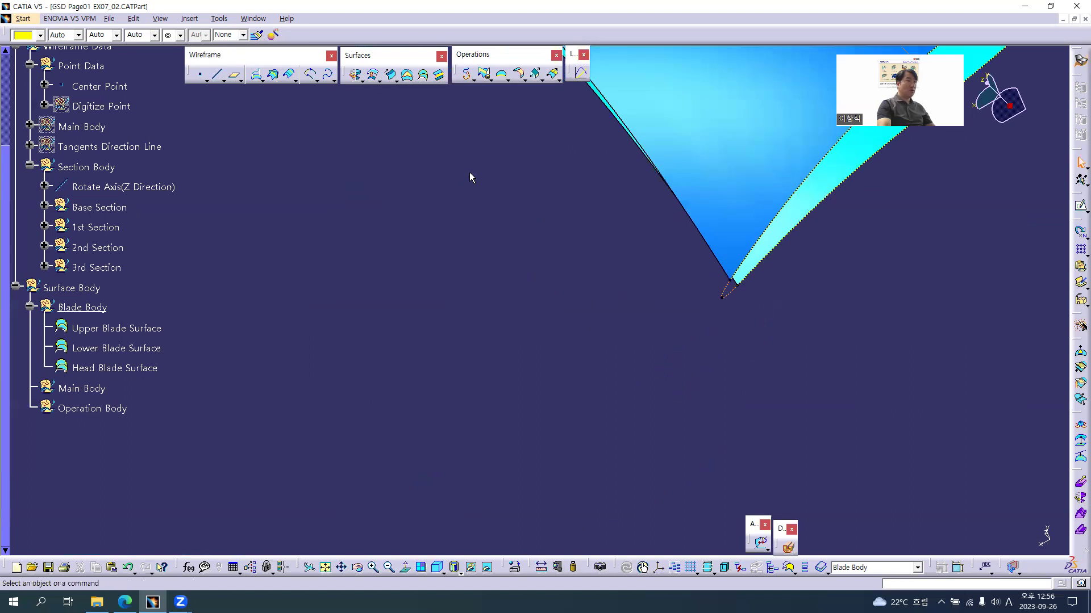
left_click(423, 76)
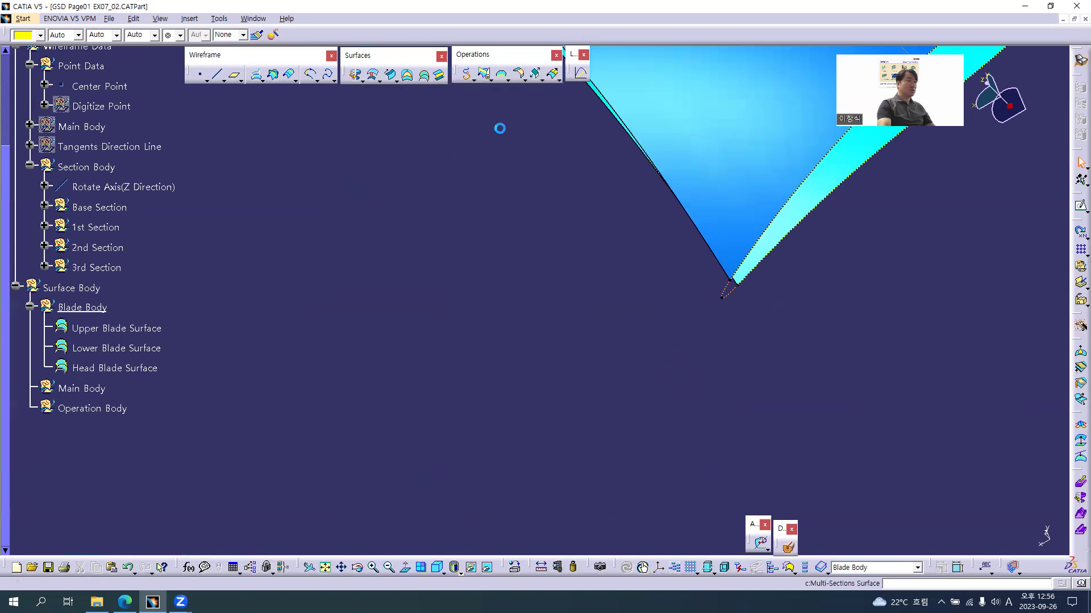
left_click(727, 288)
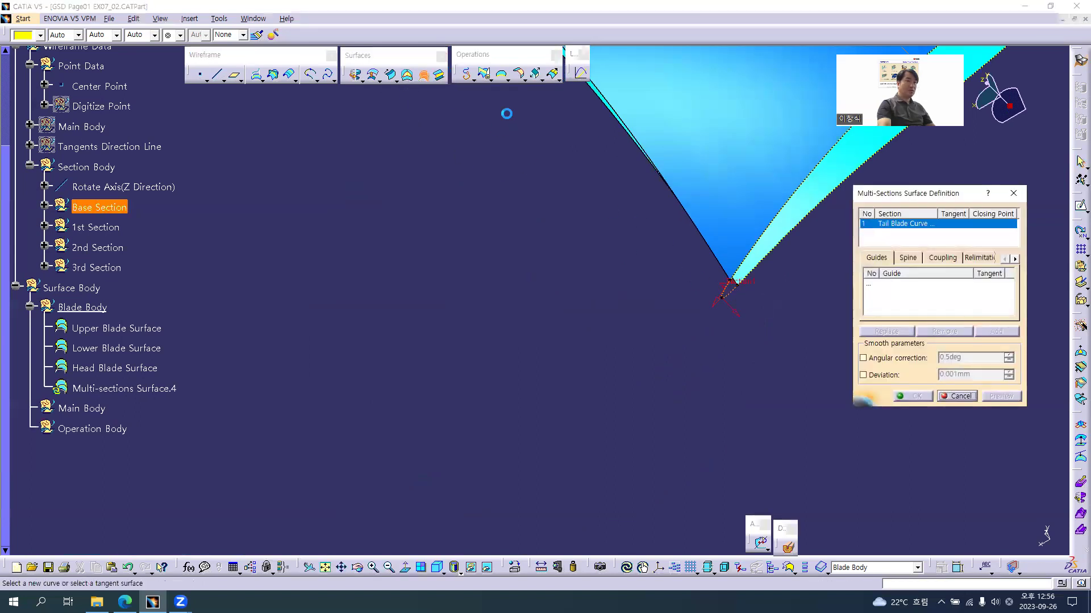
middle_click_drag(508, 112, 542, 440)
left_click(547, 362)
middle_click_drag(547, 362, 456, 247, "ctrl")
left_click(455, 246)
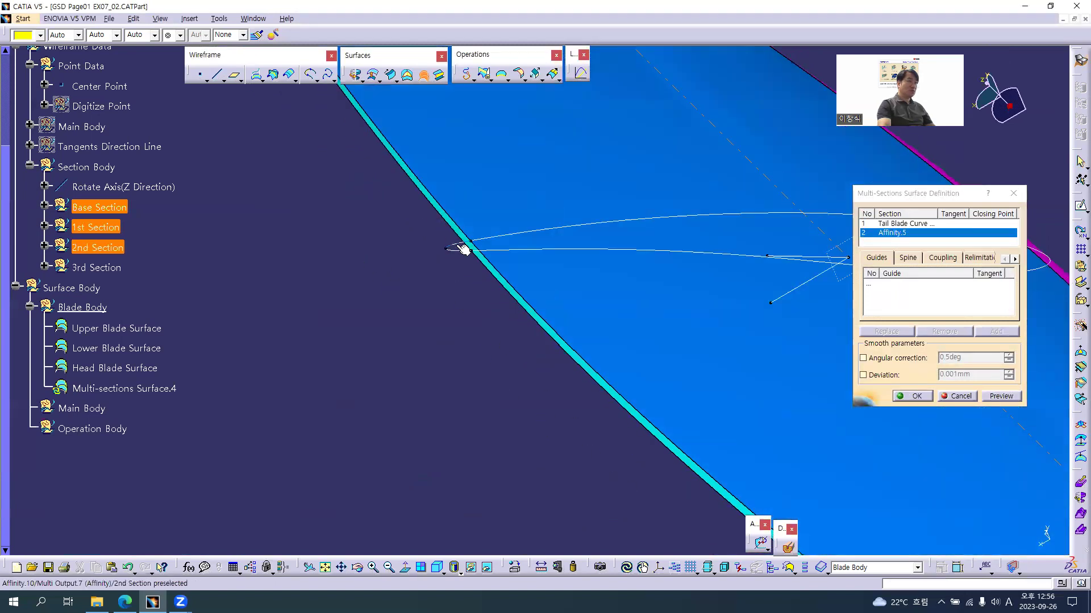
middle_click_drag(355, 201, 584, 513)
mouse_move(358, 335)
middle_mouse_down()
mouse_move(449, 392)
mouse_move(543, 557)
middle_mouse_up()
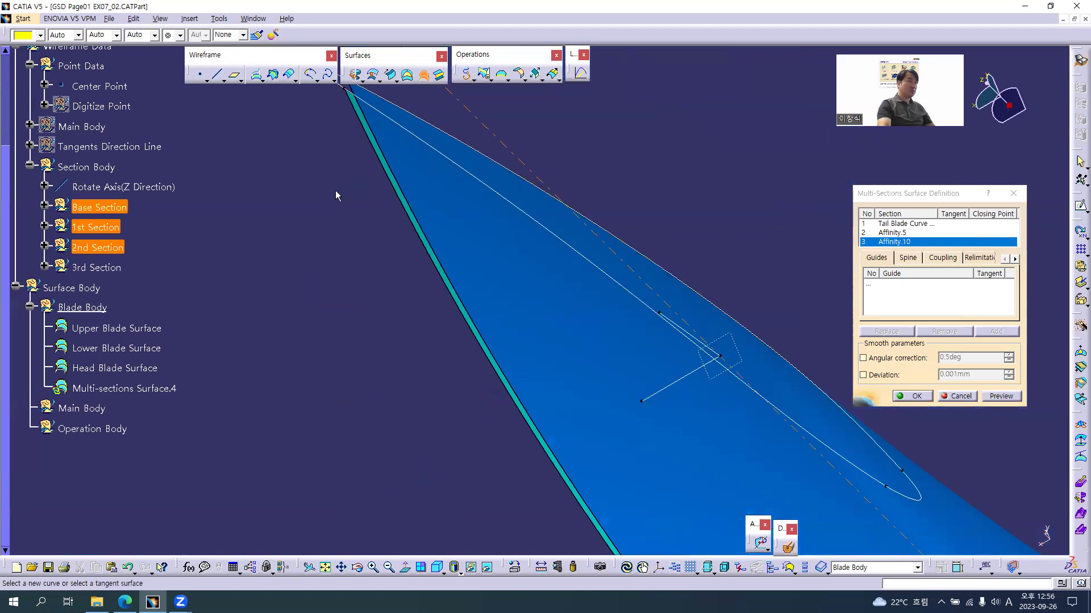
middle_click_drag(335, 189, 386, 347)
left_click(400, 260)
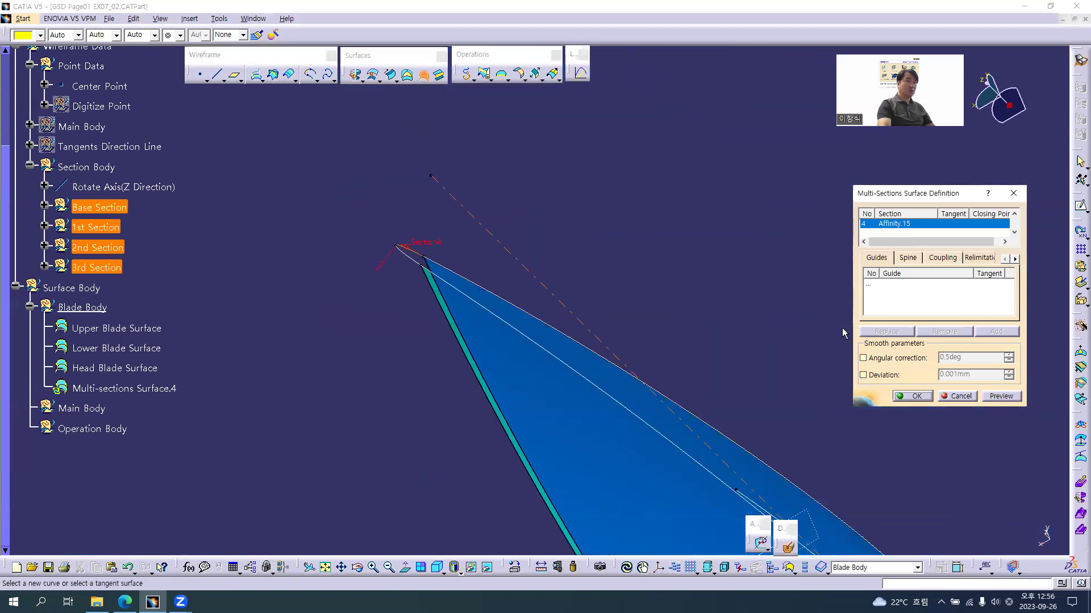
left_click(898, 396)
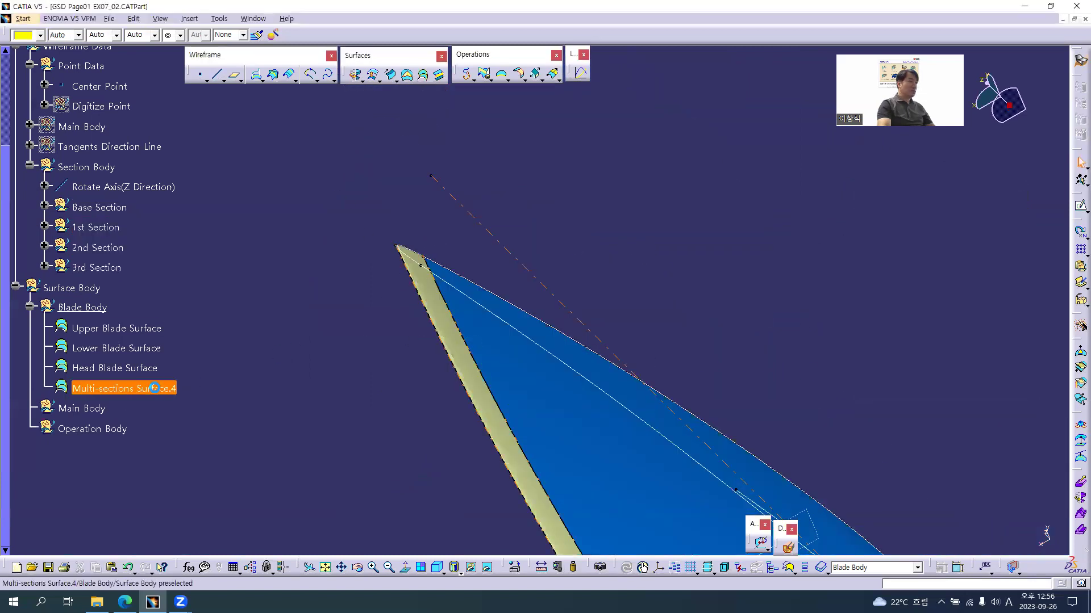
Rename the new tail multi-sections surface as Tail Blade Surface 01 and colour it violet.
key("alt+Return")
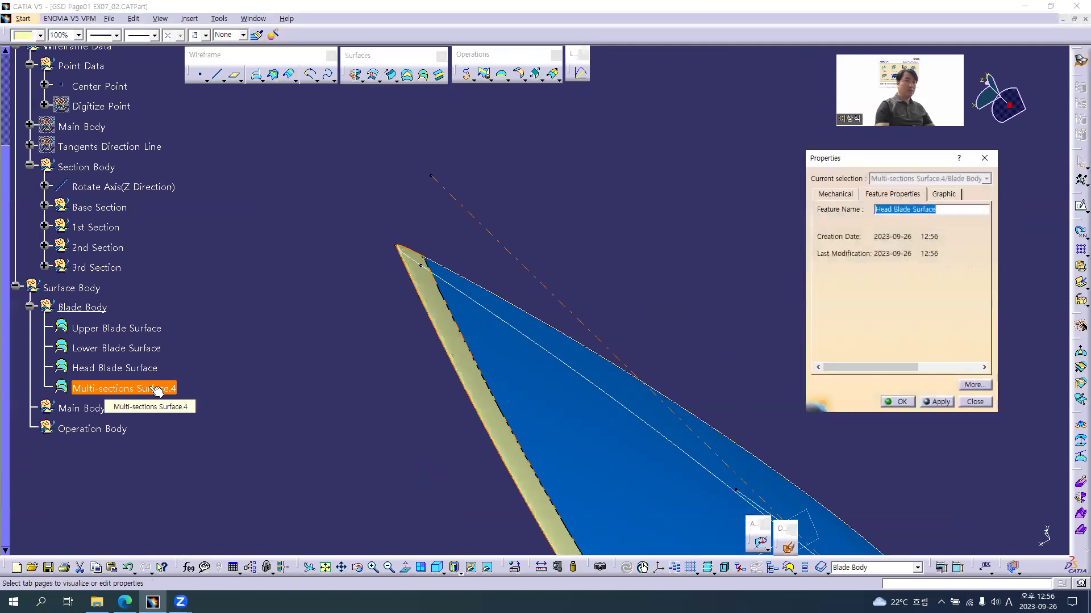
double_click(883, 209)
key("BackSpace")
type("Tail ")
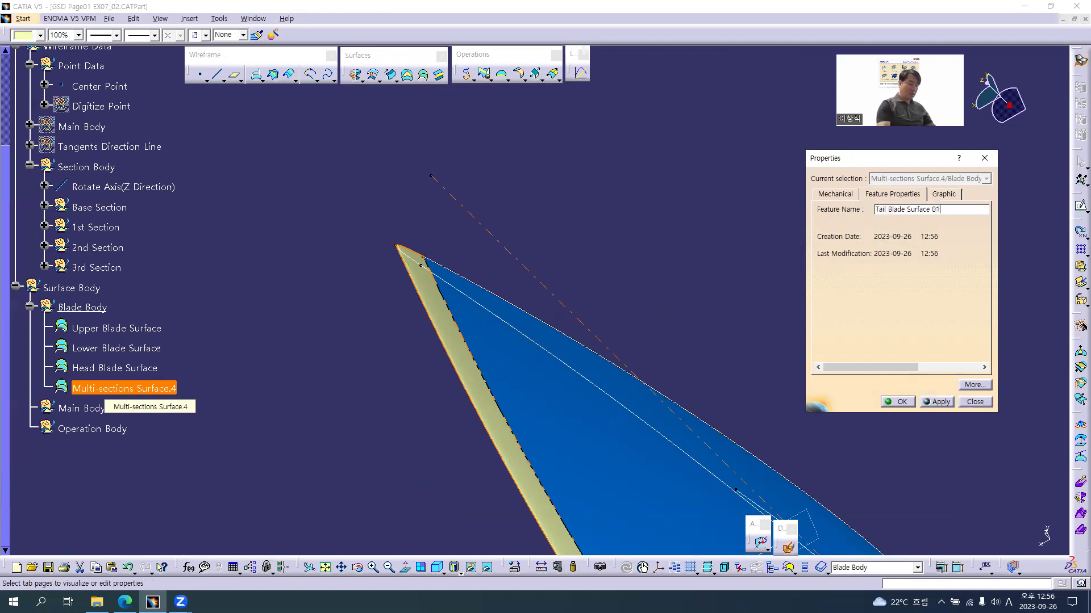
type(" 01")
key("Return")
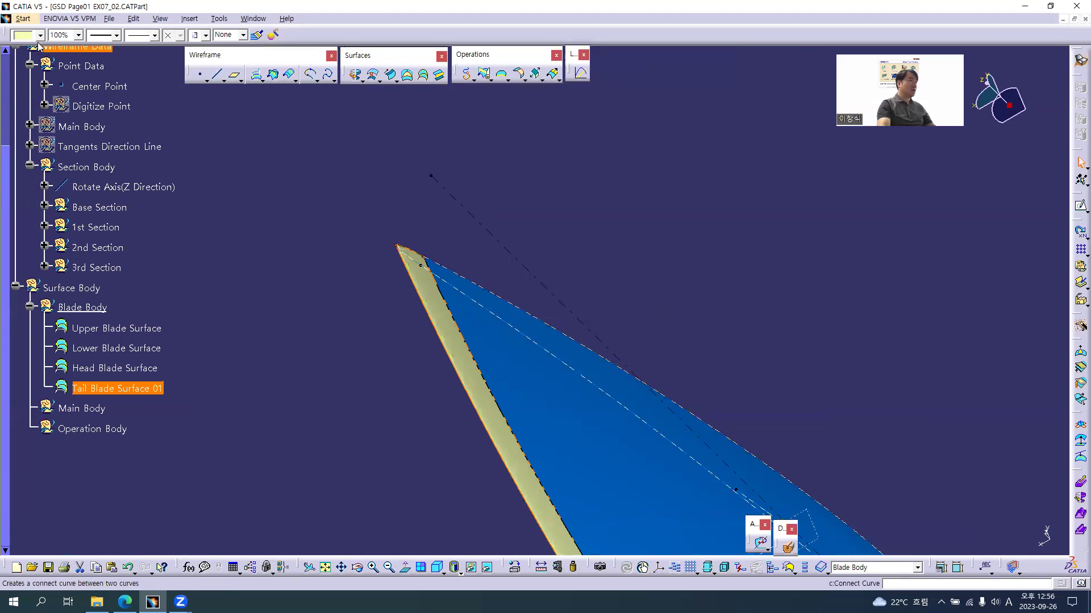
left_click(39, 35)
left_click(30, 168)
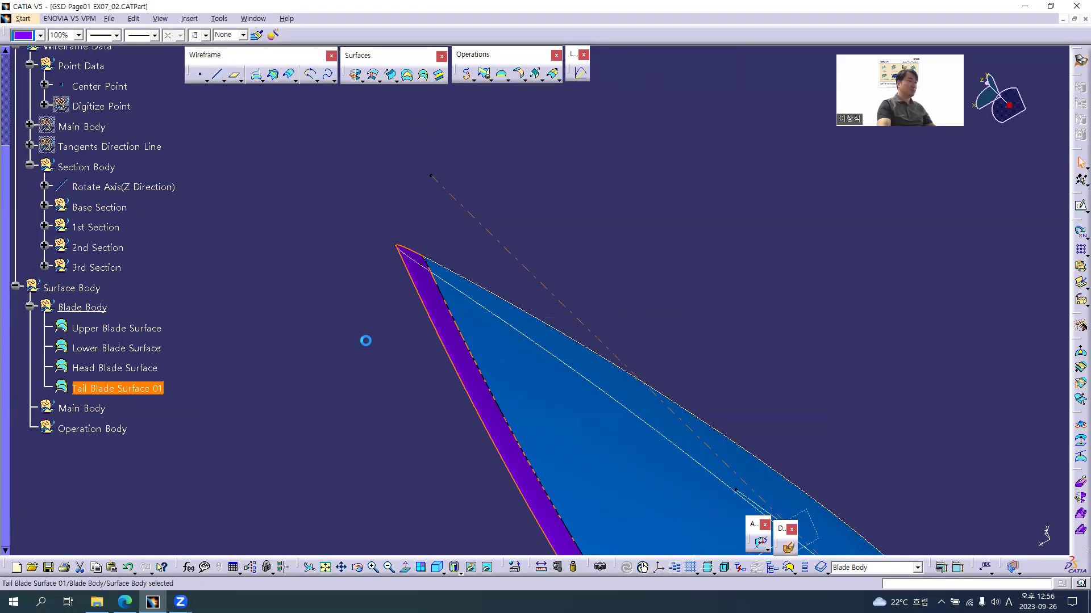
left_click(365, 341)
Create a multi-sections surface through the remaining tail curves: the base section's other Tail Blade Curve, Affinity.4, Affinity.9 and Affinity.14.
middle_click_drag(618, 435, 500, 277)
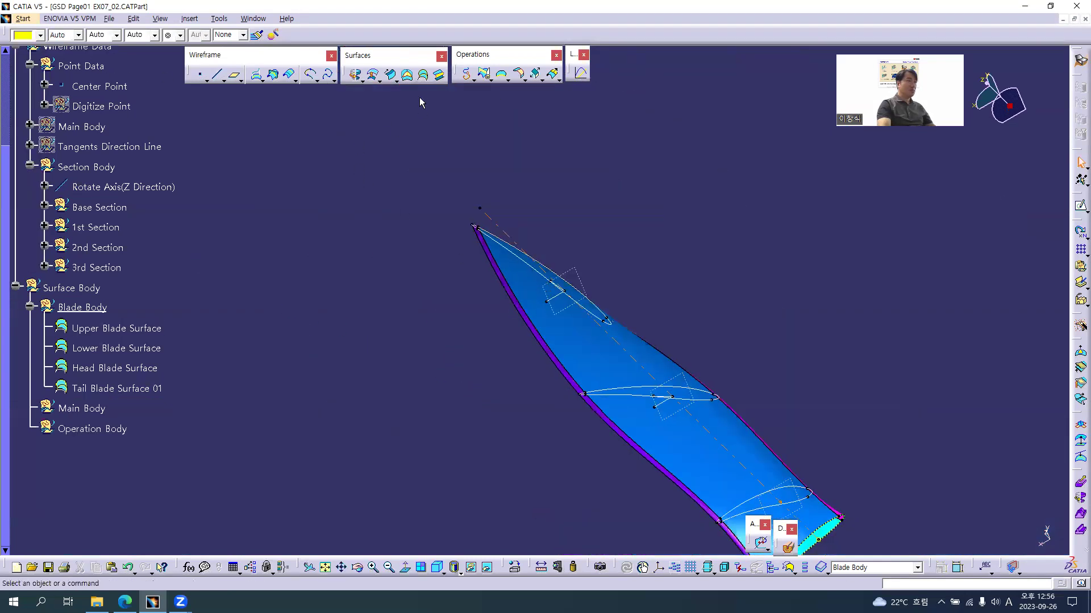
left_click(423, 75)
middle_click_drag(688, 440, 560, 246)
middle_click_drag(574, 326, 682, 146)
middle_click_drag(672, 238, 467, 460)
middle_click_drag(717, 258, 468, 357)
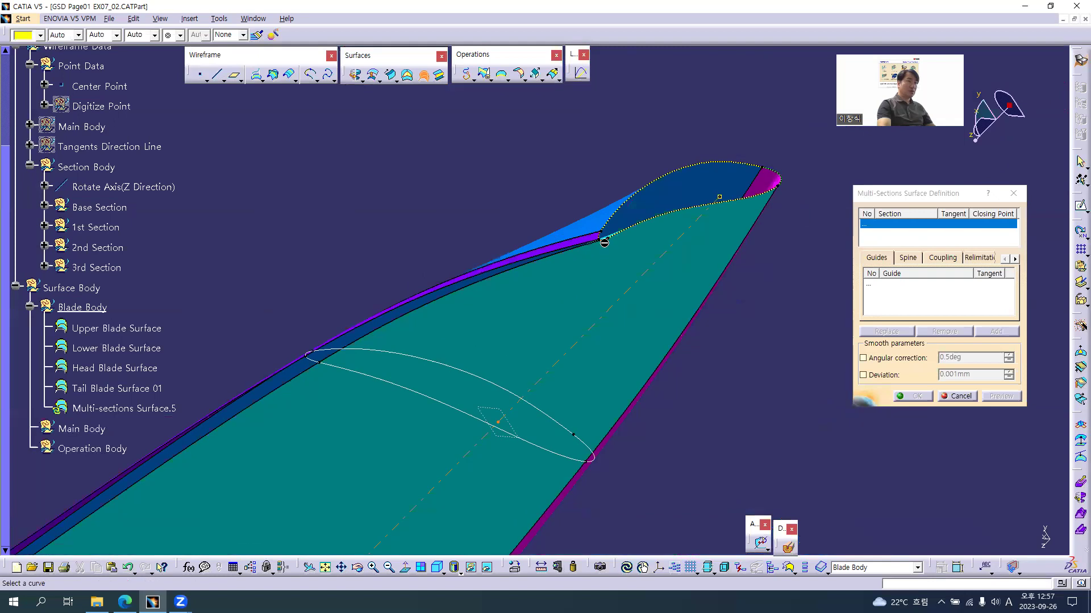
left_click(604, 242)
left_click(321, 365)
middle_click_drag(292, 443, 342, 343)
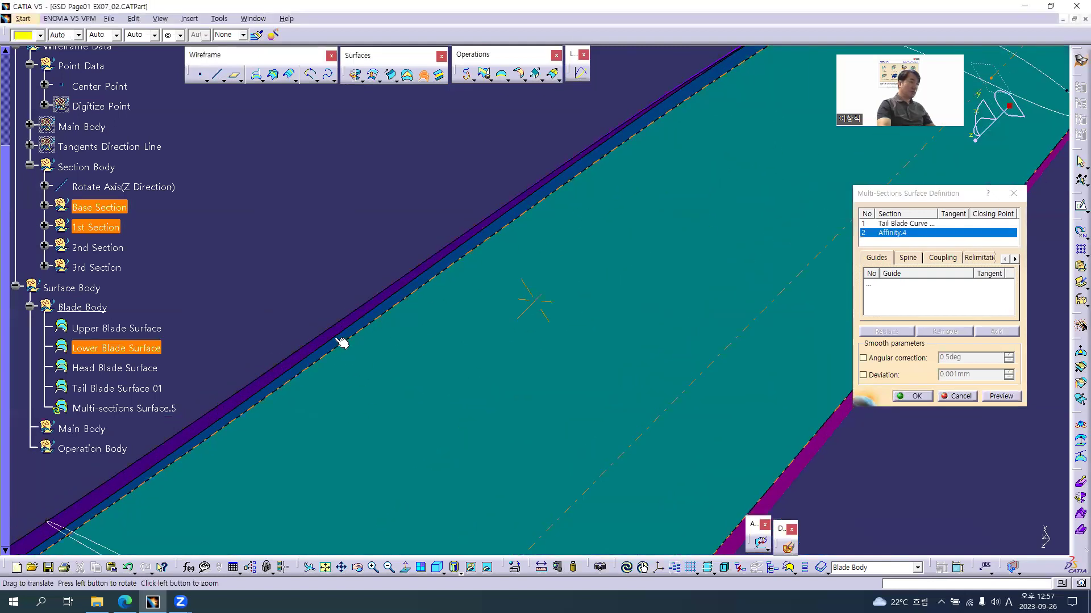
left_click(293, 334)
middle_click_drag(294, 416, 616, 406)
middle_click_drag(418, 407, 561, 190)
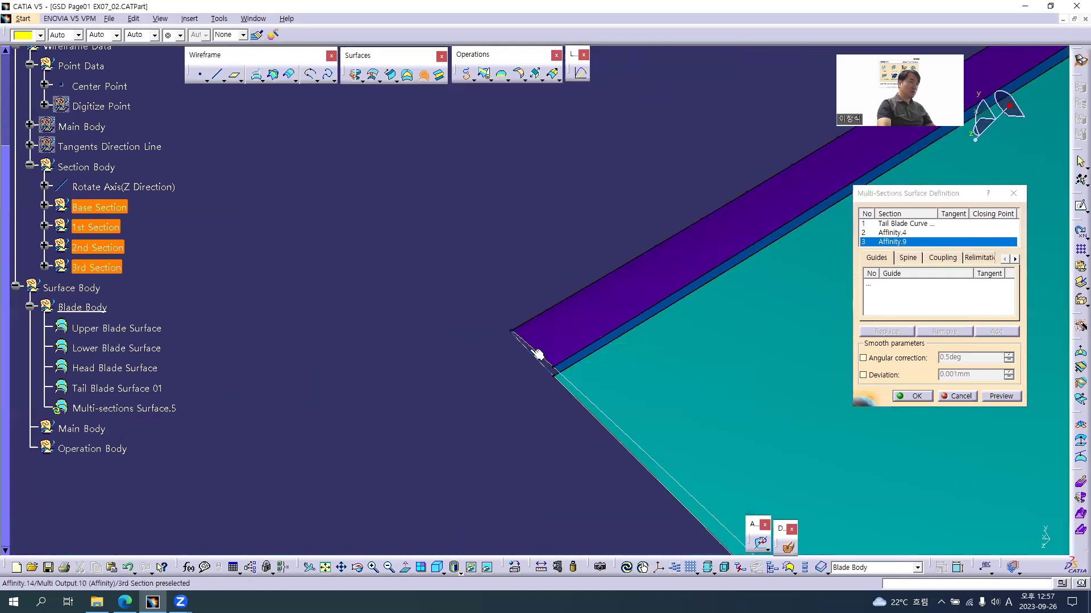
left_click(530, 353)
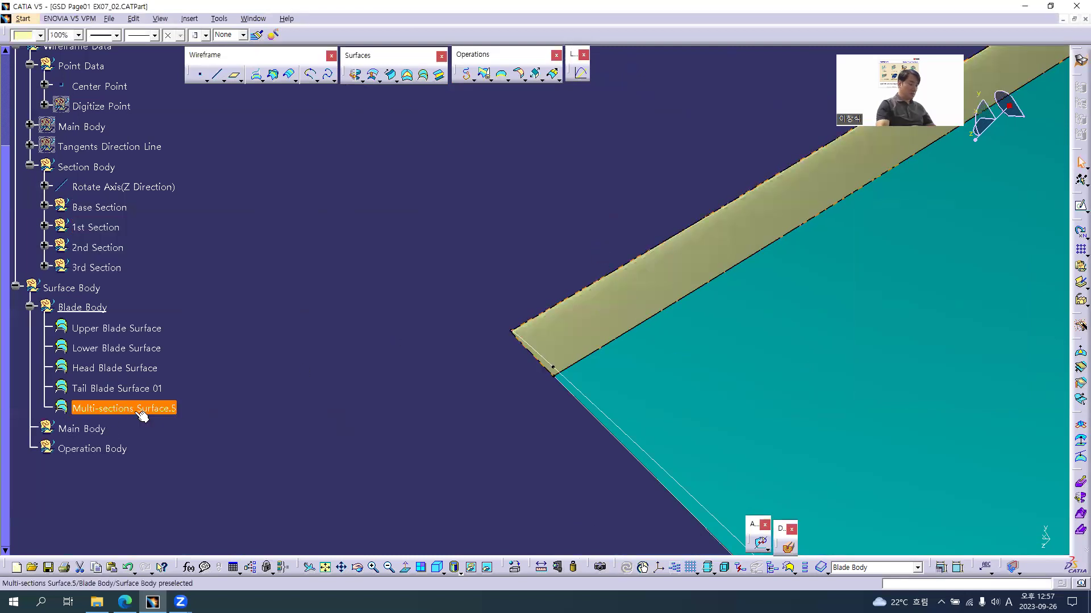
Rename the second tail multi-sections surface as Tail Blade Surface 02 and colour it pink.
key("alt+Return")
type("Tail Blade Surface 01")
key("End")
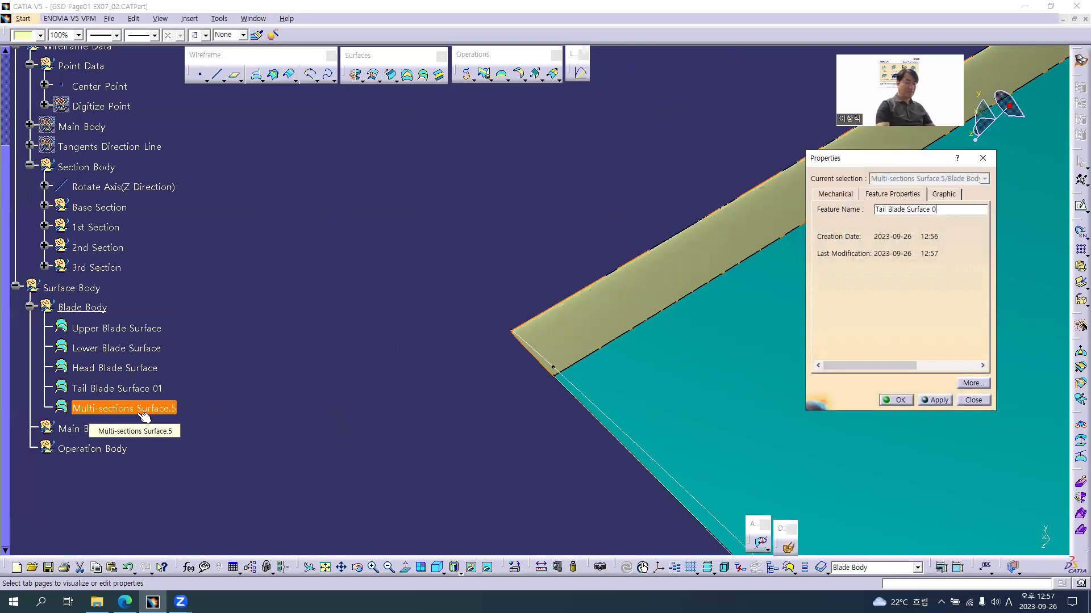
key("Return")
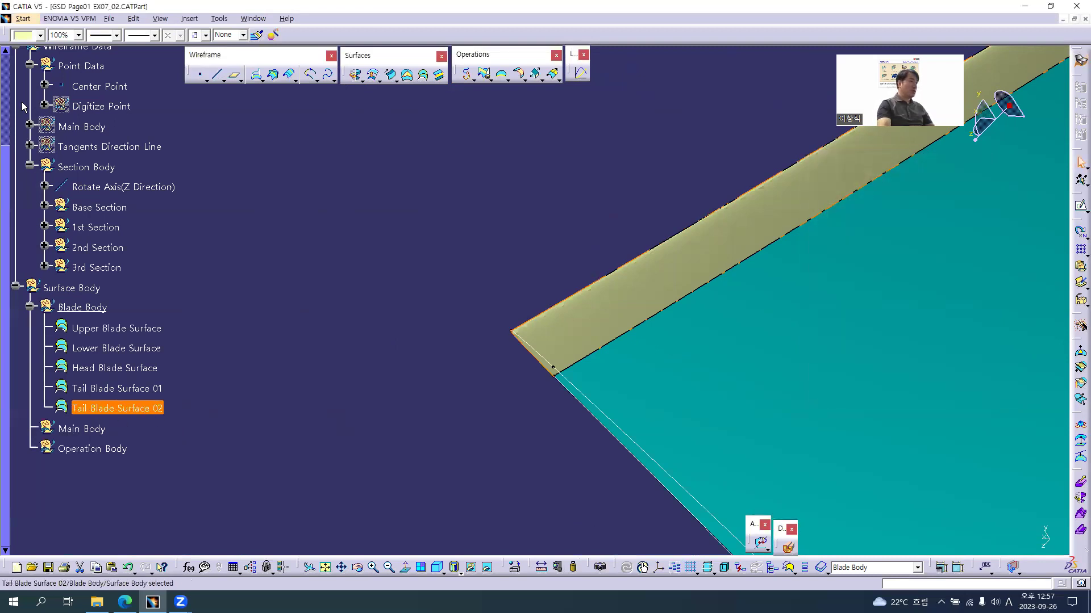
left_click(40, 34)
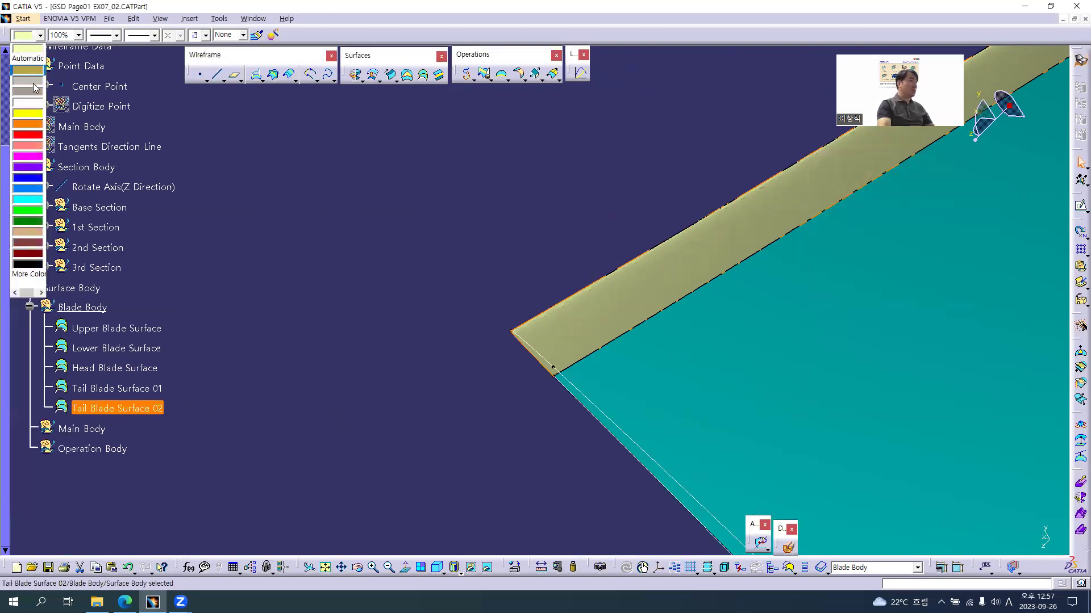
left_click(36, 147)
left_click(335, 223)
middle_click_drag(614, 215, 613, 528)
middle_click_drag(670, 265, 483, 276)
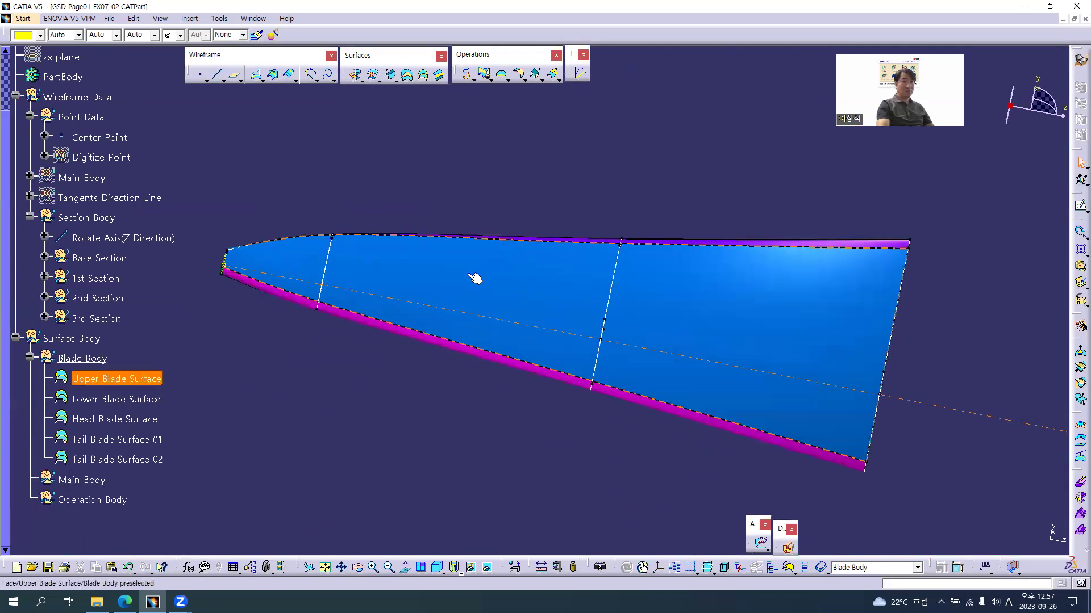
middle_click_drag(467, 343, 492, 352)
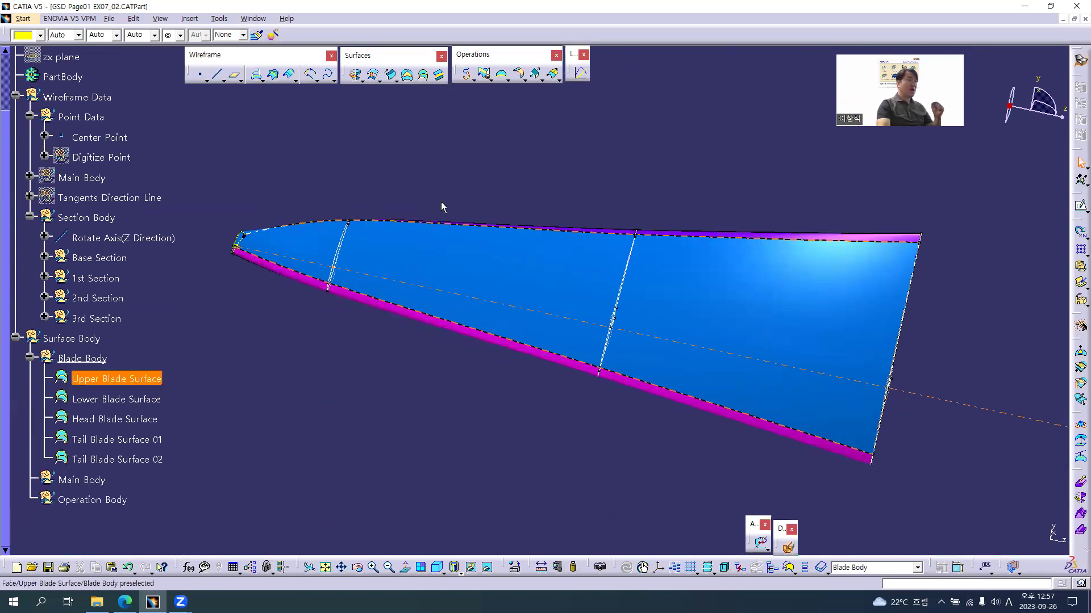
Join the Upper Blade Surface with the head, lower and both tail surfaces by angular propagation, with a 0.001 mm merging distance.
left_click(486, 80)
left_click(491, 89)
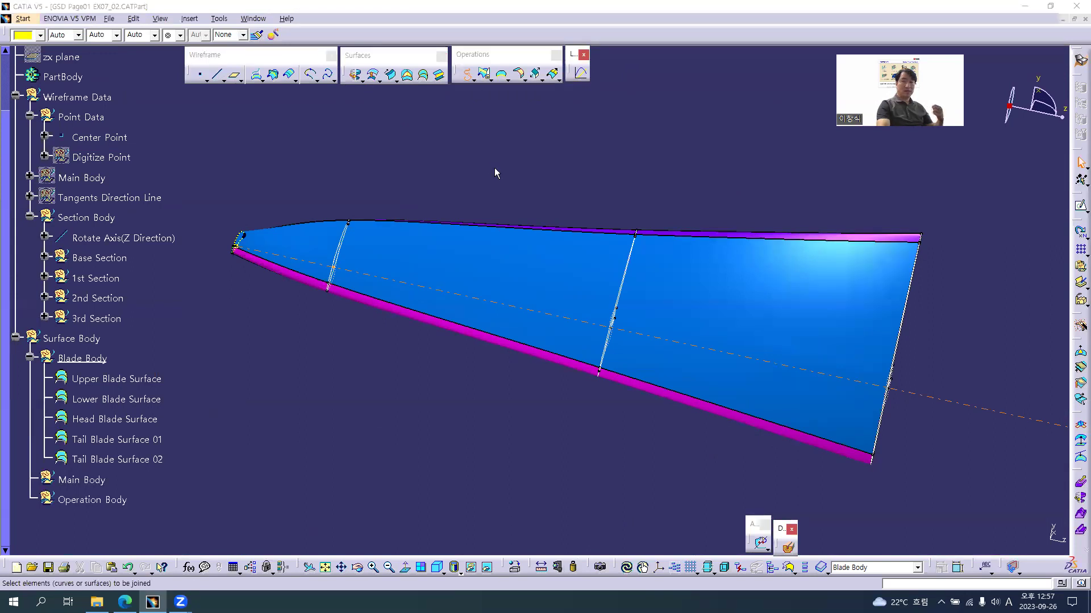
left_click(535, 263)
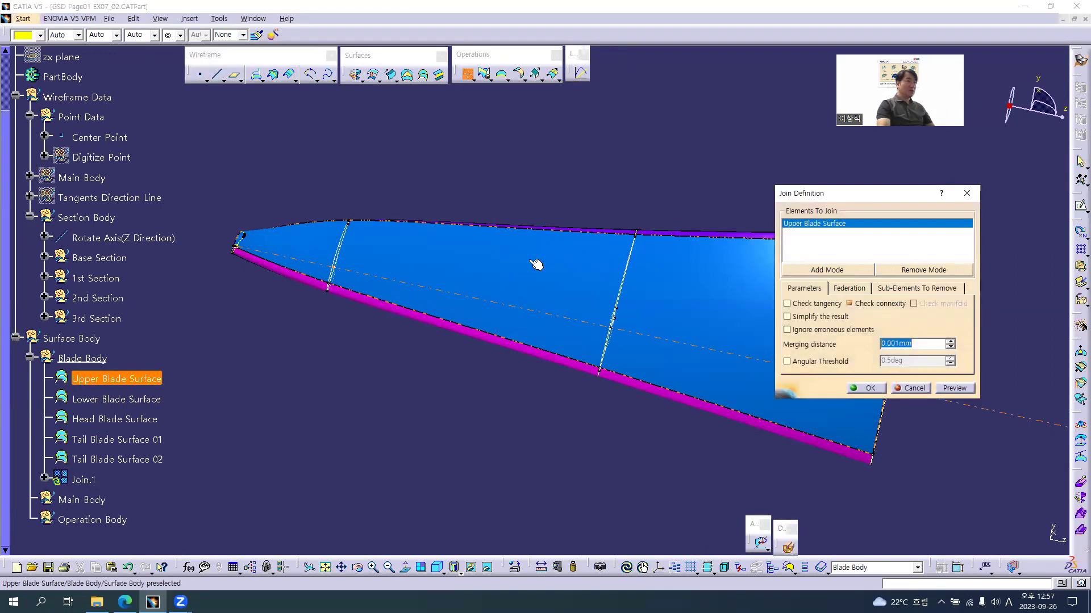
right_click(829, 226)
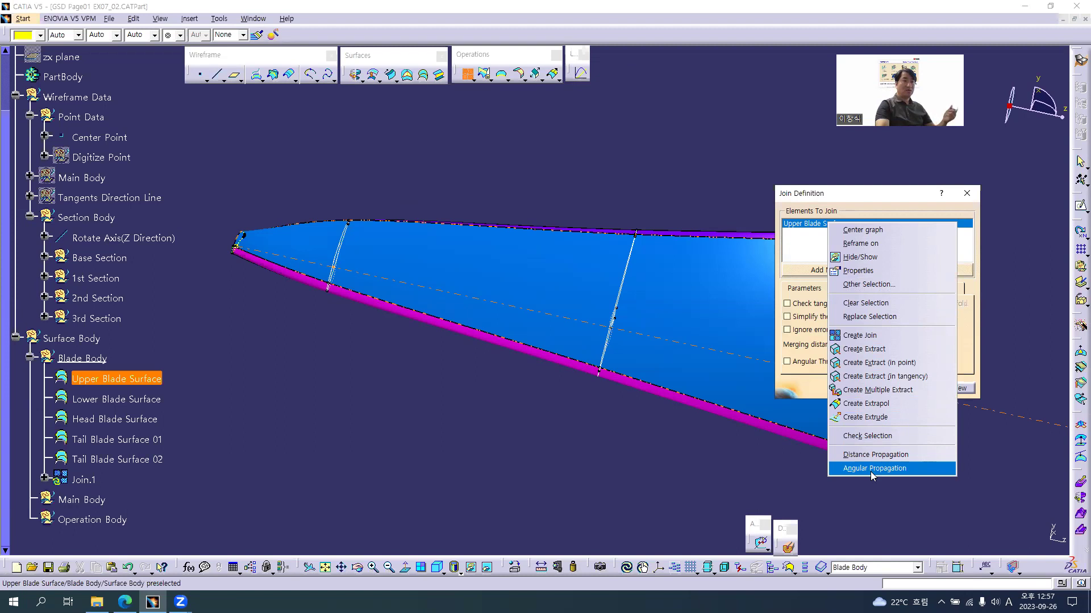
left_click(870, 469)
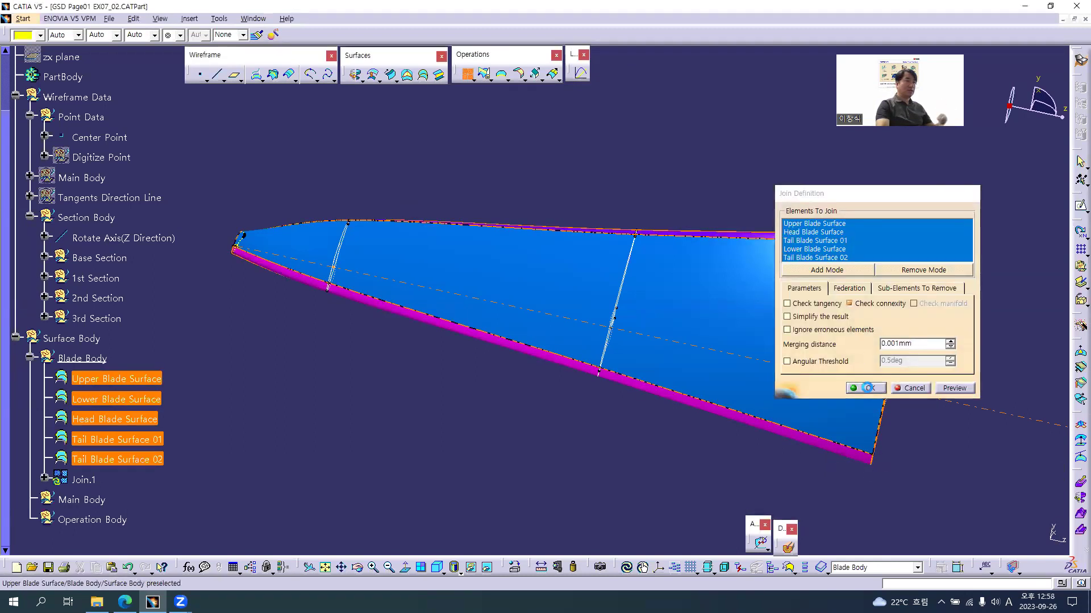
left_click(870, 389)
Rename the joined surface as Final Blade Surface.
left_click(84, 480)
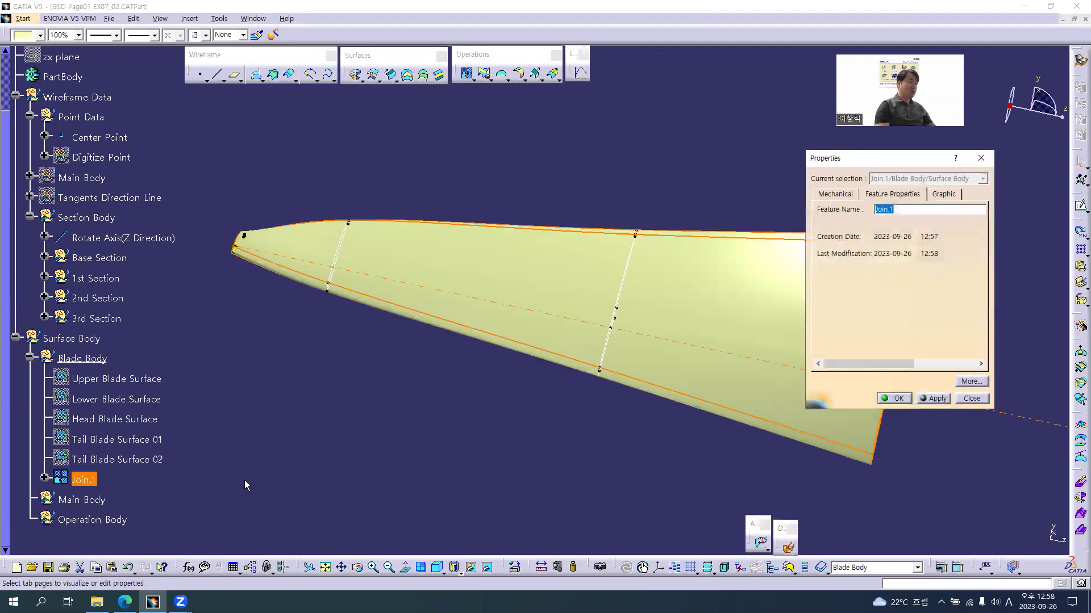
type("Tail Blade Surface 02")
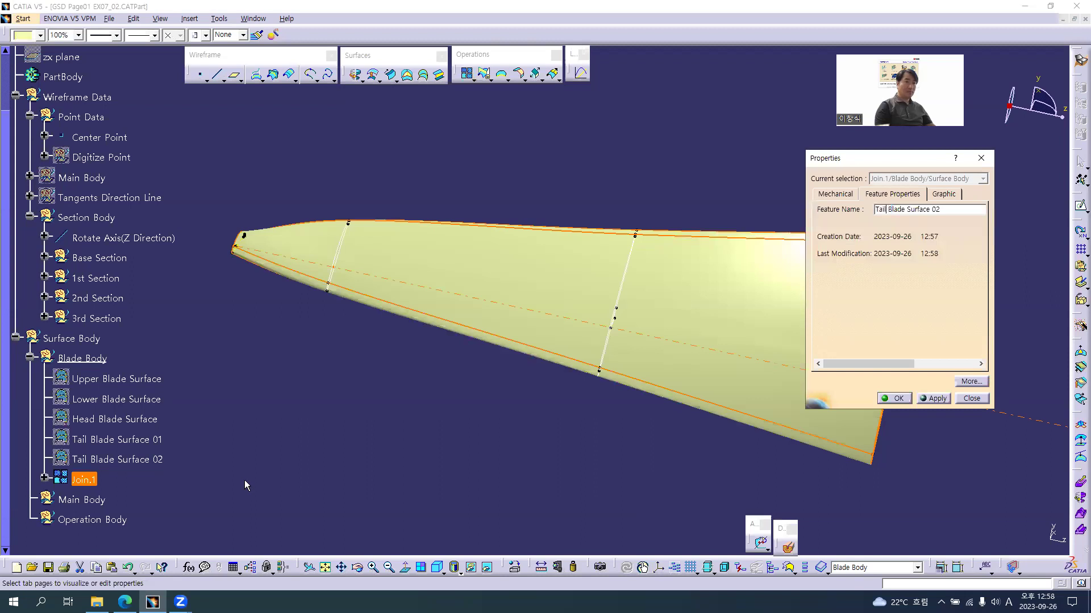
key("Delete")
key("Delete")
key("Delete")
key("Delete")
key("Delete")
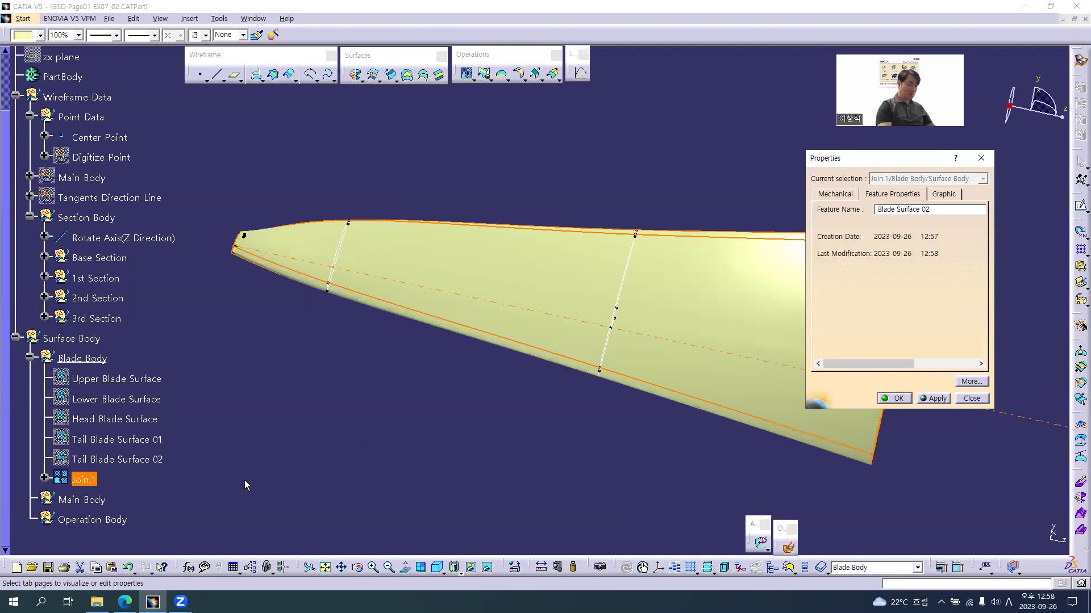
type("Fai")
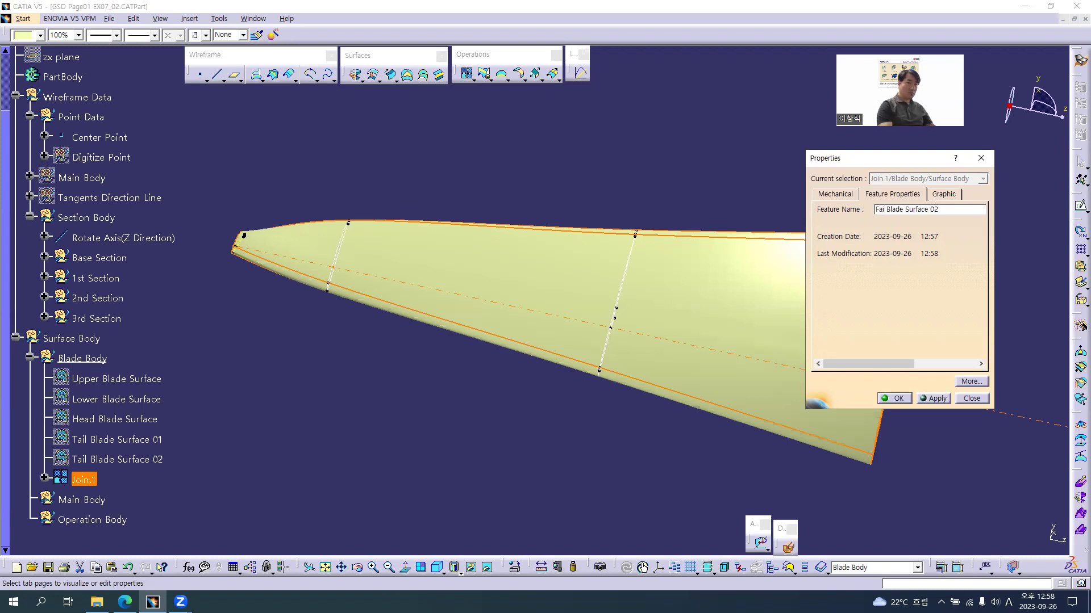
key("BackSpace")
key("BackSpace")
type("inal")
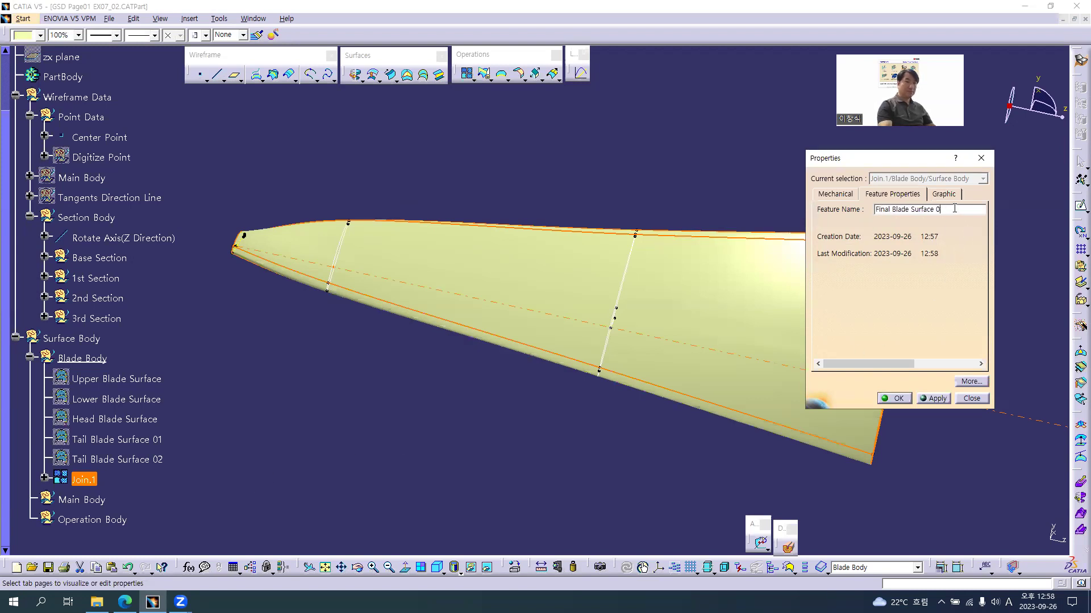
key("Return")
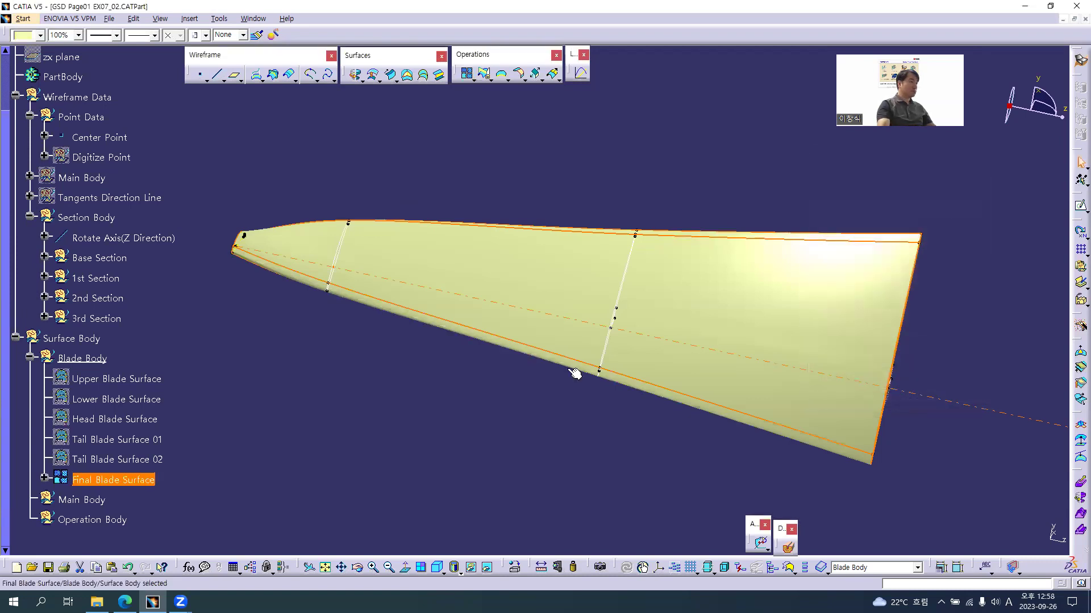
Colour the Final Blade Surface blue.
left_click(34, 35)
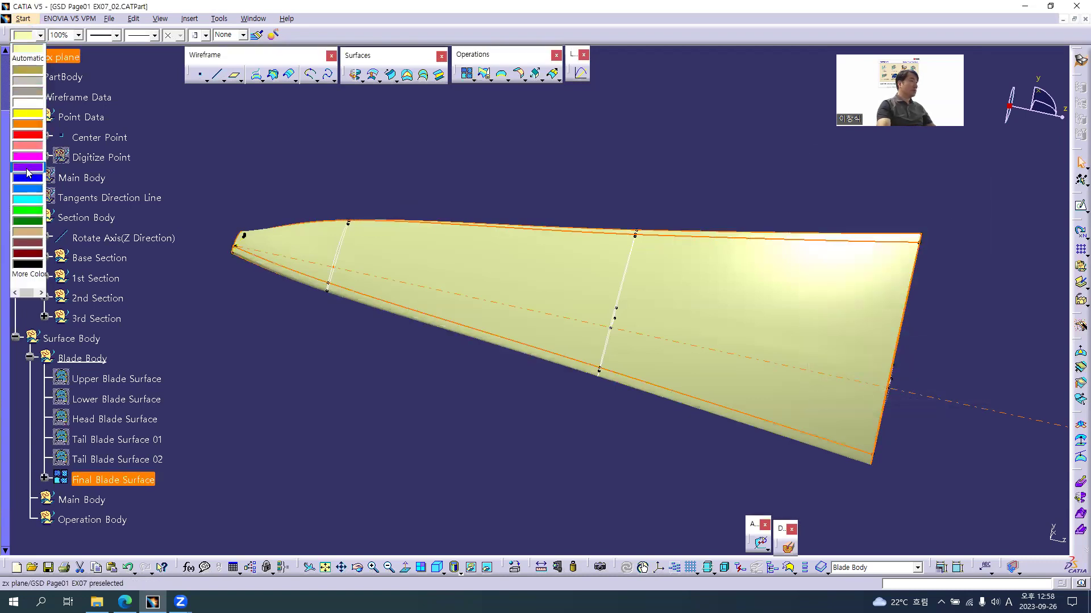
left_click(28, 193)
left_click(324, 167)
Hide the Section Body set and the Center Point so only the blade surface is displayed.
middle_click_drag(480, 202, 378, 343)
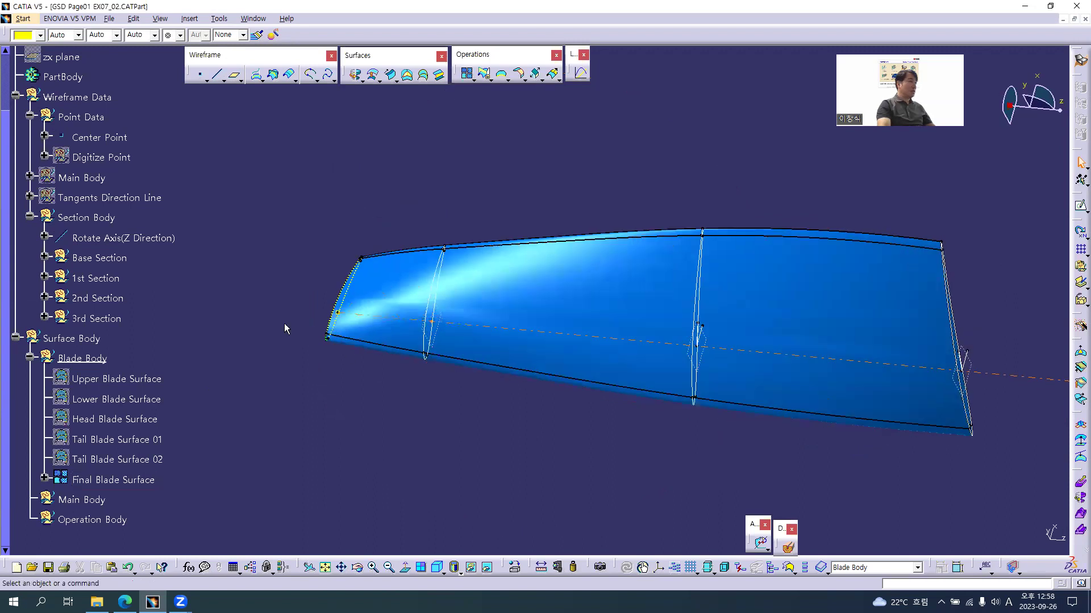
left_click(105, 223)
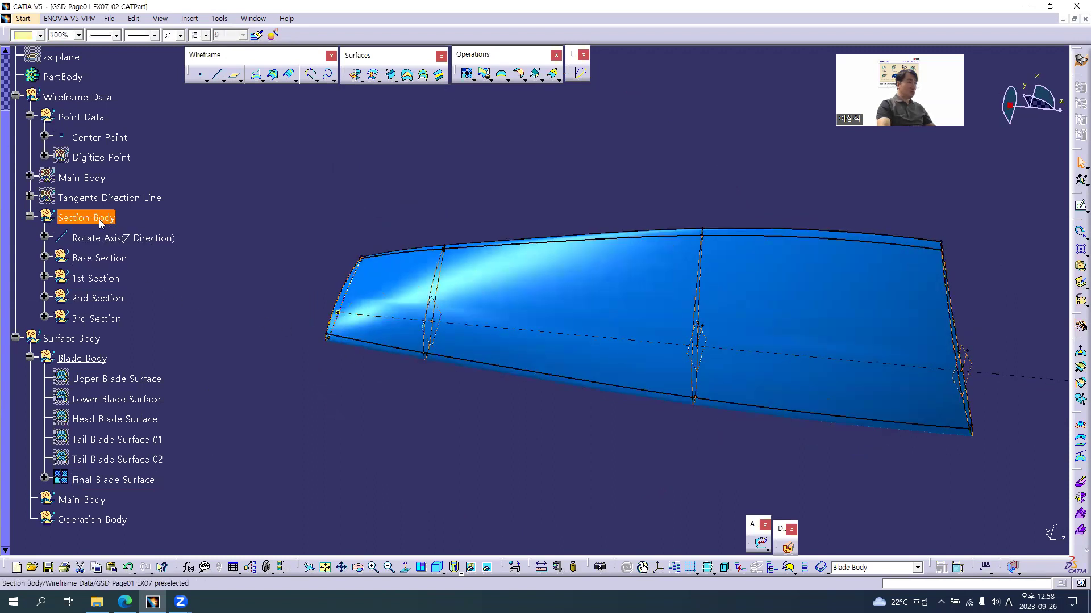
right_click(101, 223)
key("h")
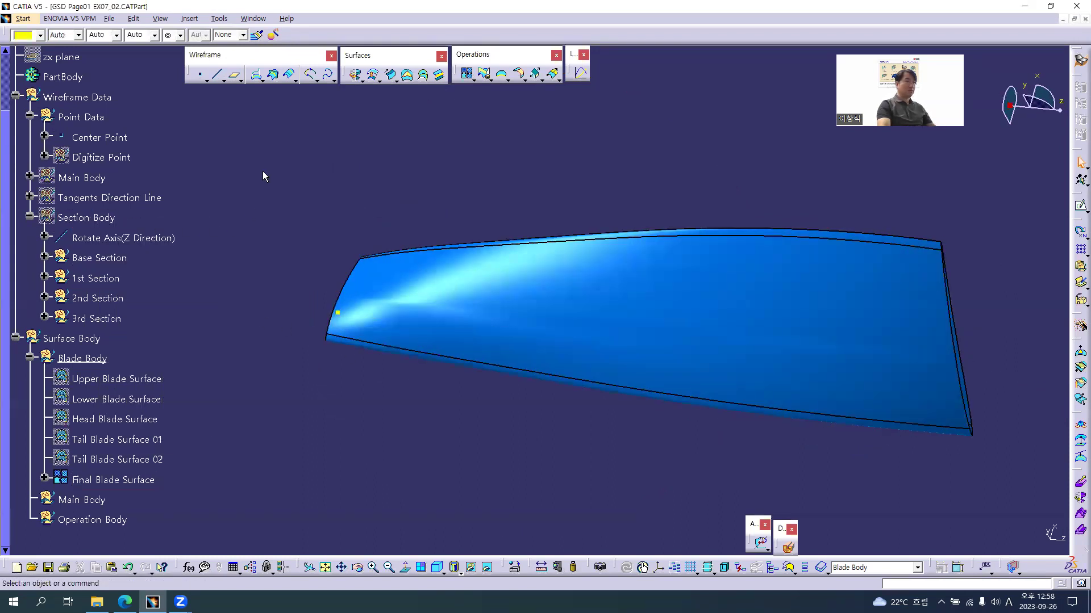
right_click(104, 139)
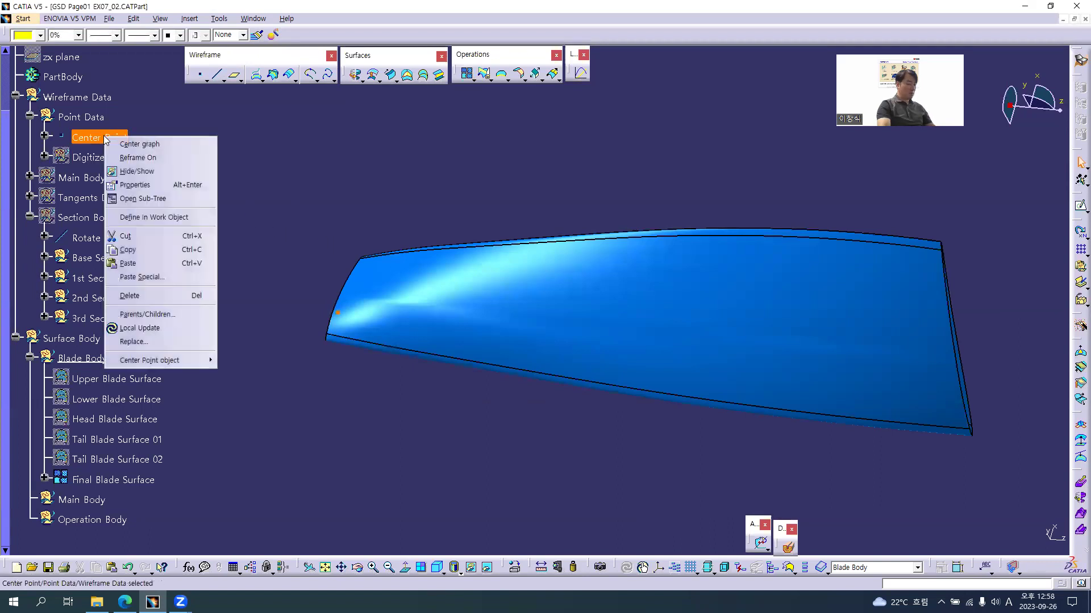
left_click(226, 194)
middle_click_drag(475, 214, 245, 322)
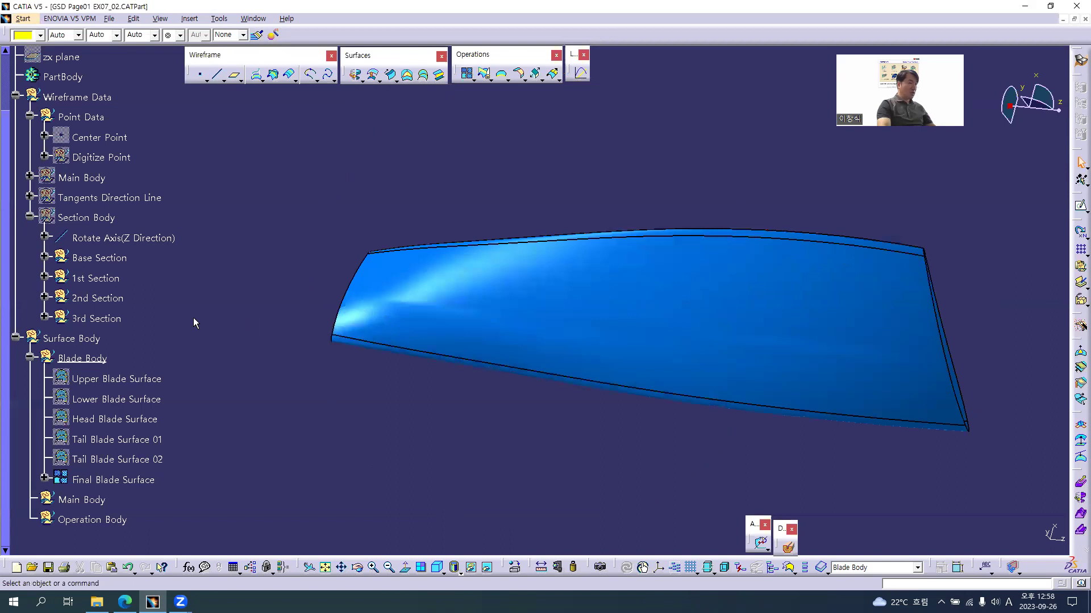
Save the part and collapse the Section Body and Point Data branches of the tree.
key("ctrl+s")
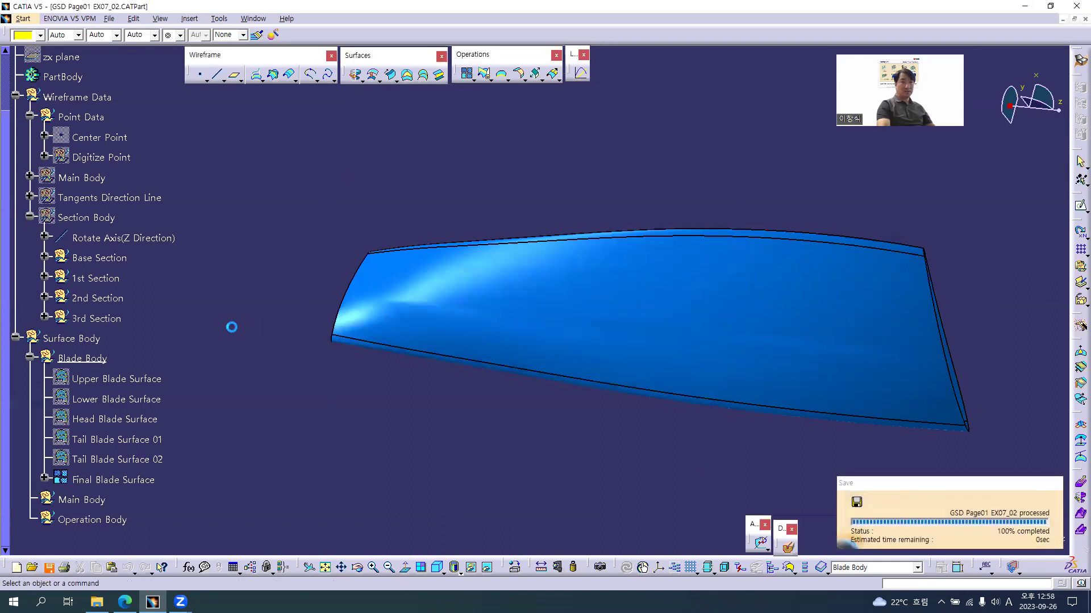
middle_click_drag(469, 407, 395, 382)
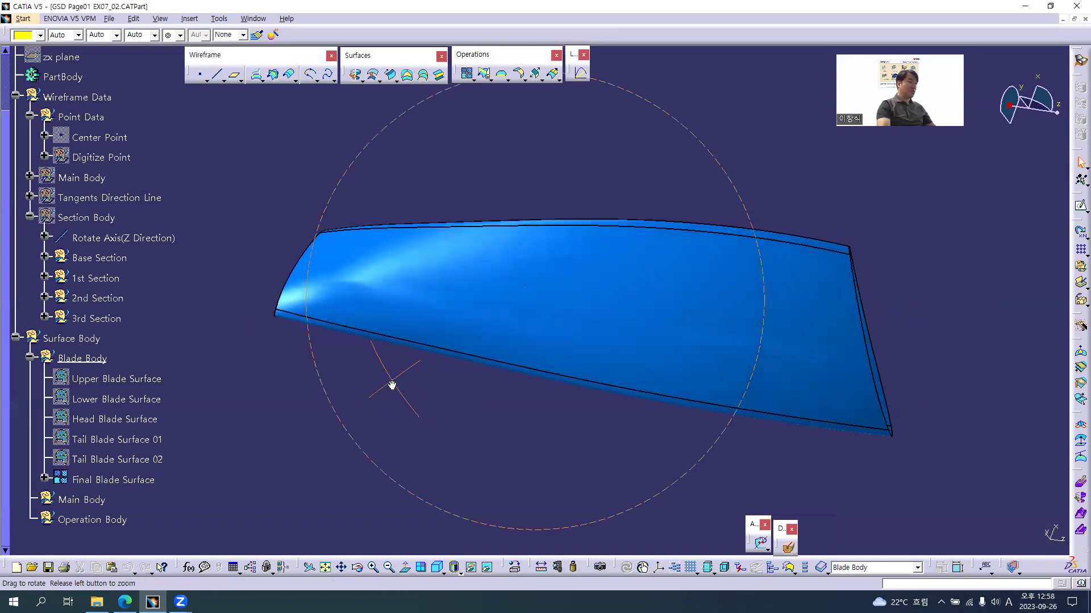
left_click(30, 216)
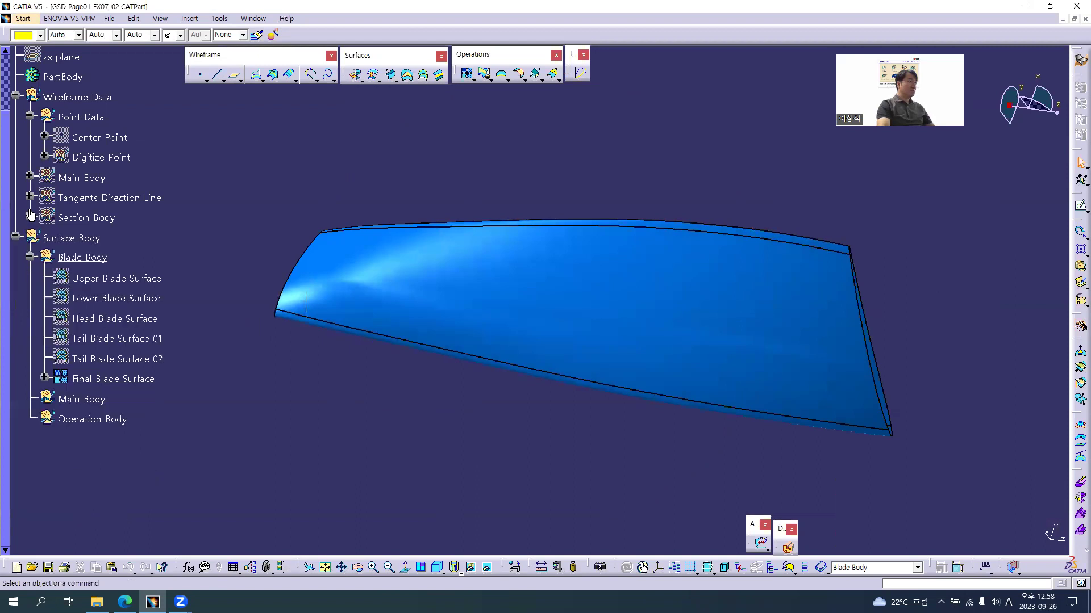
left_click(31, 120)
Examine the joined blade surface from both sides, checking its shading and curvature near the tip.
middle_click_drag(333, 370, 325, 310)
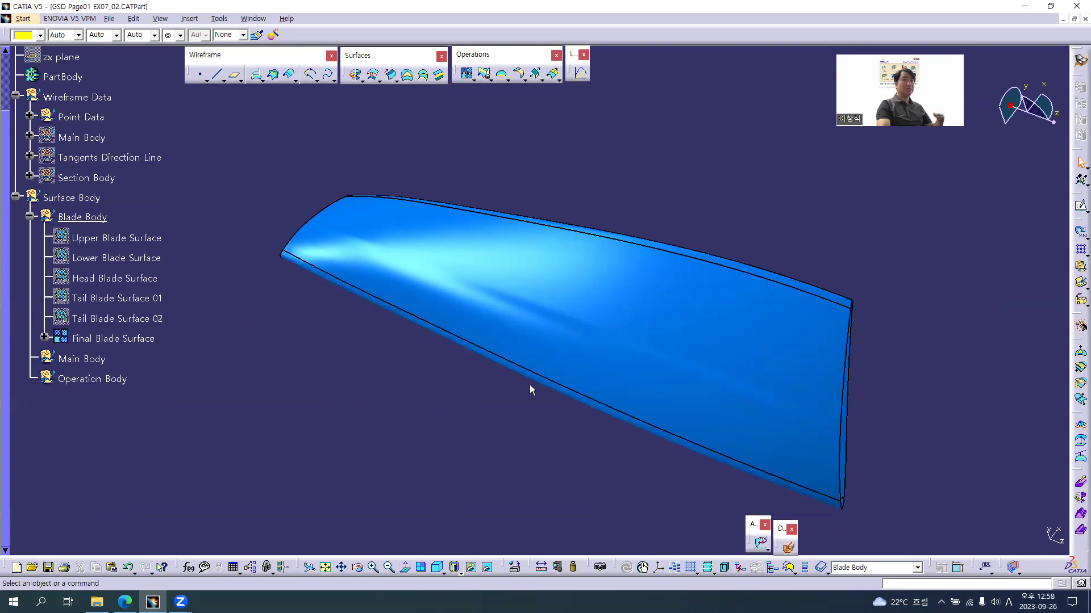
mouse_move(463, 353)
middle_mouse_down()
mouse_move(482, 263)
mouse_move(460, 334)
mouse_move(457, 394)
mouse_move(452, 366)
middle_mouse_up()
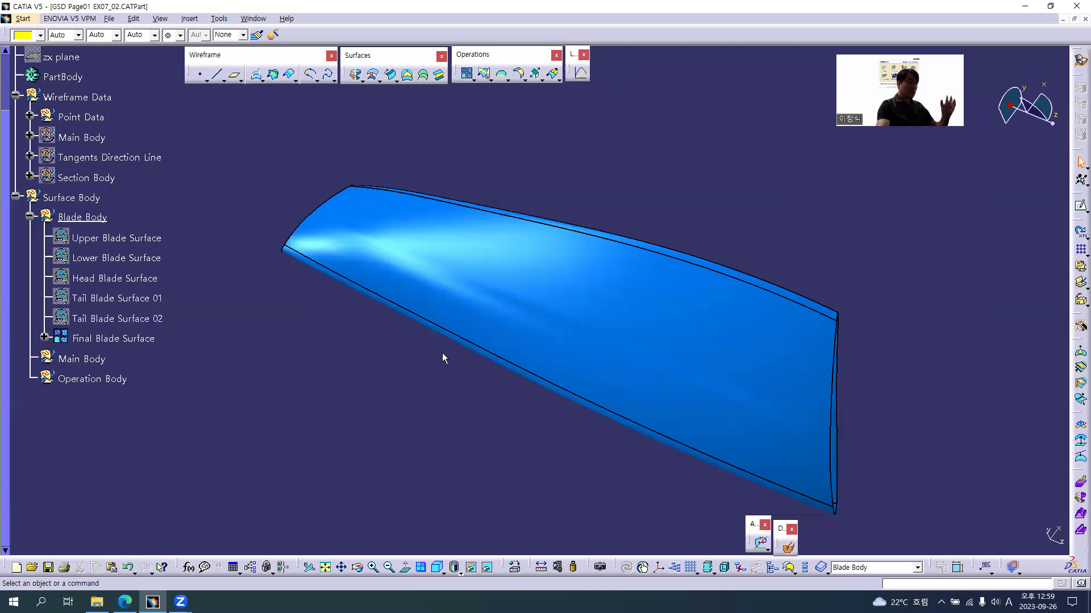
left_click(518, 319)
mouse_move(519, 319)
middle_mouse_down()
mouse_move(511, 295)
mouse_move(532, 341)
mouse_move(548, 331)
mouse_move(538, 289)
mouse_move(526, 316)
mouse_move(511, 310)
middle_mouse_up()
left_click(278, 202)
middle_click_drag(504, 149, 500, 178)
left_click(387, 228)
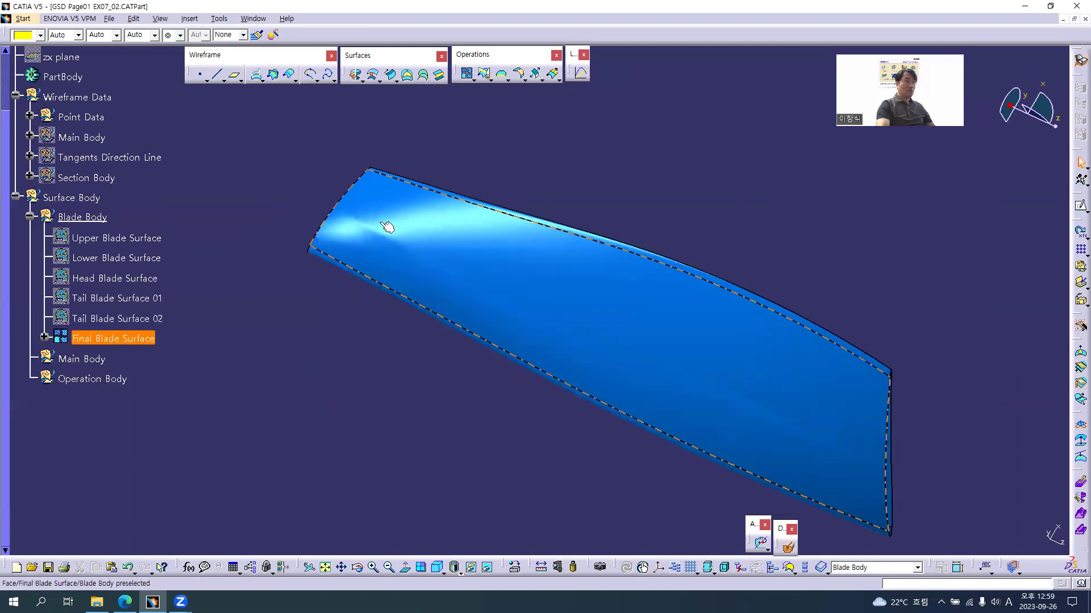
middle_click_drag(421, 426, 444, 237)
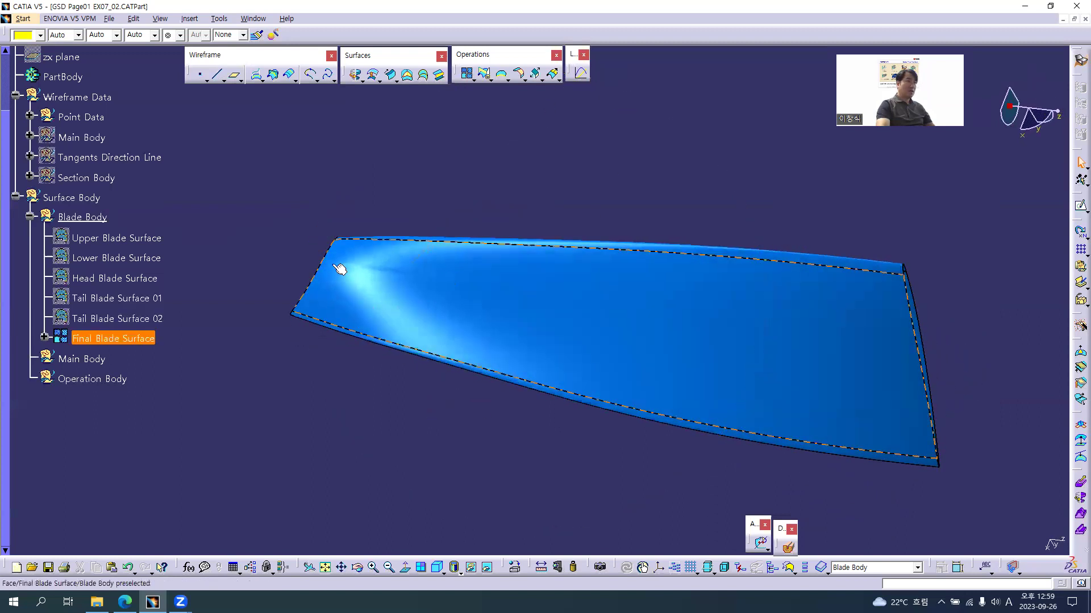
middle_click_drag(513, 428, 502, 458)
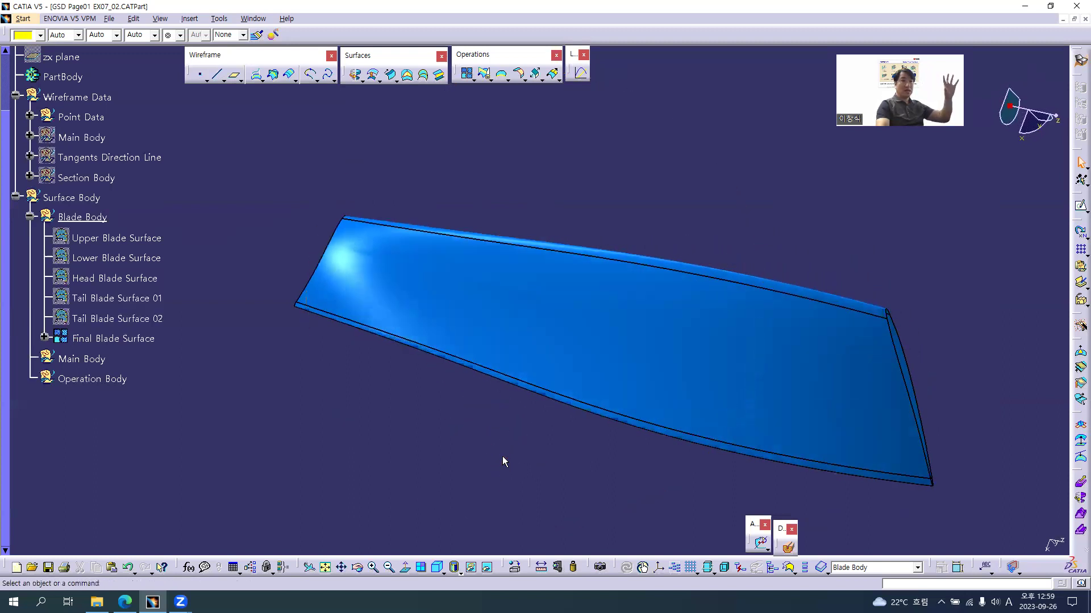
middle_click_drag(476, 209, 442, 534)
middle_click_drag(409, 276, 380, 353)
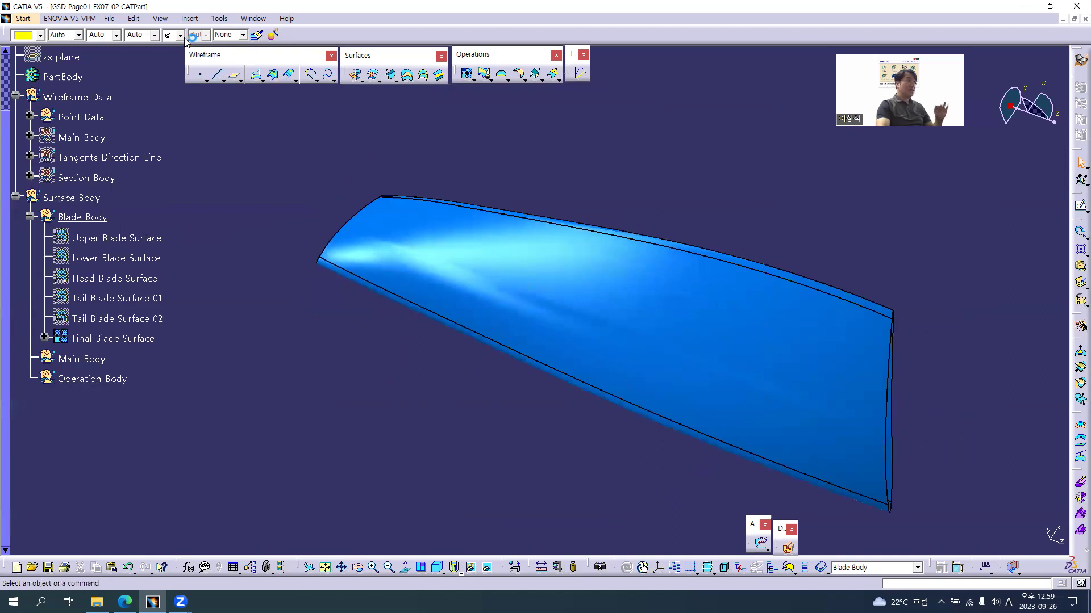
Switch the view's light source to Neon Light, keeping the lighting settings open beside the blade.
left_click(160, 19)
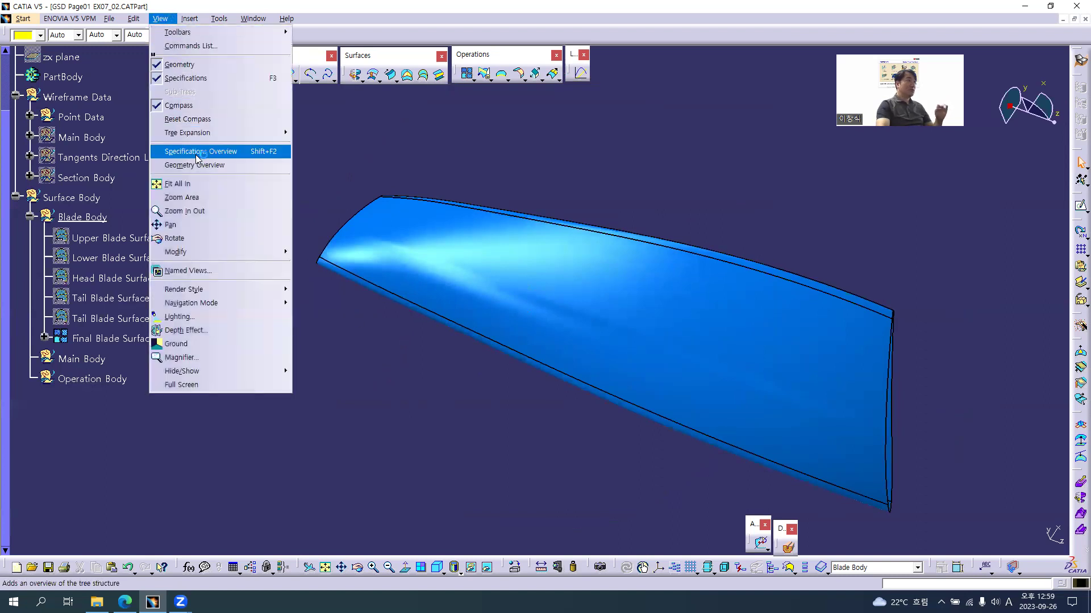
left_click(199, 317)
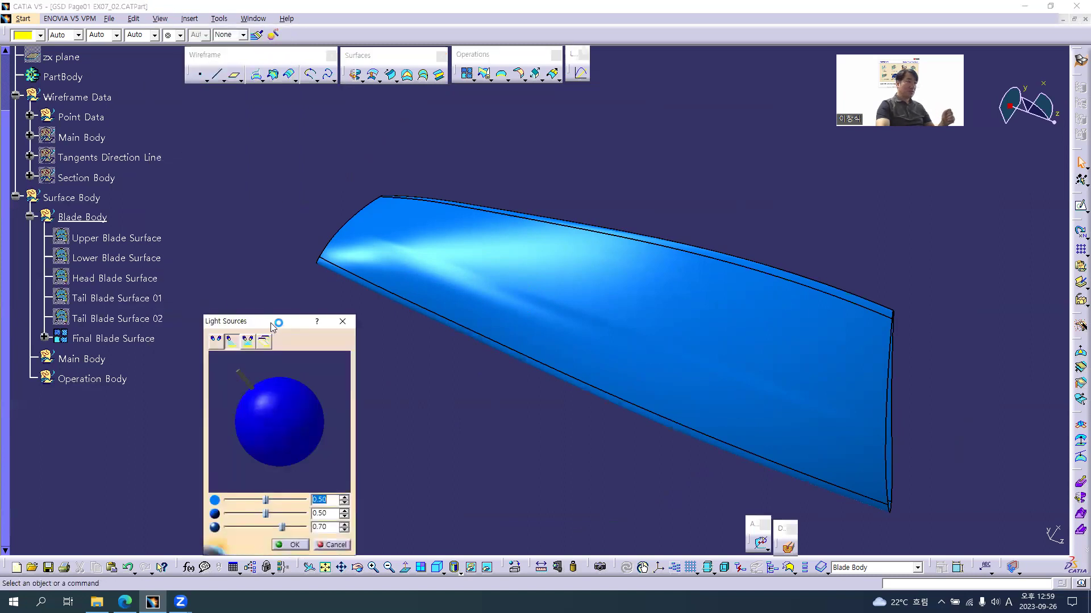
left_click_drag(271, 325, 748, 107)
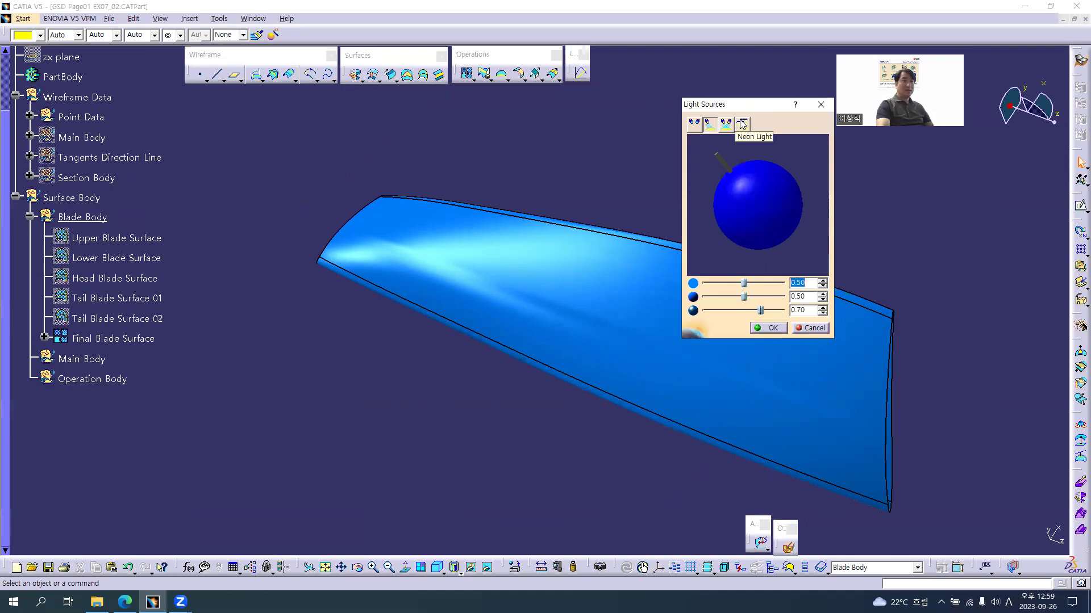
left_click(743, 124)
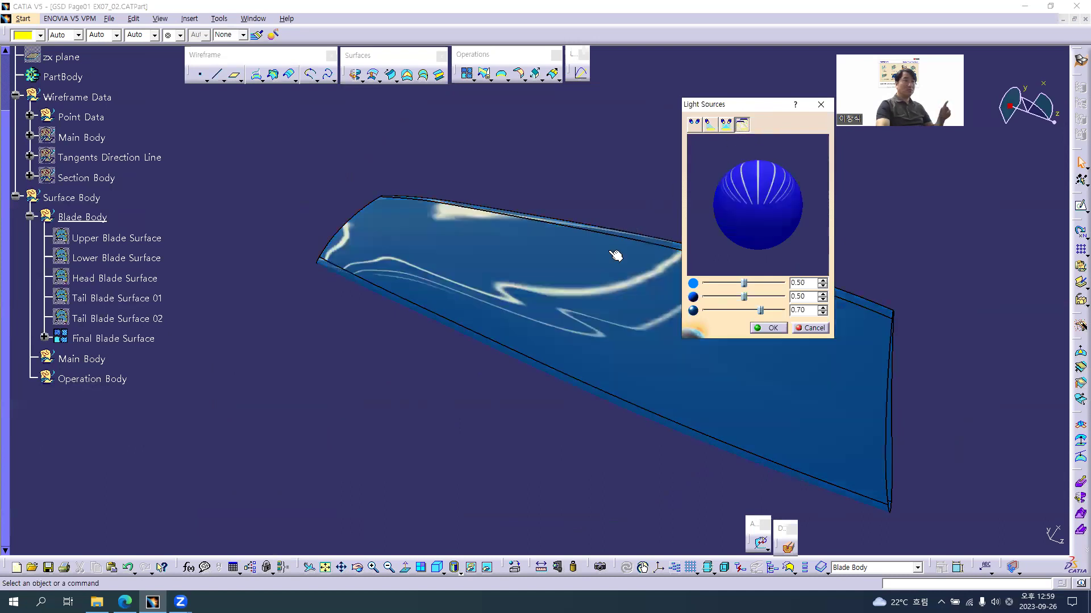
Dismiss the advertisement pop-up and examine the flow of the neon reflection lines across the blade surface.
middle_click_drag(512, 349, 534, 216)
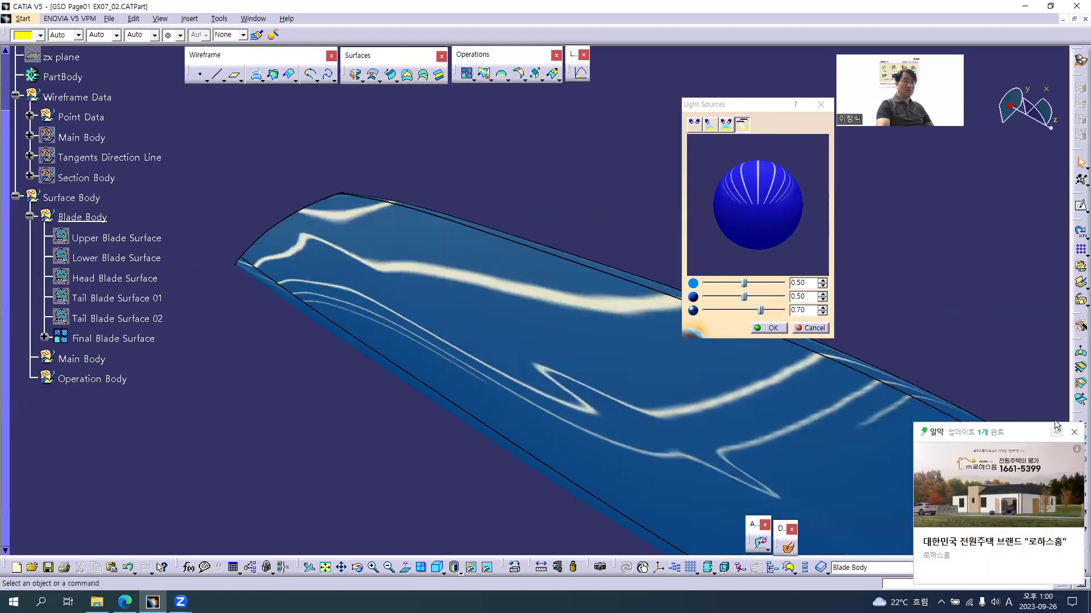
left_click(1074, 432)
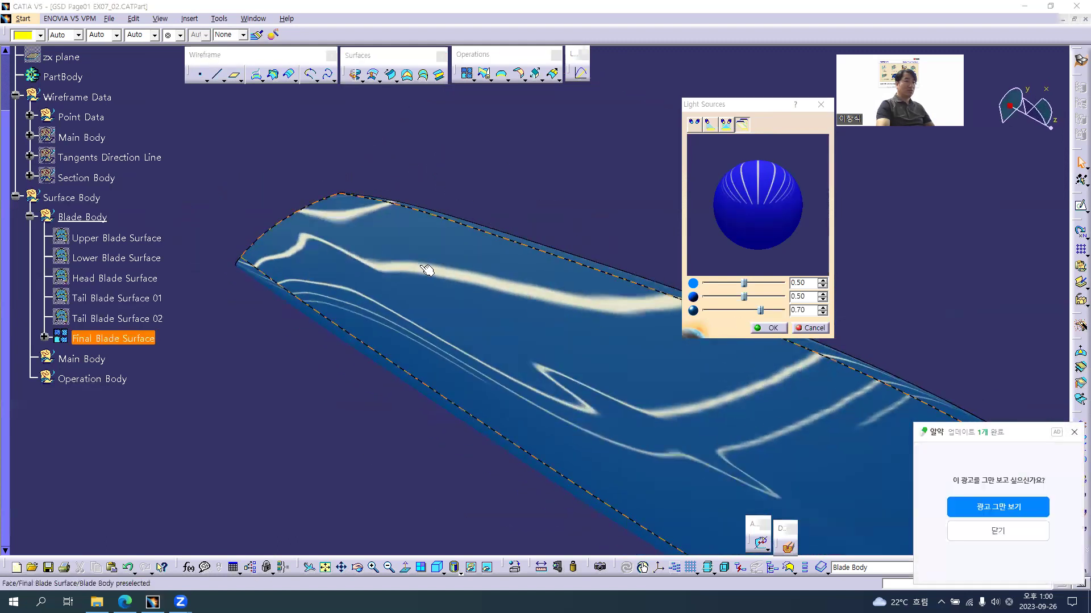
left_click(1074, 433)
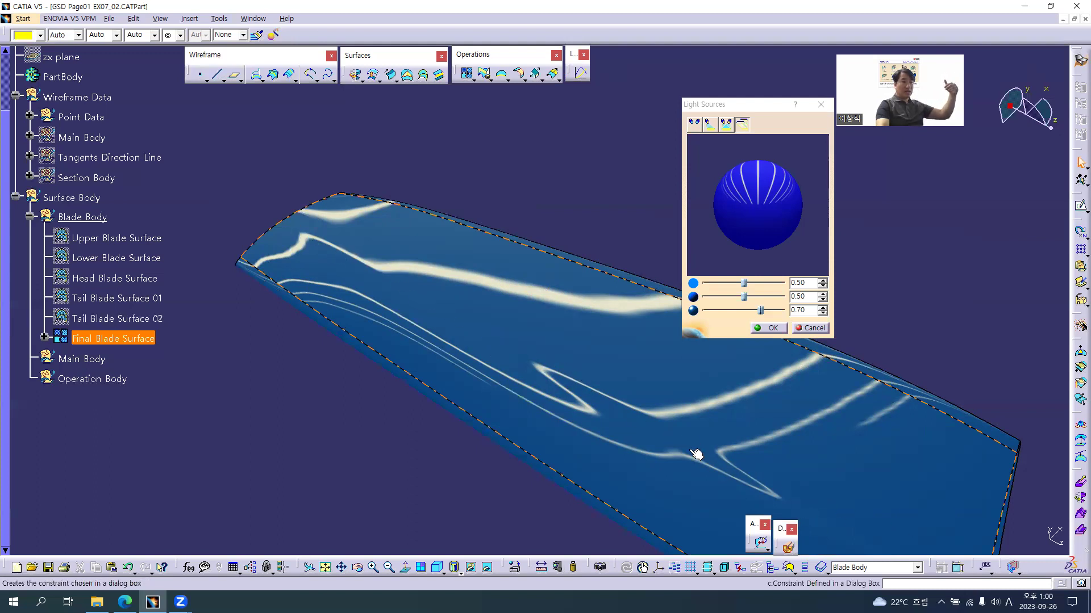
middle_click_drag(499, 312, 349, 218)
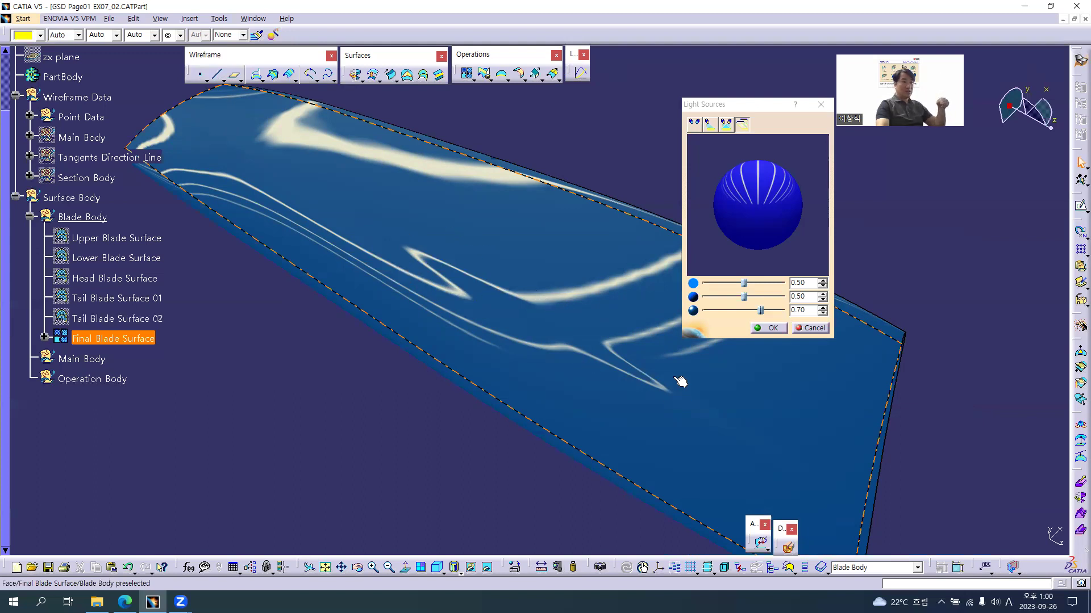
middle_click_drag(528, 250, 563, 264)
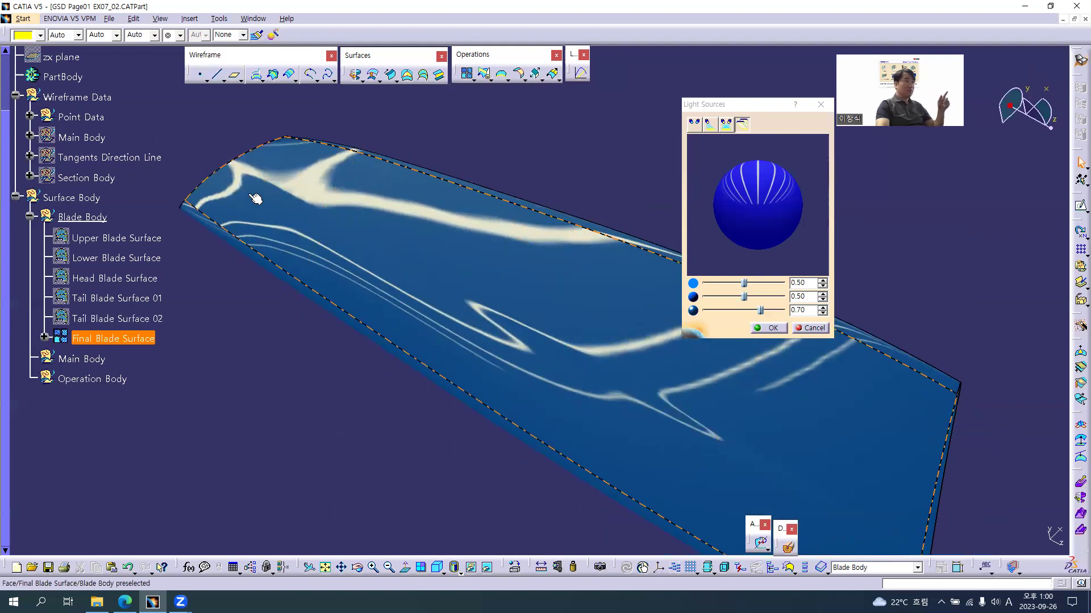
middle_click_drag(369, 217, 325, 228)
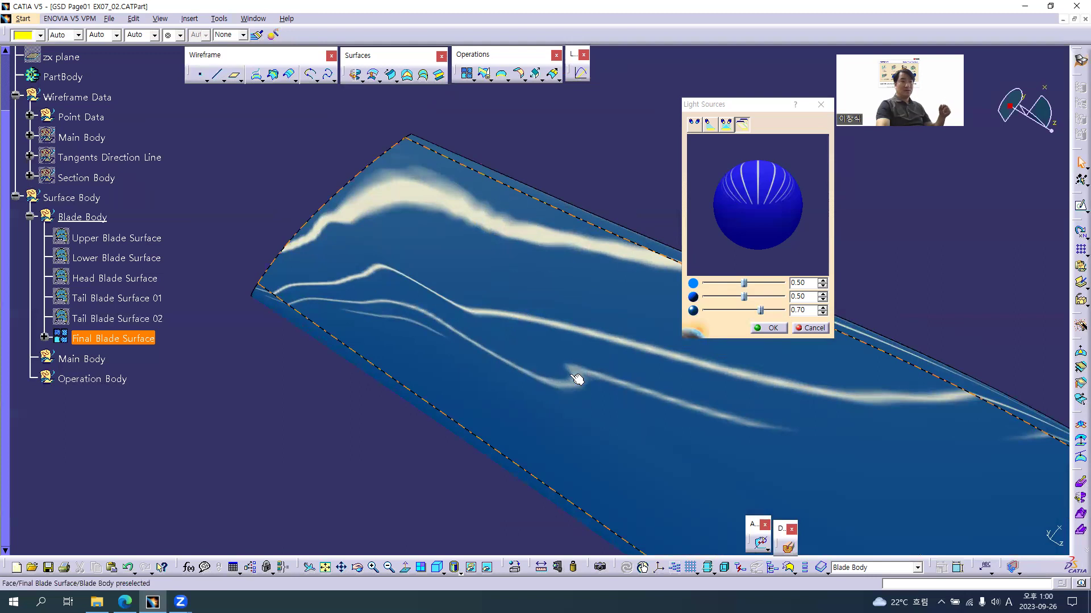
Cancel the neon light source settings after a last look at the blade and switch to the FreeStyle workbench.
middle_click_drag(476, 321, 406, 263)
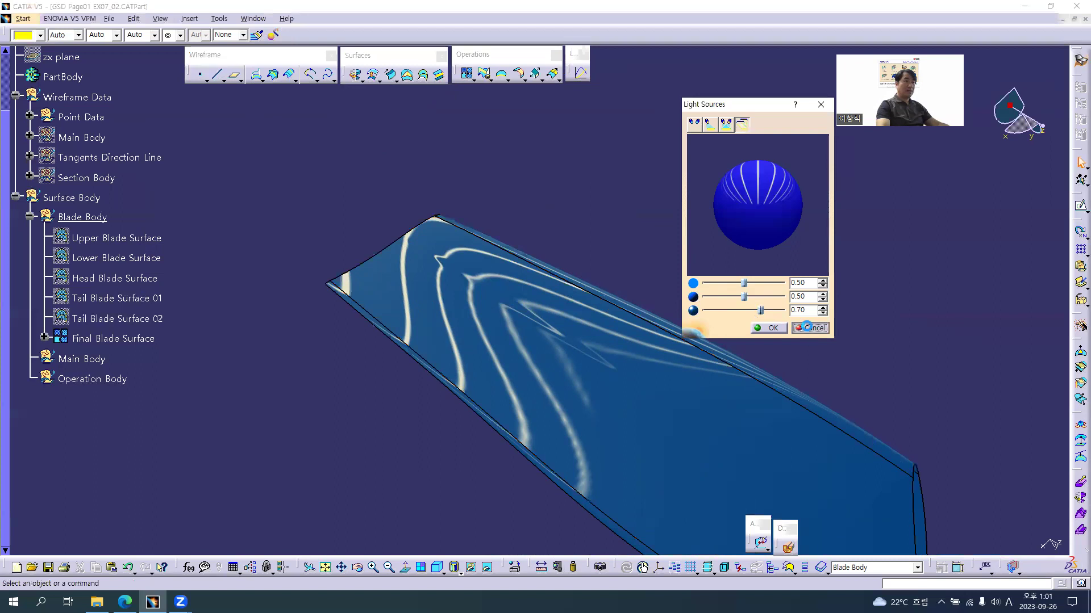
left_click(799, 330)
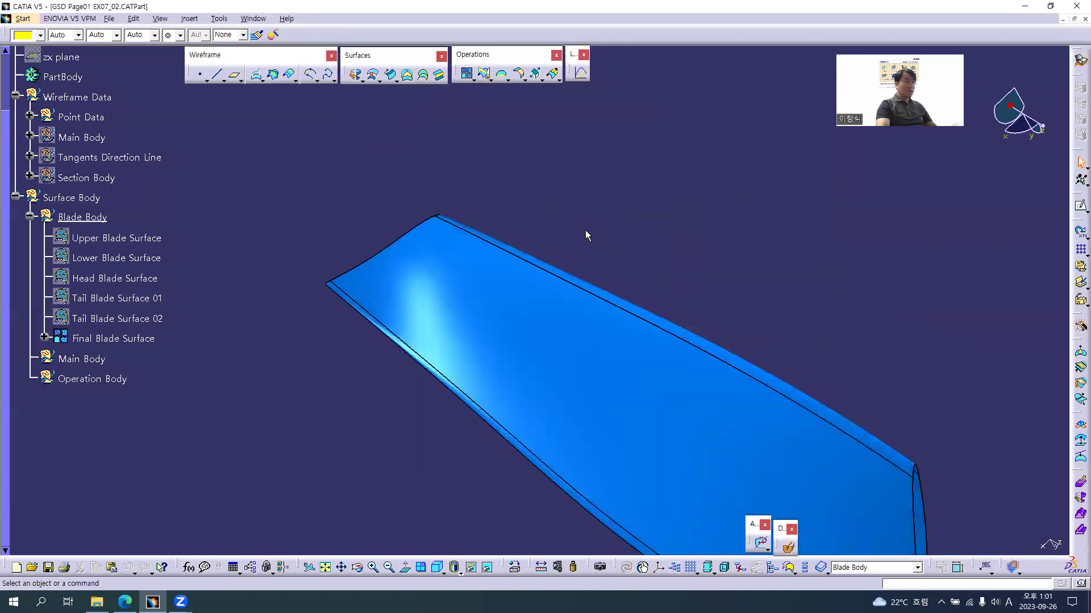
left_click(23, 18)
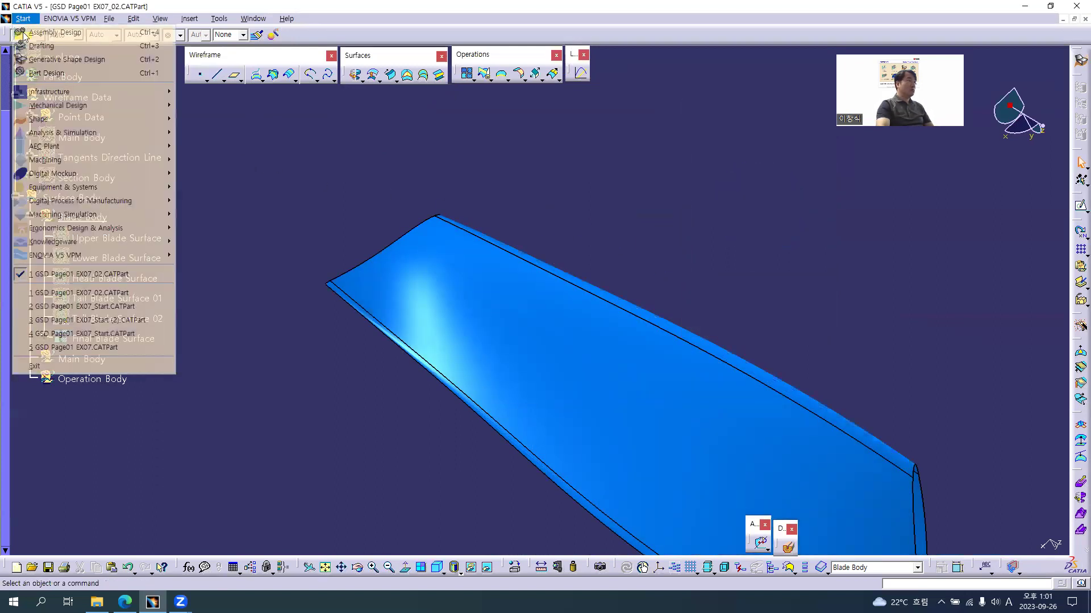
mouse_move(123, 121)
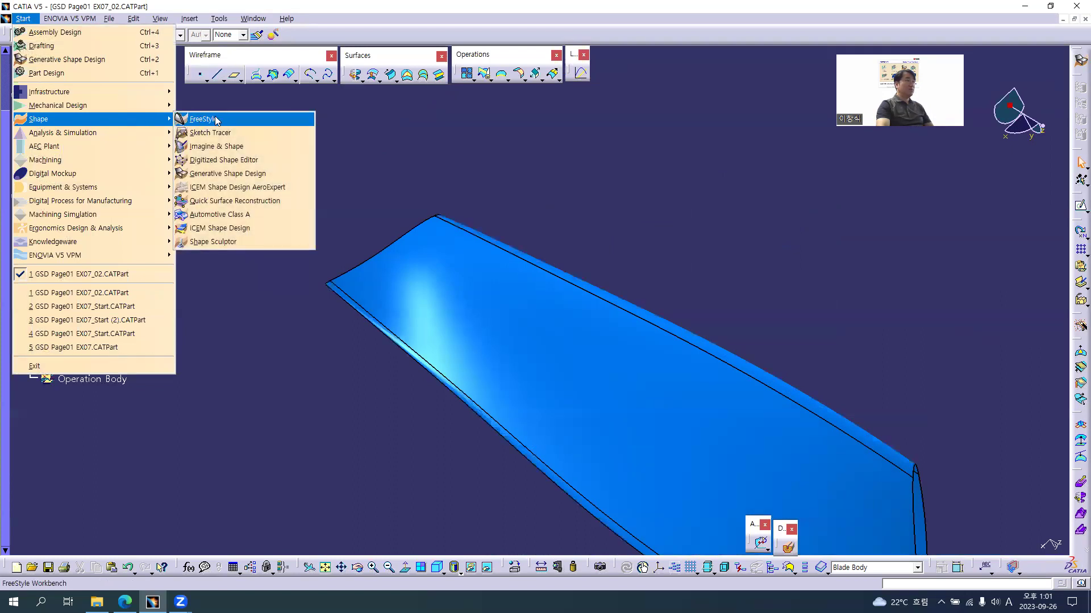
left_click(202, 119)
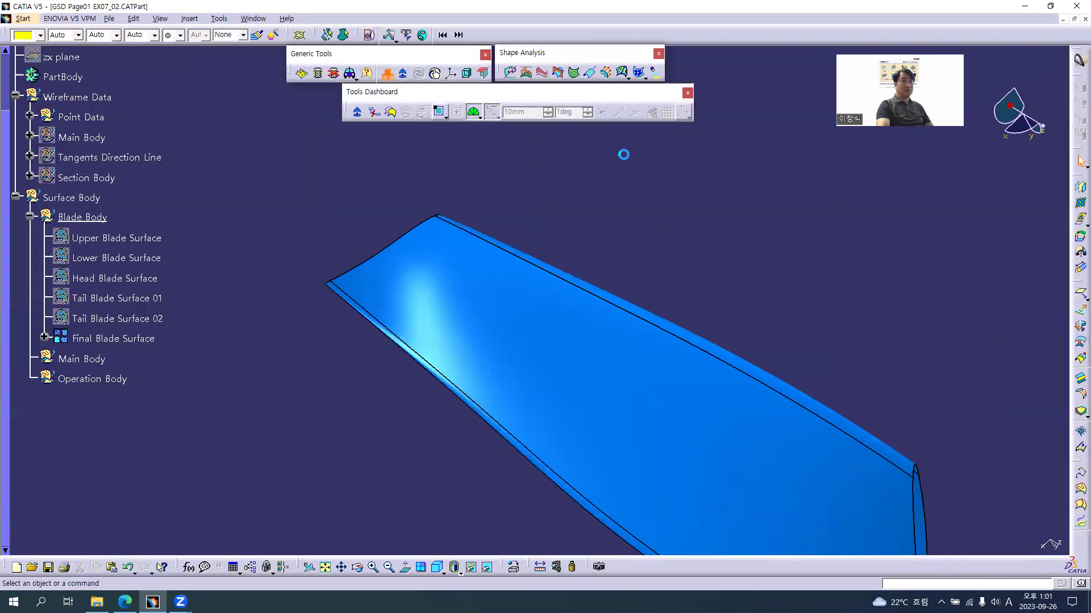
Start an Isophote Mapping analysis, set the display to Shading with Material and apply the analysis to the Final Blade Surface.
left_click(646, 77)
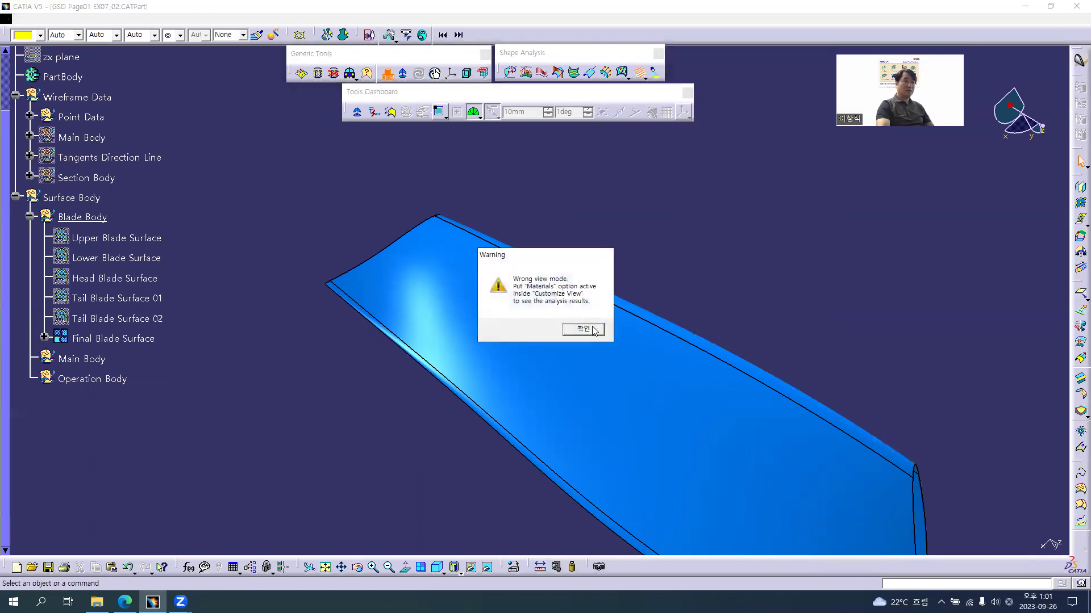
left_click(593, 331)
left_click(461, 573)
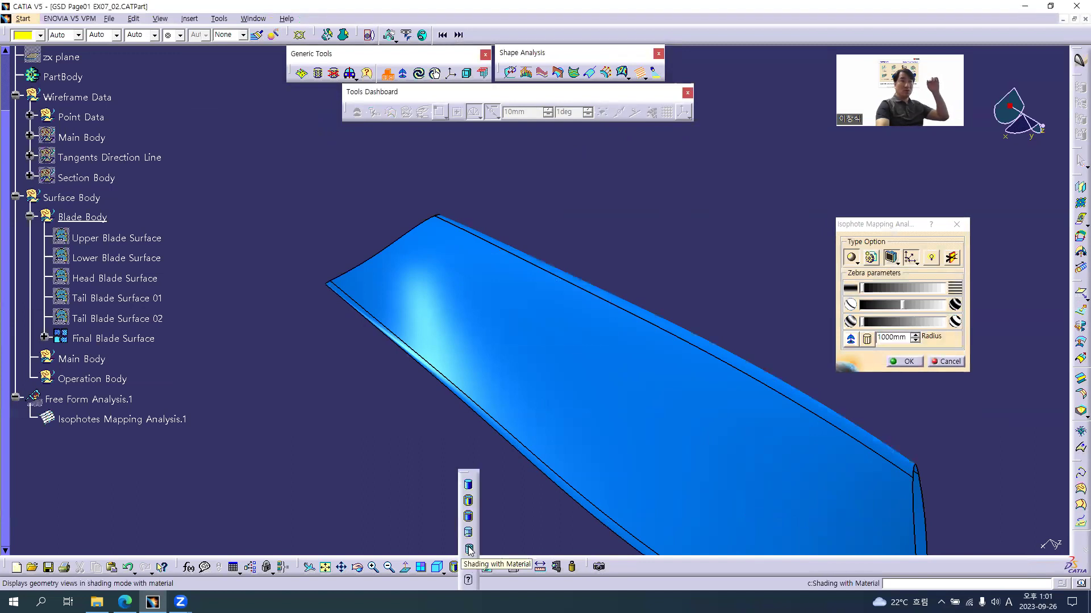
left_click(469, 549)
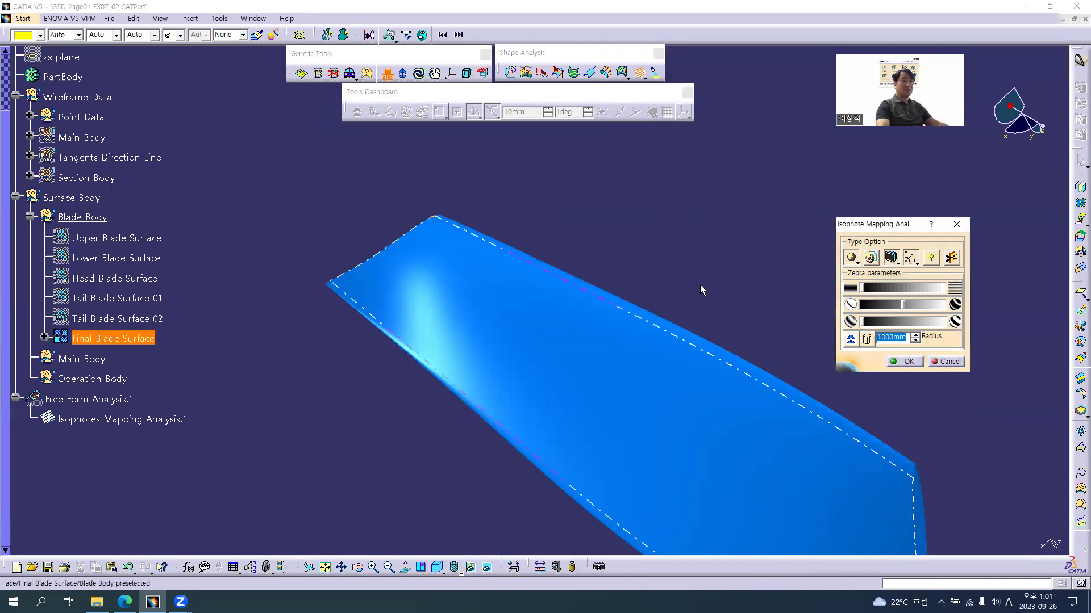
left_click(560, 349)
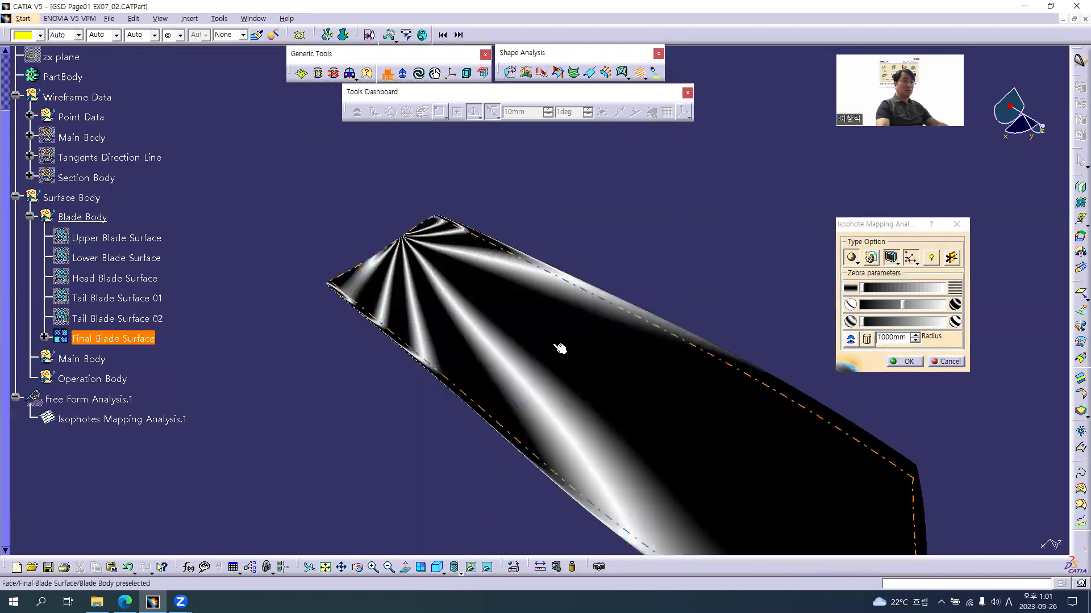
Increase the number of zebra stripes on the blade surface and try the analysis dialog's remaining type options.
mouse_move(585, 304)
middle_mouse_down()
mouse_move(574, 265)
mouse_move(597, 236)
middle_mouse_up()
left_click(862, 288)
left_click_drag(872, 288, 878, 291)
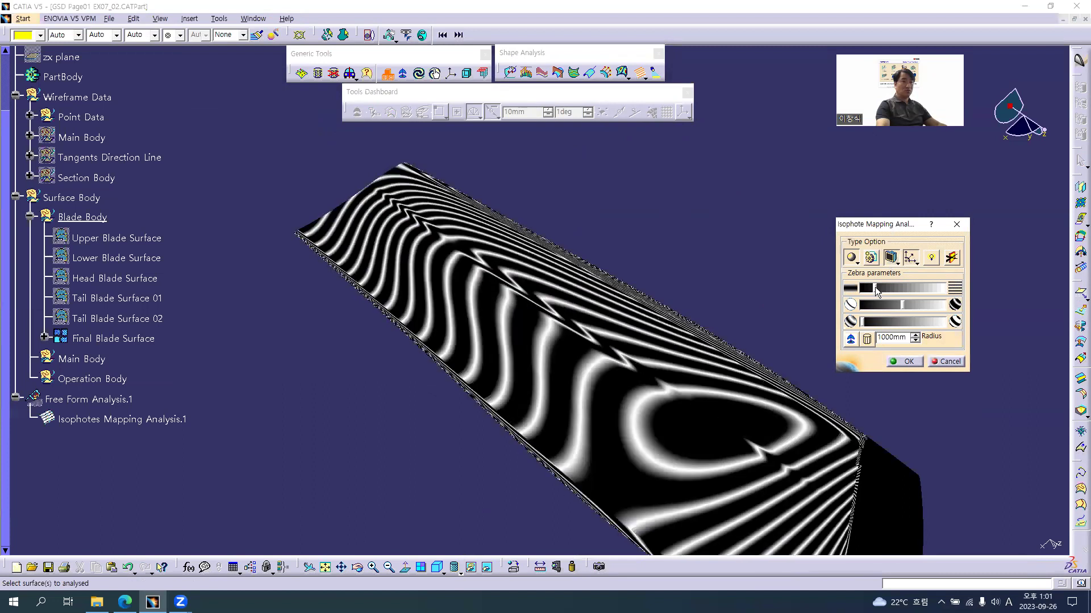
left_click(932, 259)
left_click(932, 258)
left_click(953, 261)
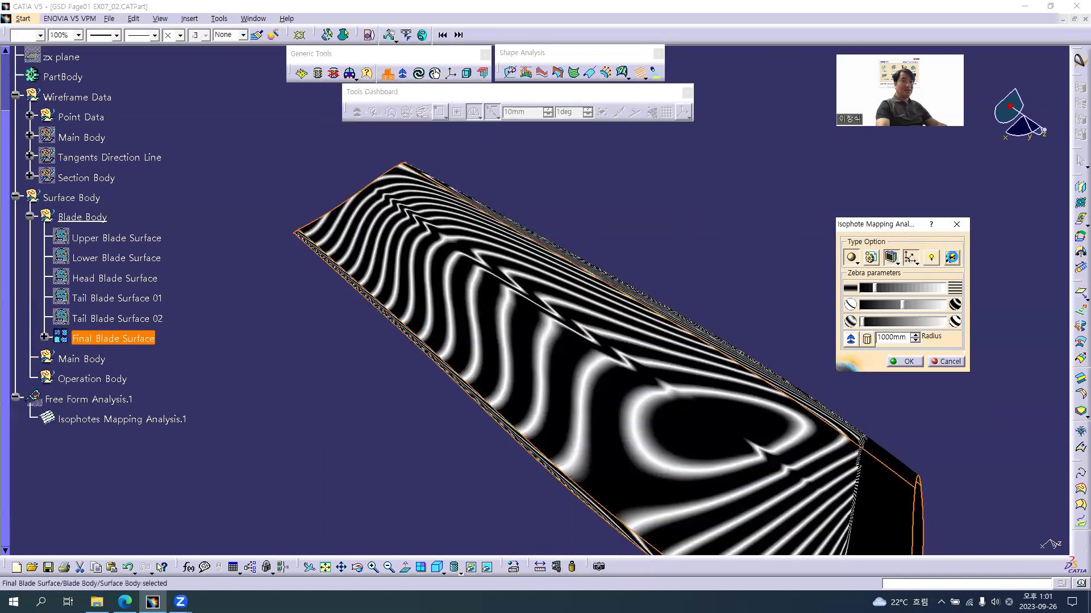
left_click(951, 258)
Examine the flow of the zebra stripes along the blade surface from several angles, especially near the tip.
middle_click_drag(549, 218, 349, 338)
middle_click_drag(431, 292, 441, 330)
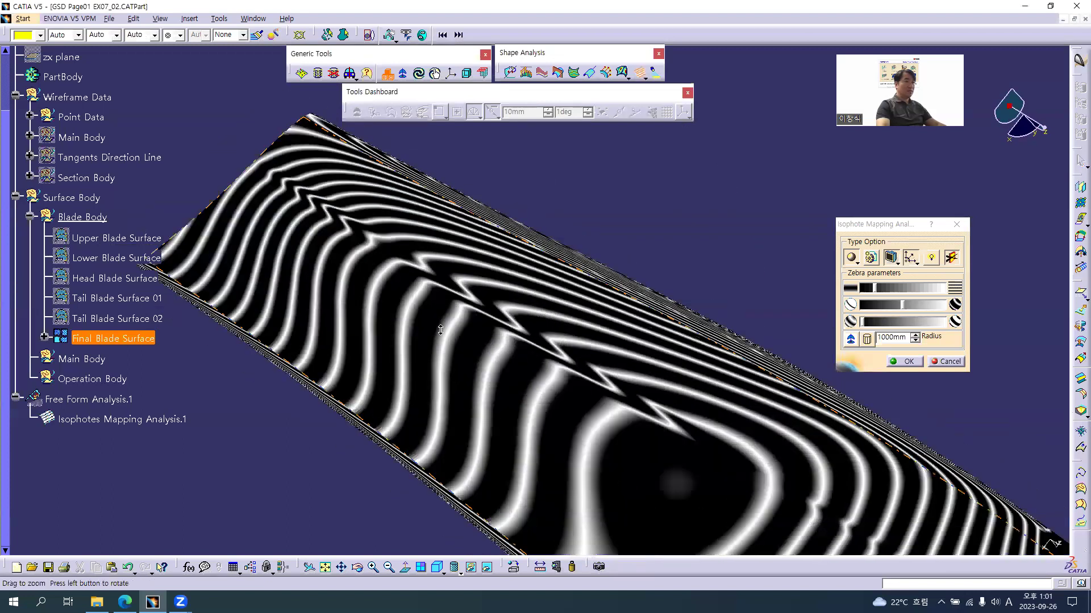
middle_click_drag(470, 293, 371, 266)
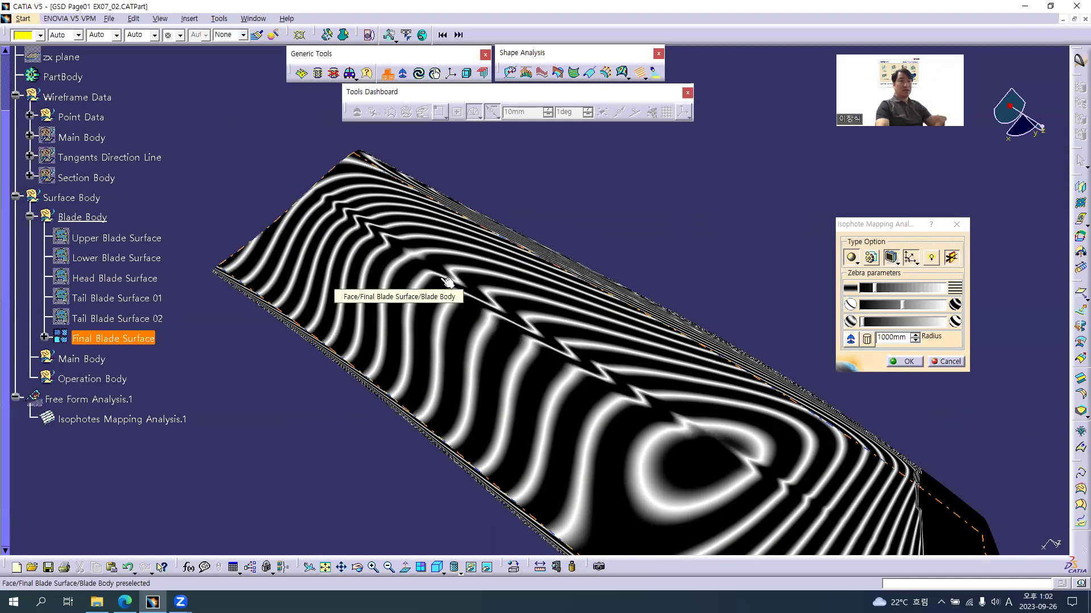
middle_click_drag(418, 342, 511, 307)
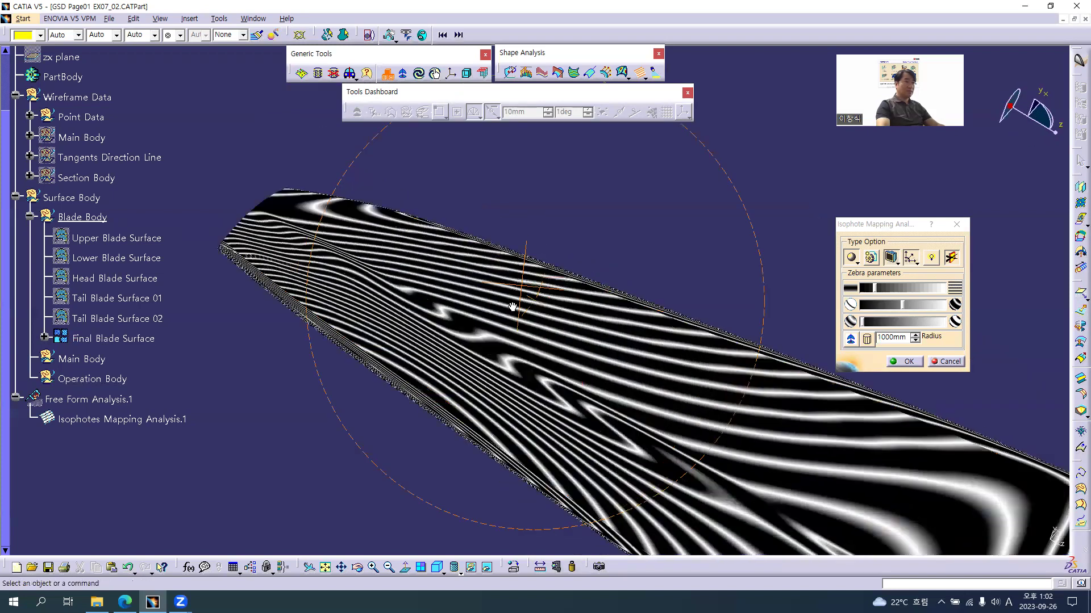
middle_click_drag(501, 347, 196, 205)
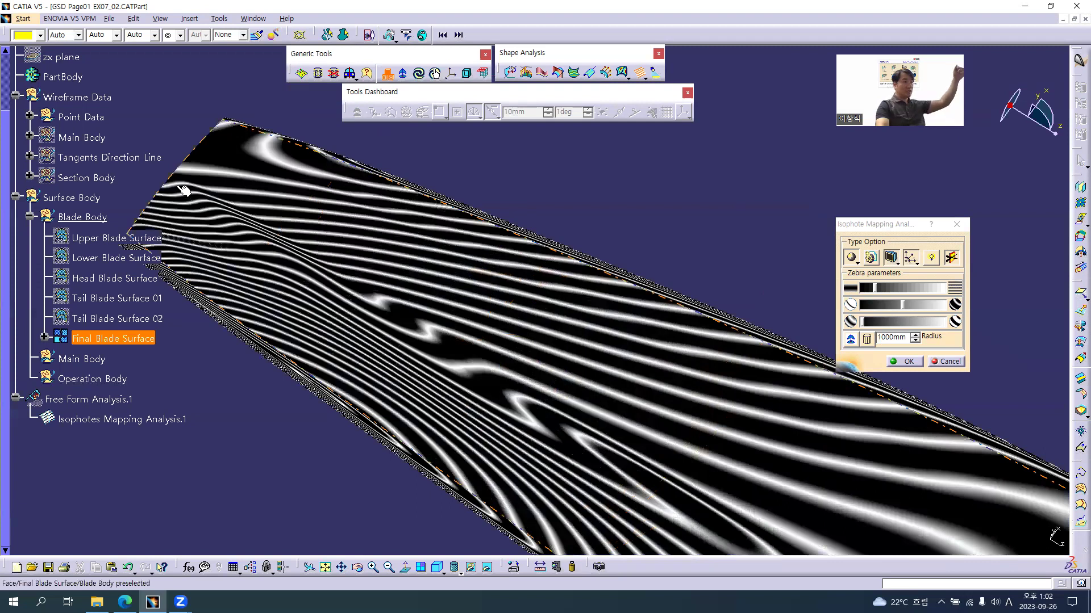
middle_click_drag(406, 329, 351, 205)
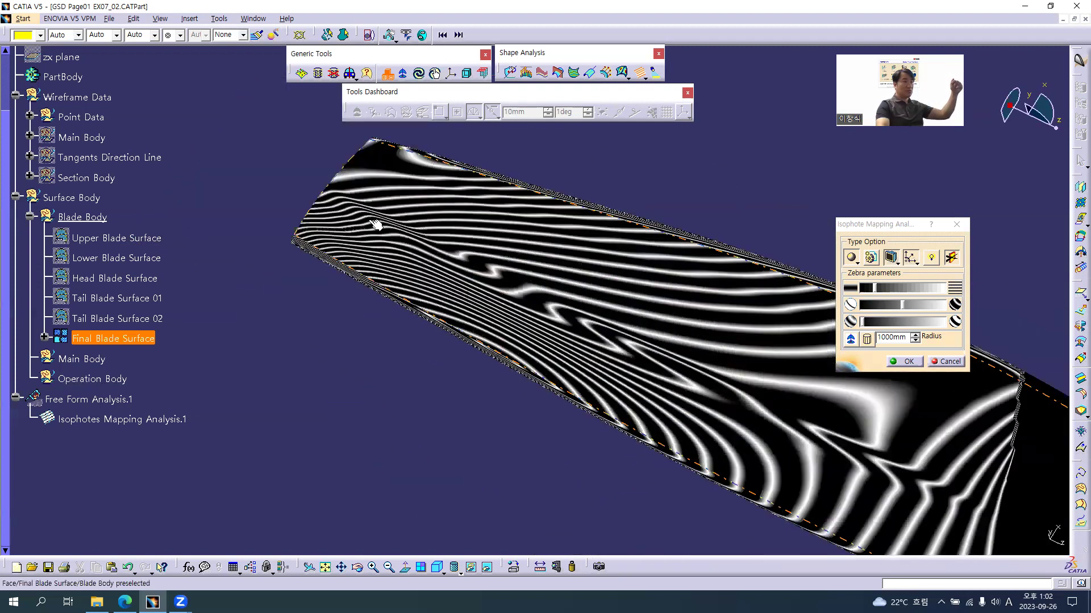
middle_click_drag(576, 317, 404, 244)
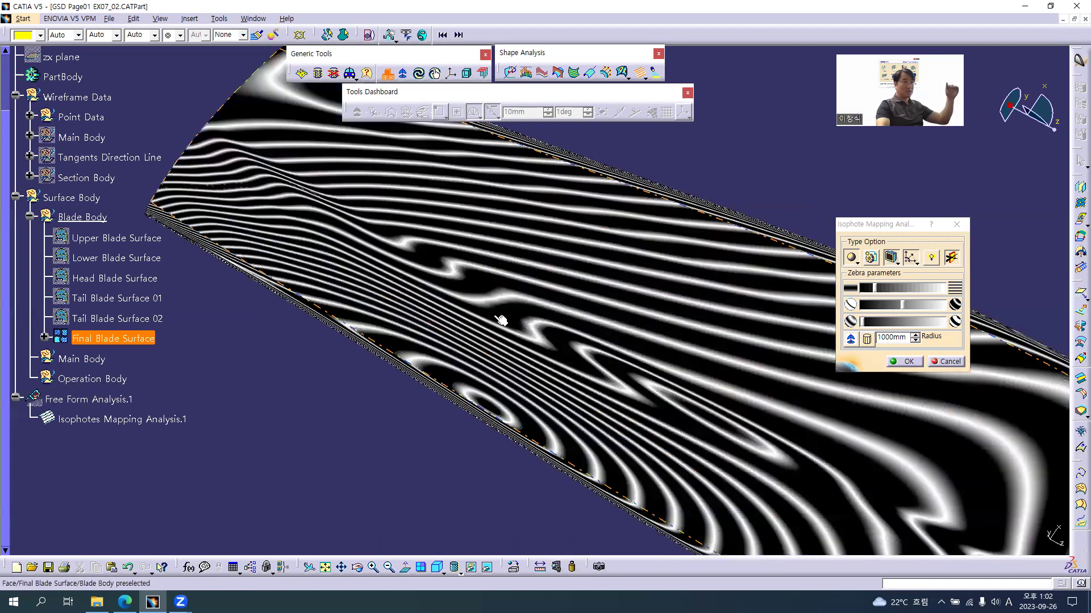
Cancel the isophote mapping analysis and return to the Generative Shape Design workbench.
left_click(946, 361)
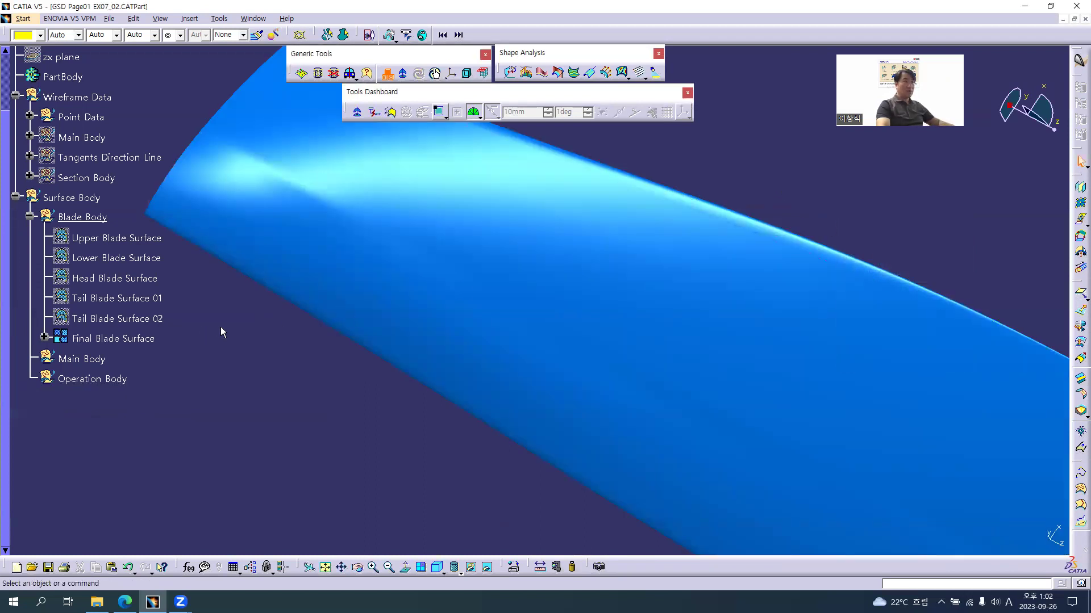
key("alt+g")
middle_click_drag(552, 200, 551, 250)
middle_click_drag(506, 196, 407, 244)
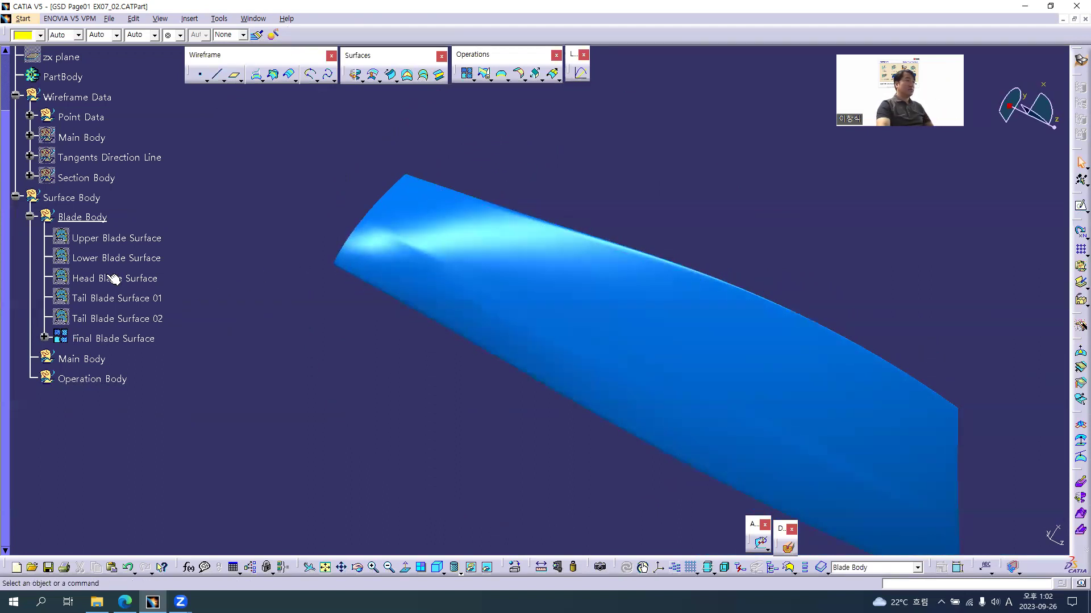
Show the Section Body and define it as the work object, with its Base Section curves expanded in the tree.
left_click(30, 216)
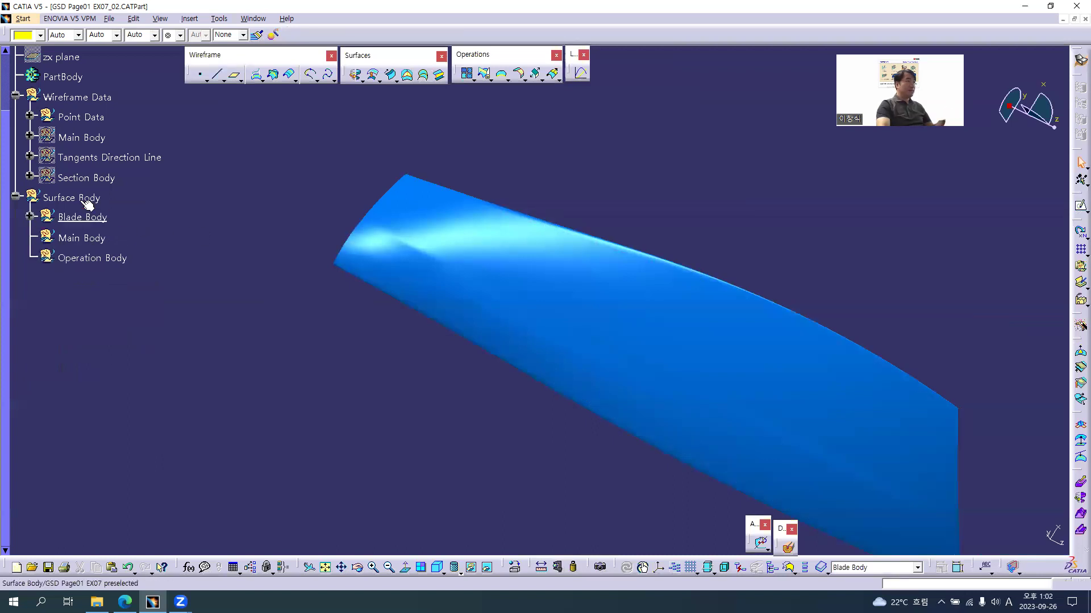
left_click(31, 177)
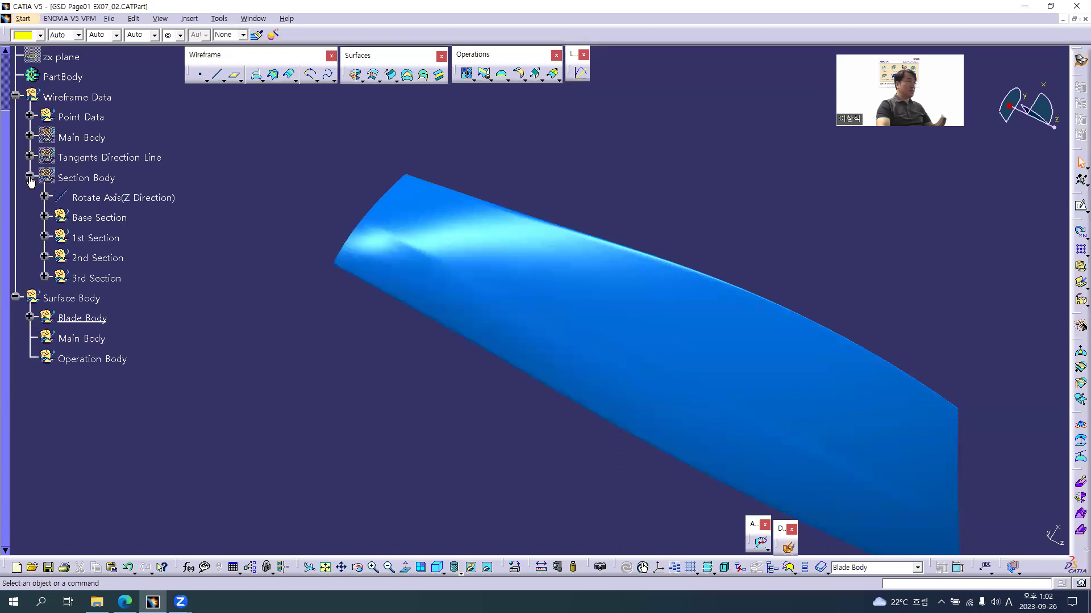
left_click(45, 216)
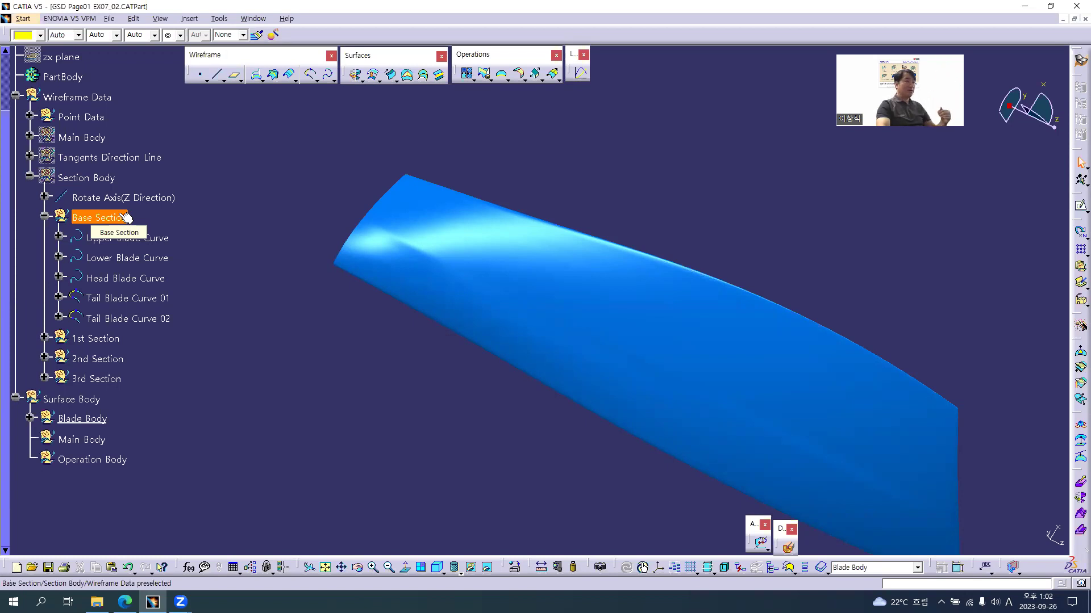
right_click(90, 180)
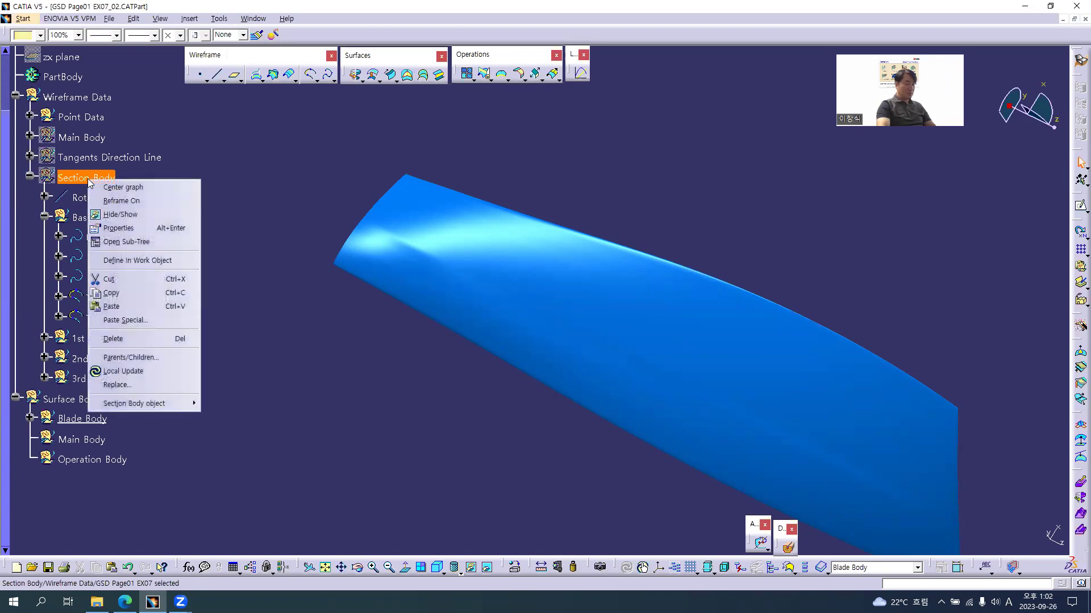
left_click(120, 214)
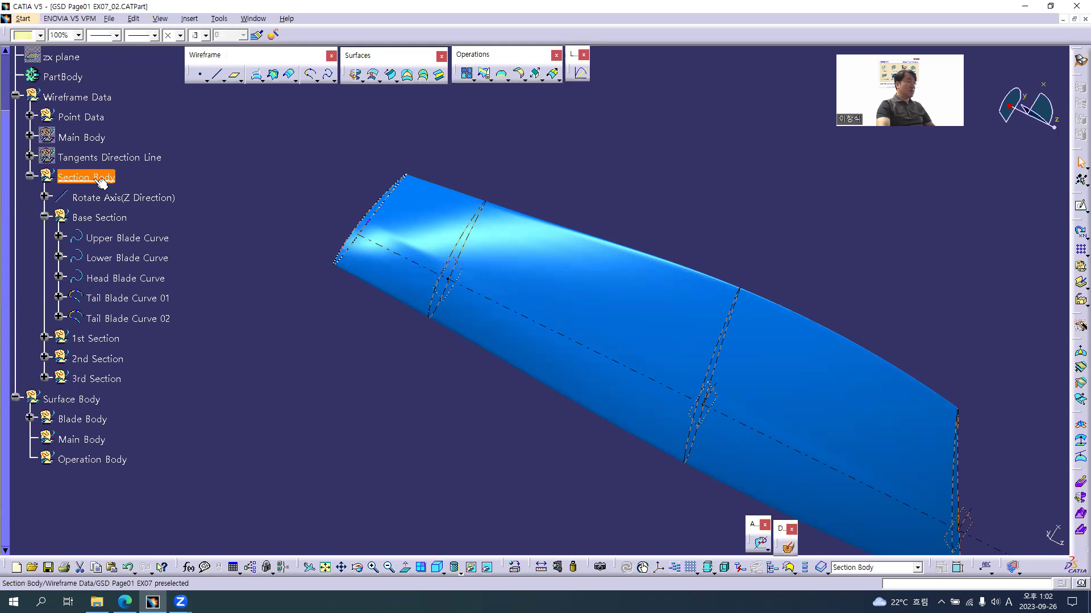
left_click(80, 180)
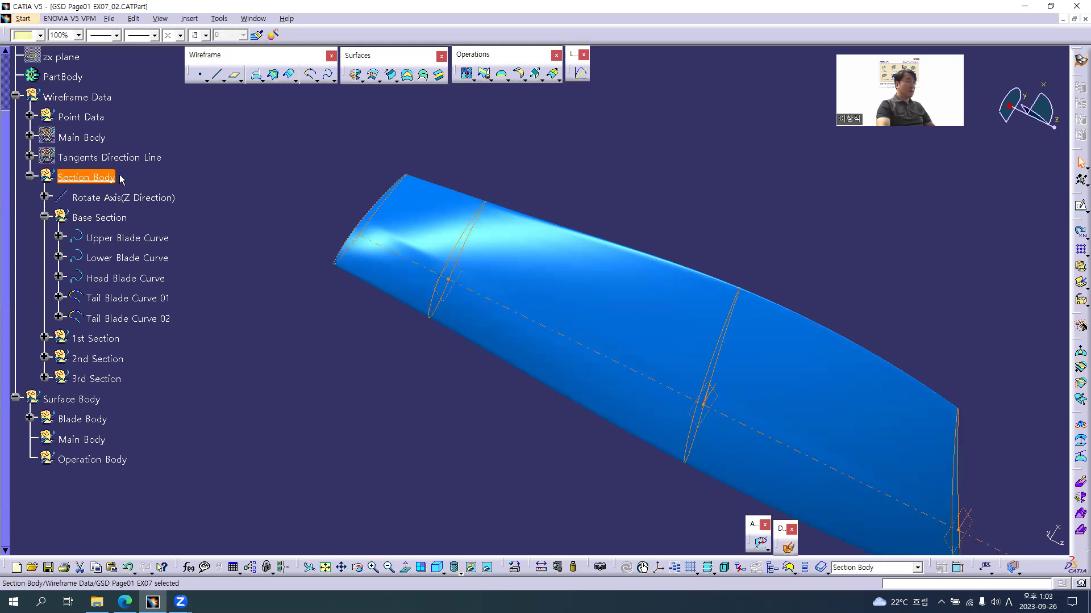
Hide the 1st, 2nd and 3rd Section sets of the Section Body.
left_click(96, 338)
left_click(105, 378, "ctrl")
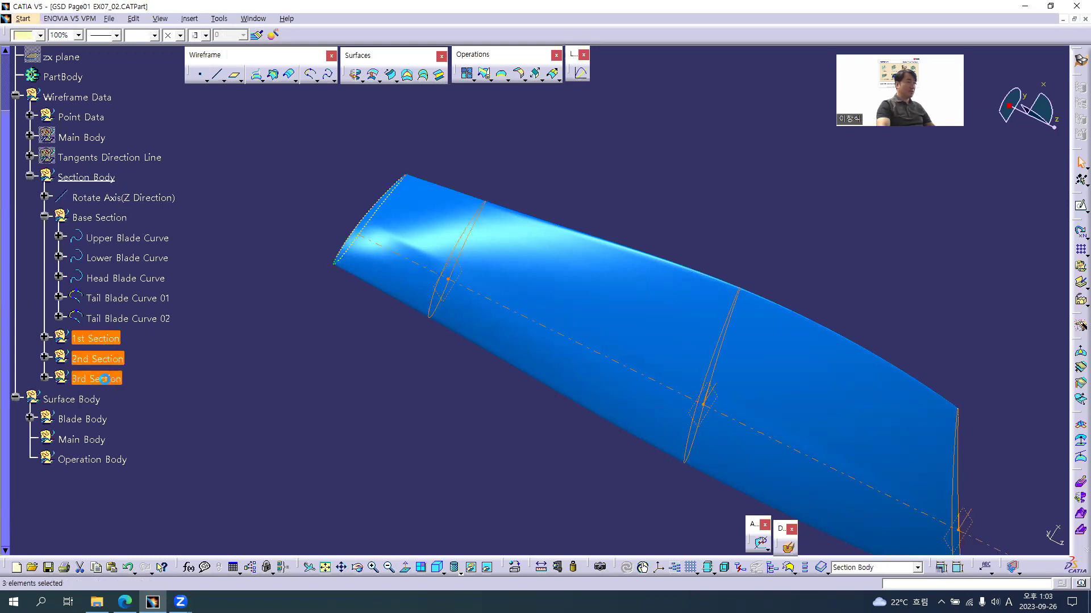
right_click(106, 379)
key("h")
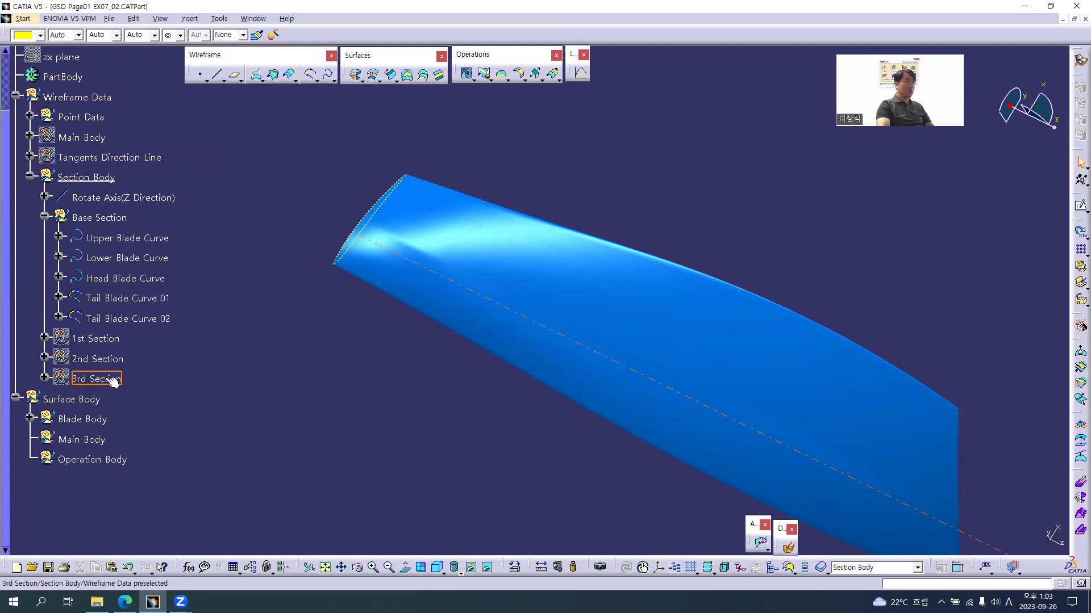
Examine the Base Section at the blade's end and locate its upper and lower blade curves.
middle_click_drag(303, 290, 349, 298)
left_click(350, 297)
middle_click_drag(349, 297, 294, 300)
left_click(294, 301)
middle_click_drag(294, 301, 305, 339)
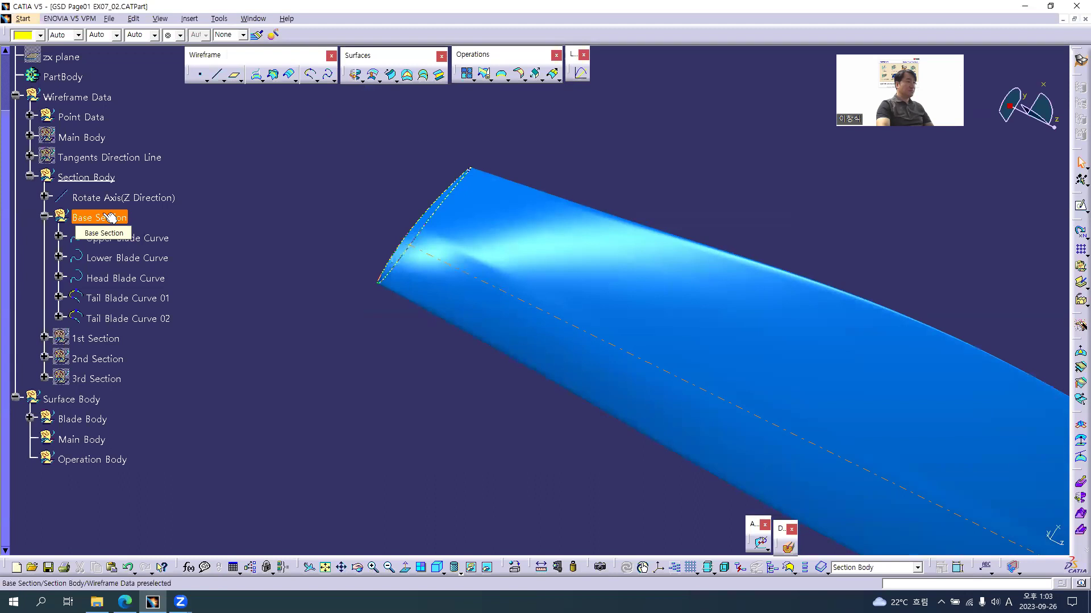
left_click(158, 248)
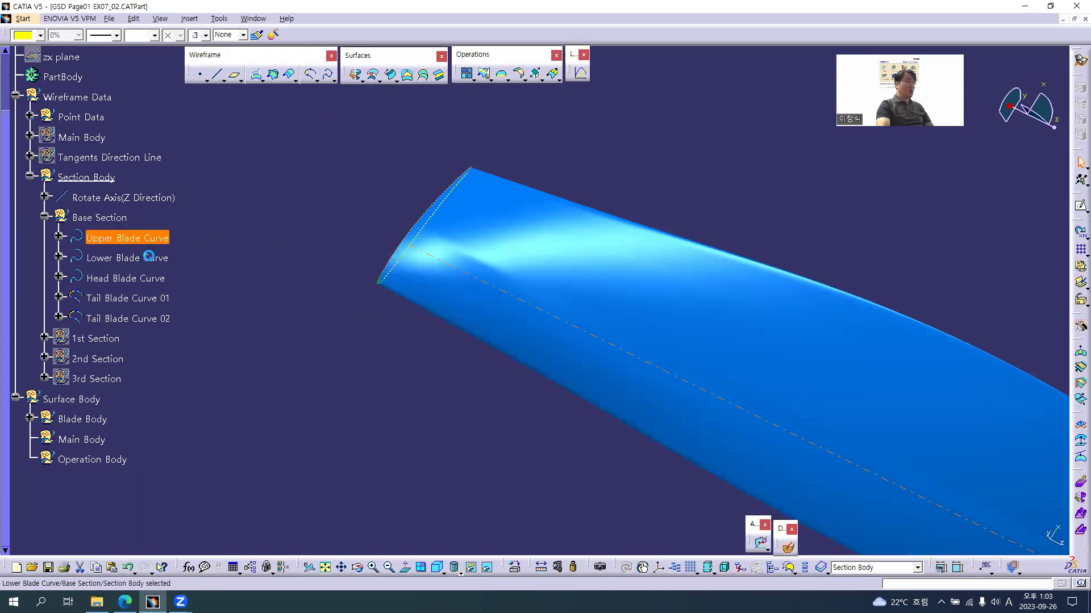
left_click(257, 292)
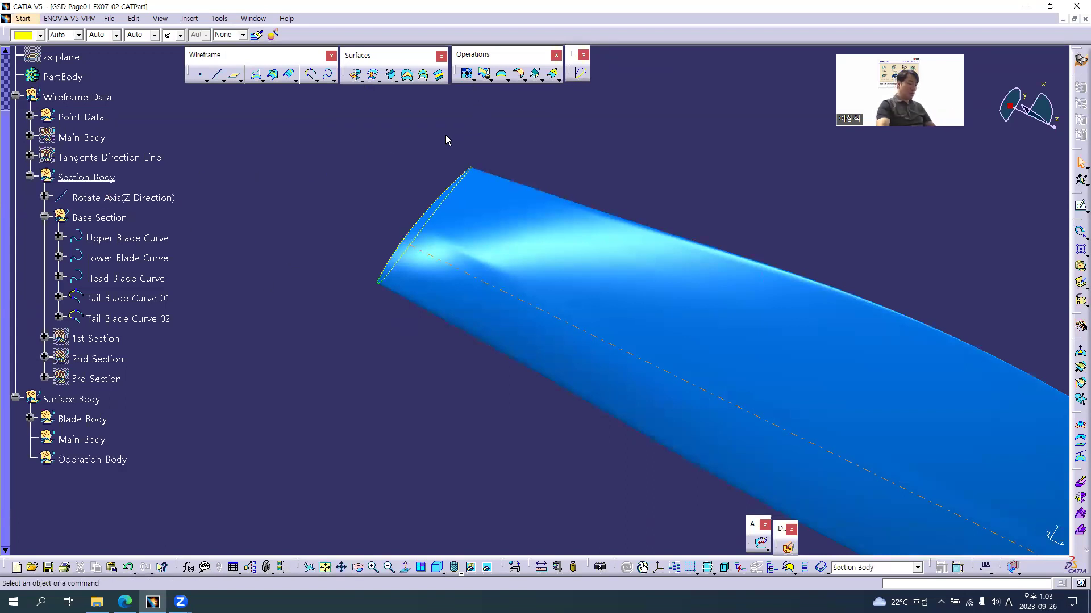
Insert a new geometrical set with the Section Body as its father.
key("alt+i")
key("Down")
key("Return")
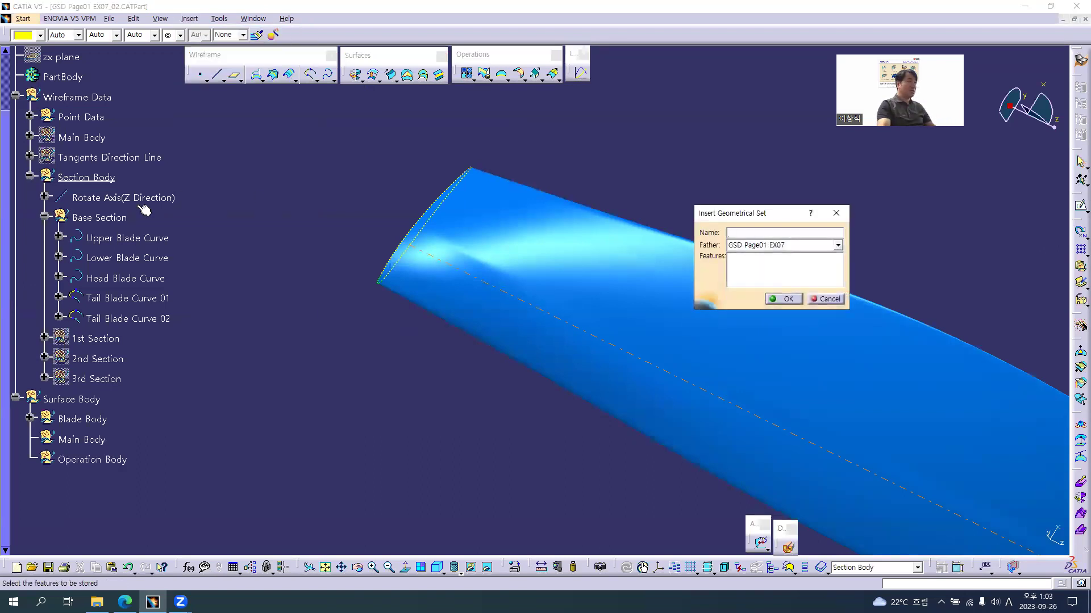
left_click(85, 177)
left_click(622, 325)
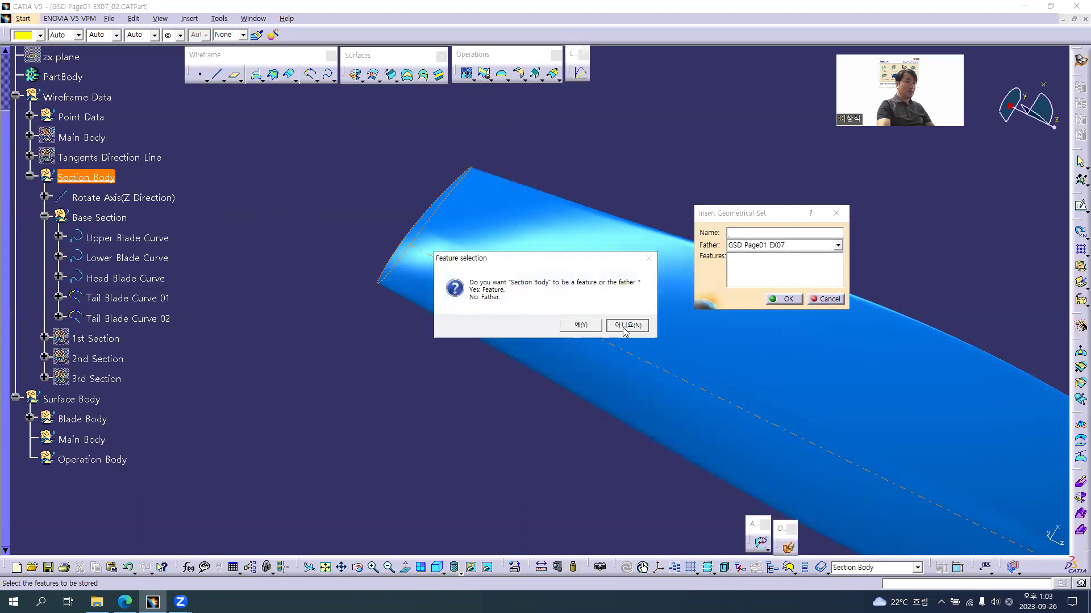
key("Return")
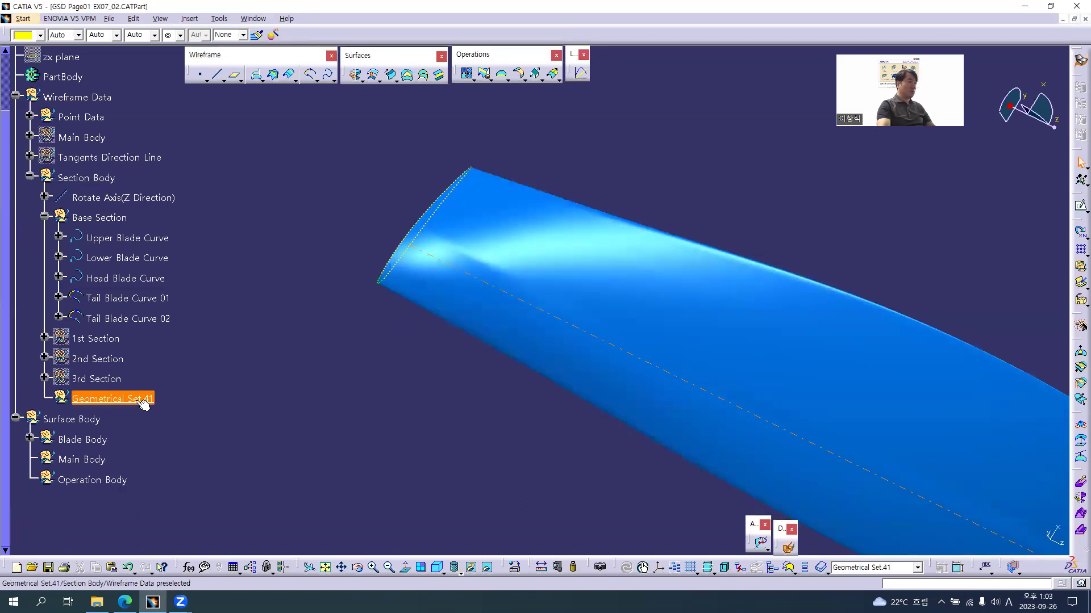
Rename the new geometrical set under Section Body as Smooth Blade Curve.
key("alt+Return")
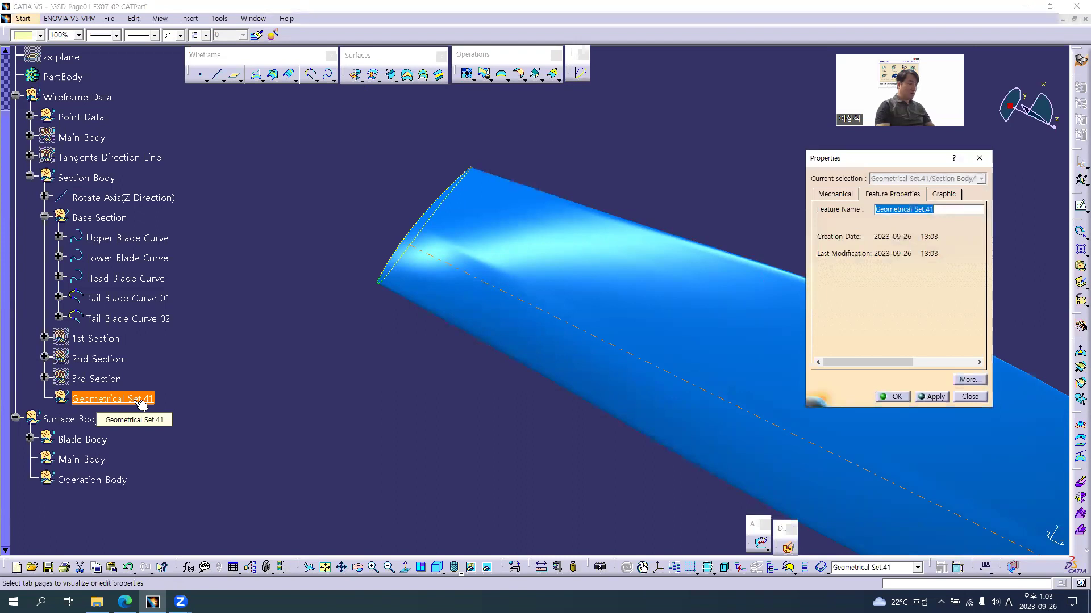
type("Smooth Blade Curve")
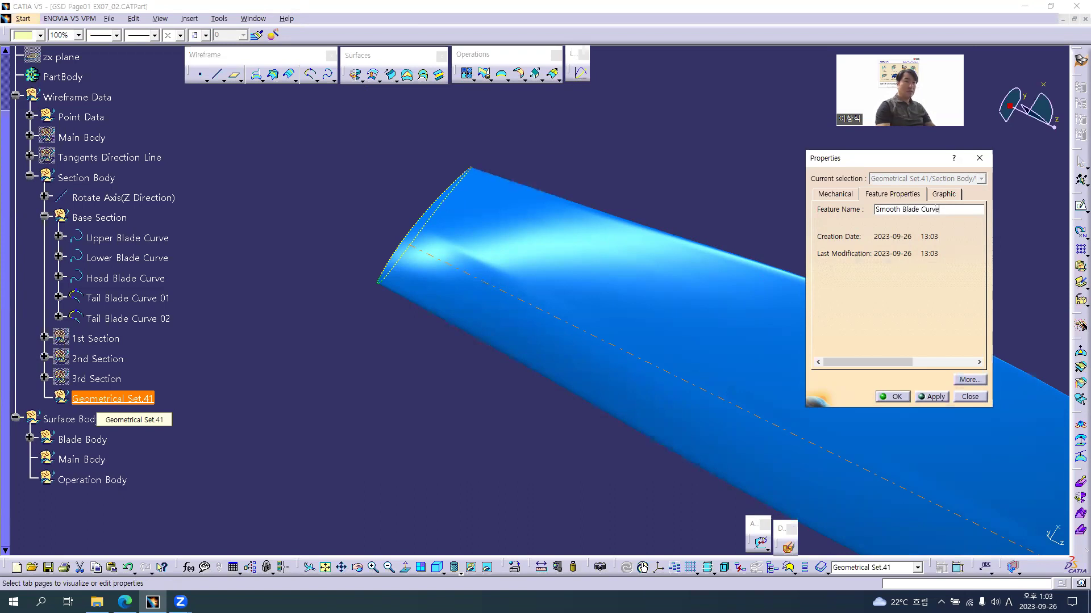
key("Return")
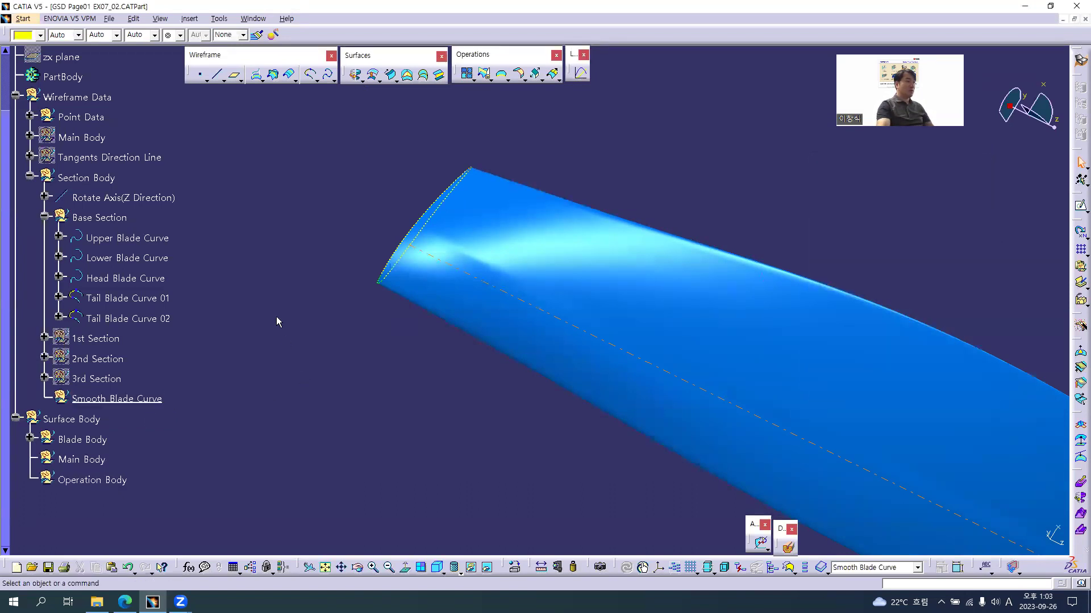
Start a Curve Smooth in the Smooth Blade Curve set, using the Base Section's Upper Blade Curve as the curve to smooth.
left_click(150, 239)
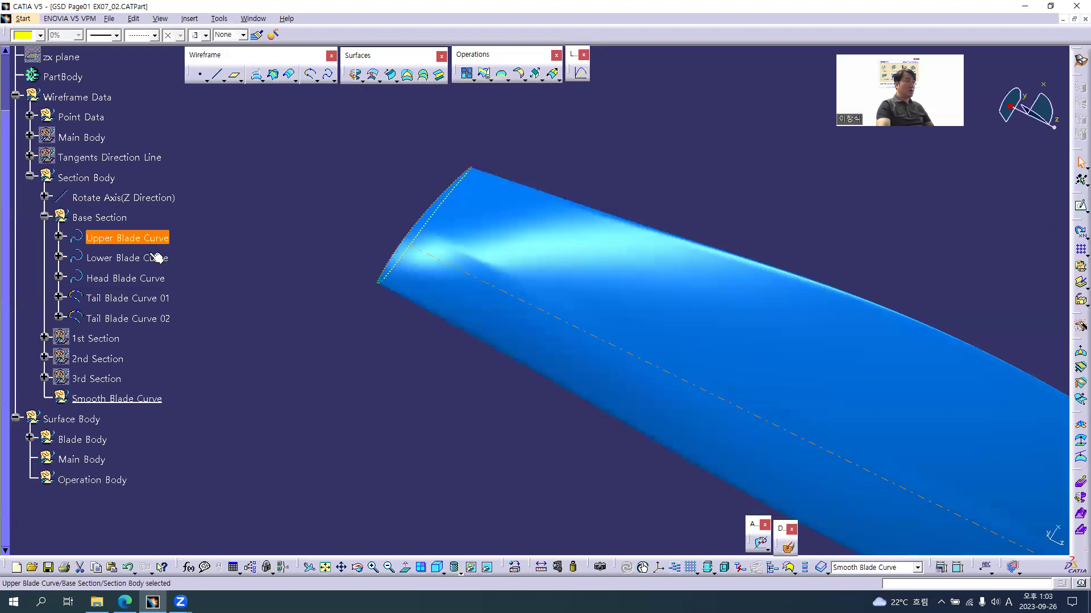
left_click(150, 257)
left_click(270, 295)
middle_click_drag(420, 305, 425, 225)
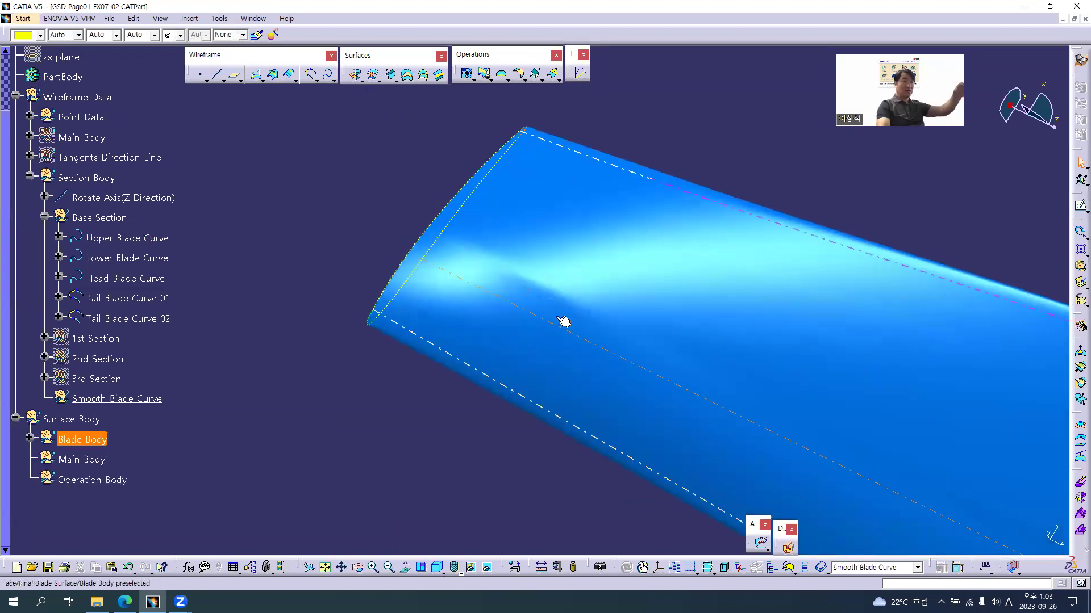
middle_click_drag(564, 297, 537, 298)
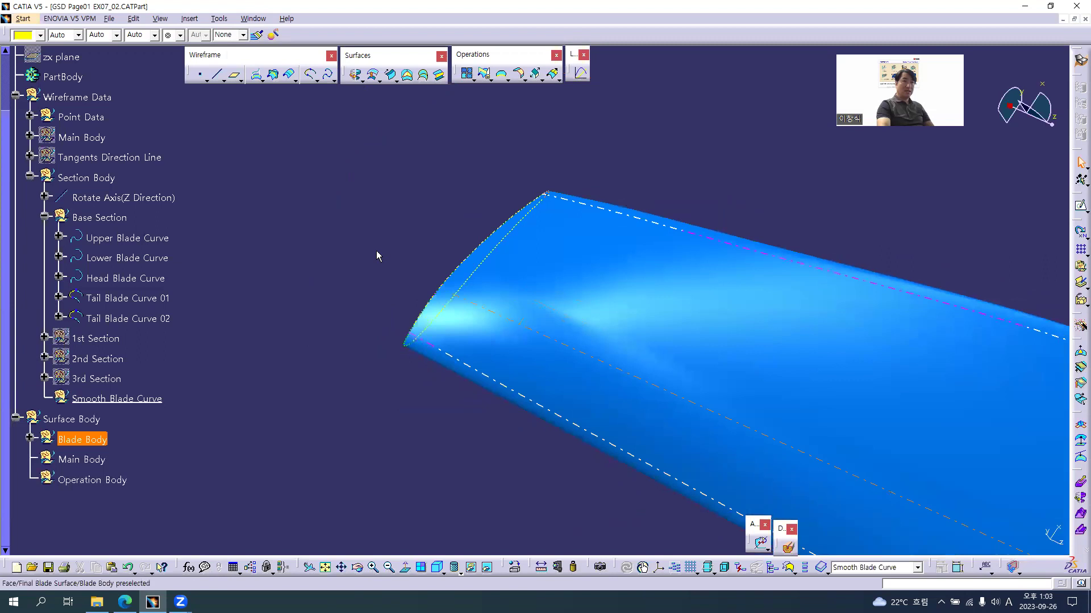
left_click(473, 80)
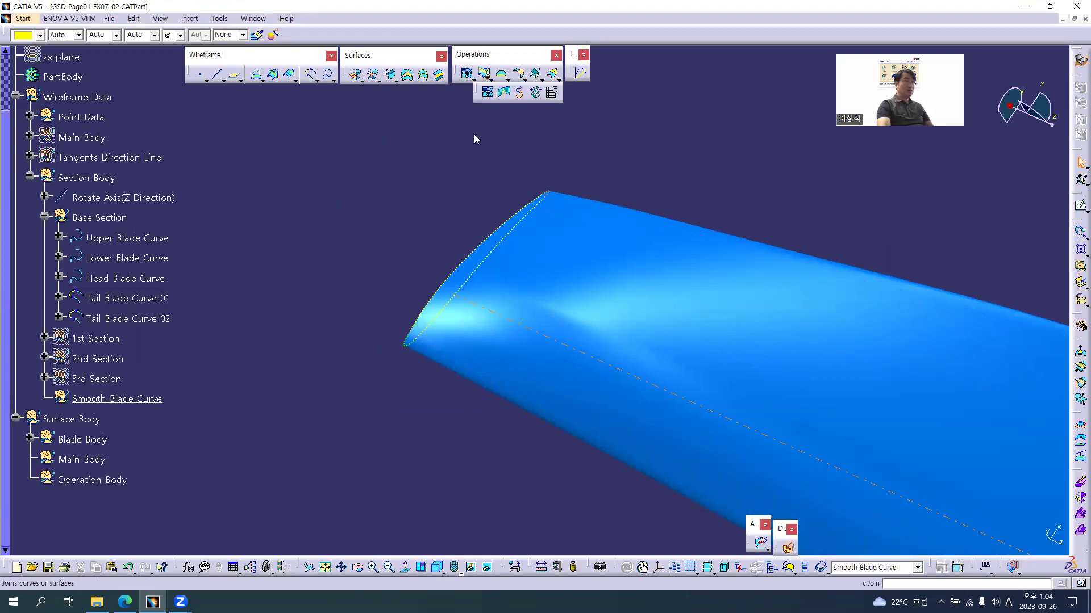
left_click(521, 94)
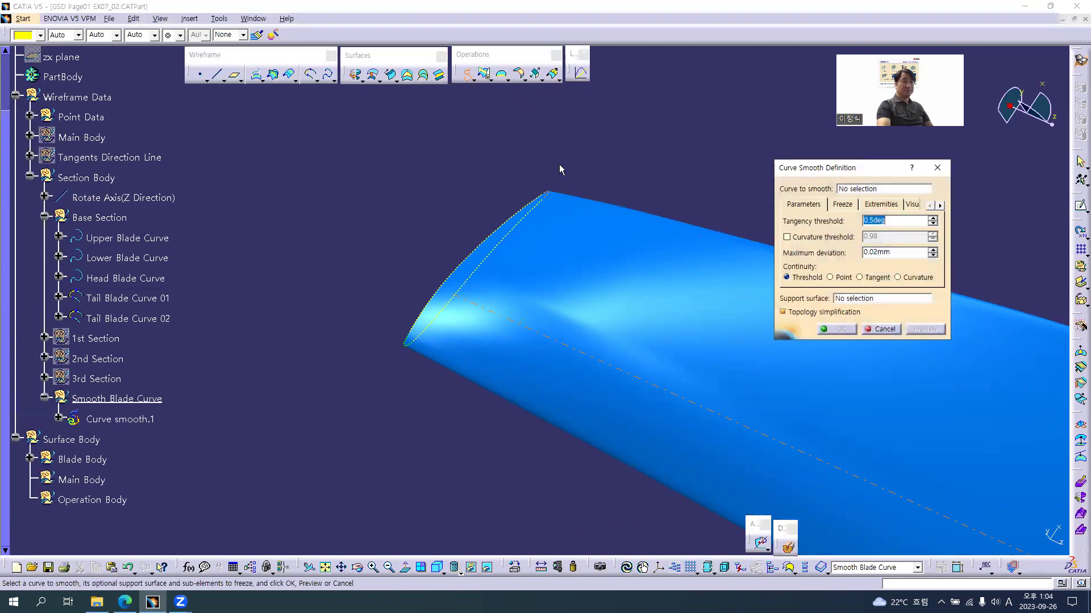
left_click(156, 241)
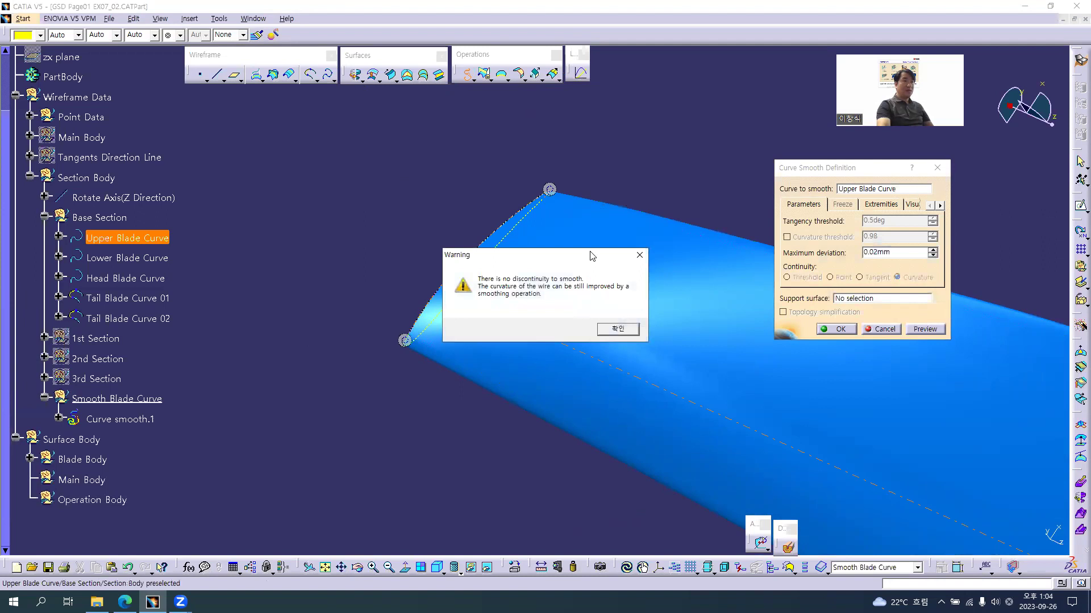
left_click_drag(591, 255, 707, 119)
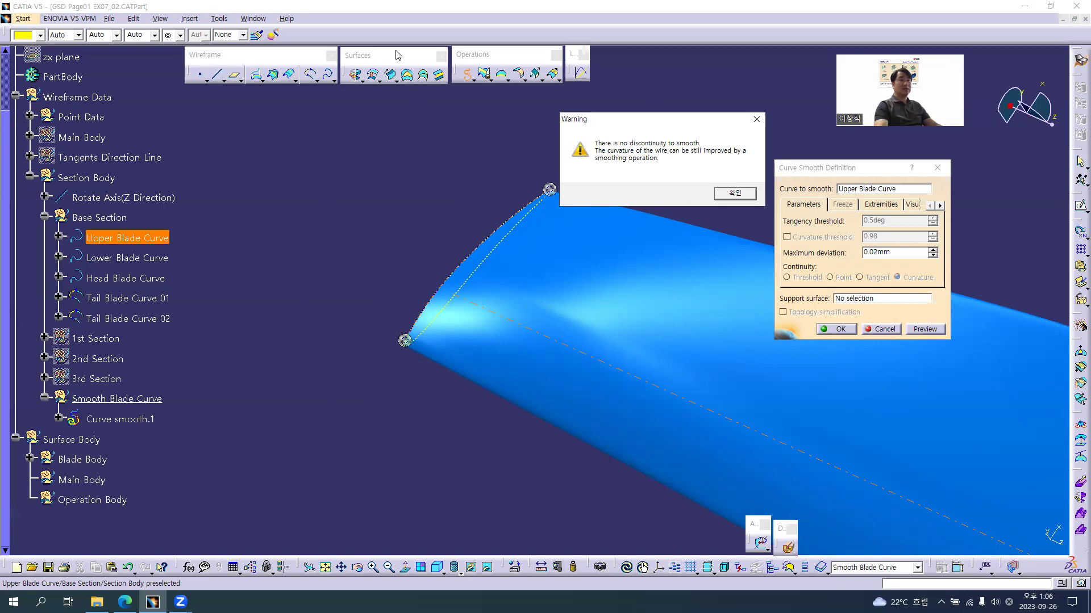
left_click(731, 196)
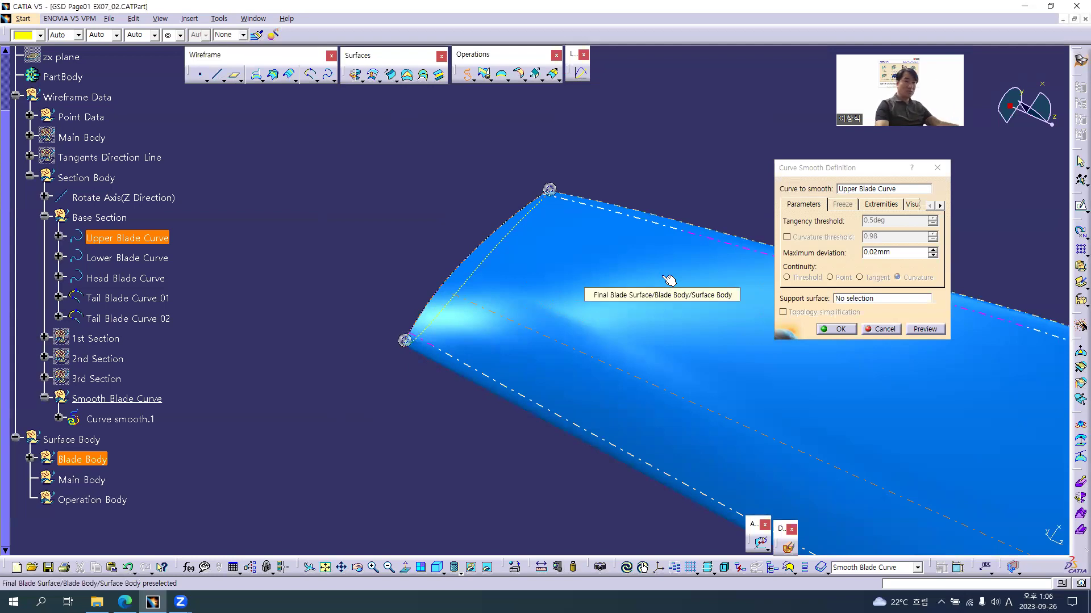
Try a maximum deviation of 0.001 mm for smoothing the Upper Blade Curve.
left_click_drag(900, 253, 832, 260)
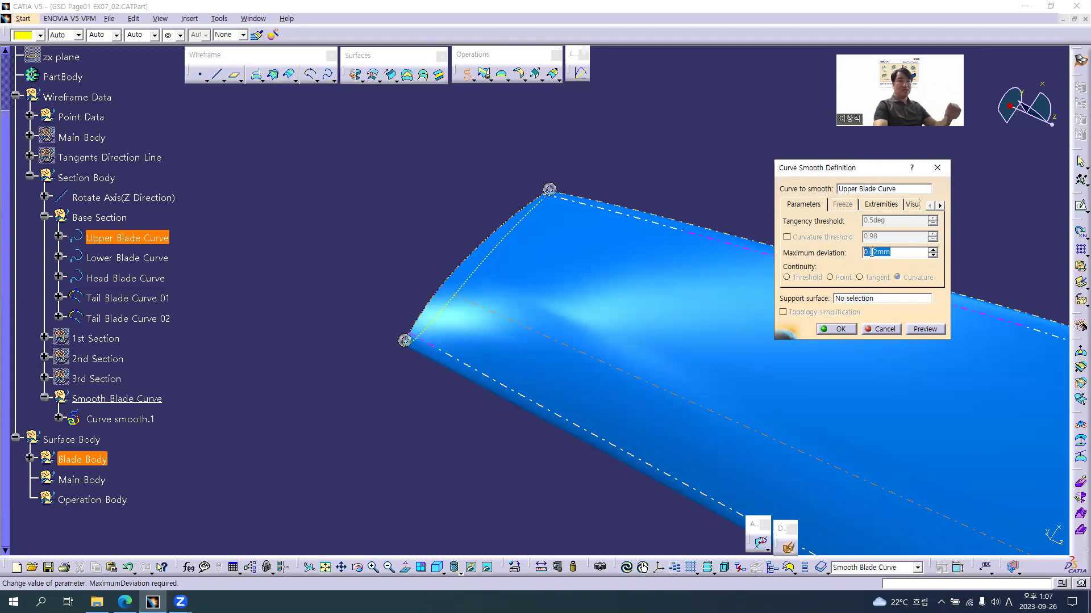
type("0.001")
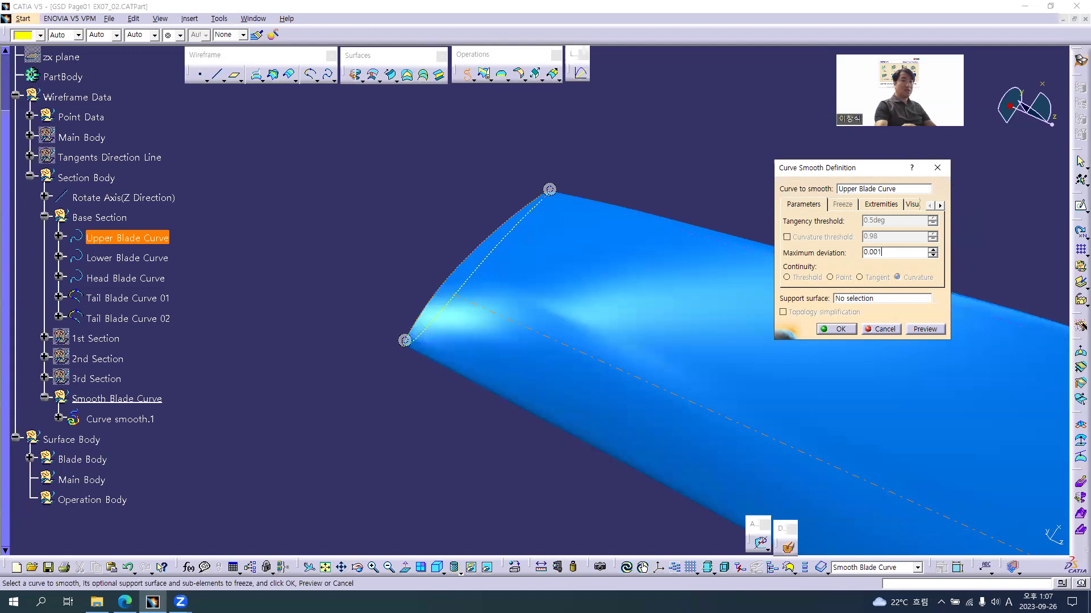
key("Return")
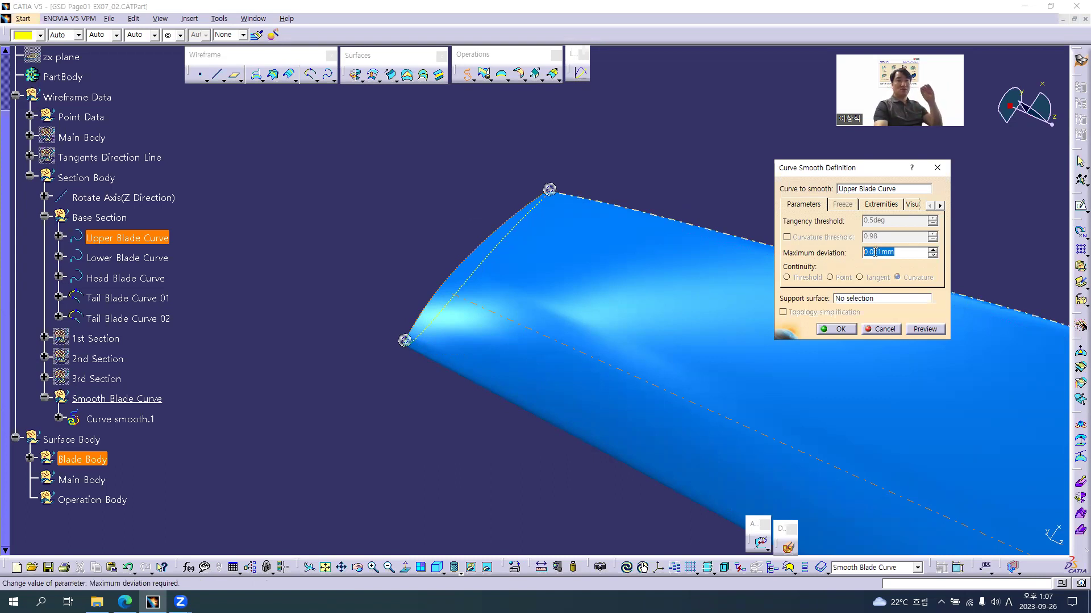
Set the maximum deviation to 0.02 mm and complete the smoothing of the Upper Blade Curve.
left_click_drag(874, 252, 908, 254)
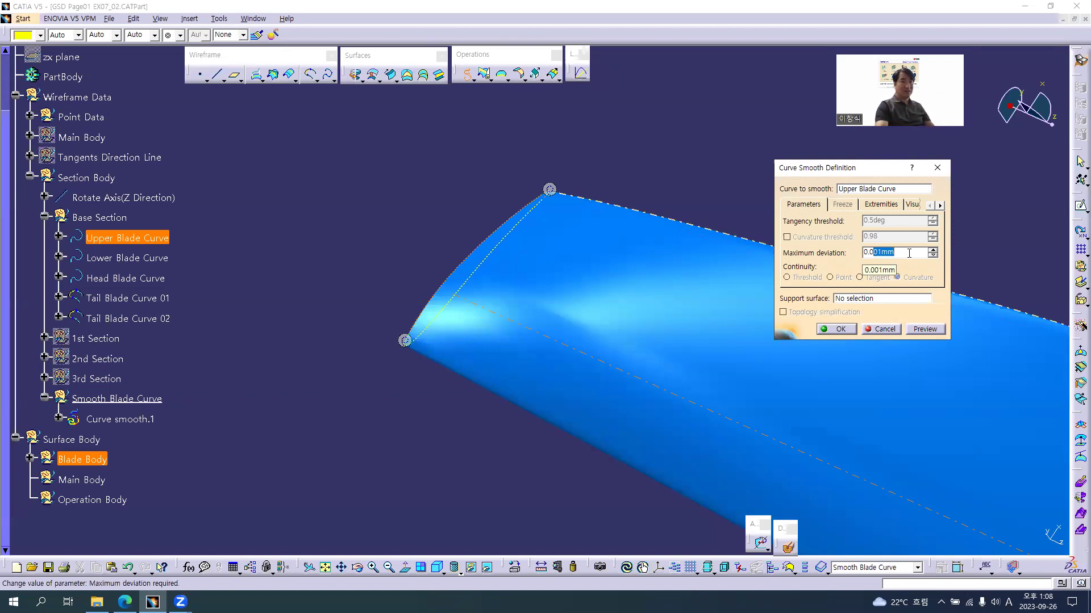
type("2")
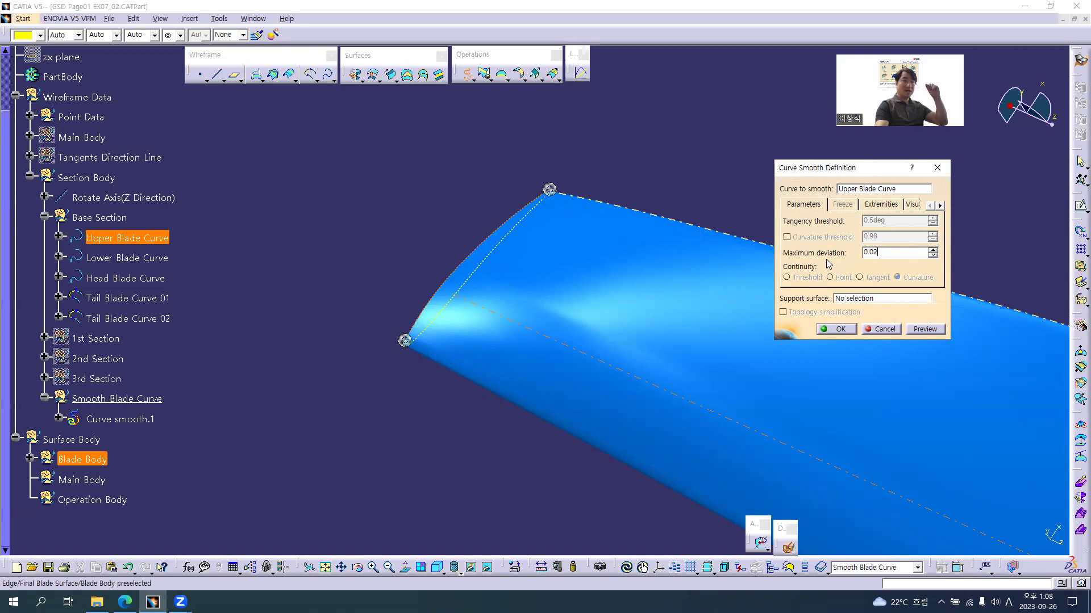
left_click(838, 330)
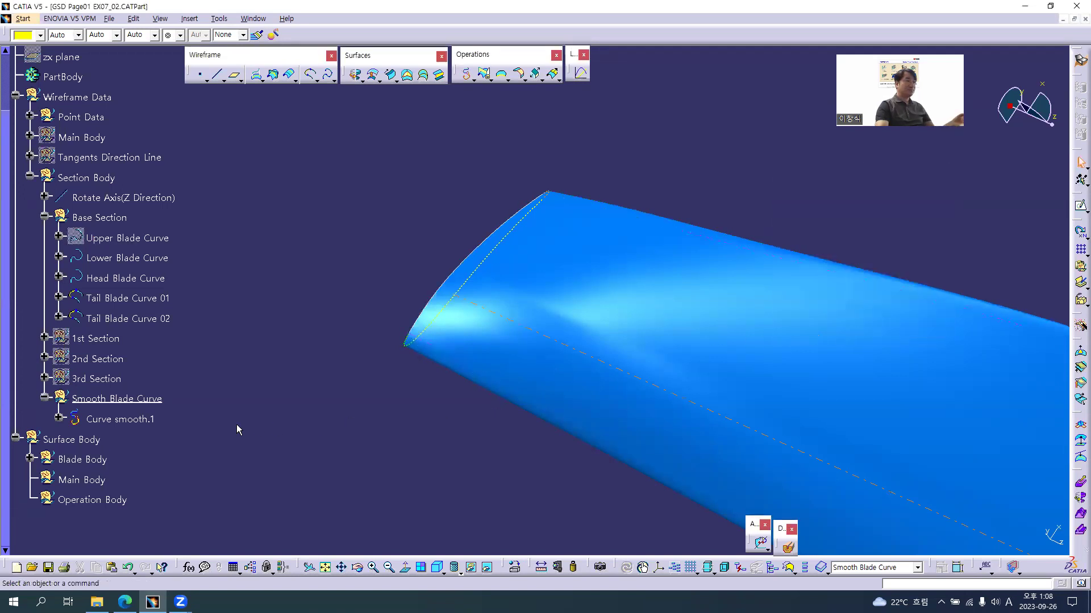
Rename the new smoothed curve as "Curve smooth.1 (Upper Blade Curve)".
left_click(125, 420)
key("alt+Return")
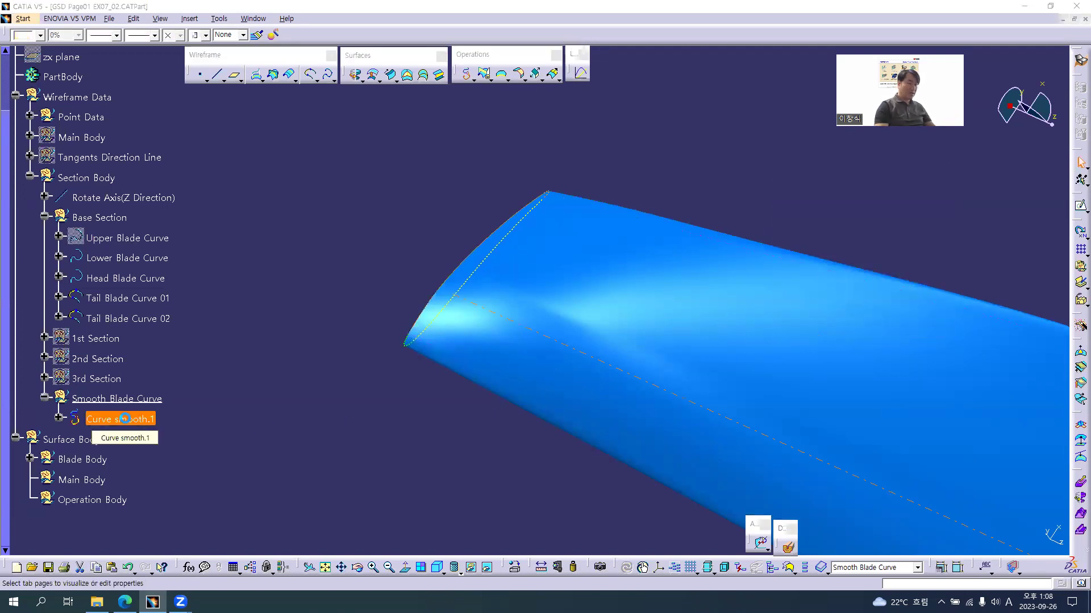
type("(Upper")
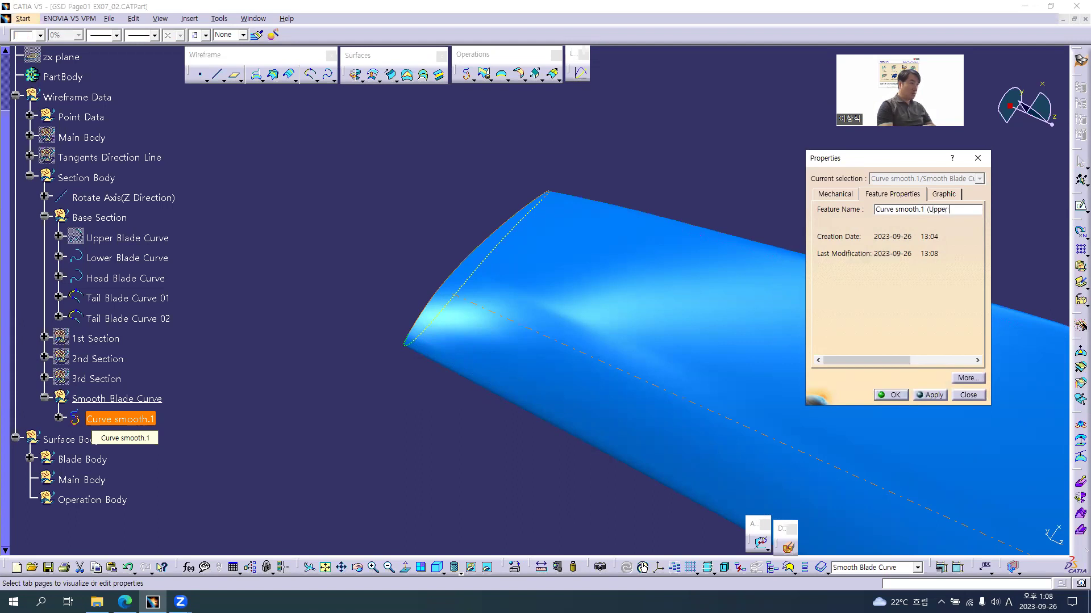
type(" Blade Curv")
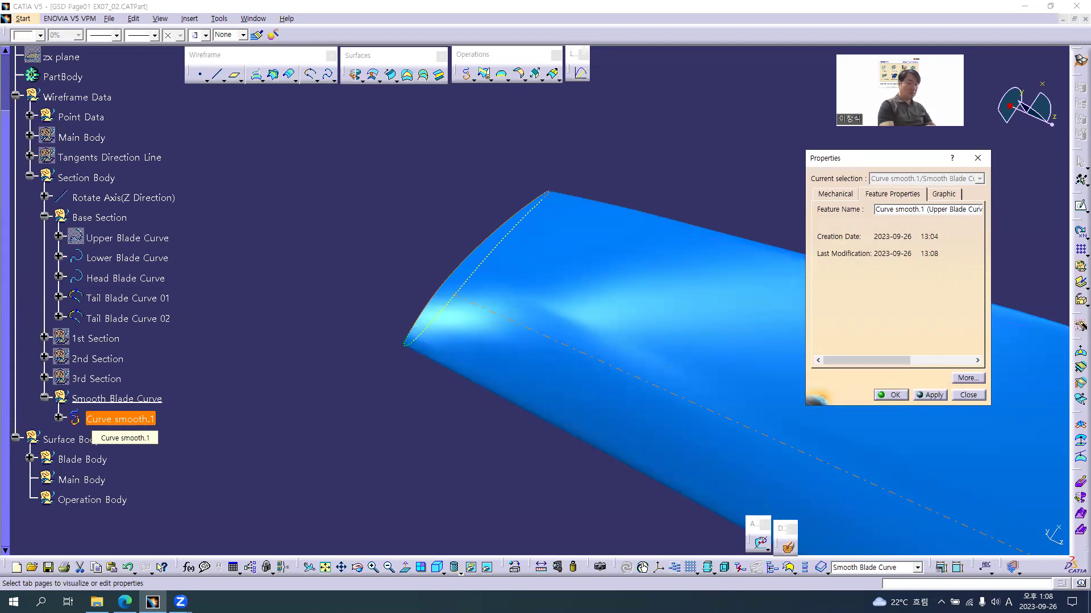
type("e)")
key("Return")
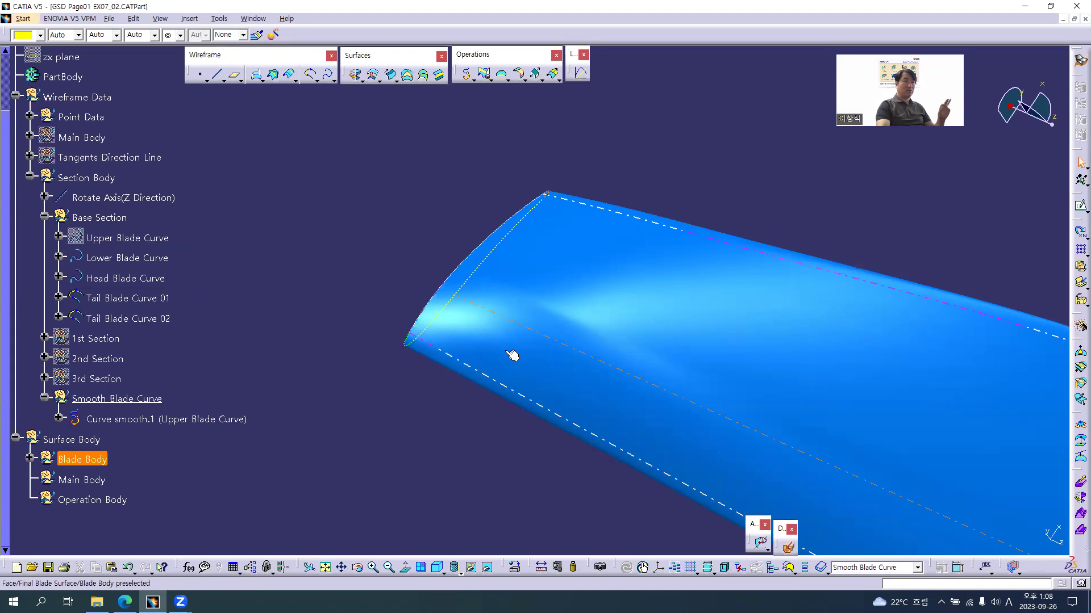
Create a Curve Smooth of the Lower Blade Curve with a maximum deviation of 0.005 mm.
mouse_move(516, 312)
middle_mouse_down()
mouse_move(516, 298)
mouse_move(523, 323)
middle_mouse_up()
left_click(145, 259)
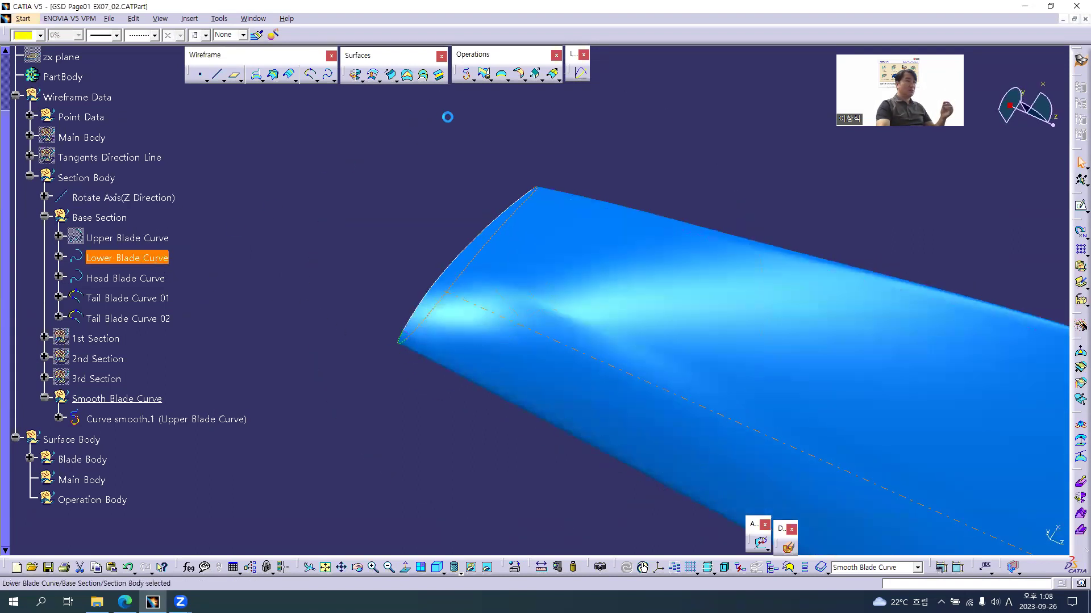
left_click(467, 74)
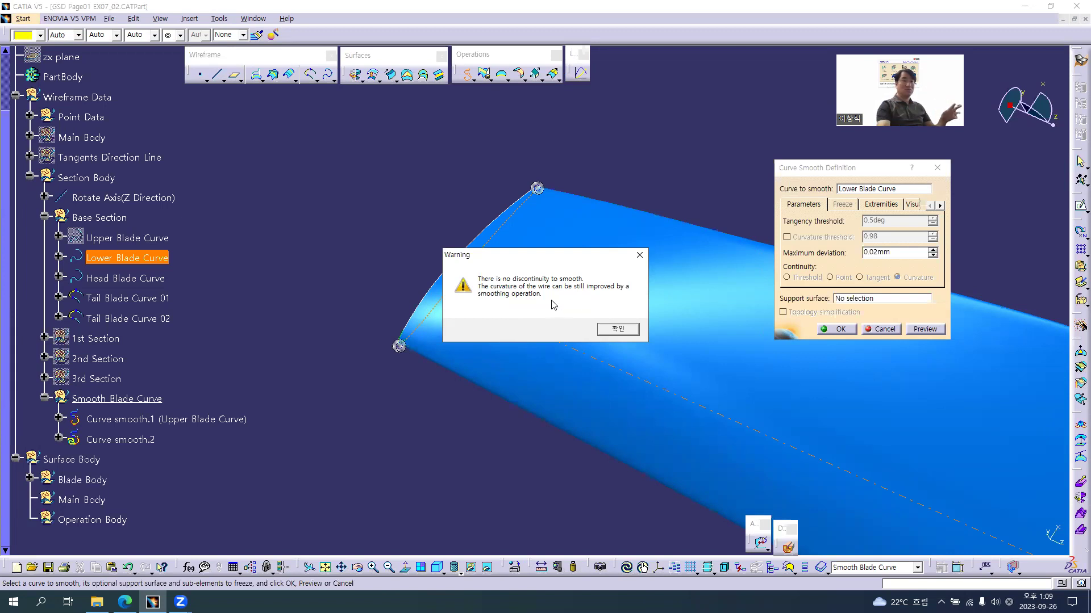
left_click(630, 329)
left_click_drag(873, 252, 922, 263)
type("05")
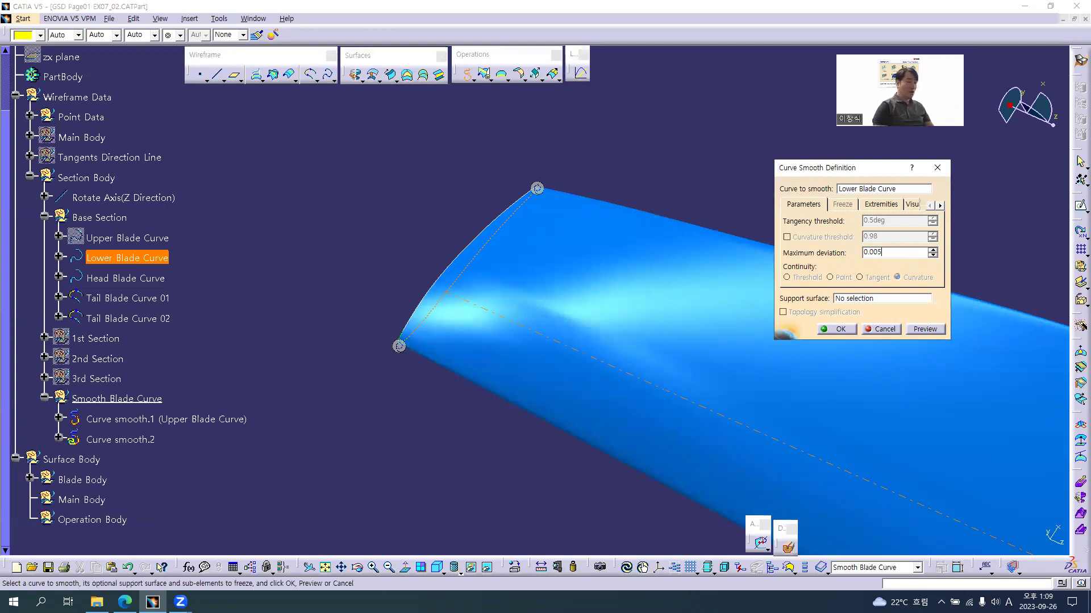
key("Return")
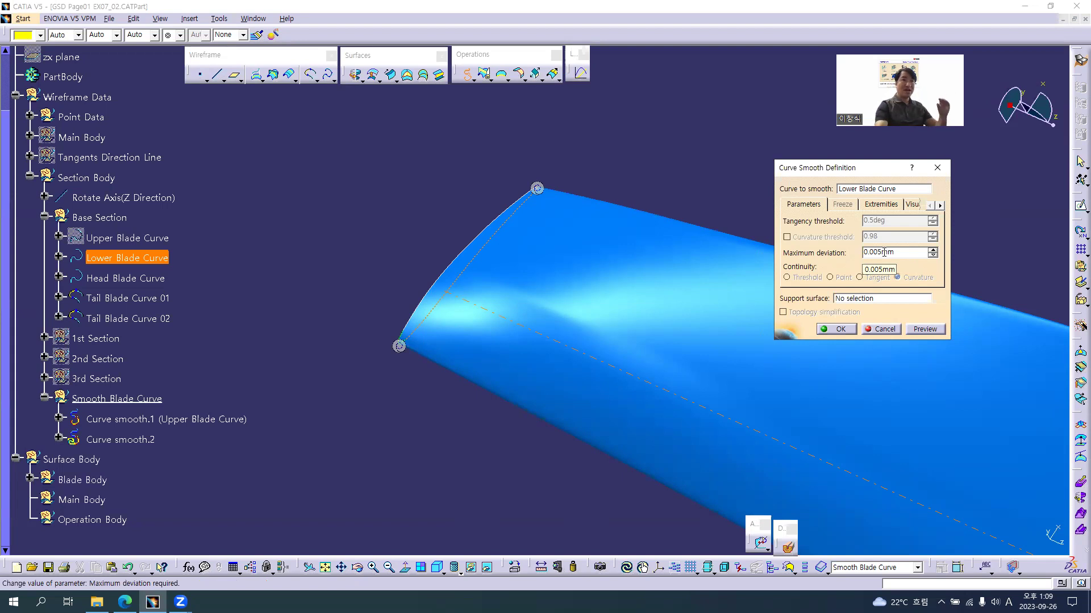
left_click(837, 330)
Rename the second smoothed curve as "Curve smooth.2 (Lower Blade Curve)".
left_click(151, 439)
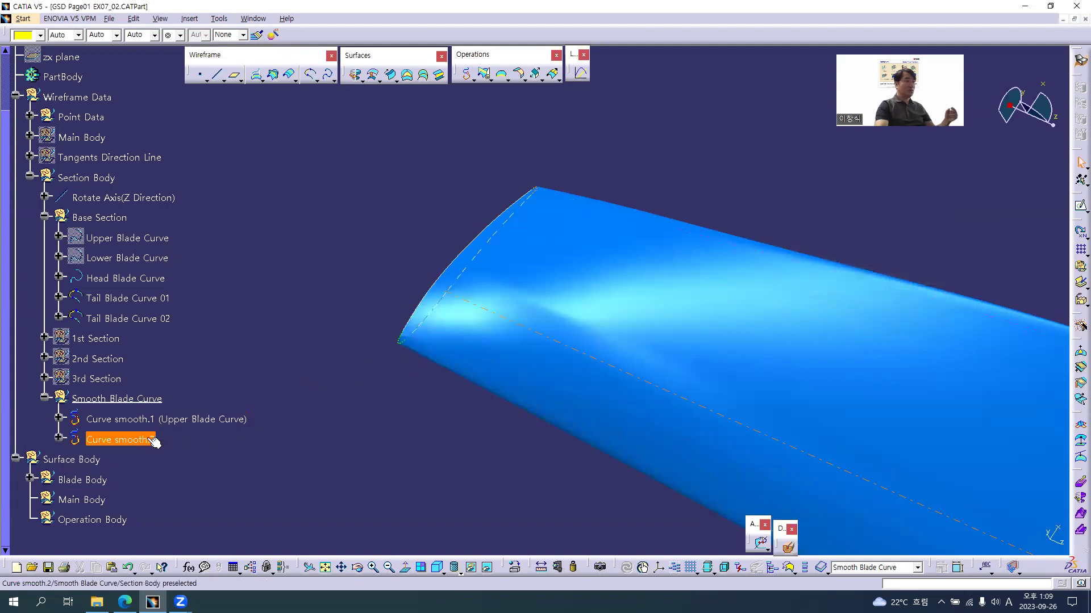
key("alt+Return")
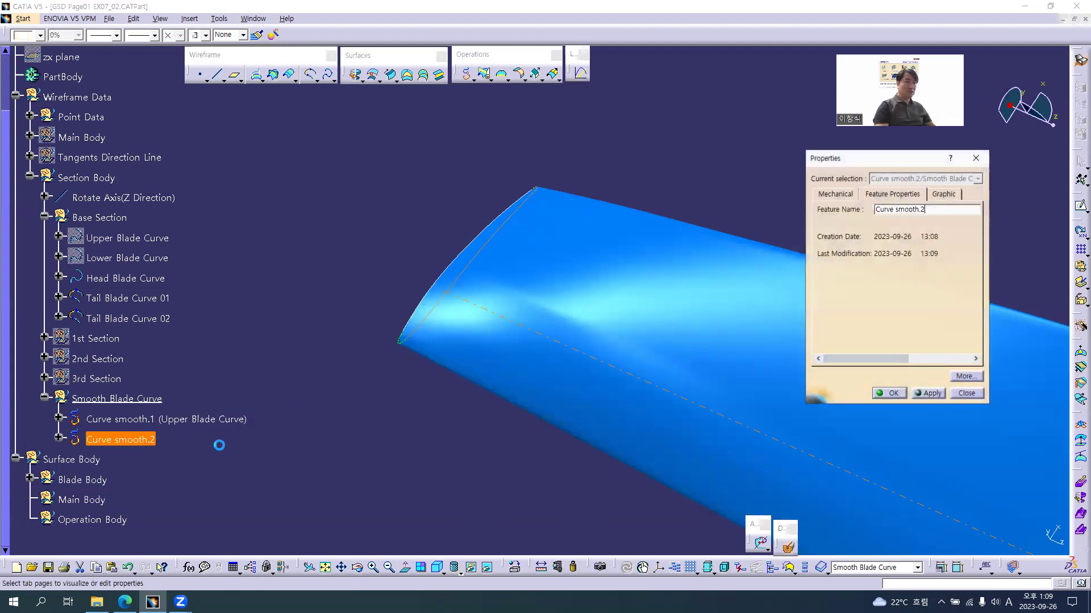
type("(Lower ")
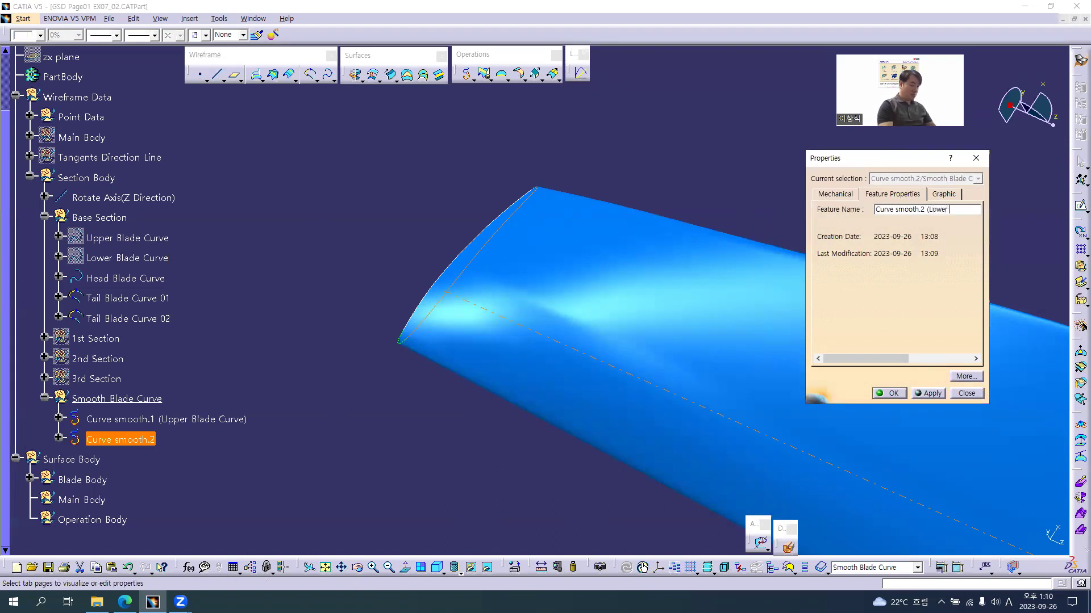
type("Blade")
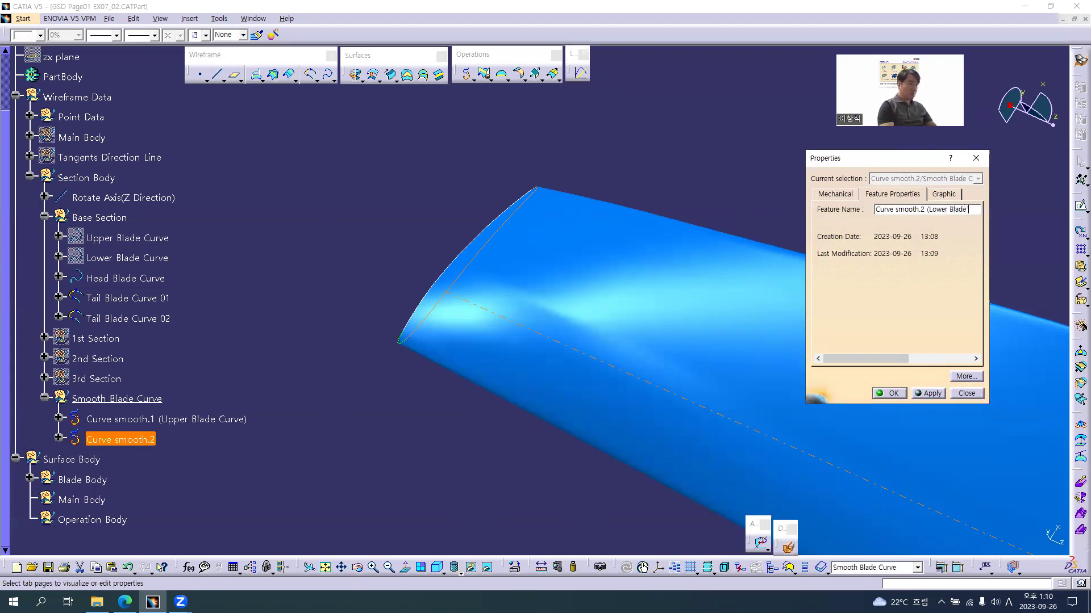
type(" Cur")
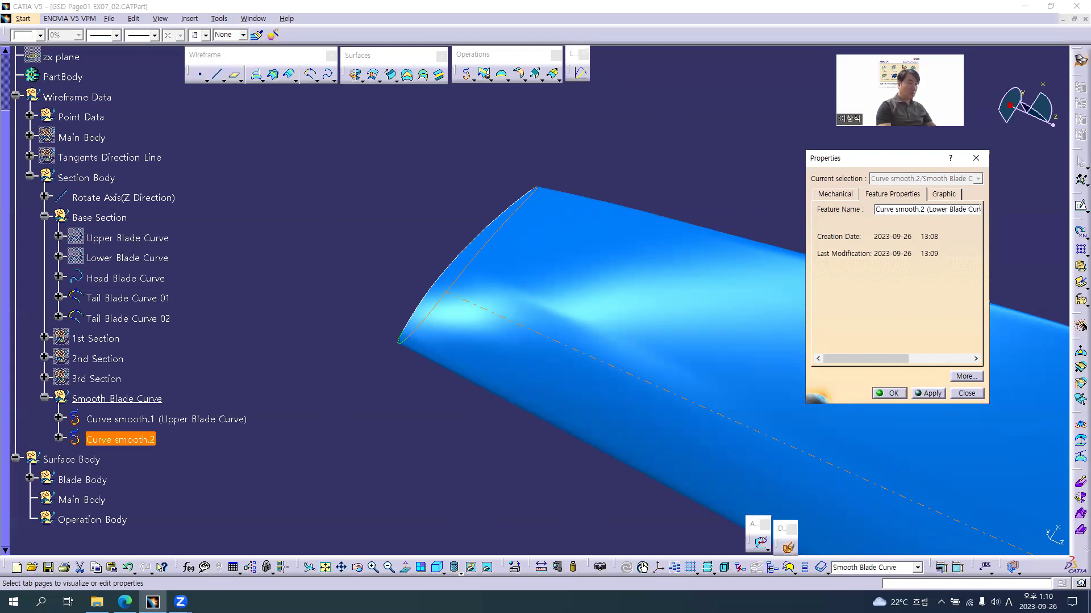
type("ve)")
key("Return")
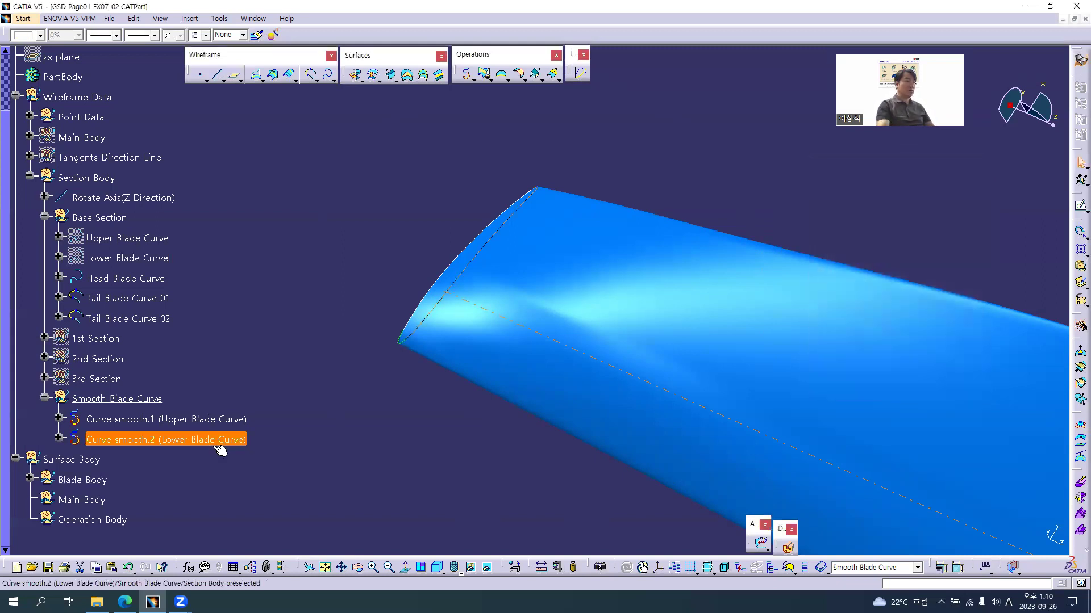
left_click(341, 329)
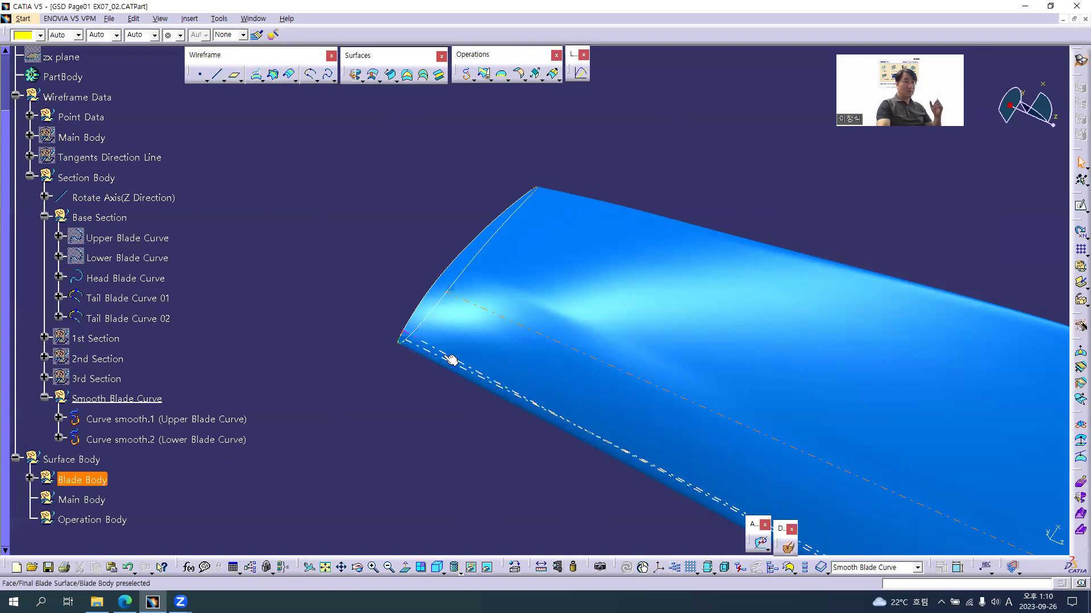
Replace the Upper Blade Curve of the Base Section with Curve smooth.1 (Upper Blade Curve), keeping the replaced element.
middle_click_drag(516, 340, 511, 324)
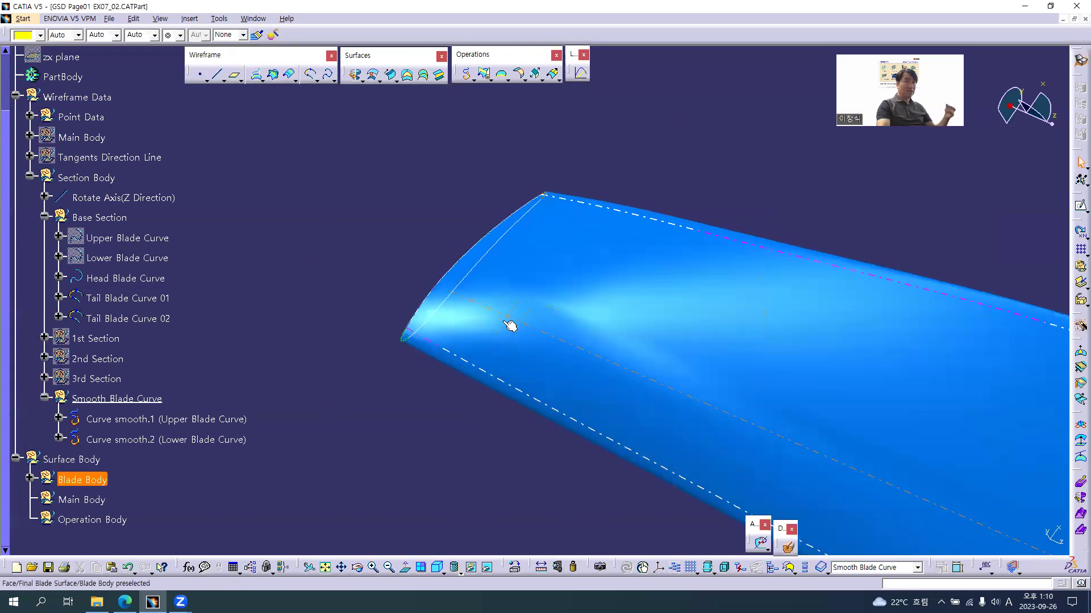
middle_click_drag(523, 308, 529, 354)
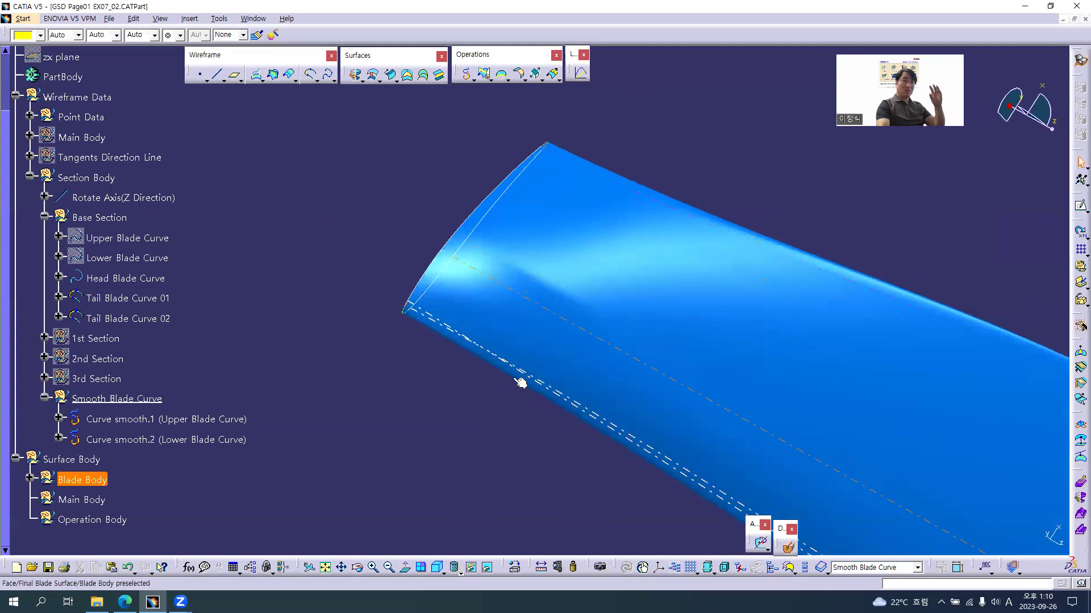
middle_click_drag(487, 433, 625, 282)
middle_click_drag(513, 419, 487, 301)
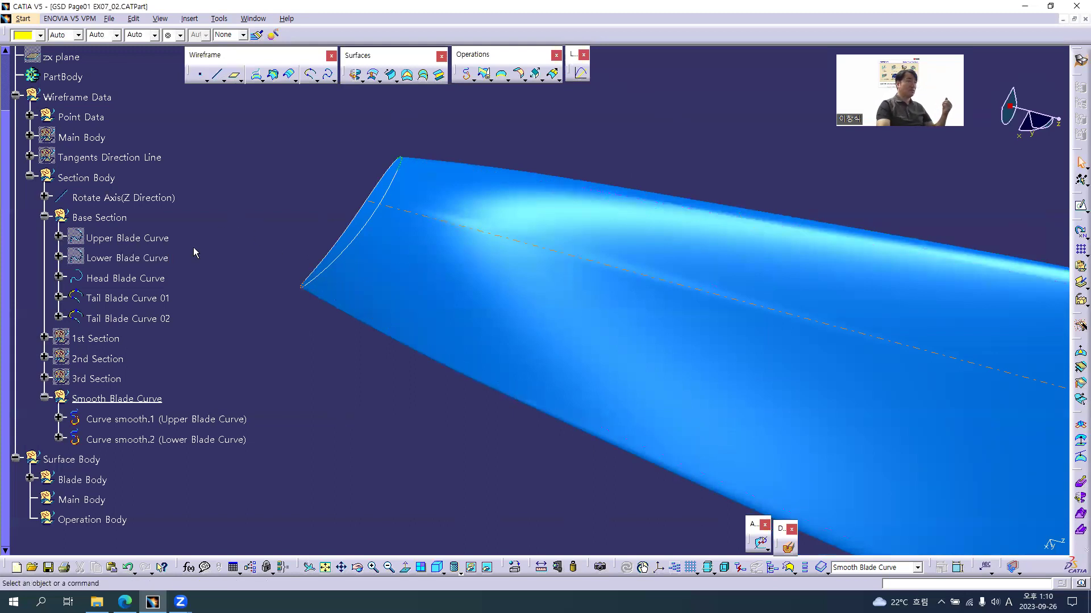
right_click(152, 243)
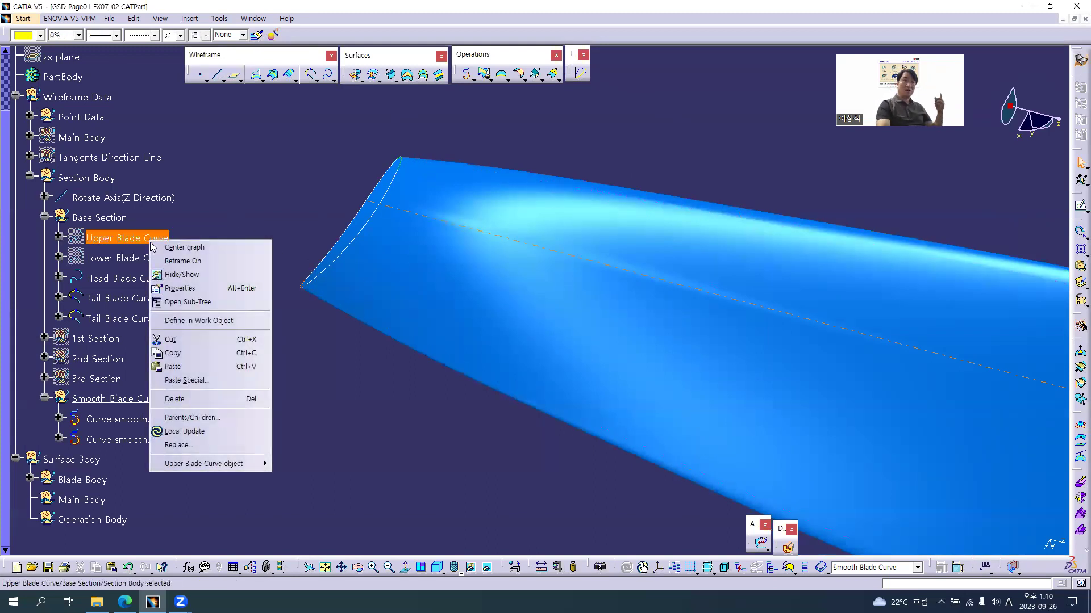
left_click(199, 445)
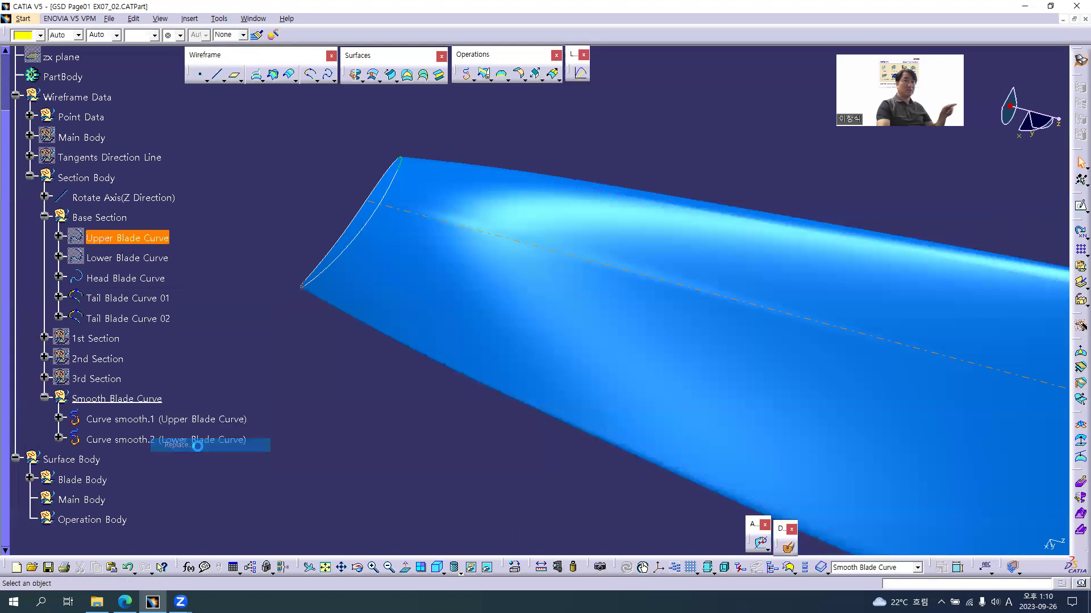
left_click(204, 423)
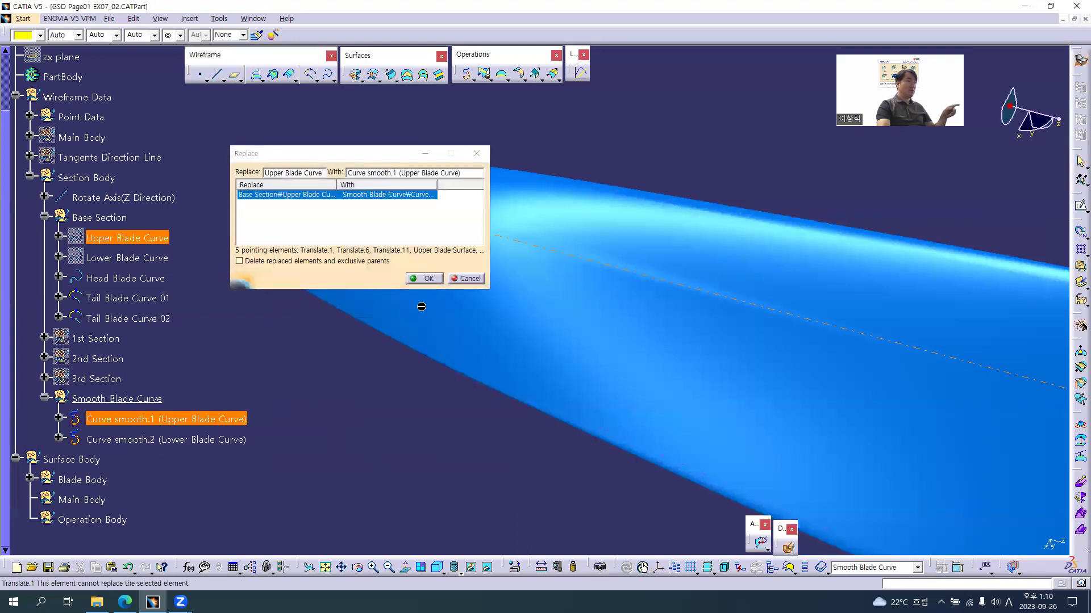
left_click(425, 278)
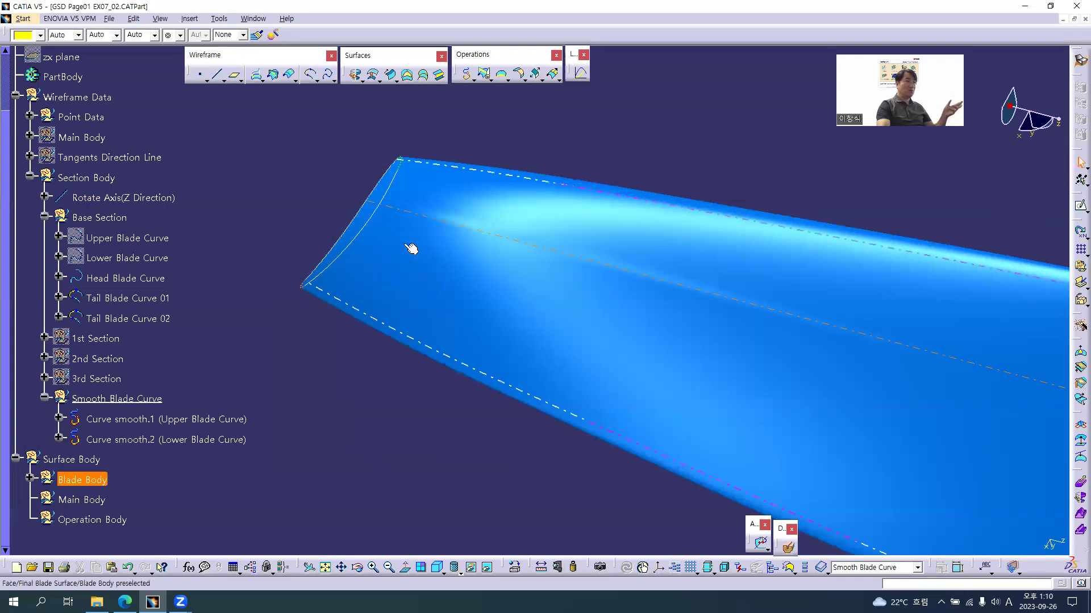
Replace the Lower Blade Curve of the Base Section with Curve smooth.2 (Lower Blade Curve), keeping the replaced element.
left_click(151, 256)
right_click(147, 256)
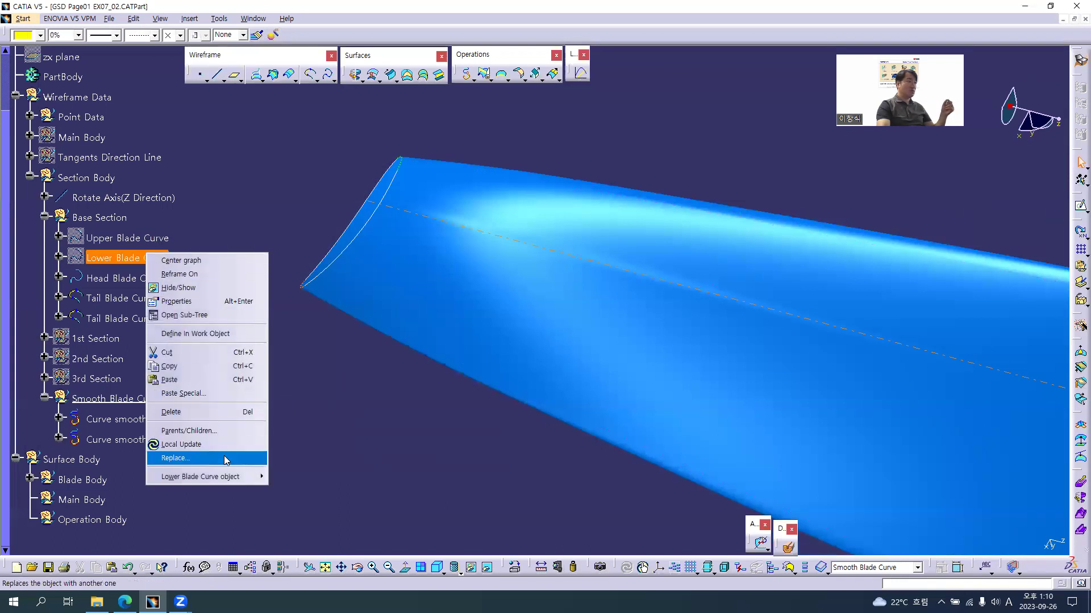
left_click(224, 456)
left_click(200, 441)
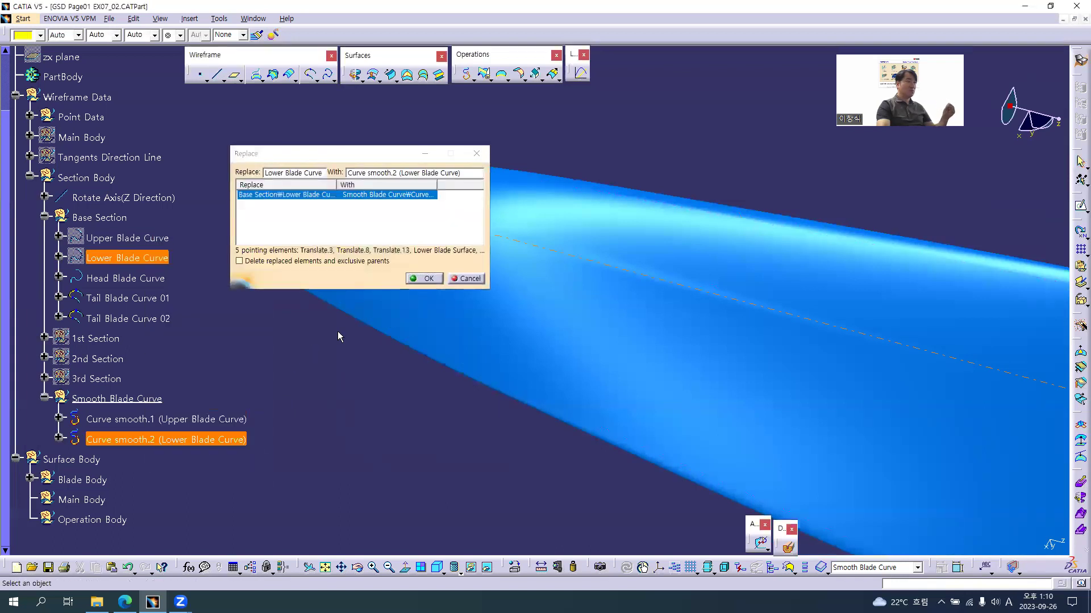
left_click(422, 279)
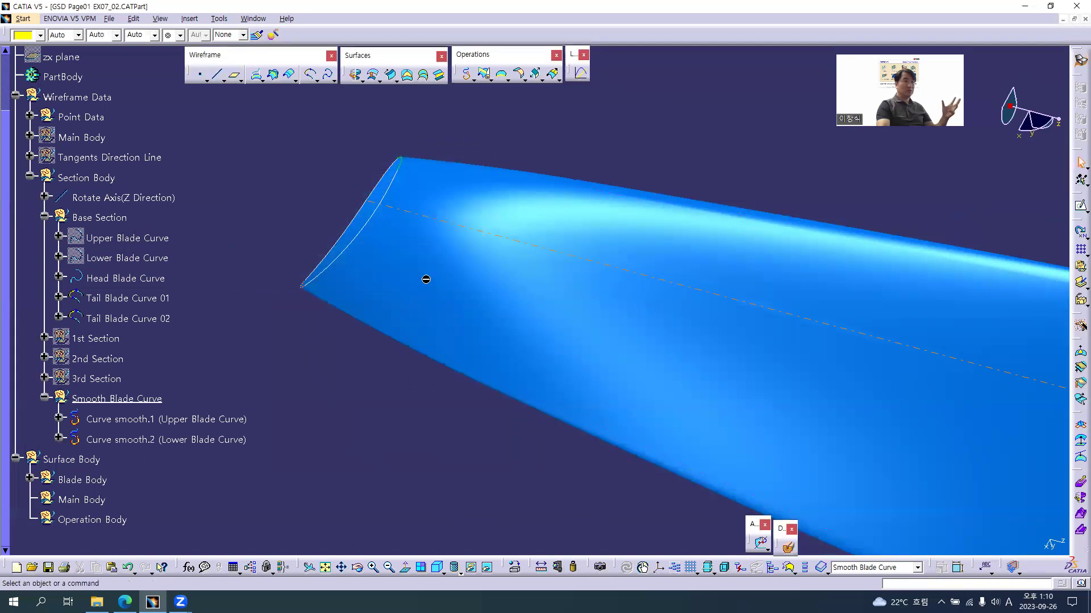
Collapse the Base Section branch and hide the Section Body set so only the blade surface shows.
middle_click_drag(602, 151, 489, 273)
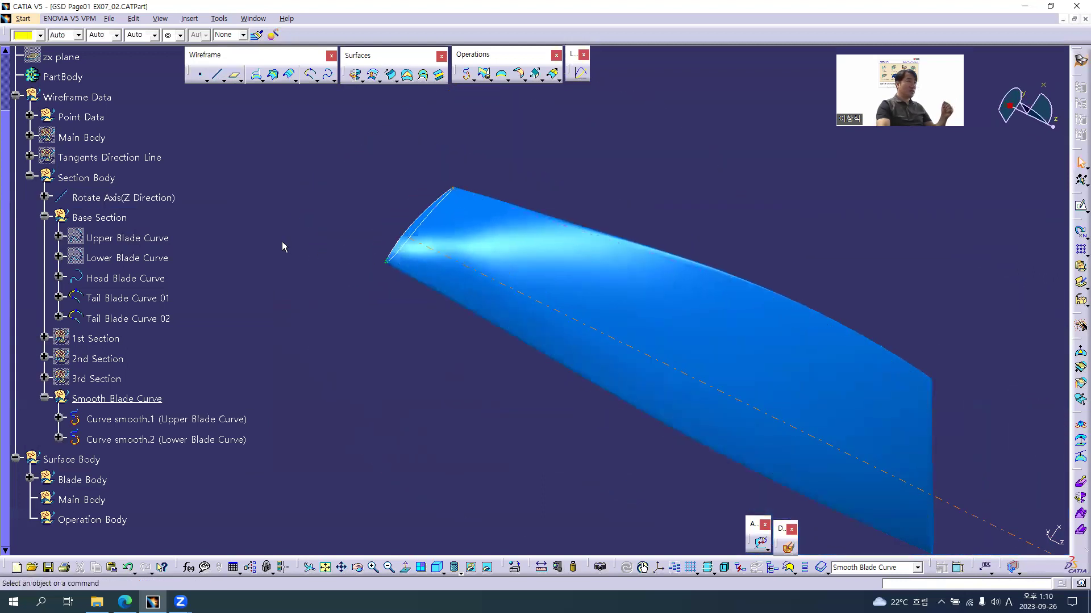
left_click(44, 217)
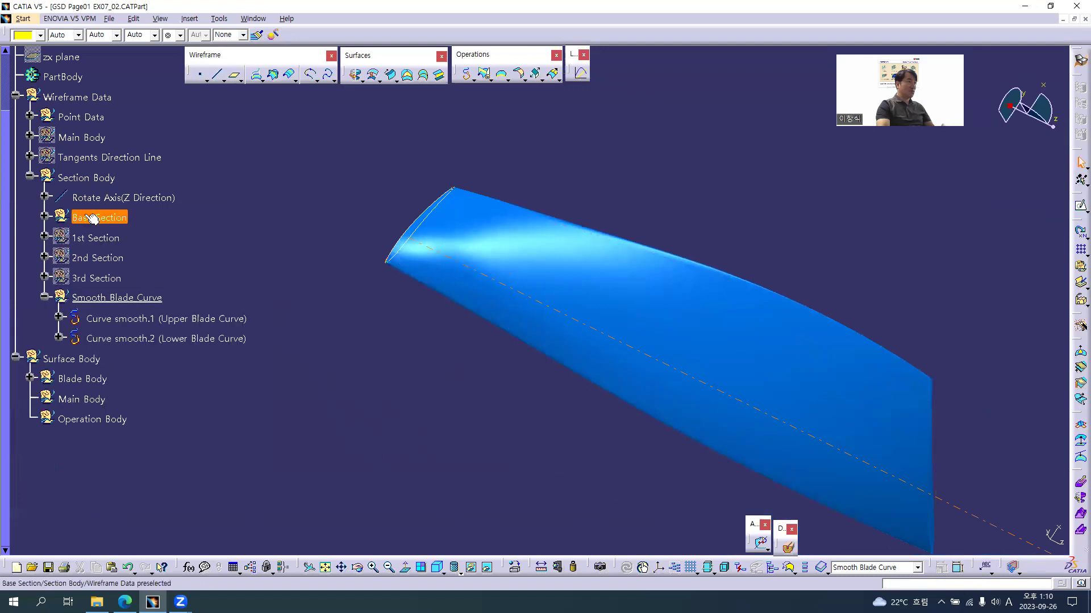
right_click(85, 179)
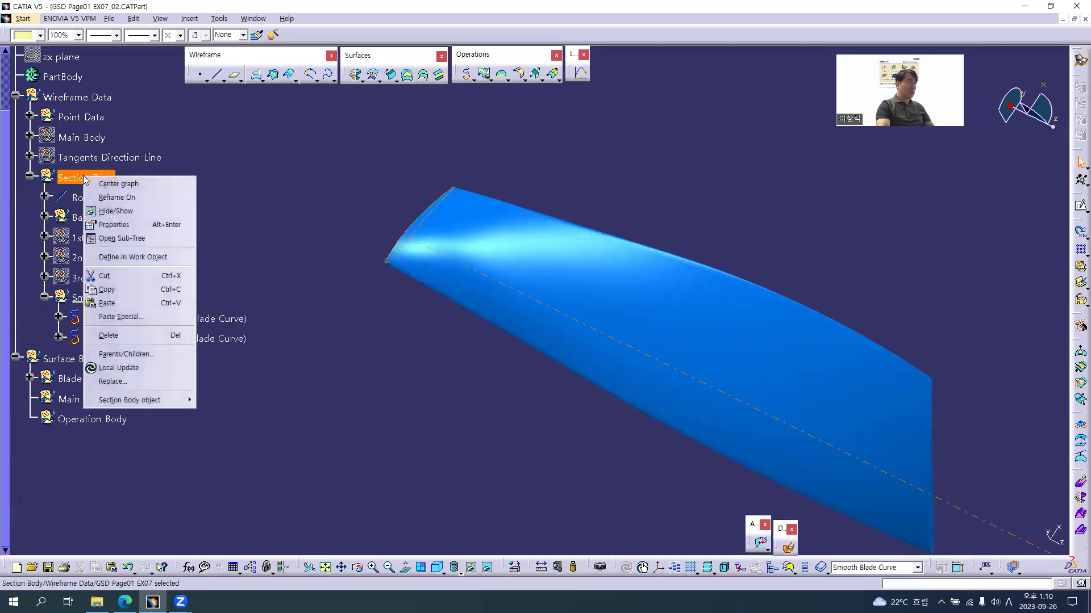
key("h")
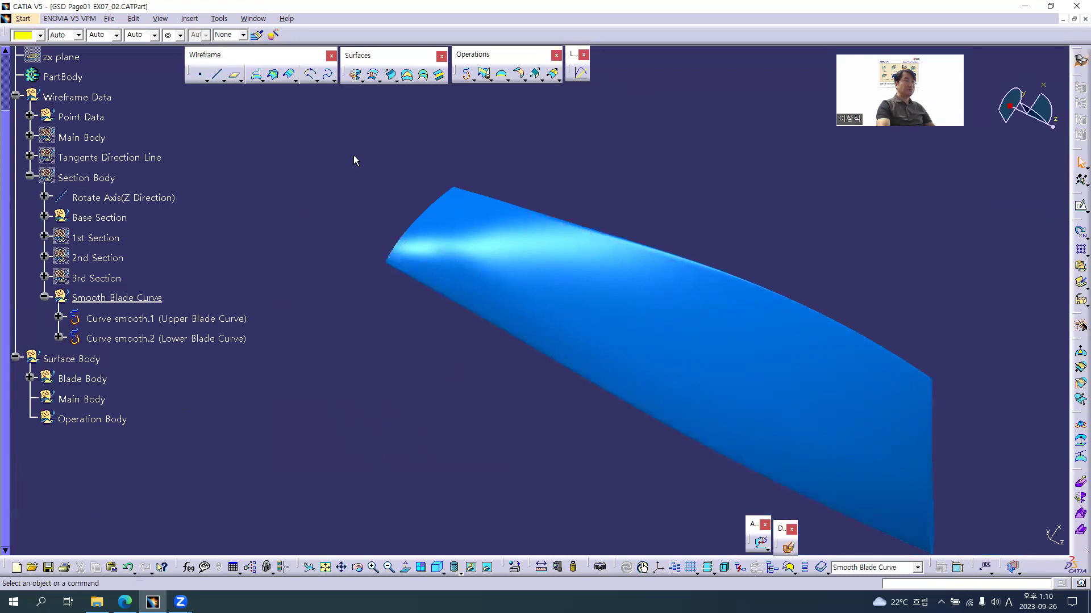
Save the part file.
key("ctrl+s")
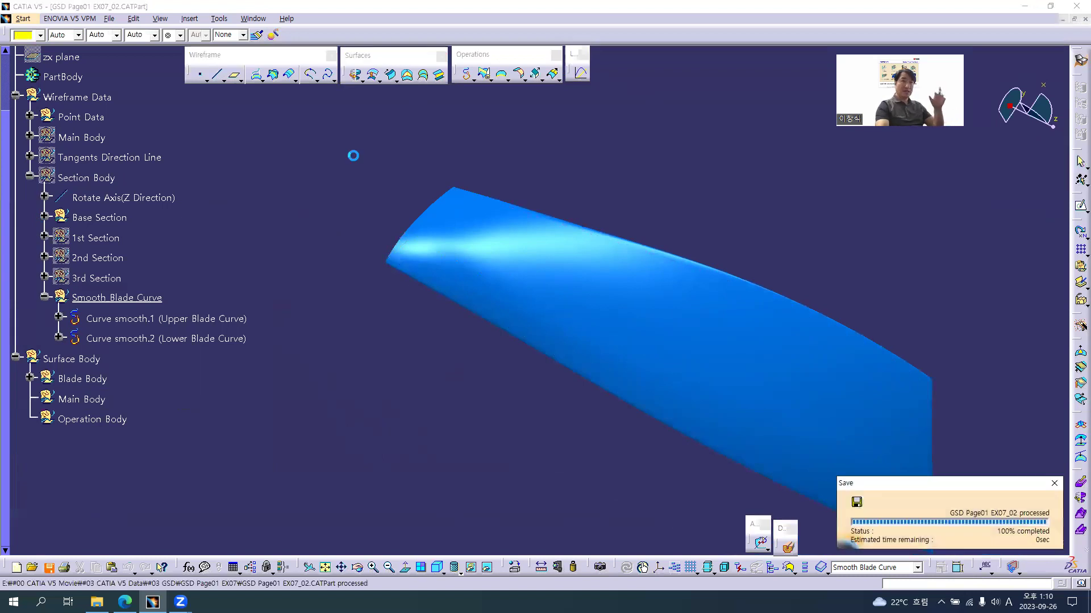
Switch the view's light sources to neon light to project highlight lines onto the blade surface.
left_click(160, 19)
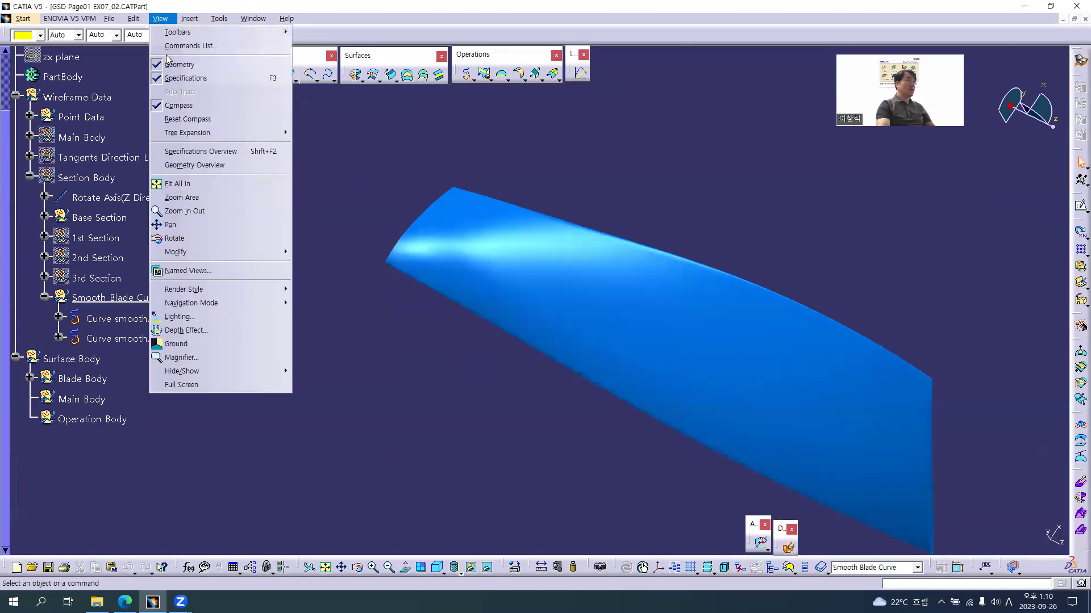
left_click(181, 316)
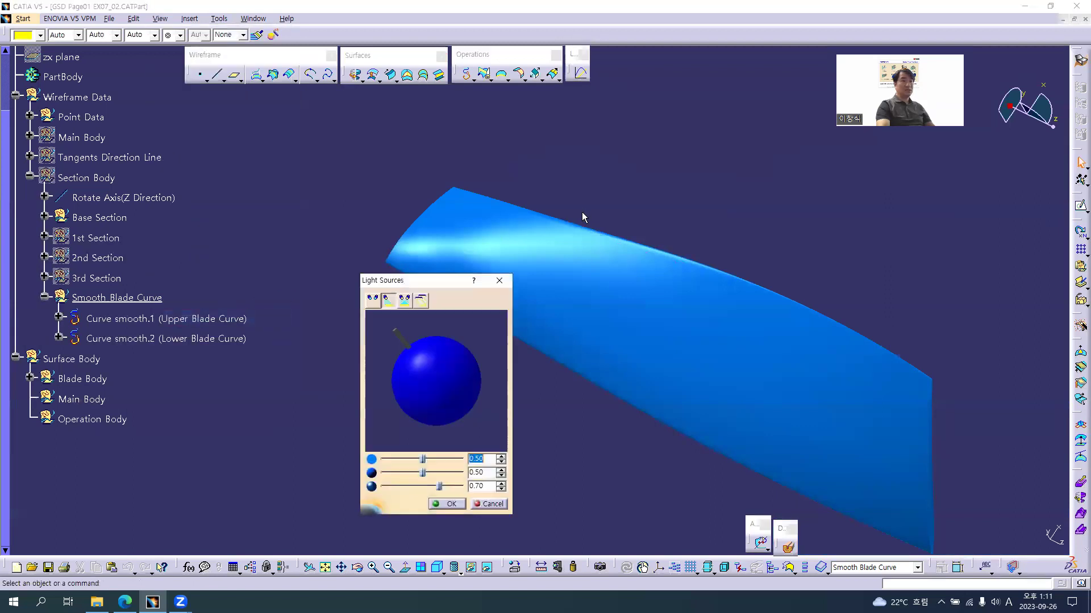
left_click(420, 299)
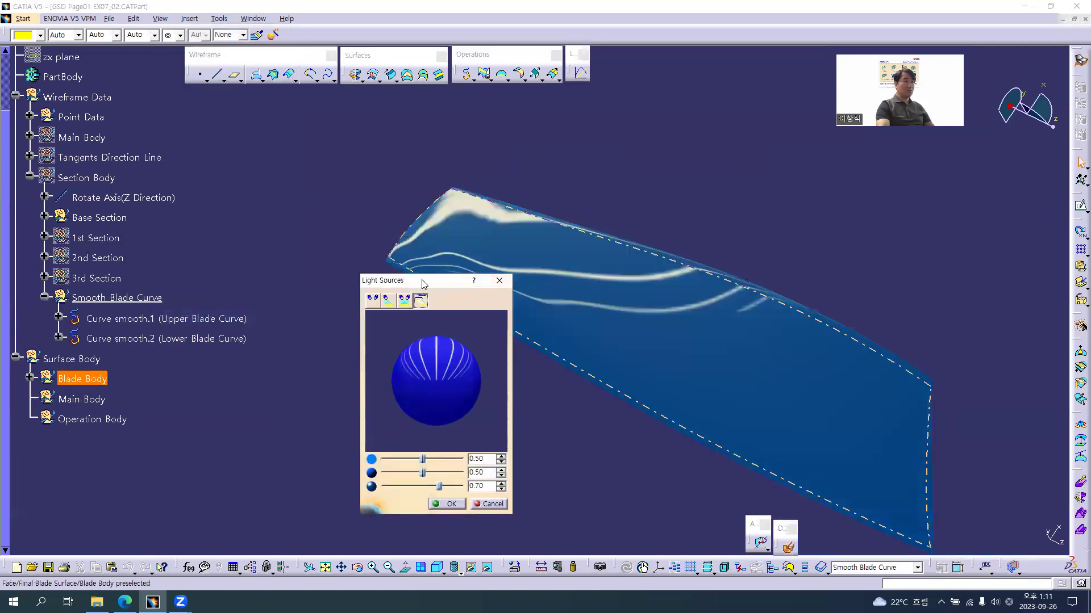
left_click_drag(422, 281, 801, 147)
Examine the flow of the neon highlight lines along the blade surface from several angles and discard the lighting change.
middle_click_drag(657, 211, 603, 173)
middle_click_drag(462, 248, 453, 287)
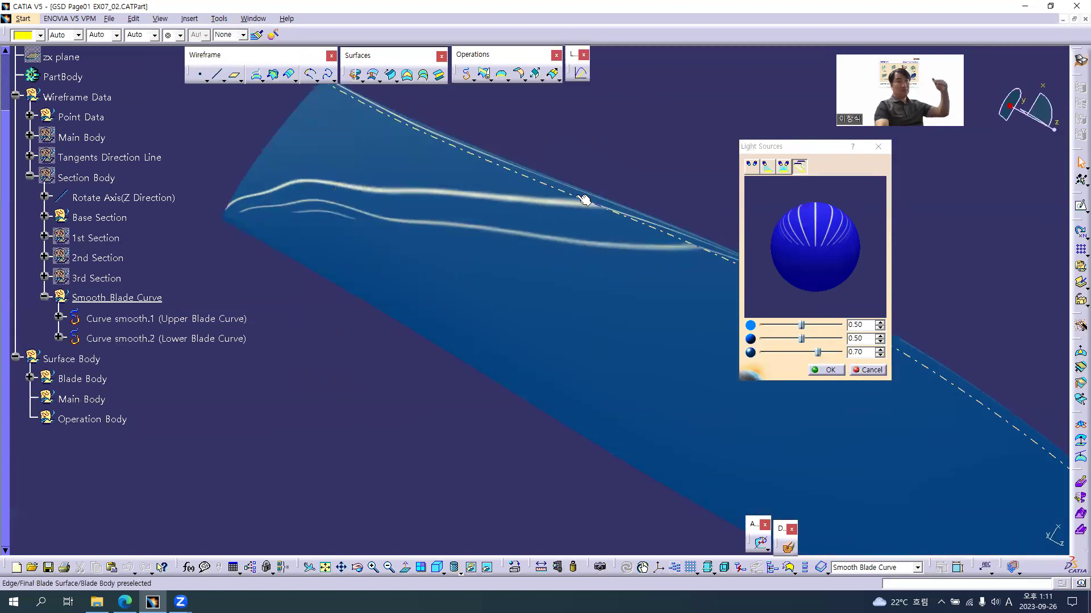
middle_click_drag(450, 309, 425, 216)
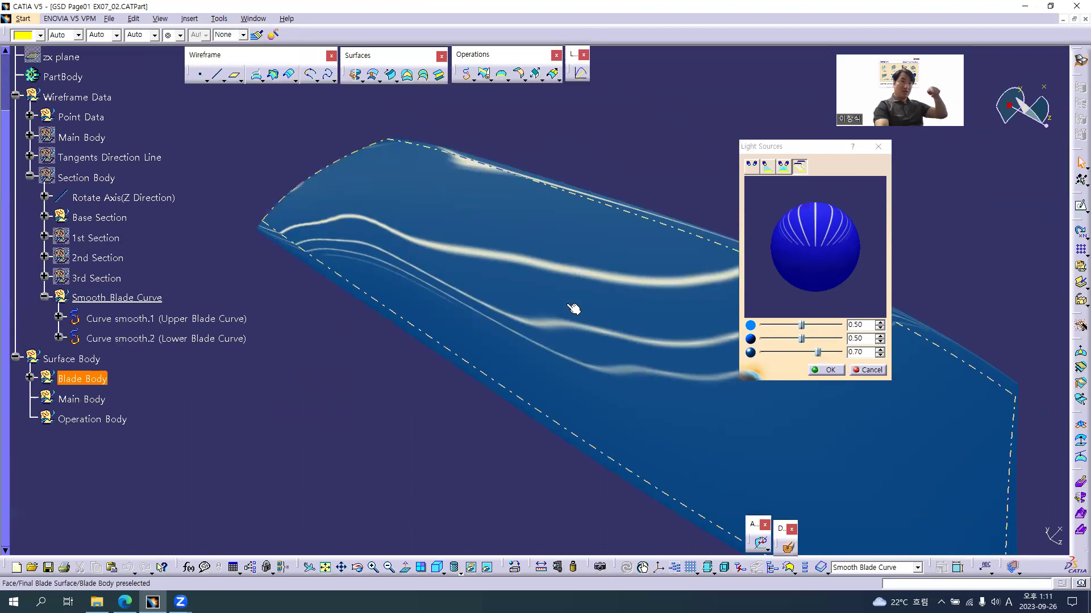
middle_click_drag(486, 311, 433, 319)
middle_click_drag(382, 418, 341, 384)
middle_click_drag(511, 406, 559, 270)
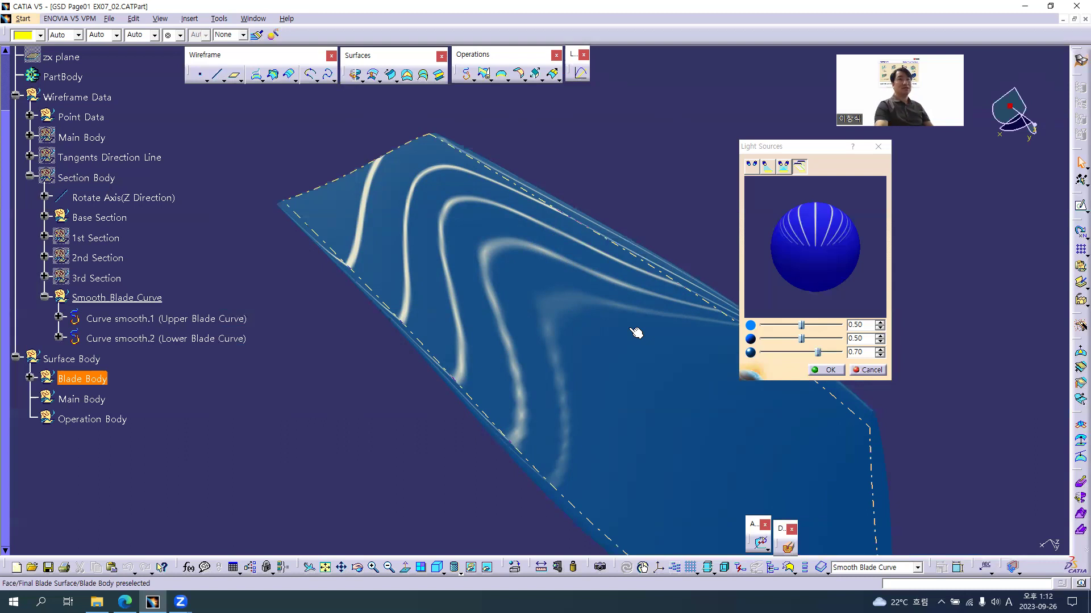
middle_click_drag(540, 304, 484, 249)
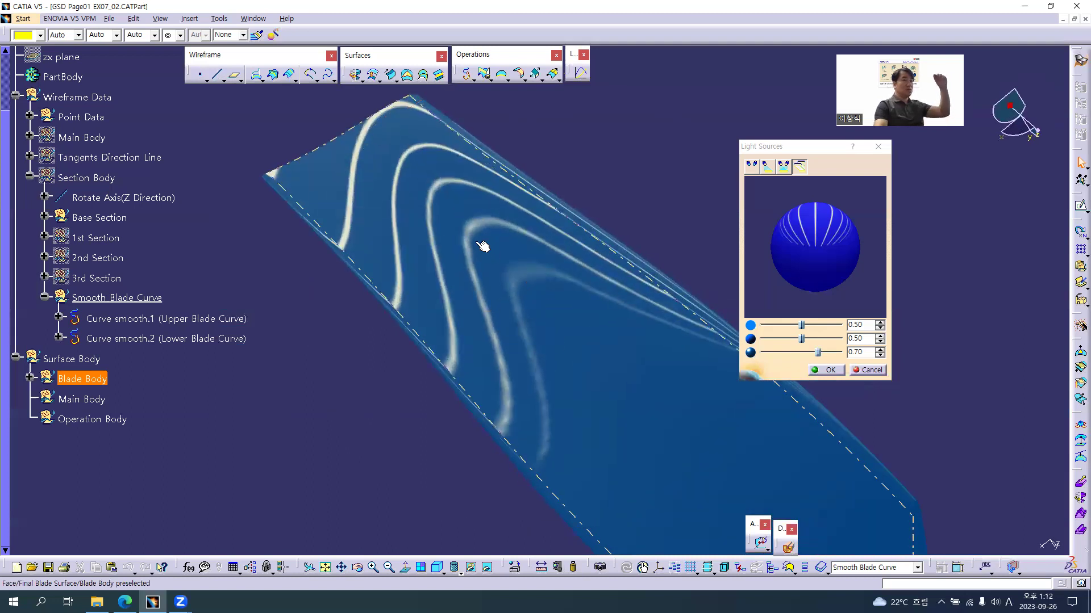
middle_click_drag(404, 201, 484, 380)
middle_click_drag(454, 171, 642, 375)
left_click(868, 371)
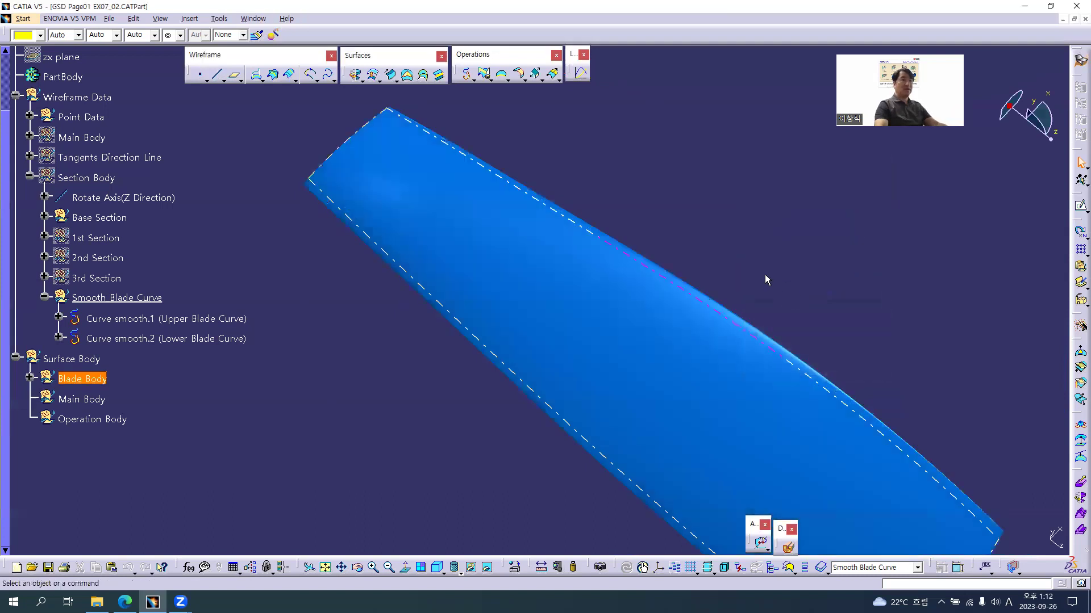
middle_click_drag(477, 250, 421, 297)
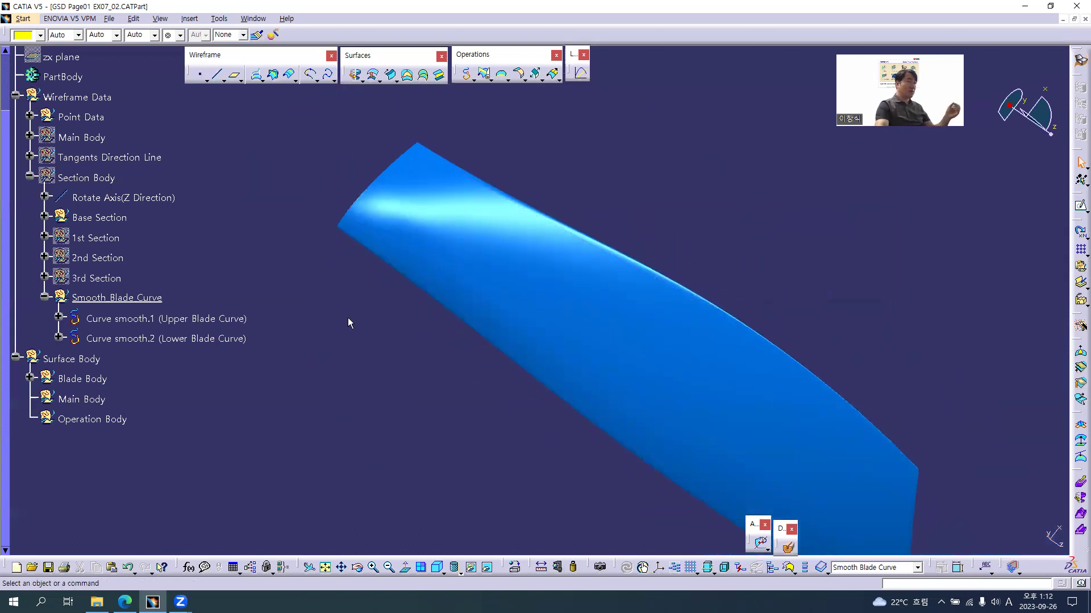
Show the Section Body set and expand the Base Section branch to compare its Upper Blade Curve with Curve smooth.1.
right_click(81, 178)
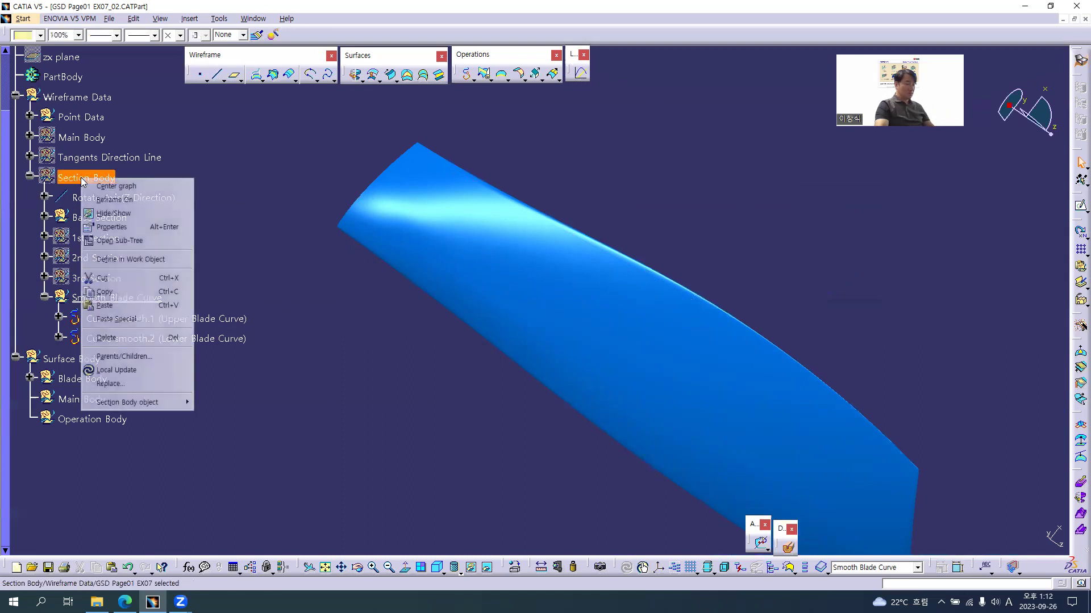
key("Escape")
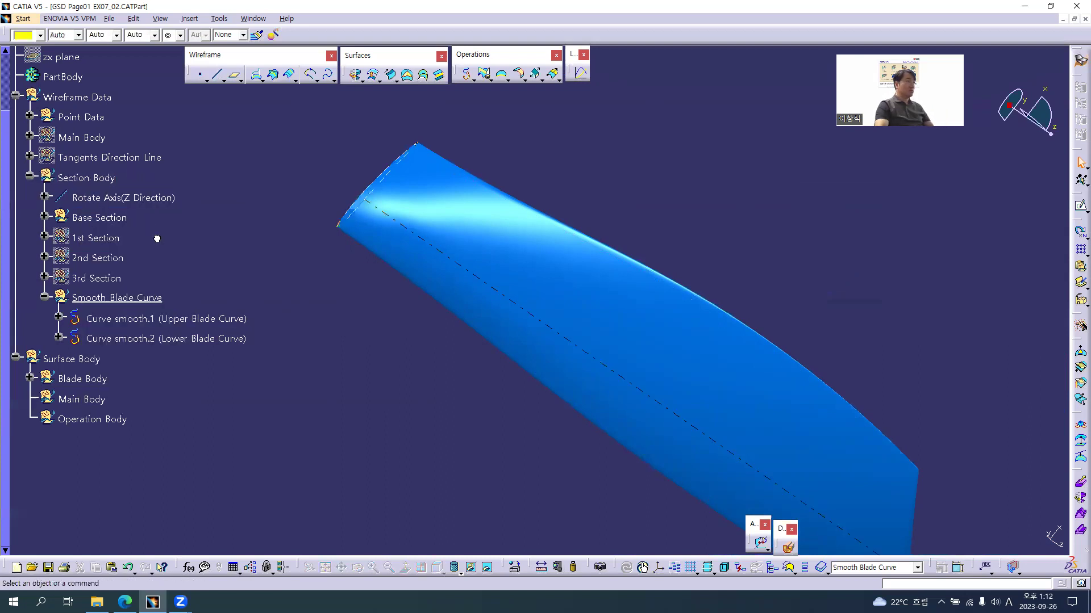
left_click(45, 218)
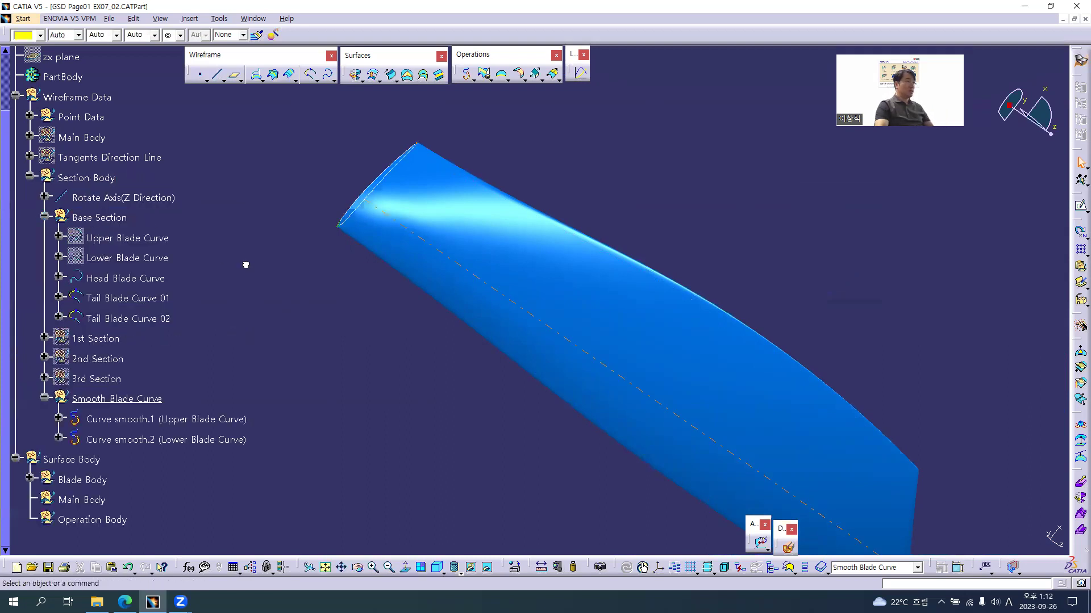
left_click(147, 239)
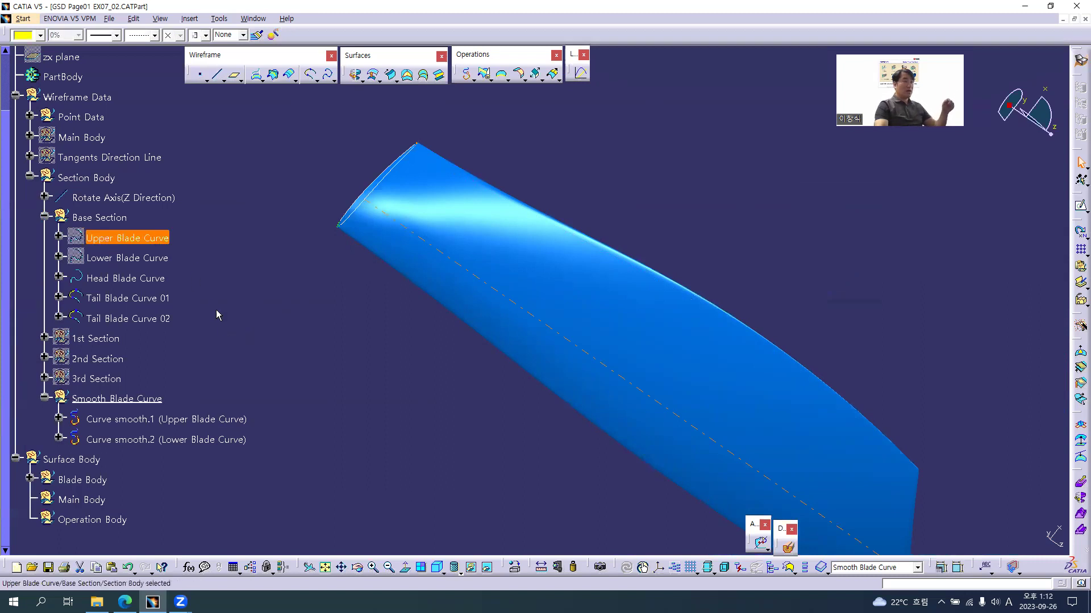
left_click(213, 418)
left_click(260, 347)
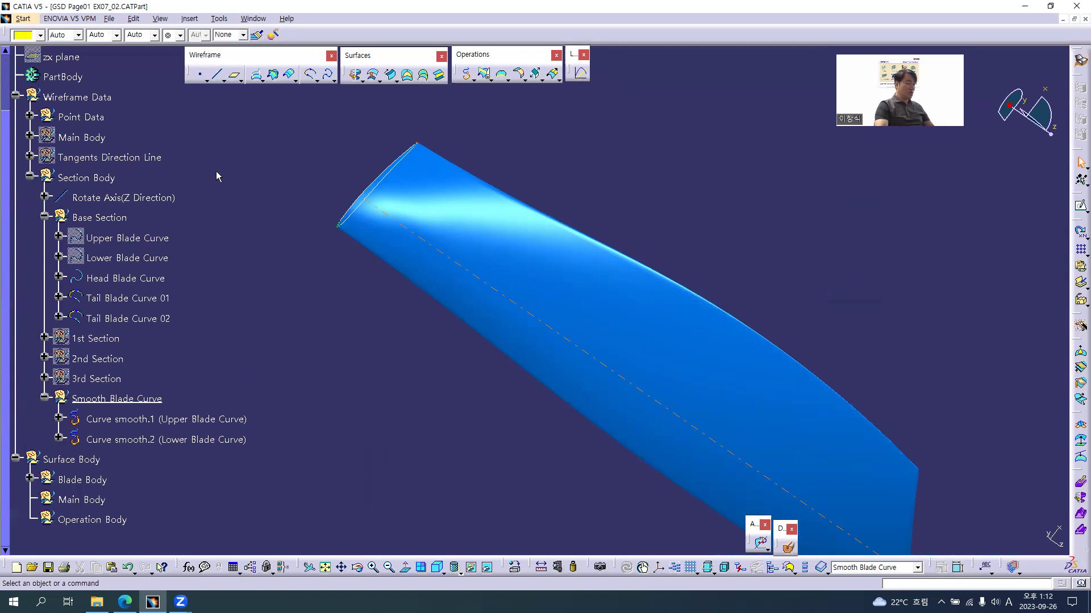
Save the part and switch to the FreeStyle workbench.
key("ctrl+s")
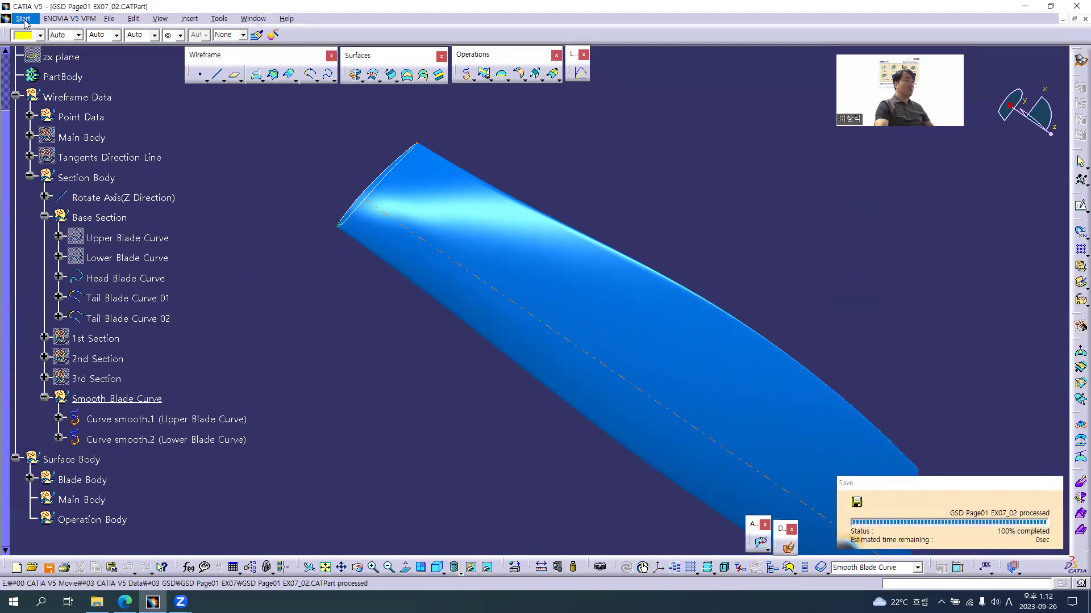
left_click(23, 18)
mouse_move(110, 121)
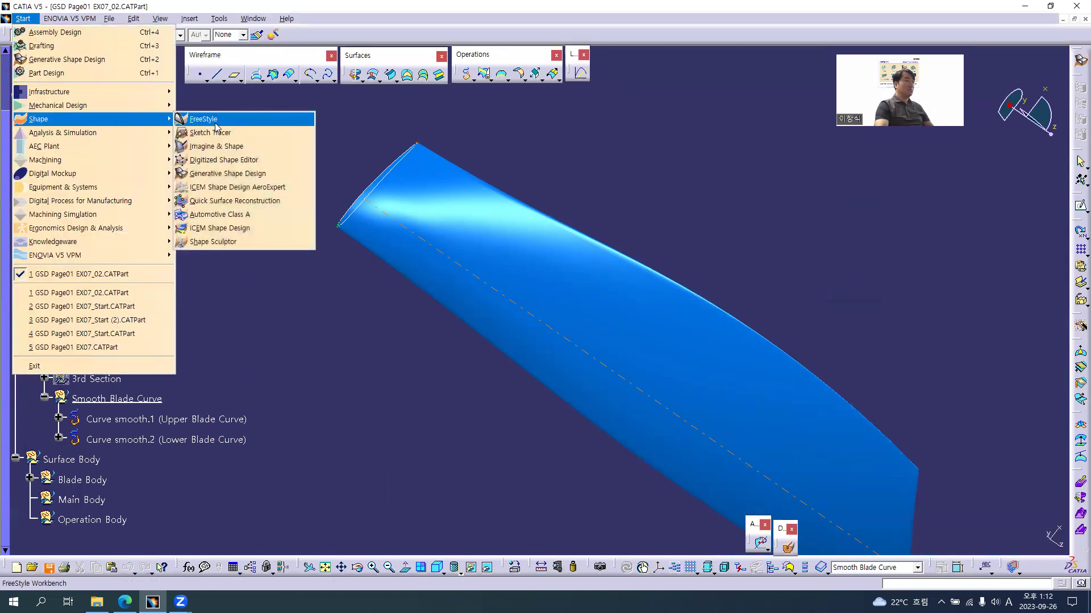
left_click(204, 119)
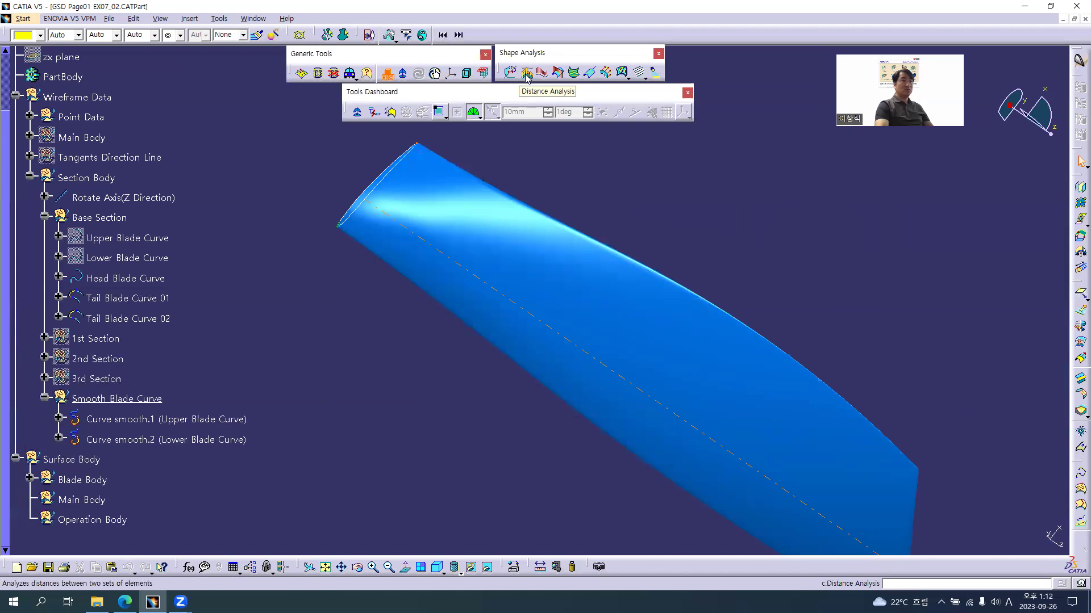
Run a Distance Analysis with the Upper Blade Curve as first set and Curve smooth.1 (Upper Blade Curve) as second set.
left_click(526, 73)
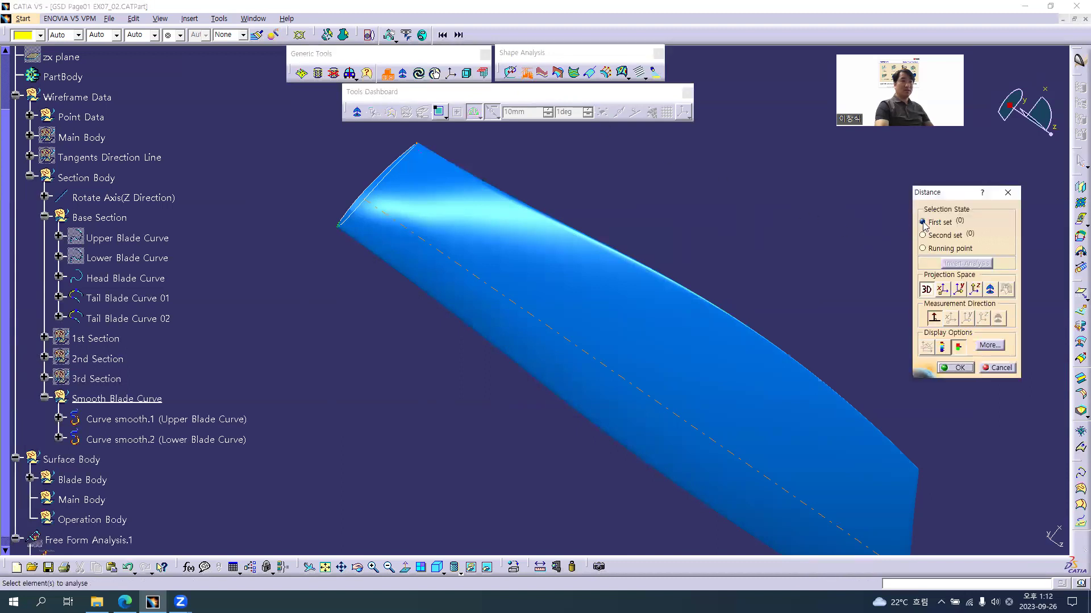
left_click(130, 238)
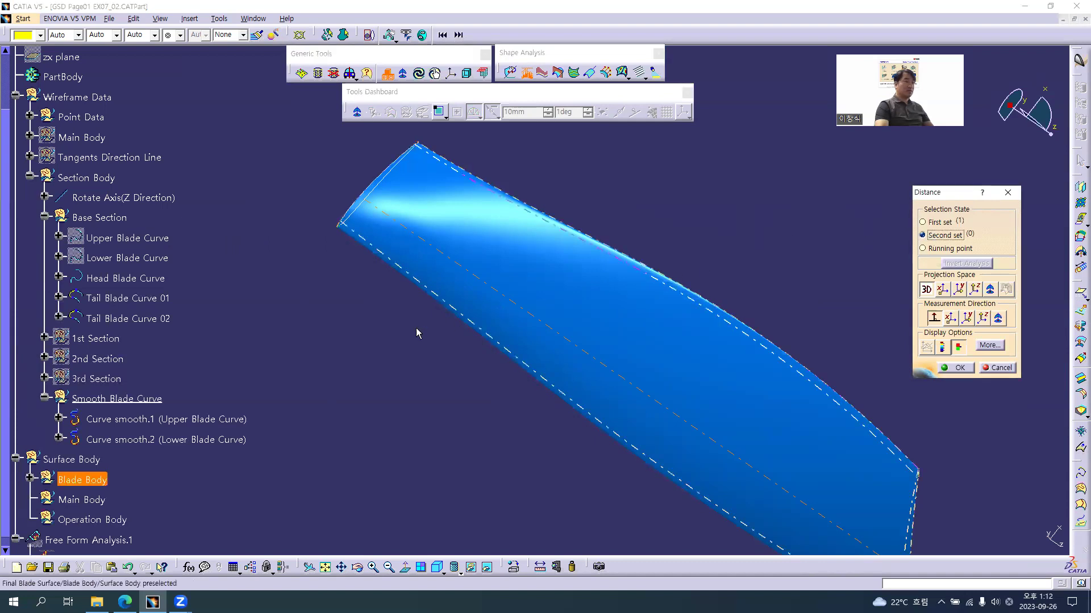
left_click(207, 419)
middle_click_drag(369, 270, 639, 219)
scroll(142, 485, "down", 2)
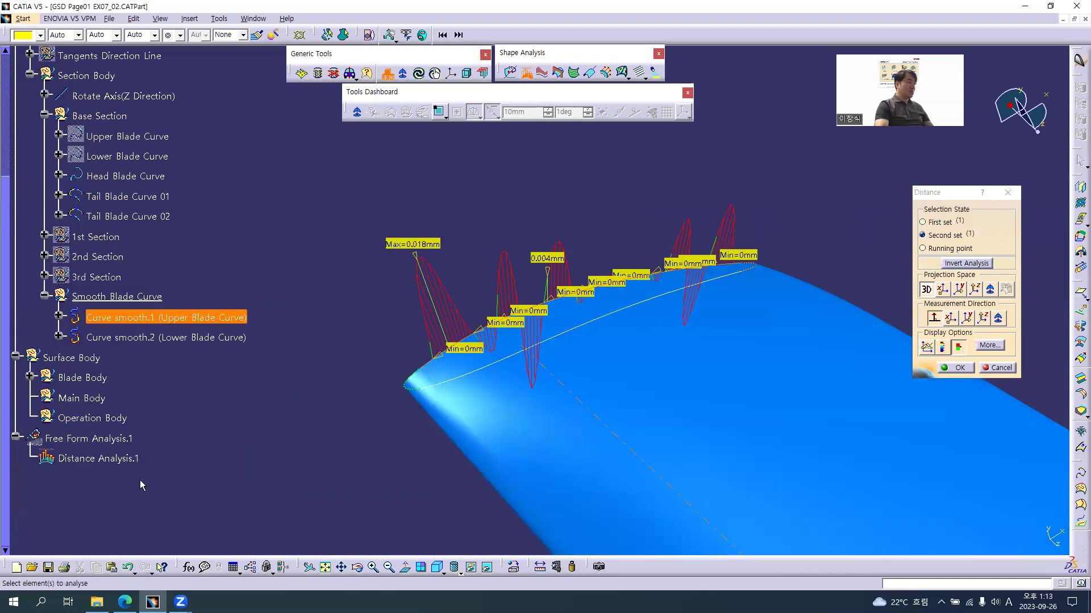
Hide the Surface Body, examine the upper curve's deviation spikes with the extended display options, and cancel the analysis.
right_click(74, 359)
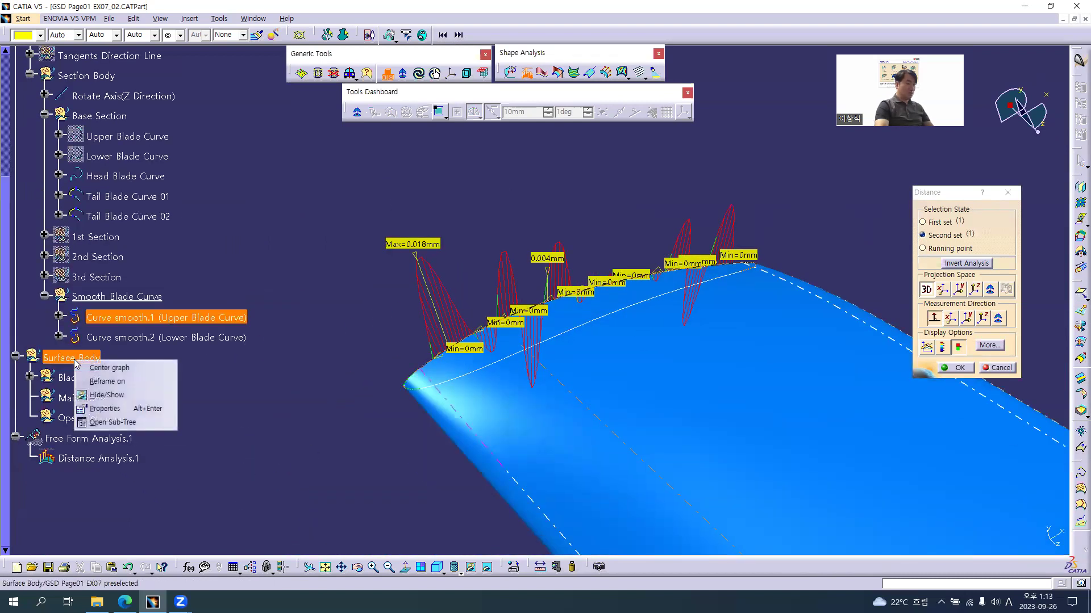
left_click(128, 409)
middle_click_drag(513, 433, 457, 335)
middle_click_drag(629, 417, 604, 340)
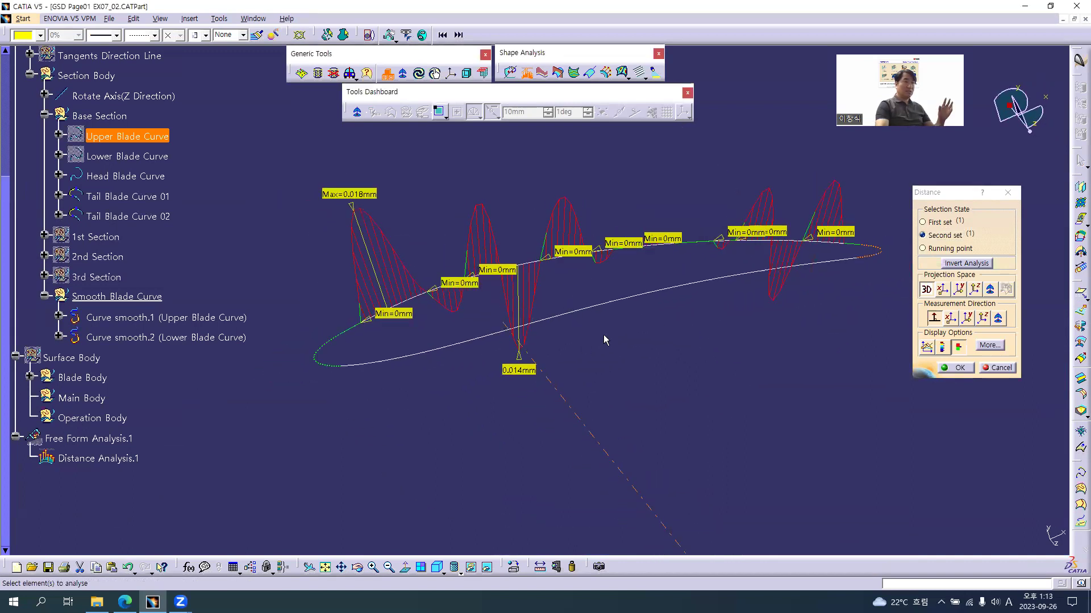
left_click(989, 346)
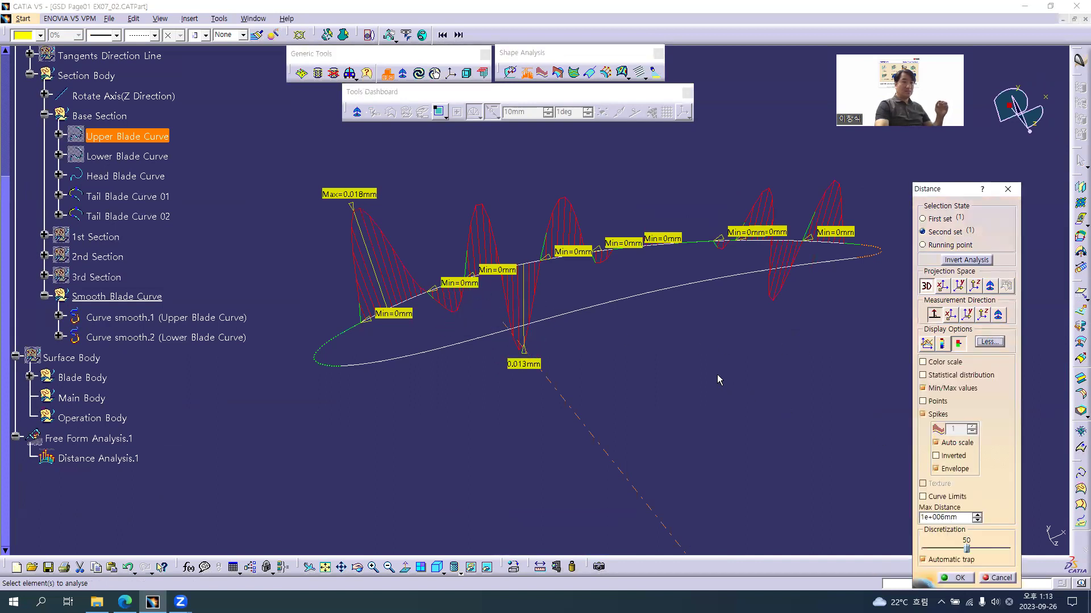
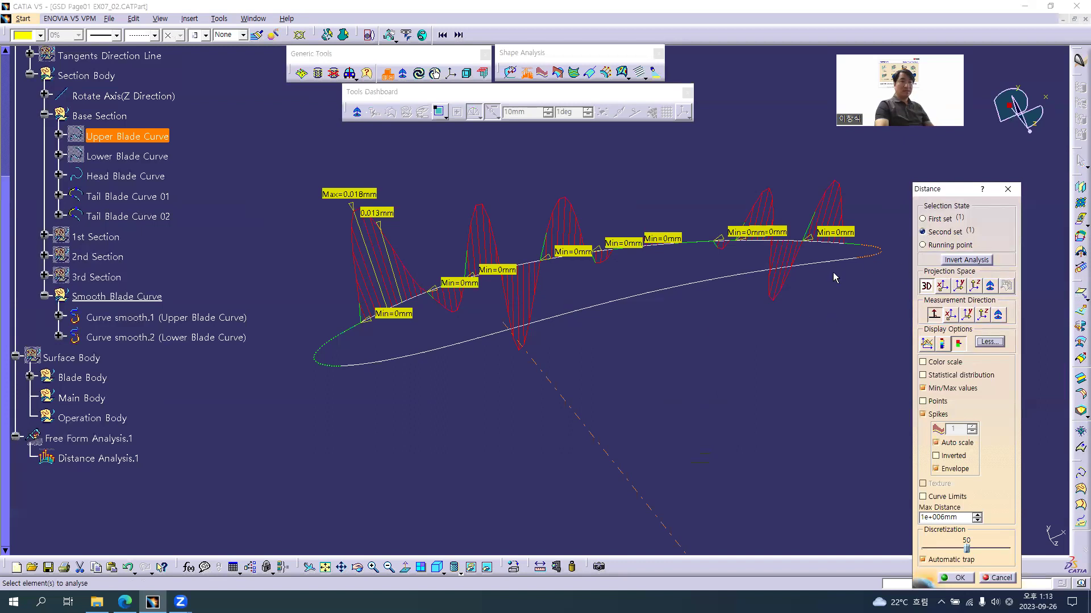
left_click(691, 290)
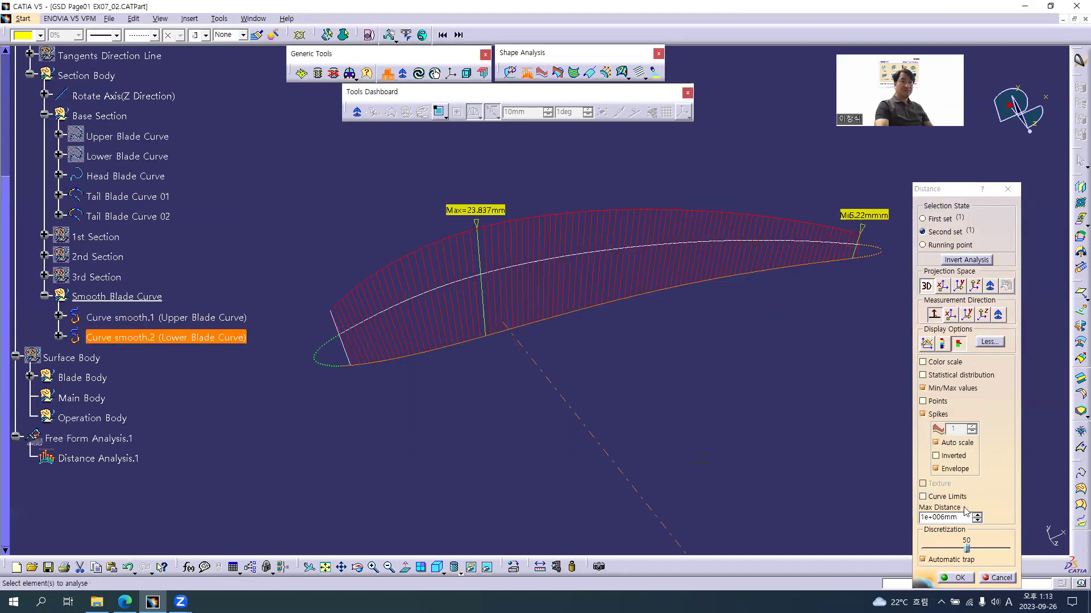
left_click(998, 578)
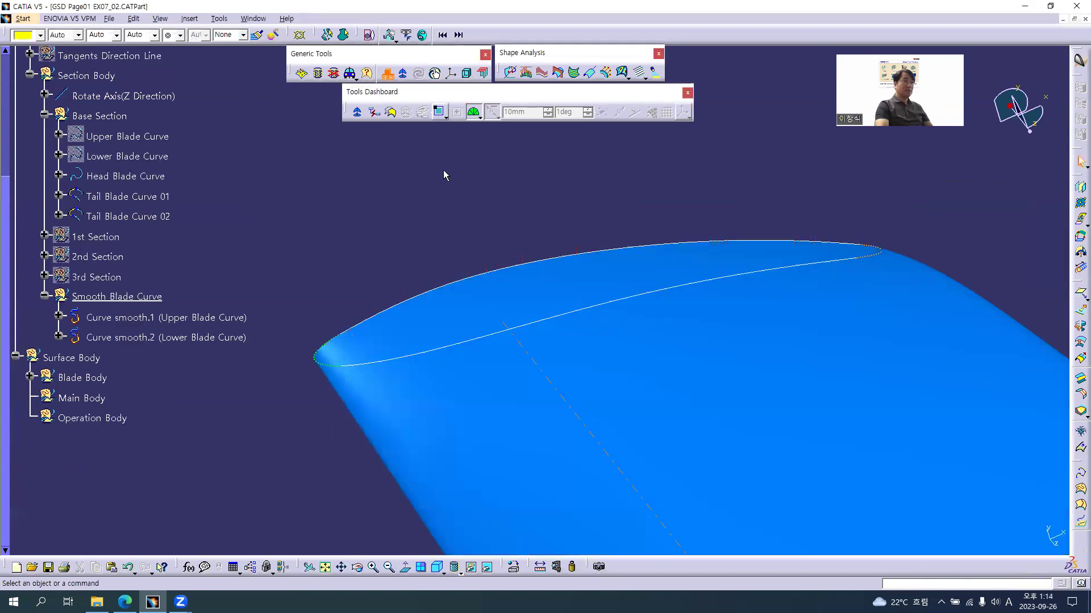
Hide the Surface Body set so only the section curves show.
right_click(71, 360)
left_click(102, 162)
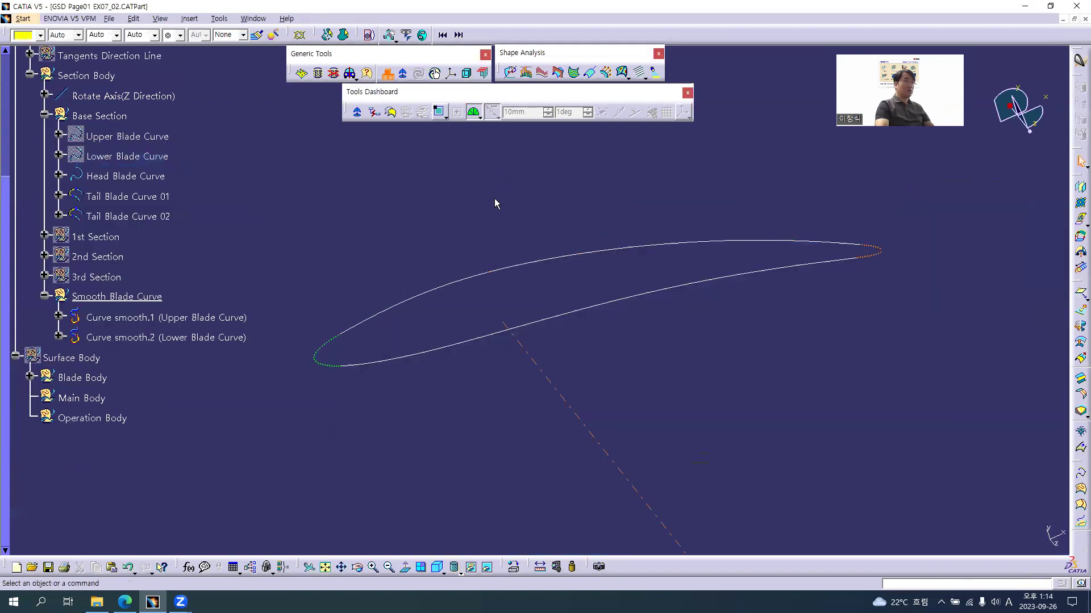
Analyse the distance between the Lower Blade Curve and Curve smooth.2 (Lower Blade Curve), and cancel the analysis after reading the deviation.
left_click(525, 73)
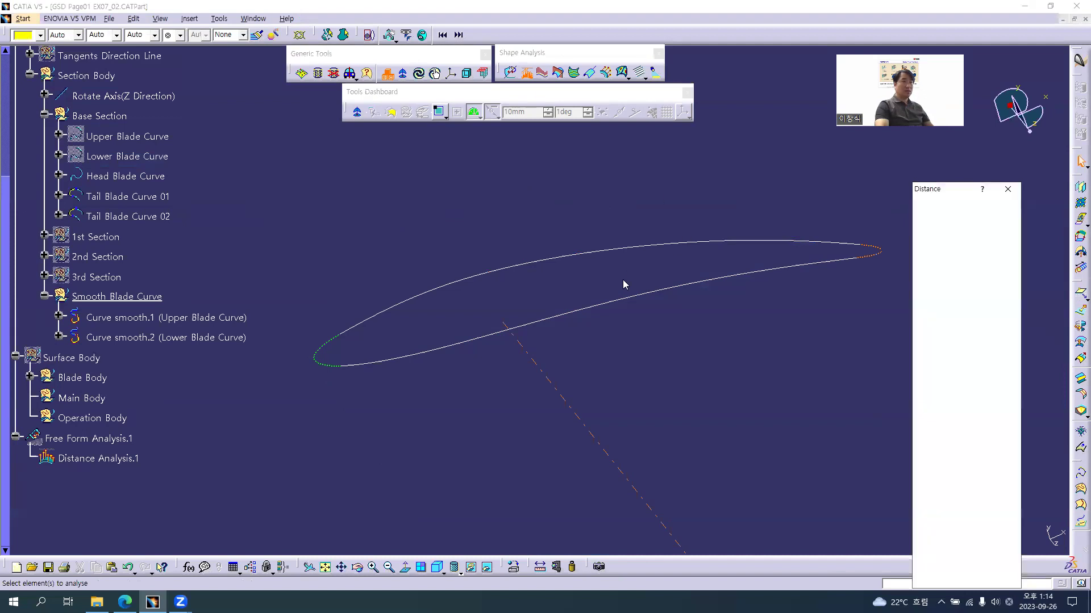
left_click(152, 158)
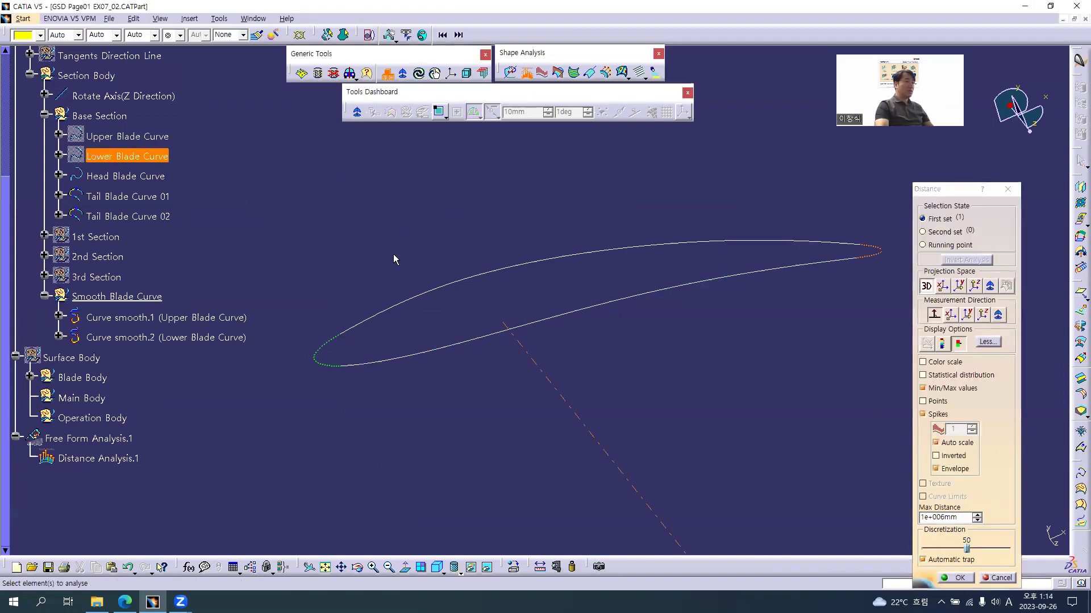
left_click(942, 232)
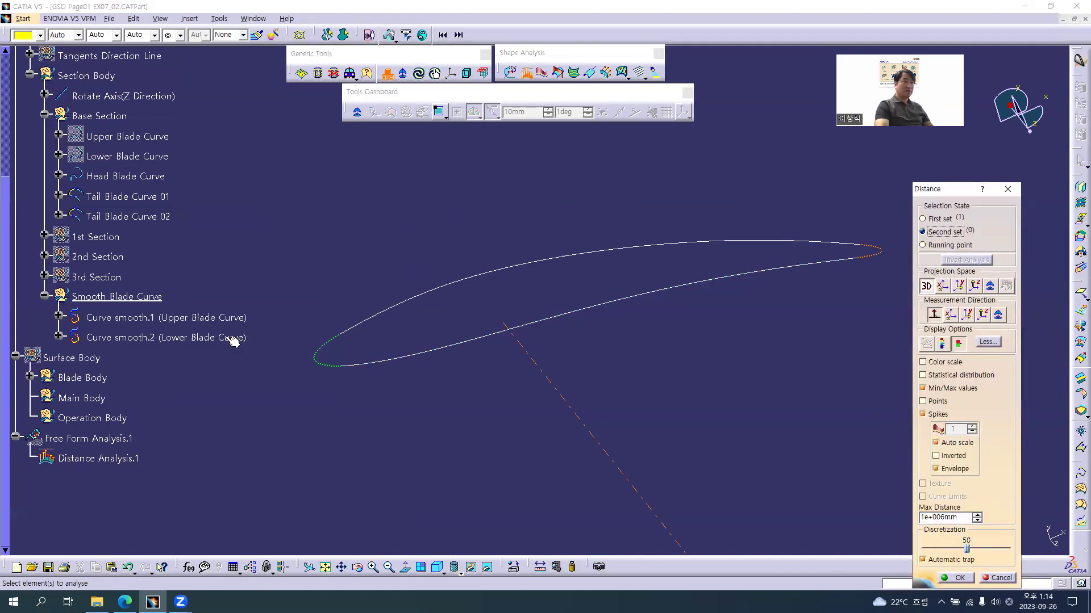
left_click(159, 339)
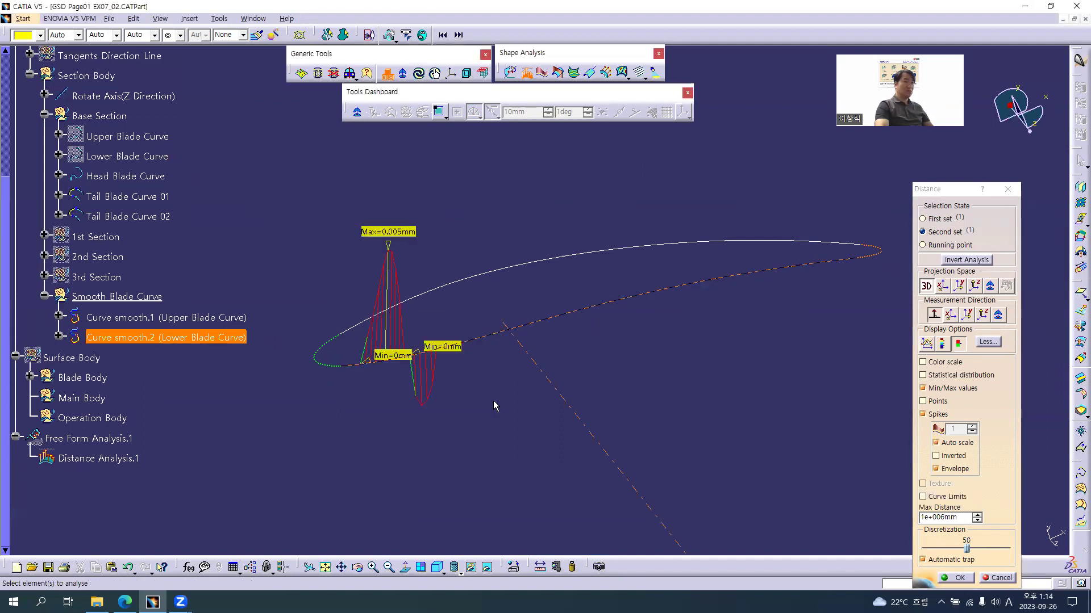
mouse_move(375, 368)
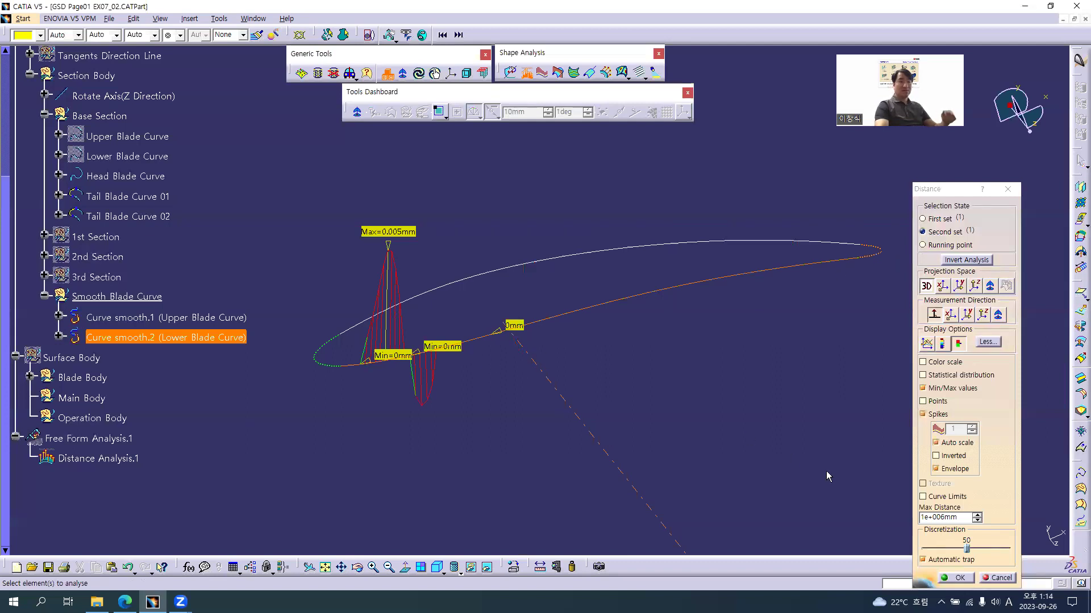
left_click(992, 579)
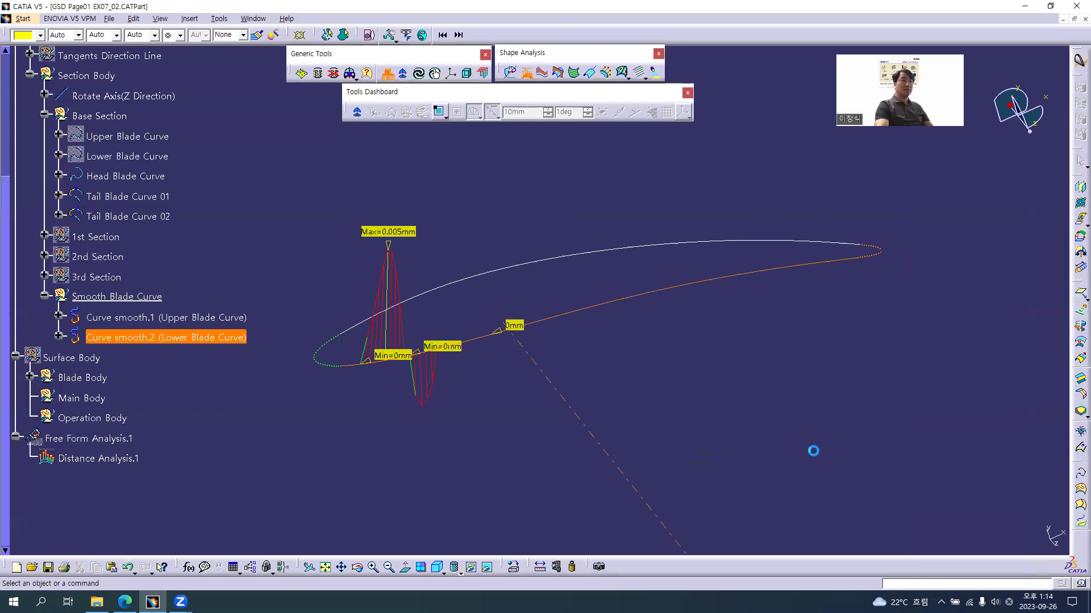
middle_click_drag(574, 317, 615, 428)
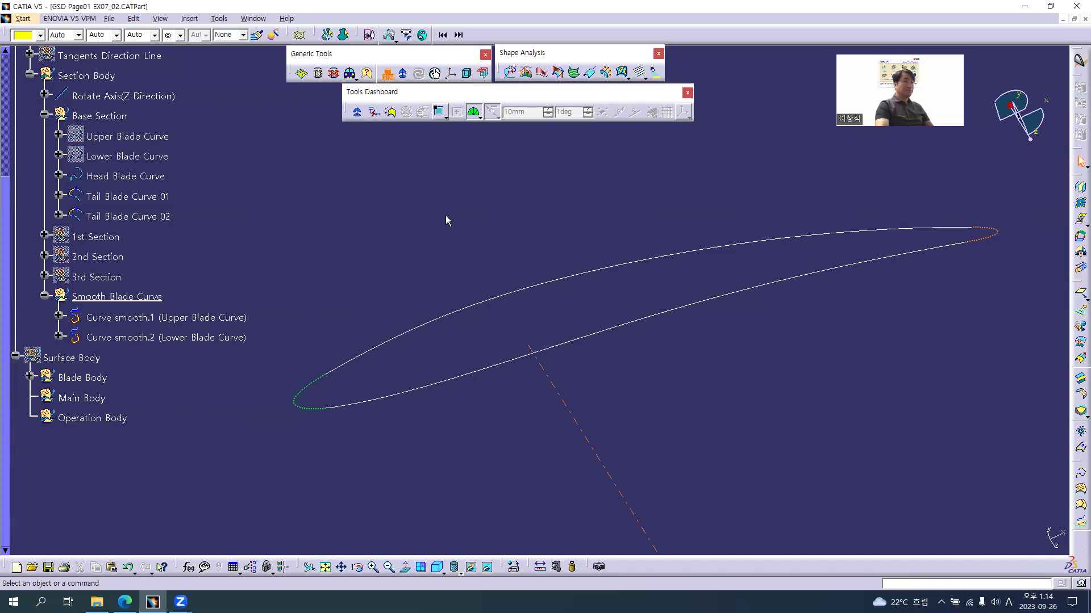
Switch to the Generative Shape Design workbench and run a Porcupine Curvature analysis on Curve smooth.1 (Upper Blade Curve).
key("ctrl+g")
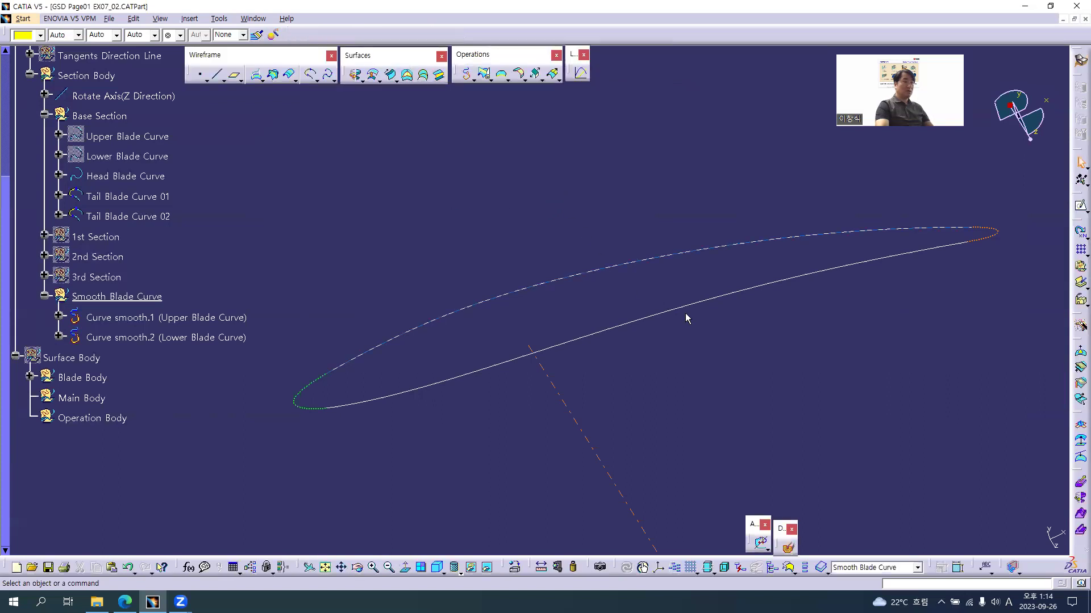
middle_click_drag(630, 389, 585, 383)
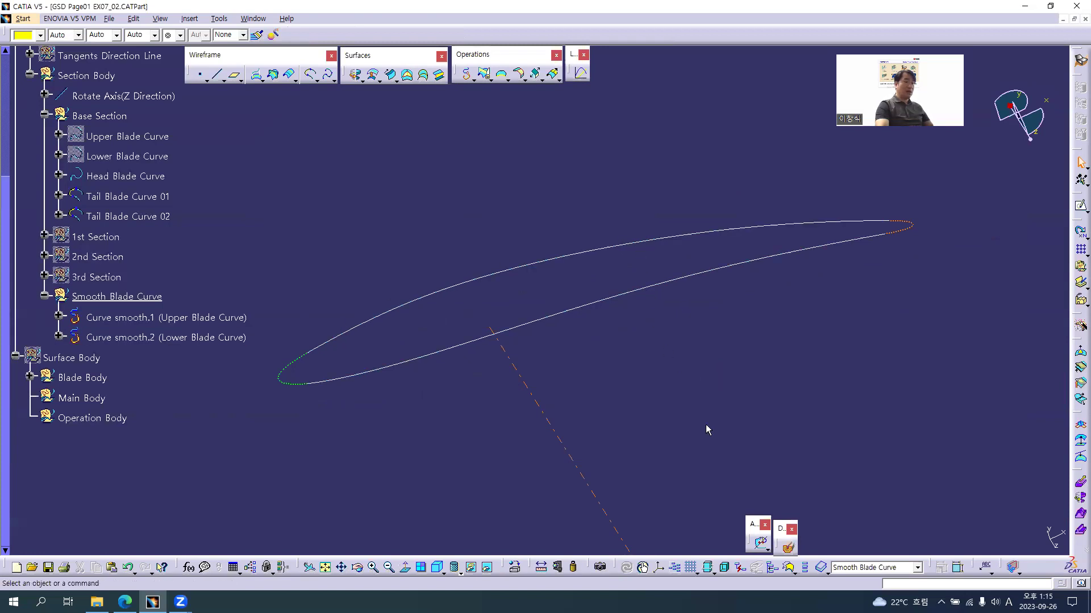
left_click(769, 551)
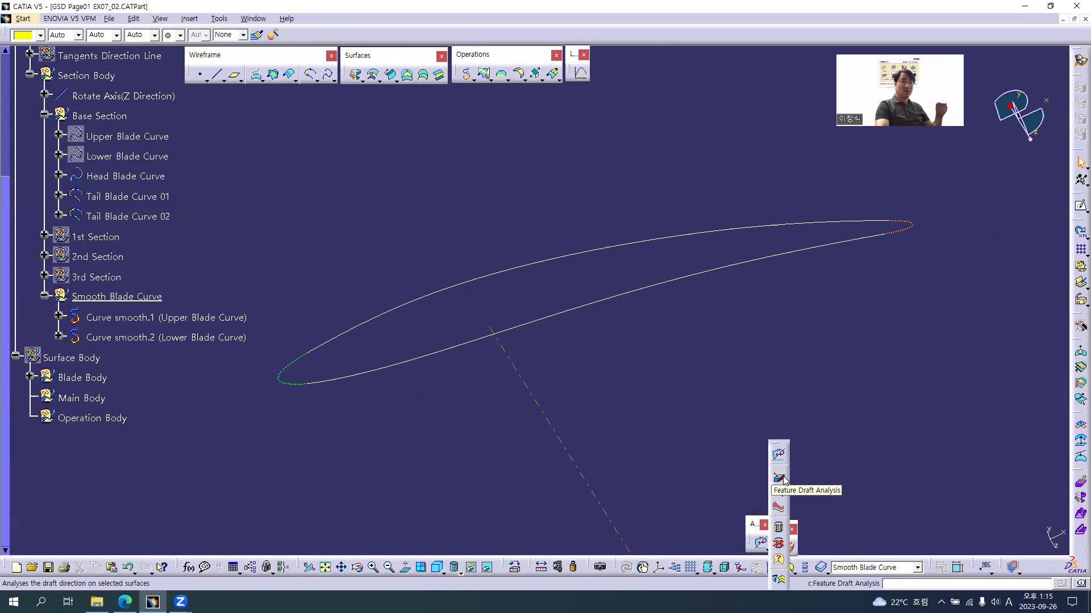
left_click(779, 508)
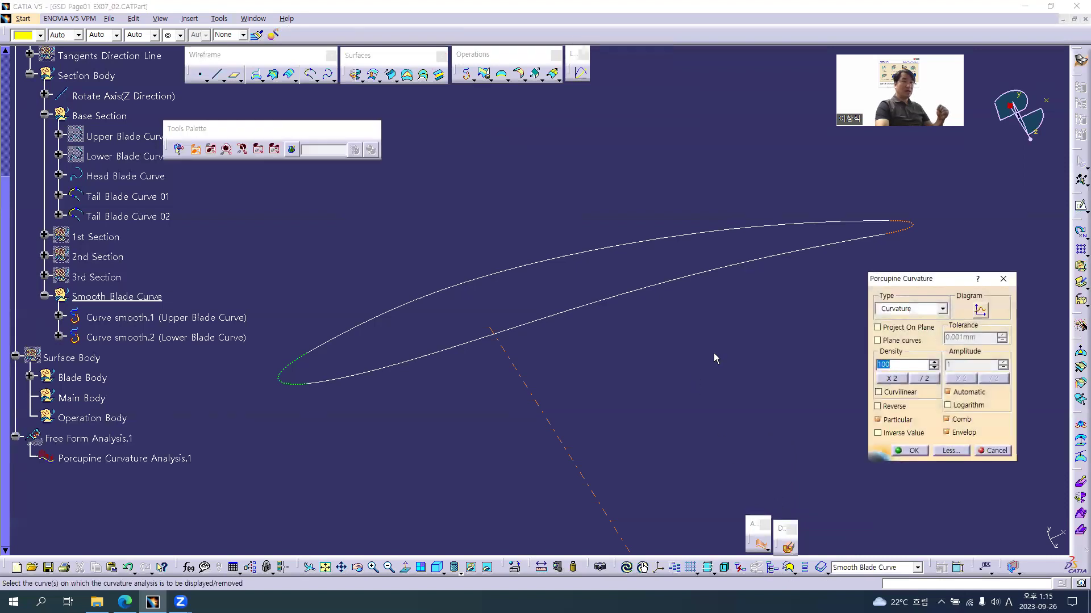
left_click_drag(898, 279, 860, 272)
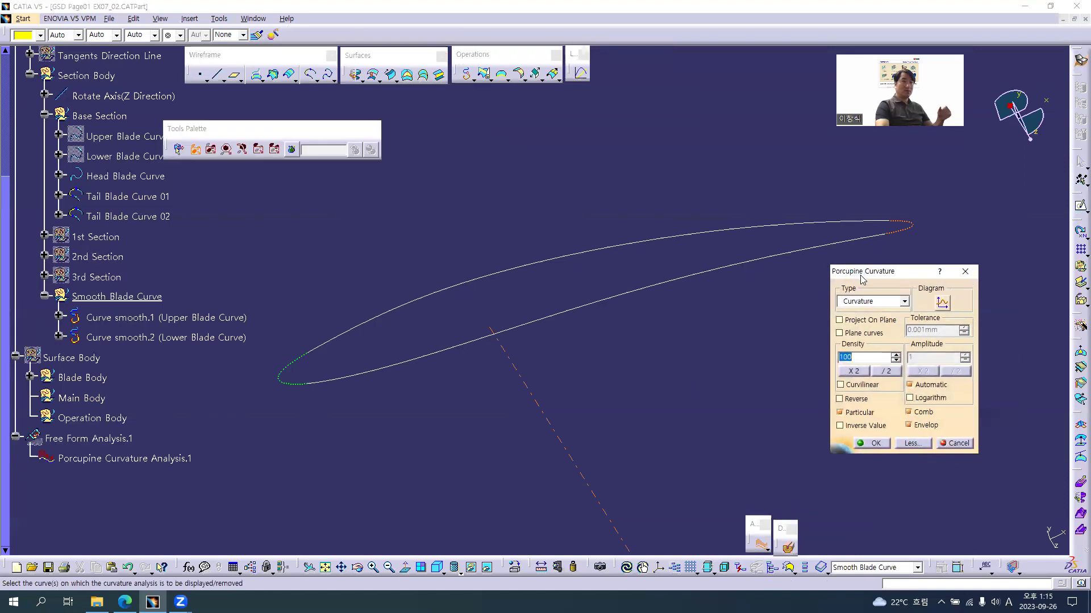
left_click(529, 265)
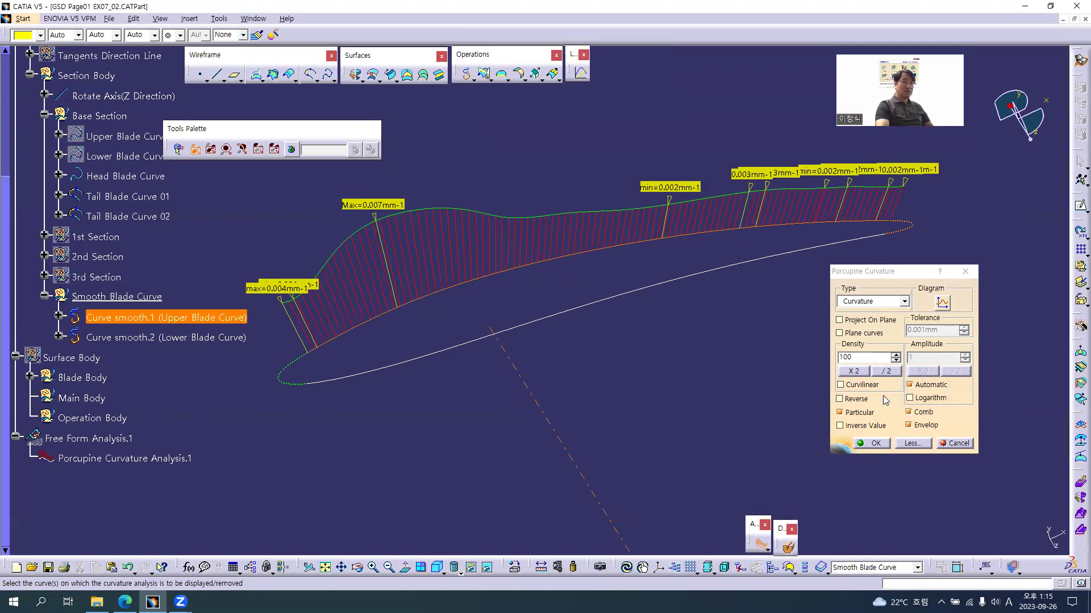
Compare the curvature display with the Particular, Envelop and Comb options each switched off and on again.
left_click(840, 413)
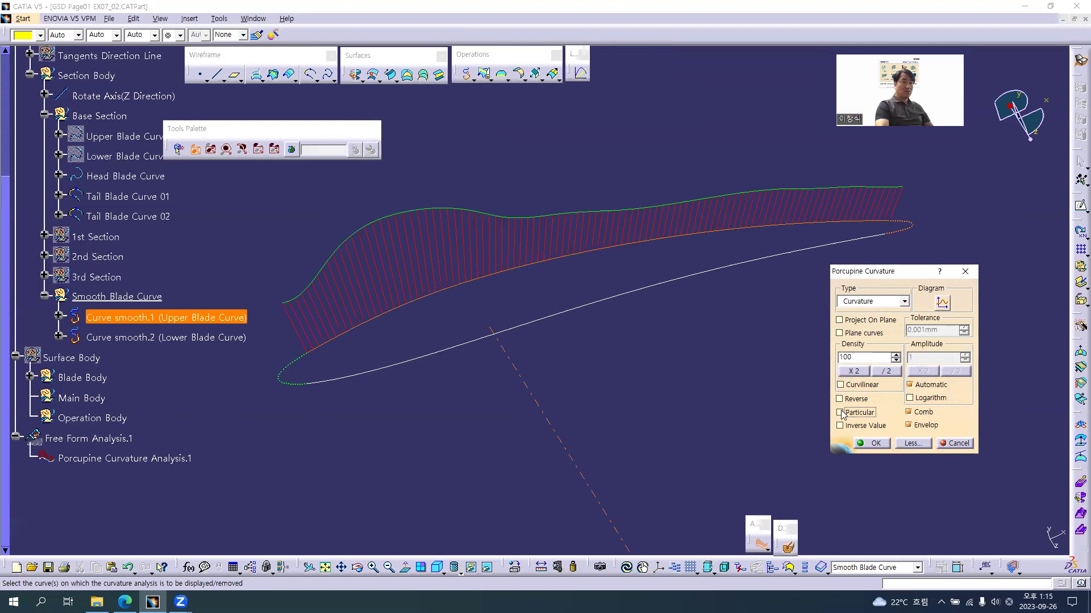
left_click(840, 413)
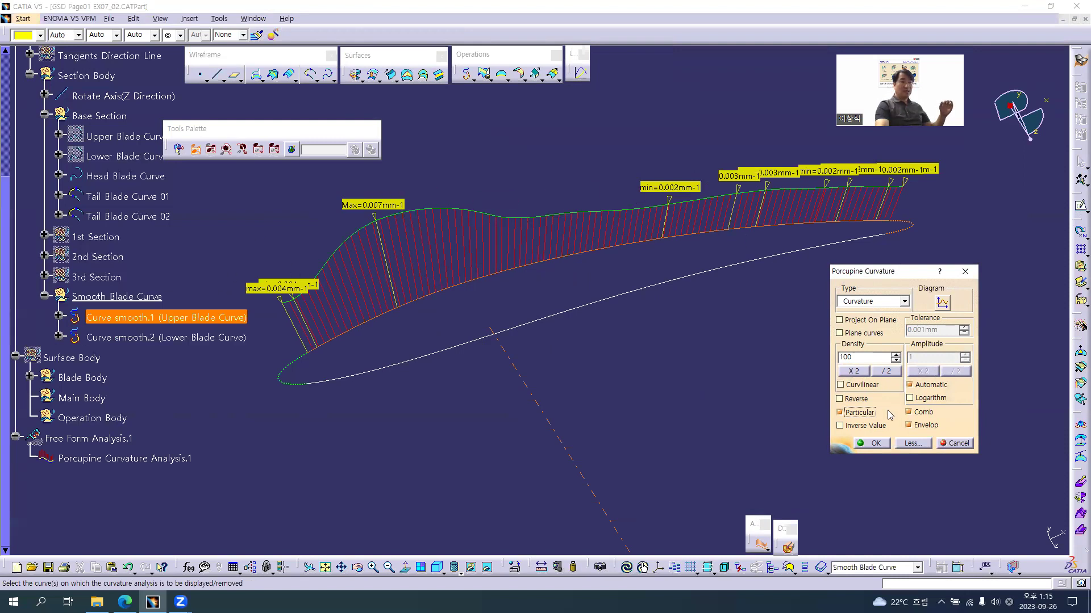
left_click(908, 425)
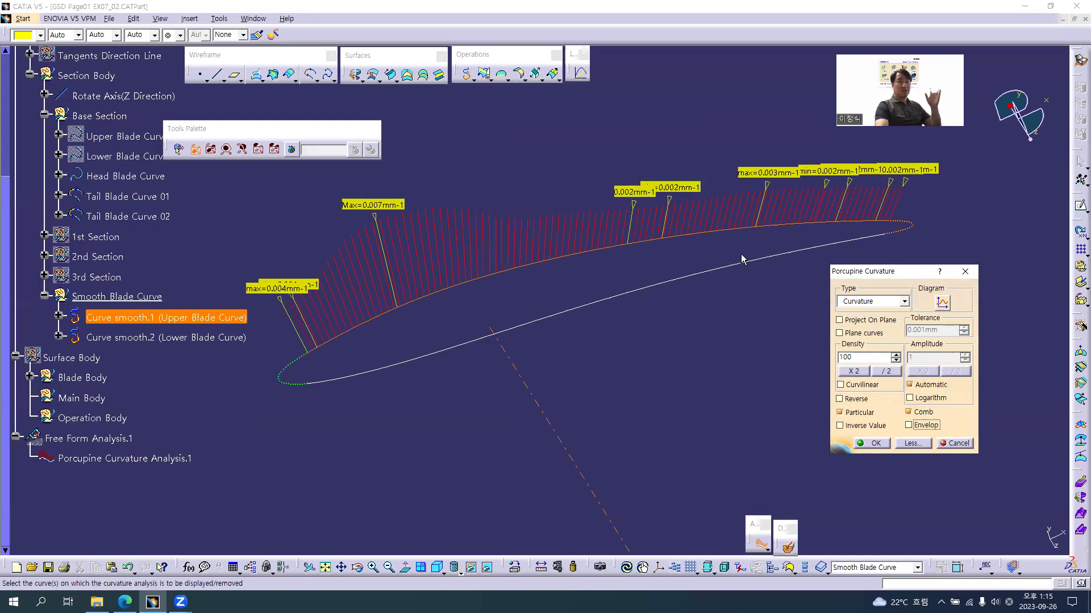
left_click(908, 425)
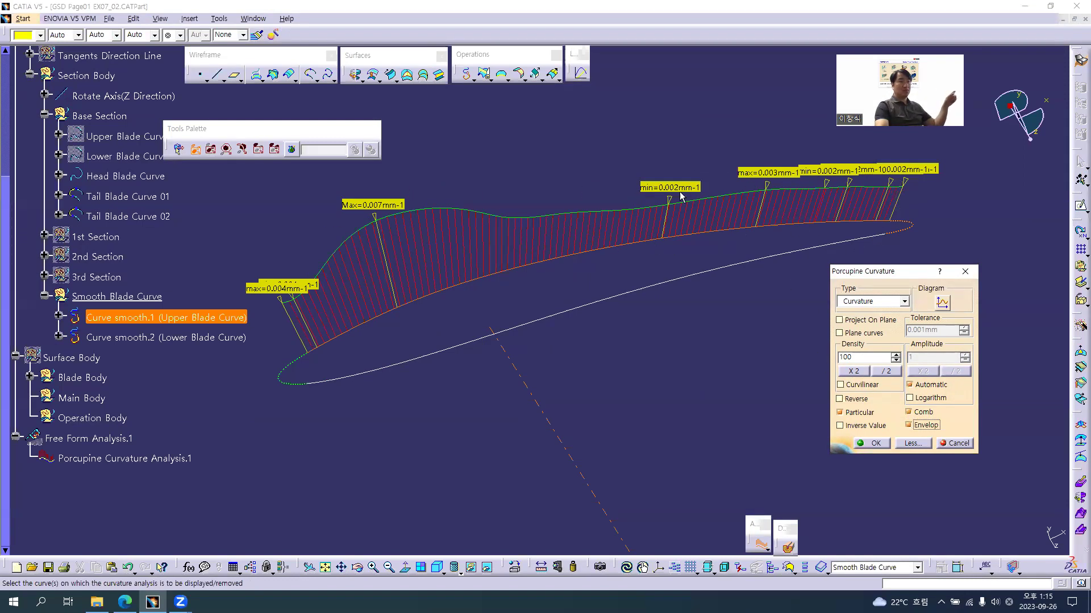
left_click(918, 413)
left_click(919, 413)
left_click(918, 414)
left_click(919, 414)
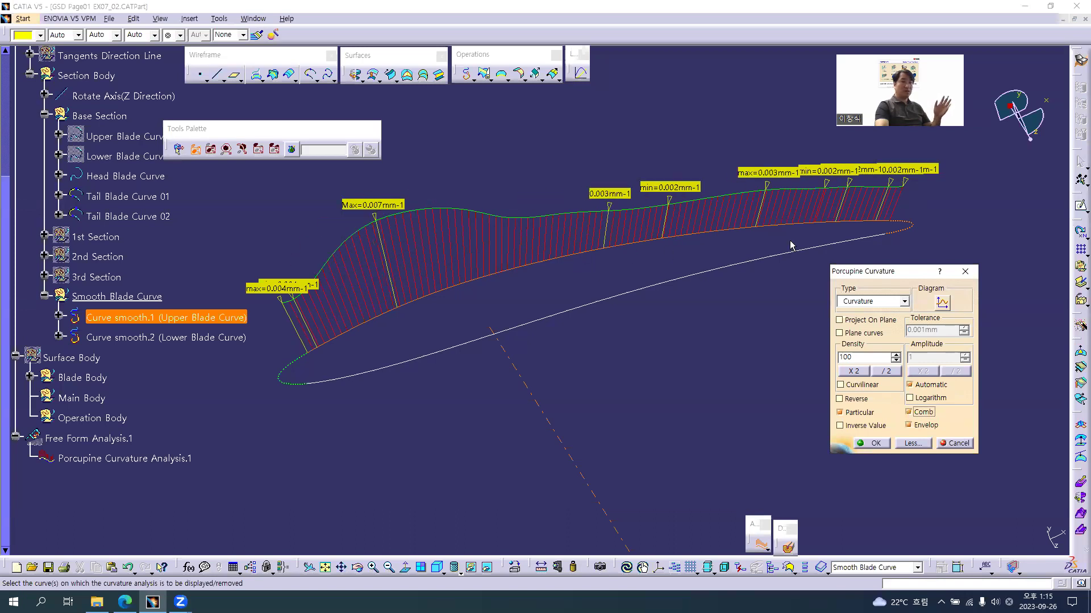
Examine the curvature comb near the head, then set the analysis type to Radius and inspect the radii toward the tail end.
middle_click_drag(635, 314, 579, 338)
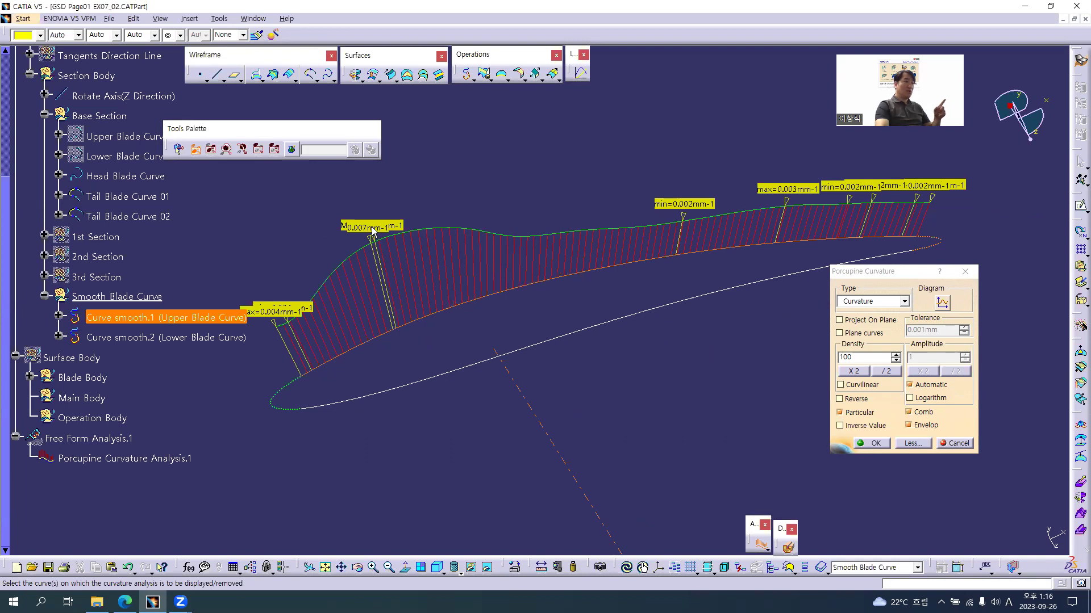
left_click(426, 290)
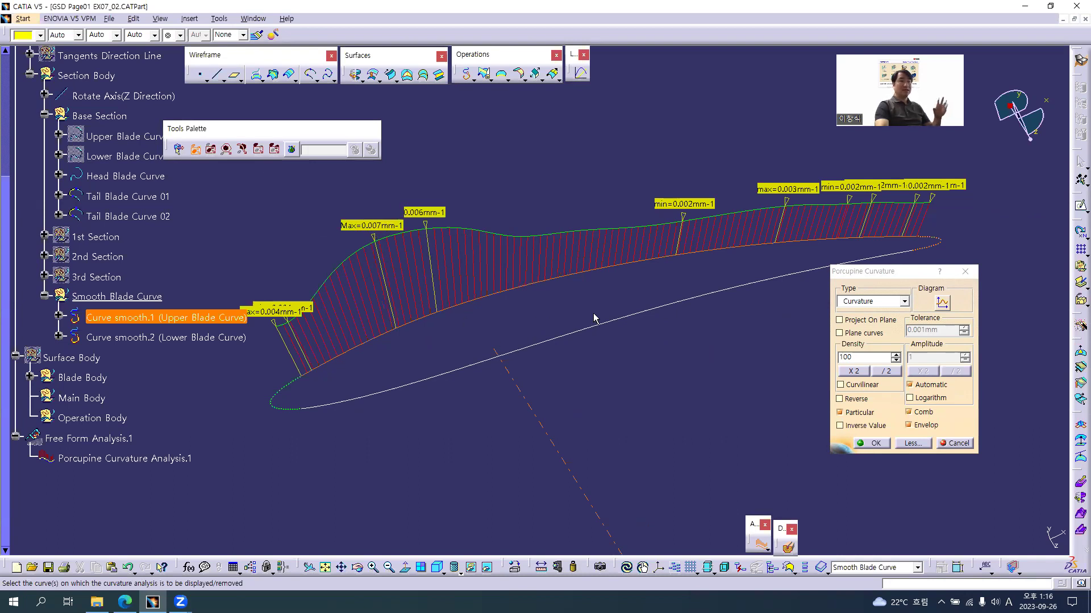
left_click(876, 306)
left_click(869, 324)
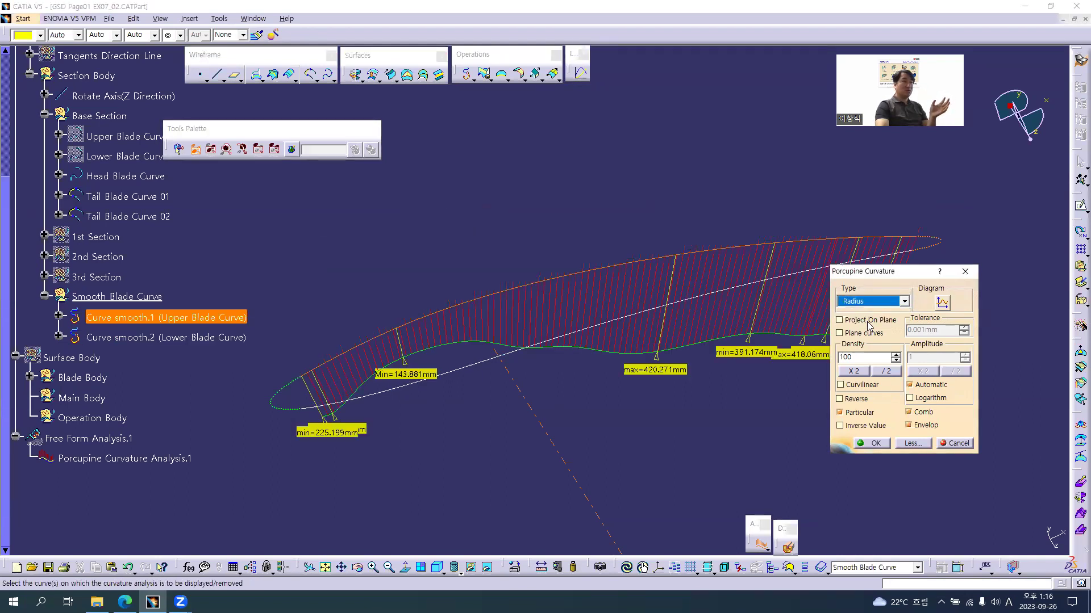
middle_click_drag(584, 418, 555, 291)
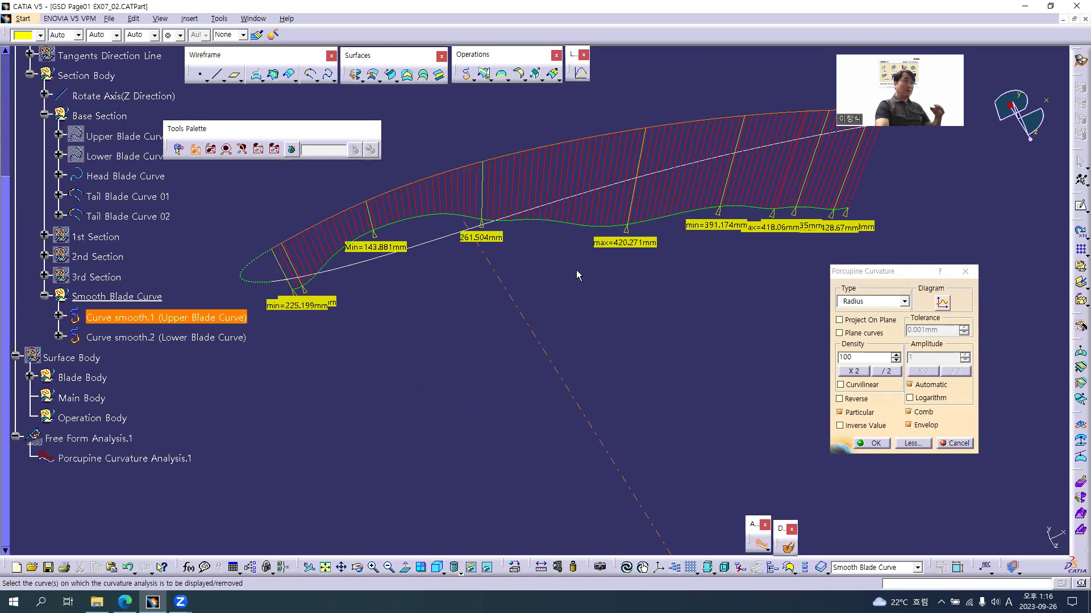
middle_click_drag(748, 288, 506, 232)
middle_click_drag(712, 161, 597, 397)
middle_click_drag(769, 224, 676, 279)
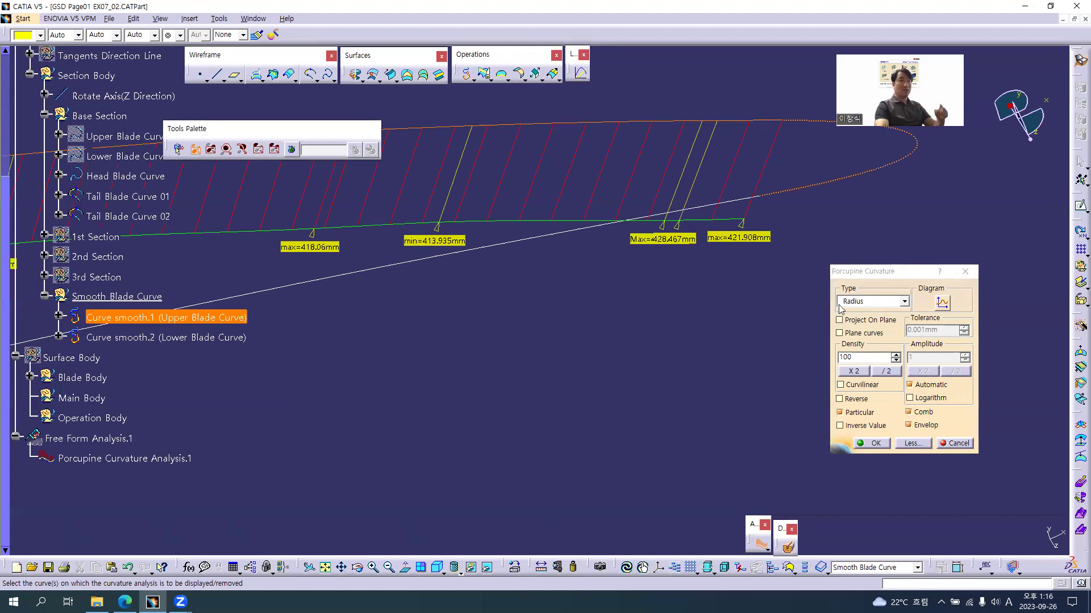
Set the porcupine analysis type back to Curvature and examine the comb from the tail end to the head end.
left_click(872, 305)
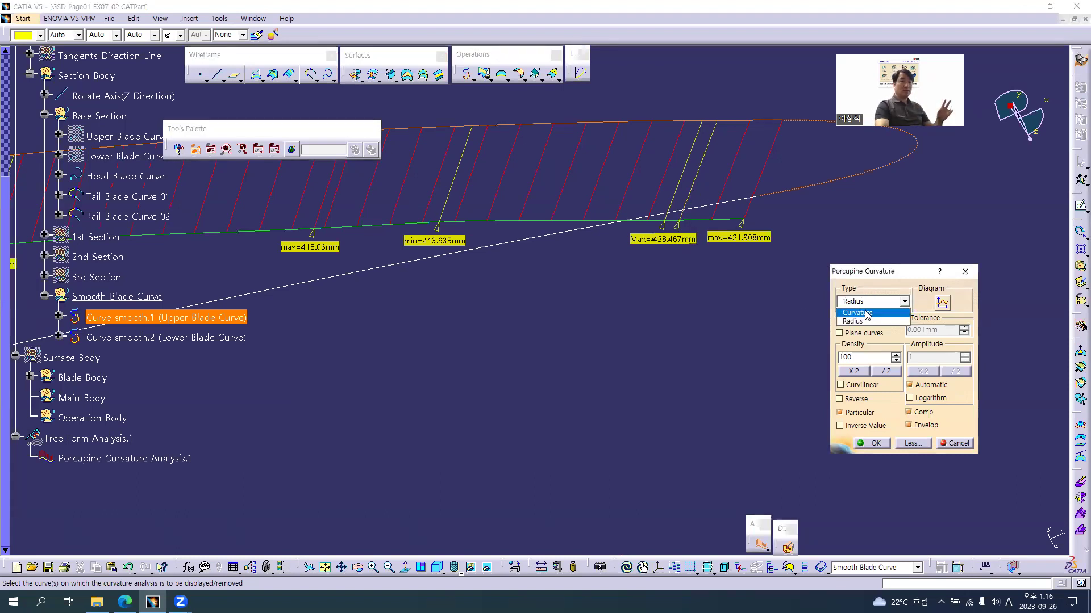
left_click(864, 313)
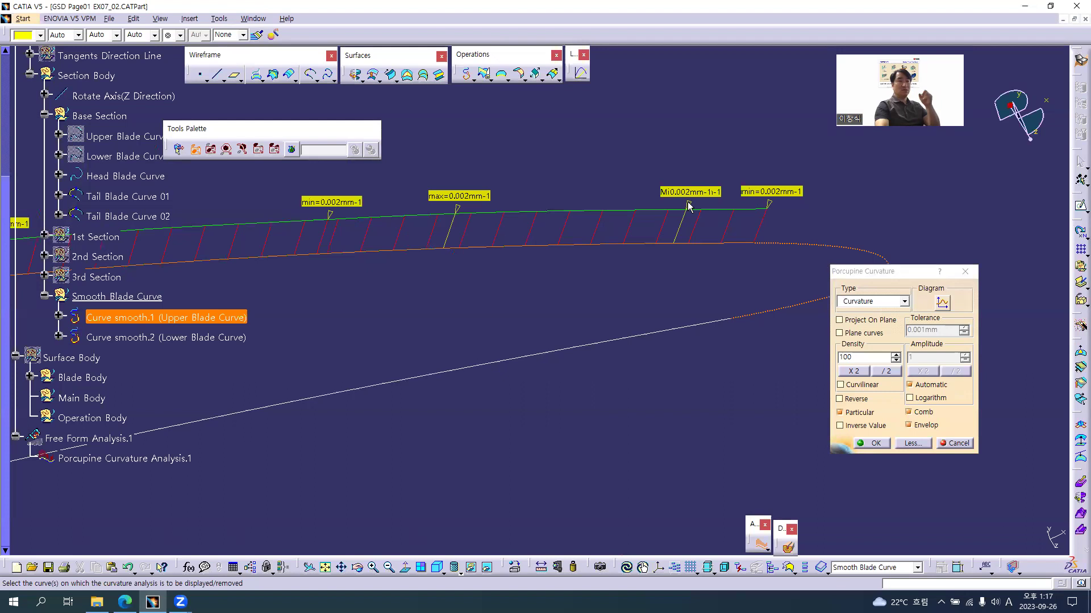
middle_click_drag(585, 285, 585, 380)
middle_click_drag(416, 373, 807, 301)
middle_click_drag(392, 336, 642, 319)
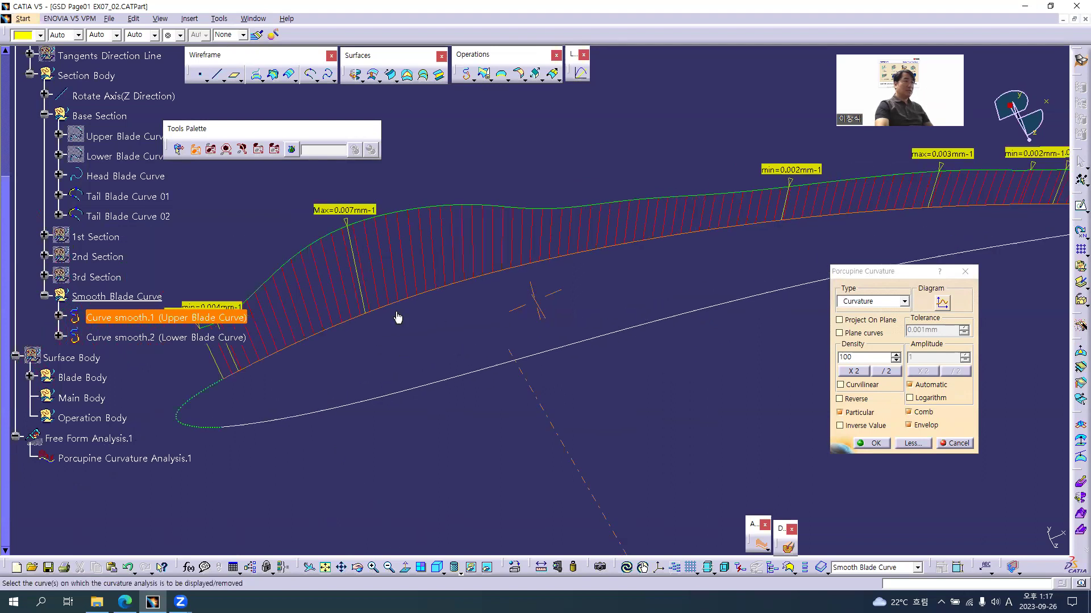
middle_click_drag(397, 317, 563, 309)
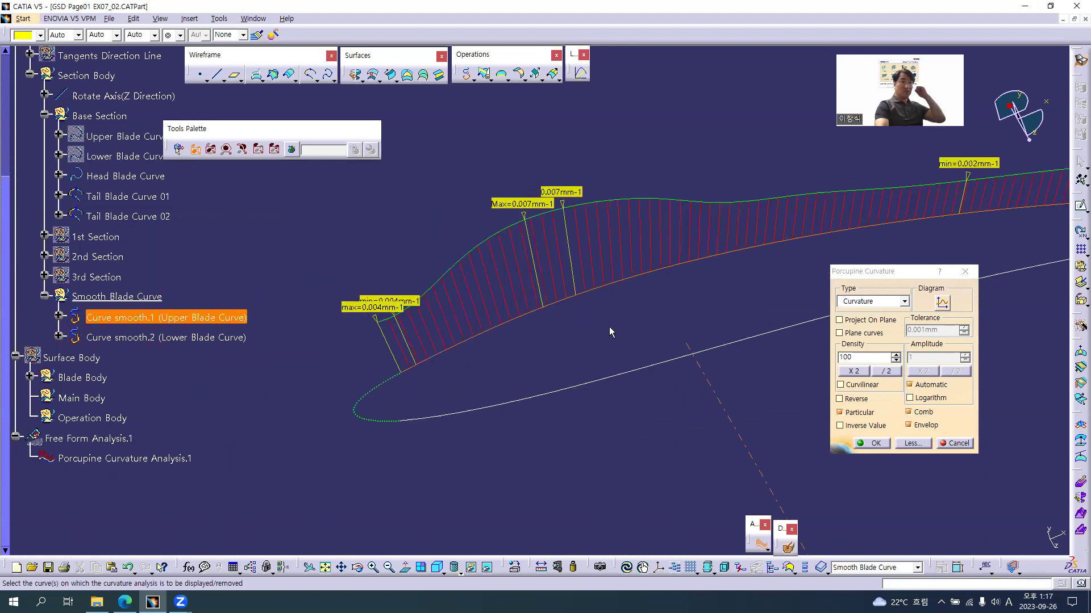
Check the head-end radii with the Radius type and return the porcupine analysis to Curvature.
left_click(880, 301)
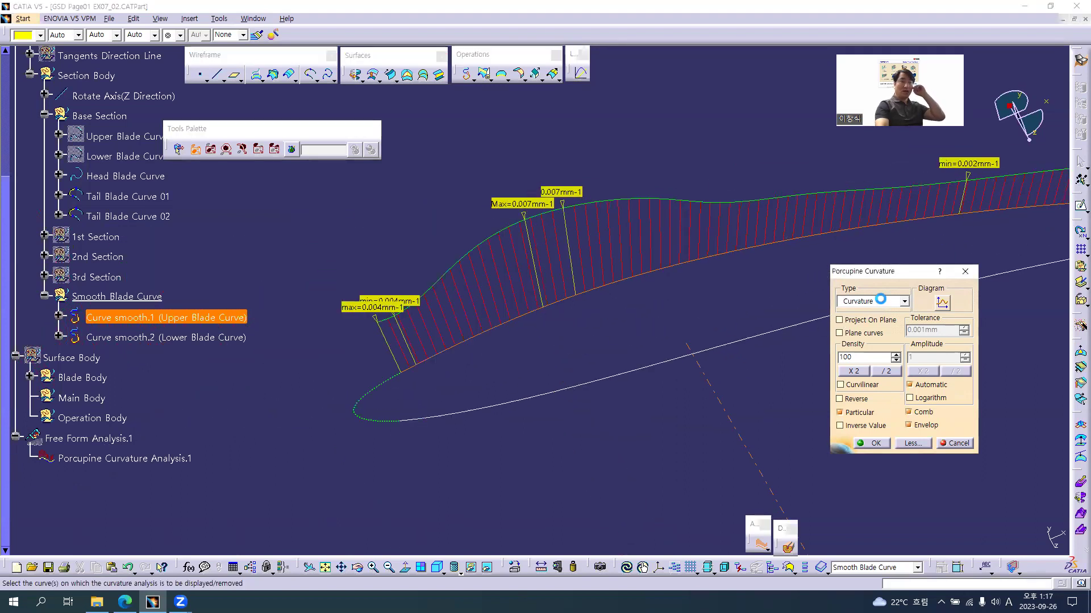
left_click(875, 322)
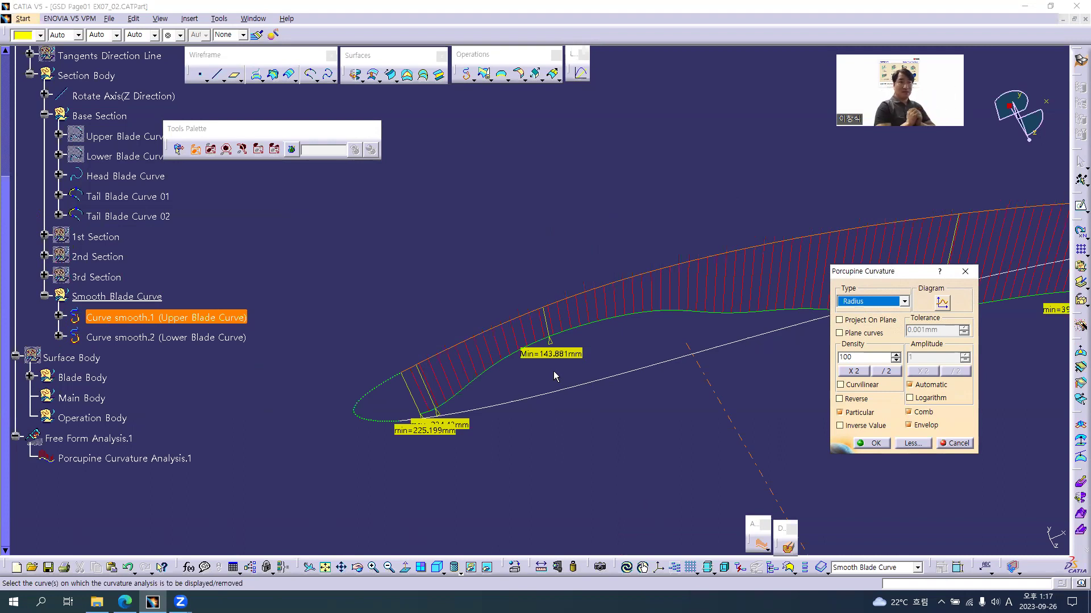
left_click(868, 301)
left_click(872, 313)
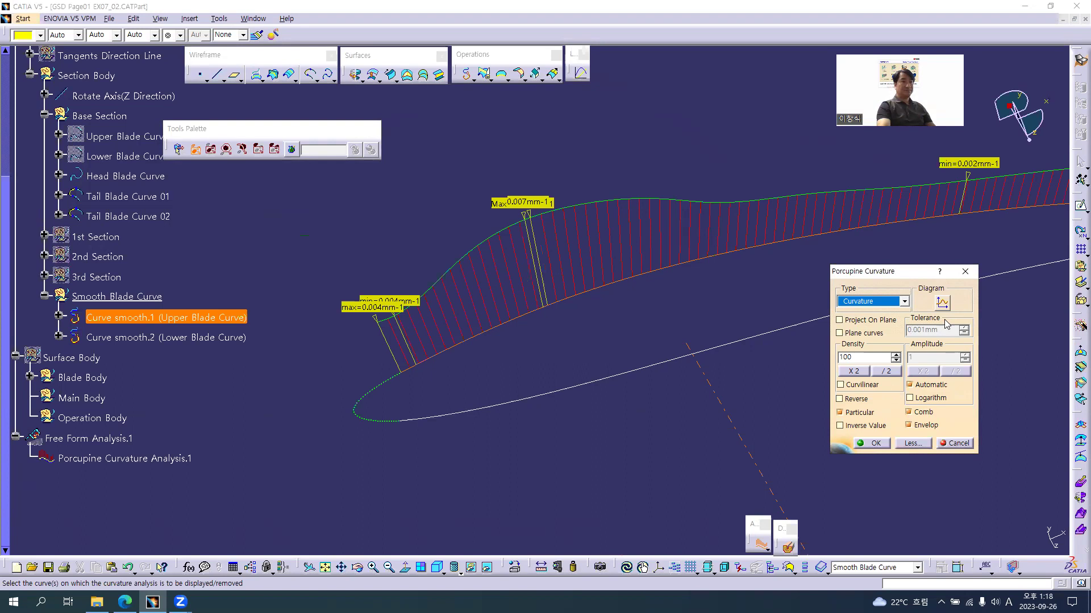
Open the 2D diagram of the upper curve's curvature, fit the full plot, compare it with the comb and close it.
left_click(897, 303)
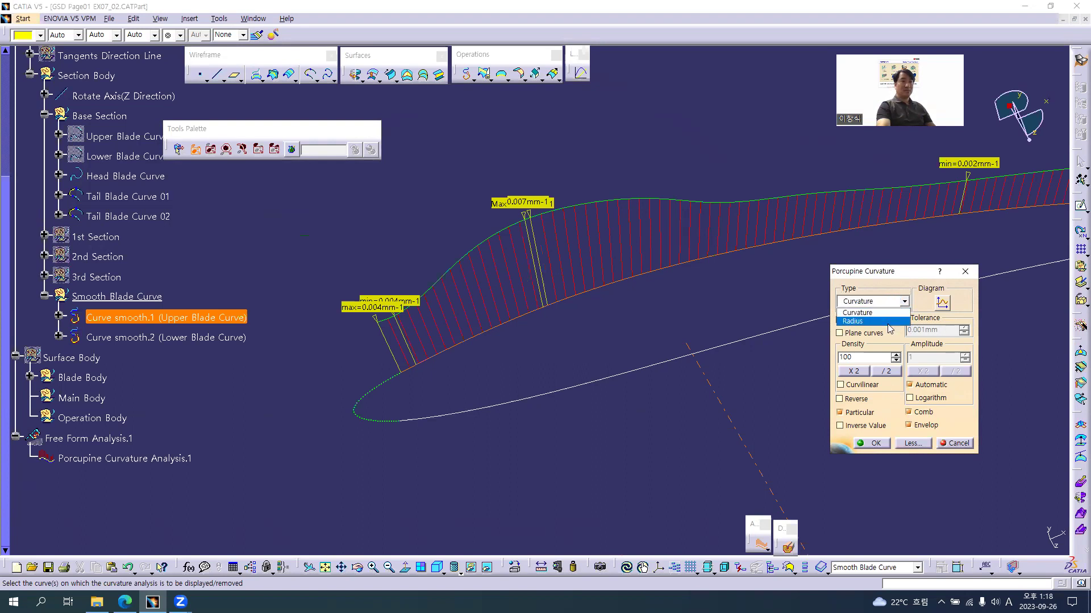
left_click(941, 304)
left_click(942, 304)
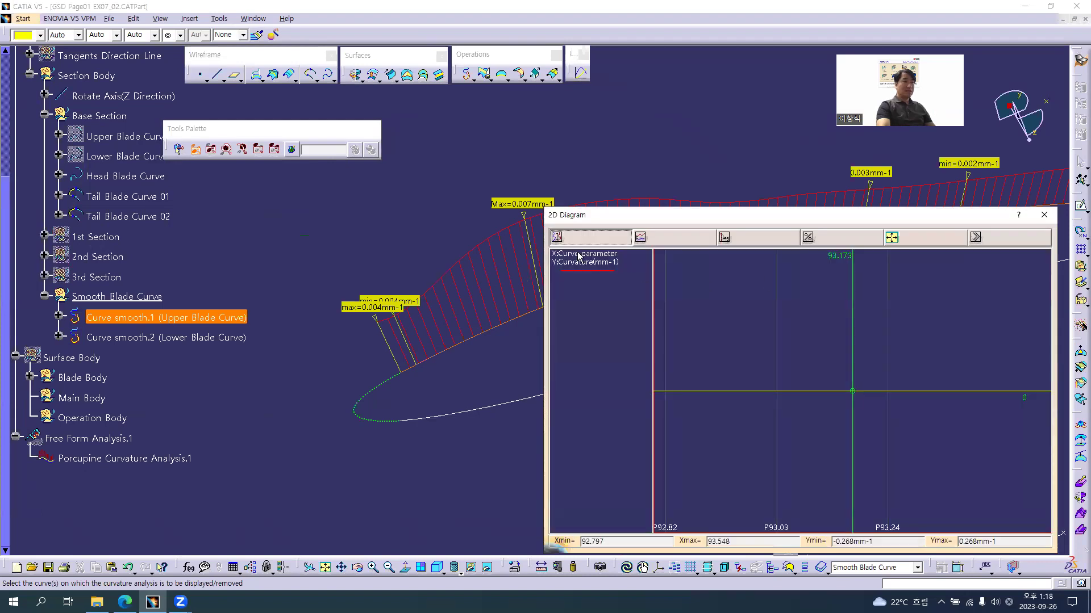
left_click(579, 241)
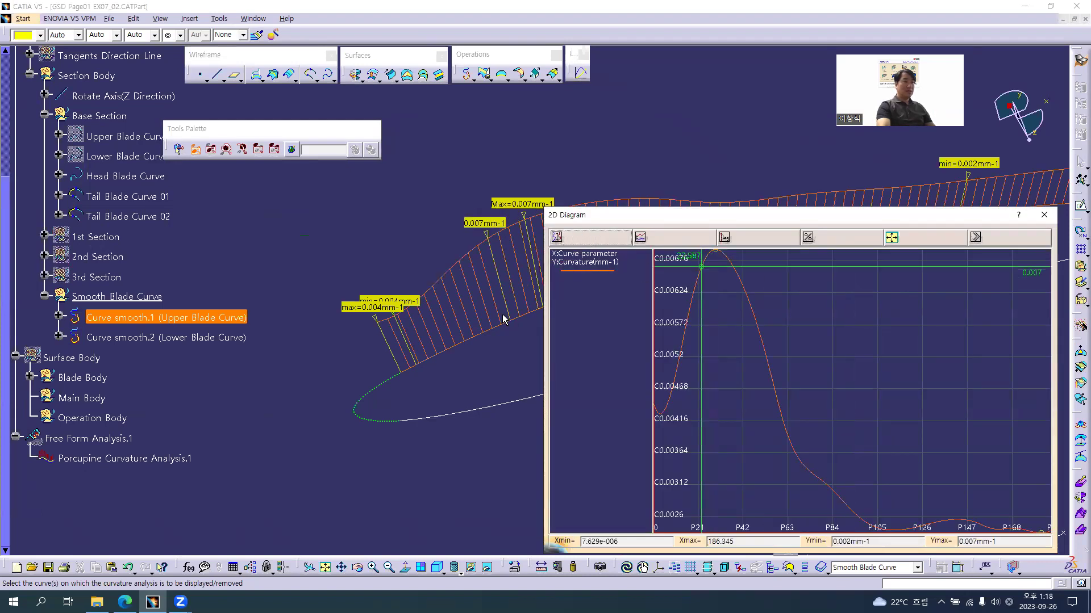
middle_click_drag(504, 319, 416, 261)
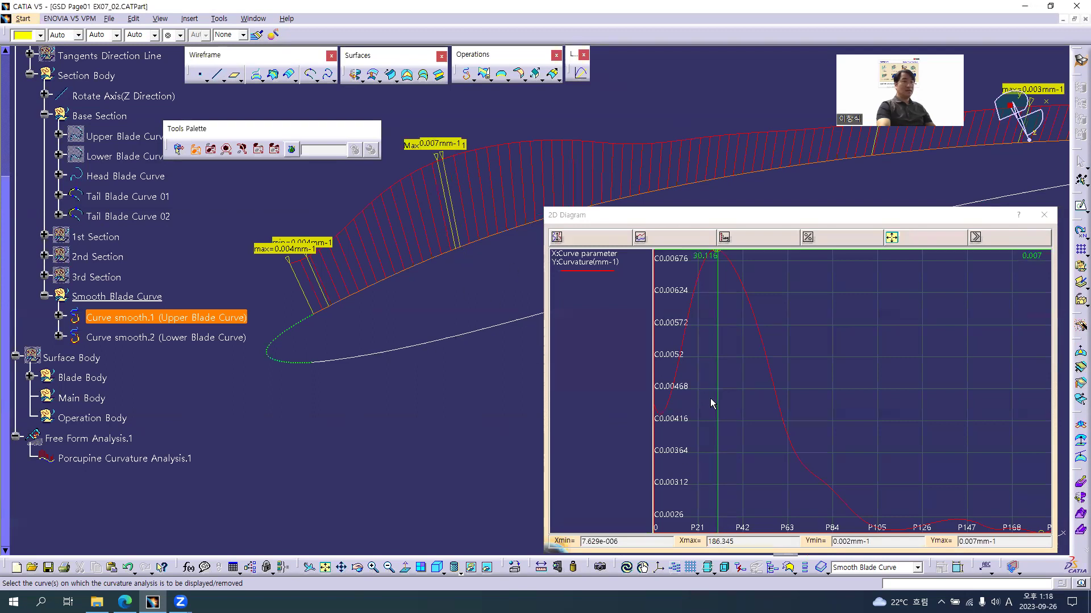
left_click(1043, 215)
Set the analysis type to Radius and show the full radius plot in the 2D diagram, clear of the comb.
left_click(870, 301)
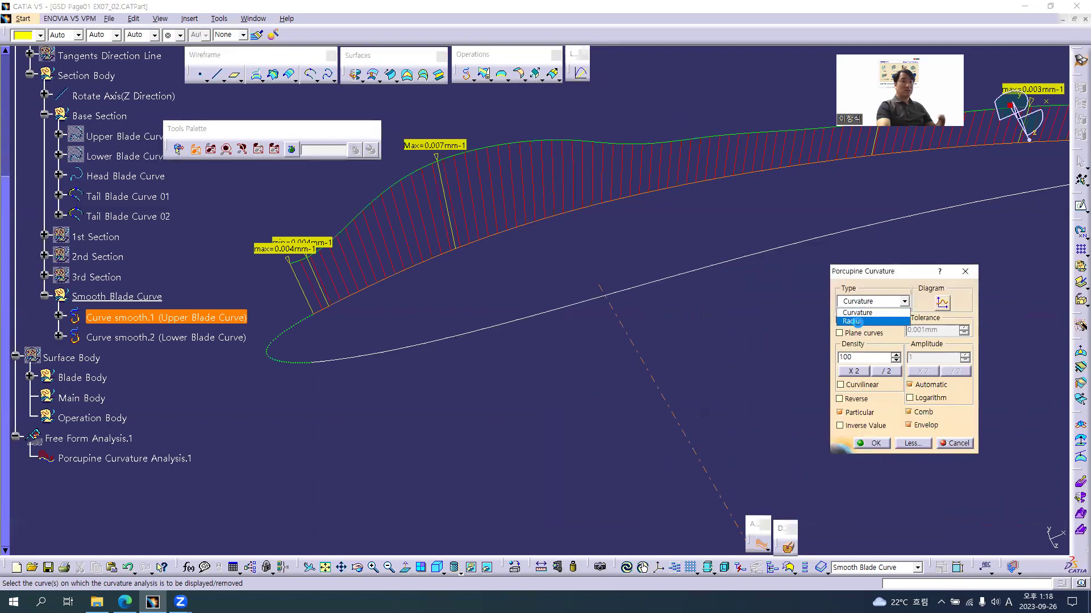
left_click(858, 319)
left_click(940, 304)
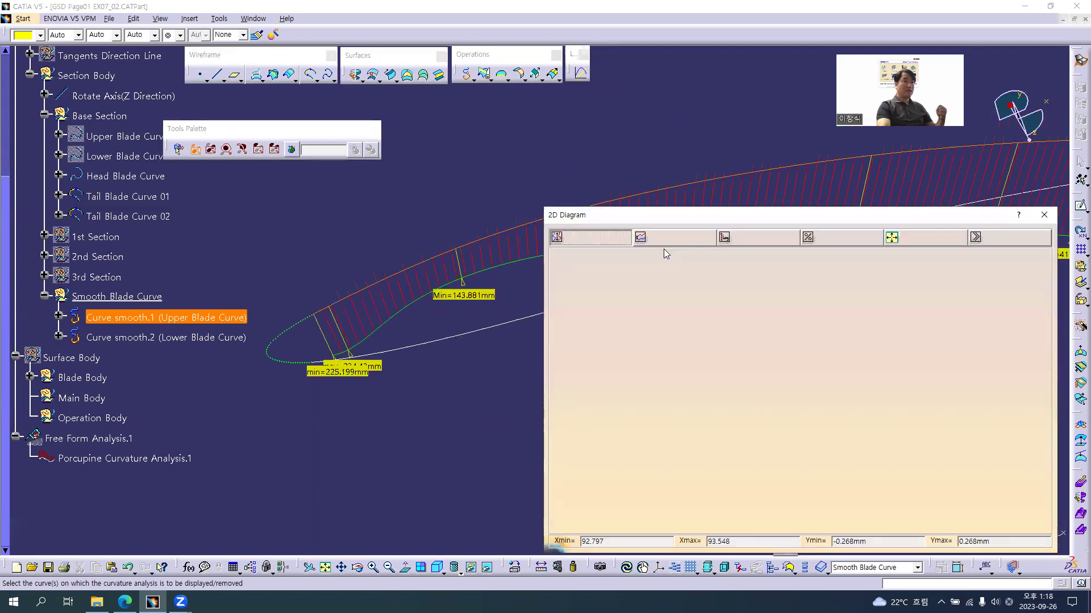
left_click(583, 239)
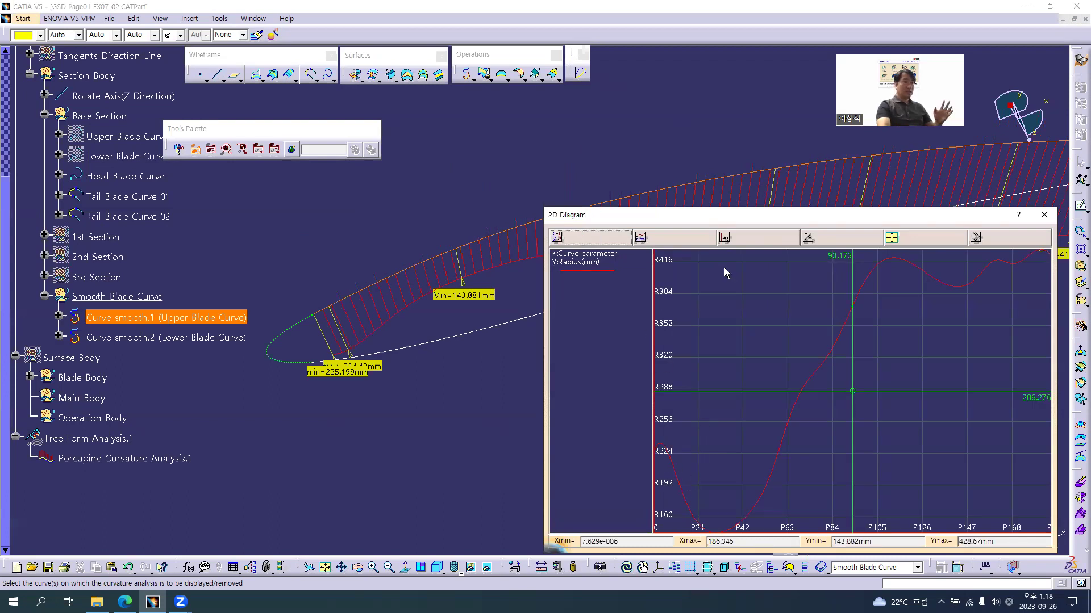
left_click_drag(725, 214, 721, 380)
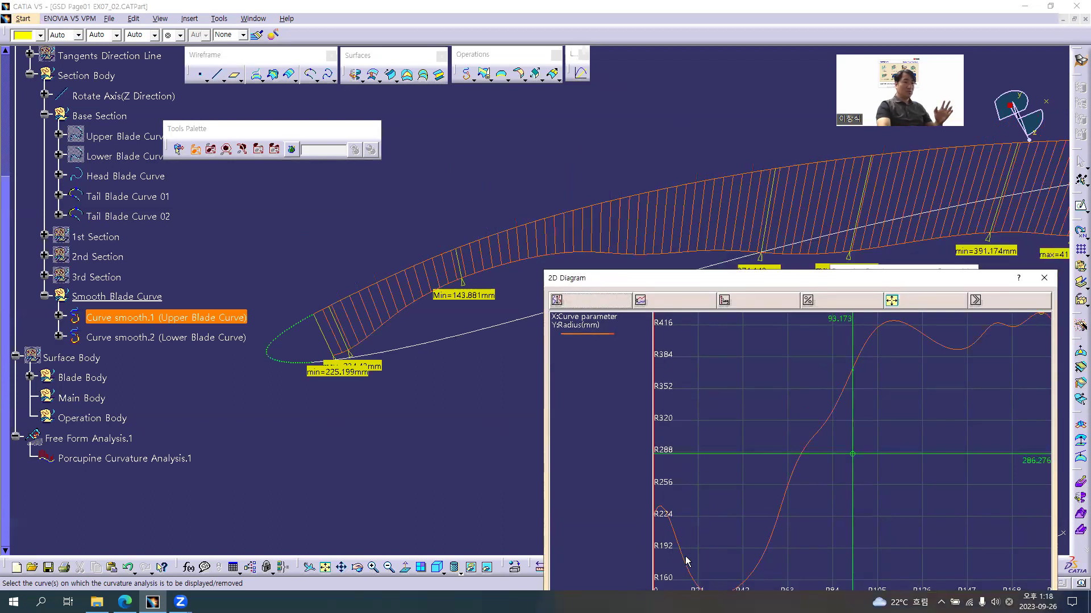
Examine the radius at points along the upper curve against the 2D diagram, keeping both comb and plot in view.
left_click(490, 248)
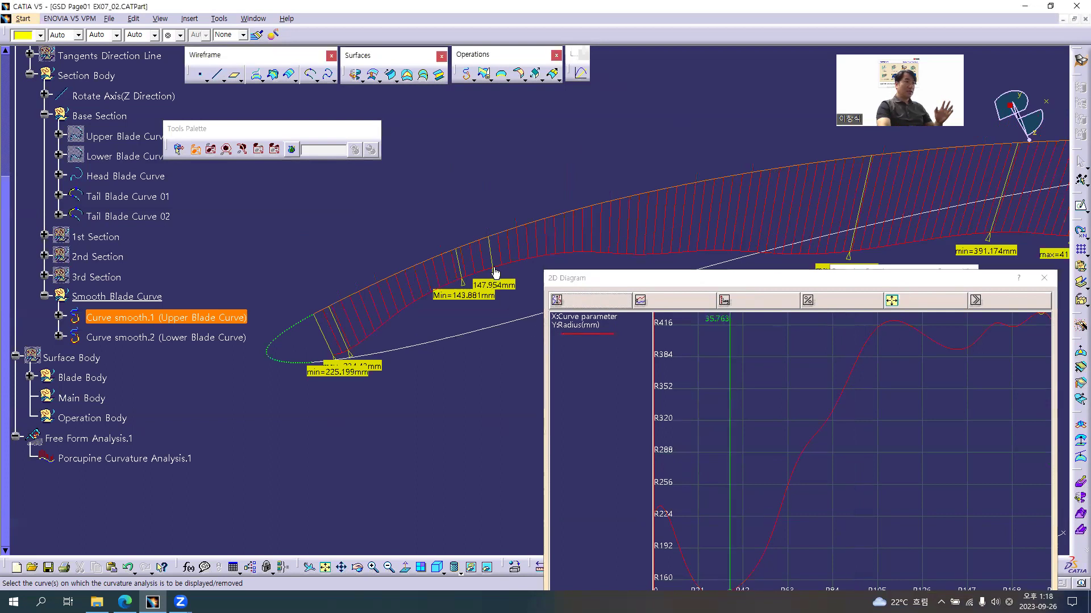
left_click(547, 224)
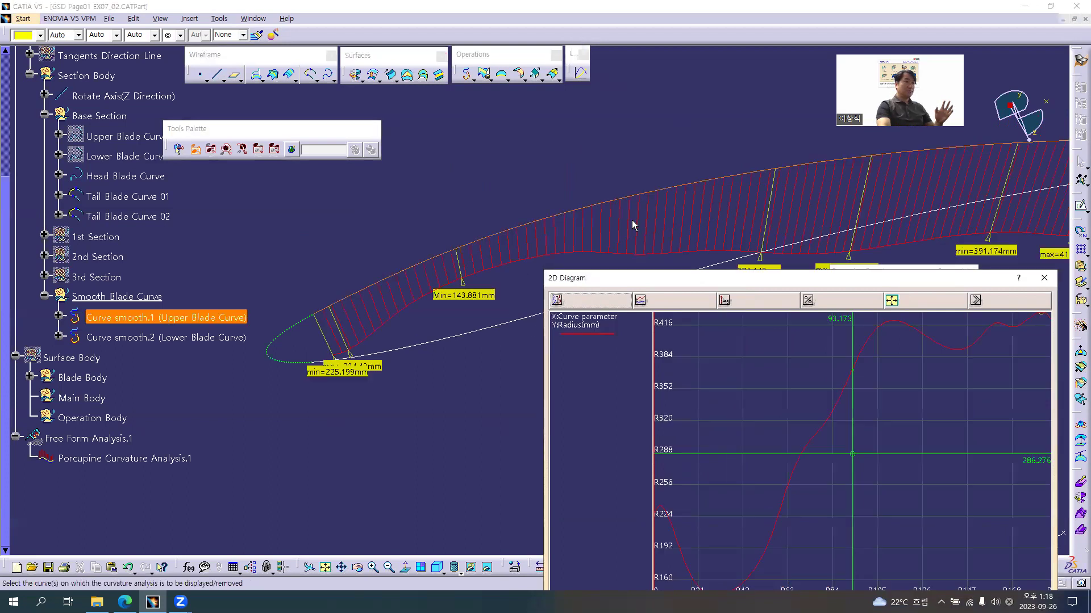
middle_click_drag(631, 220, 644, 131)
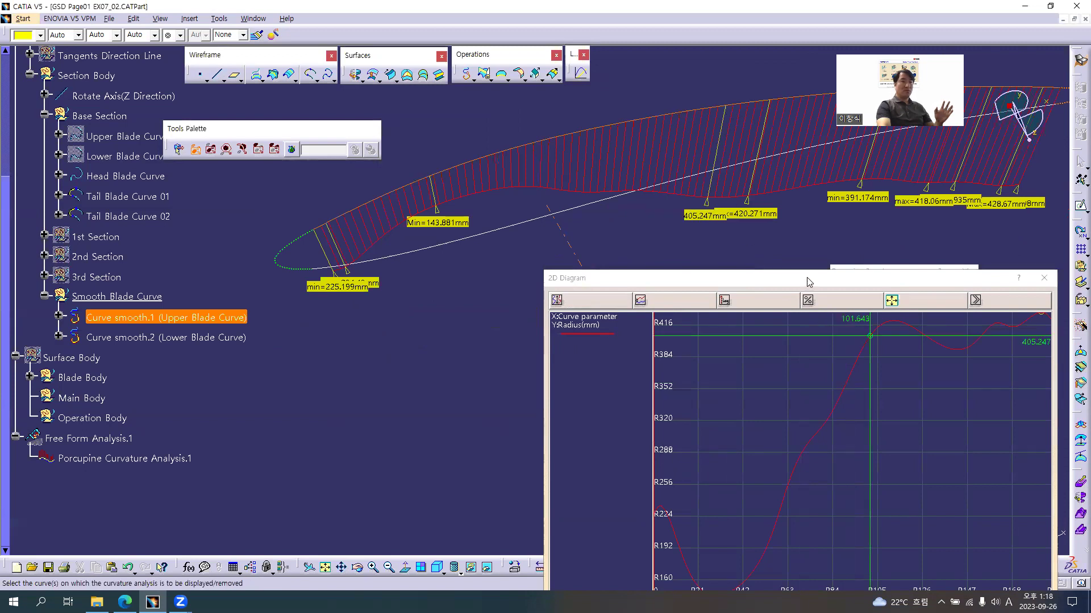
left_click_drag(809, 282, 803, 230)
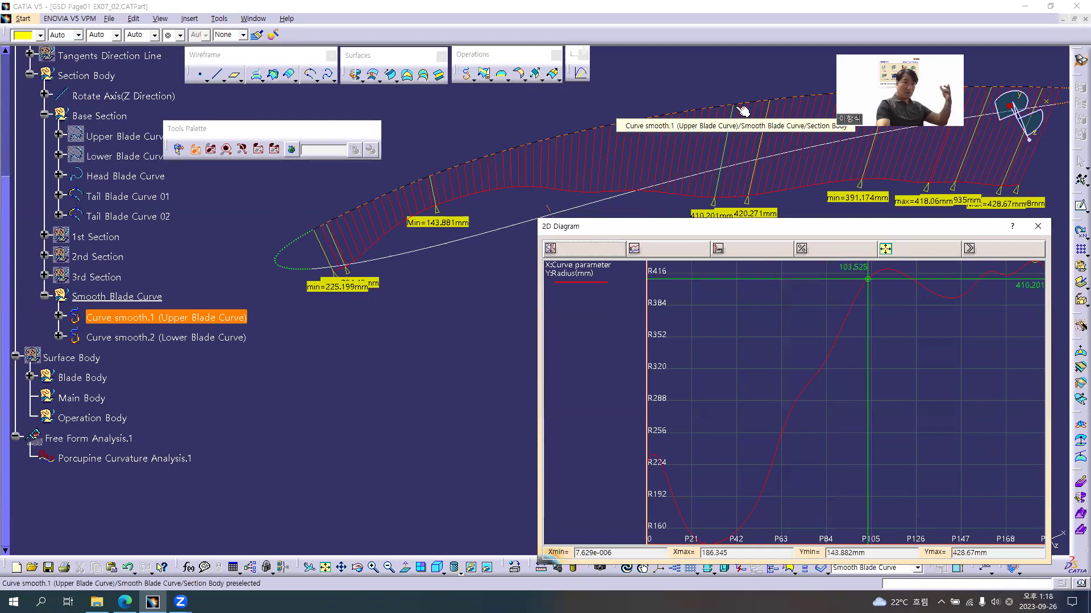
Close the radius diagram and cancel the porcupine curvature analysis of the upper blade curve.
left_click(1044, 233)
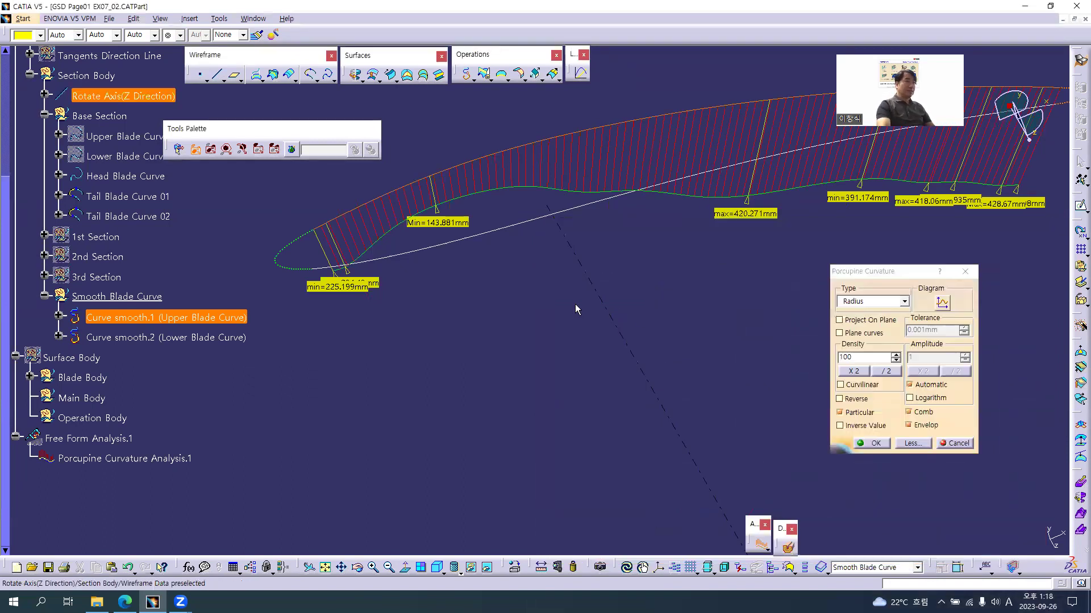
left_click(946, 444)
middle_click_drag(436, 224, 445, 348)
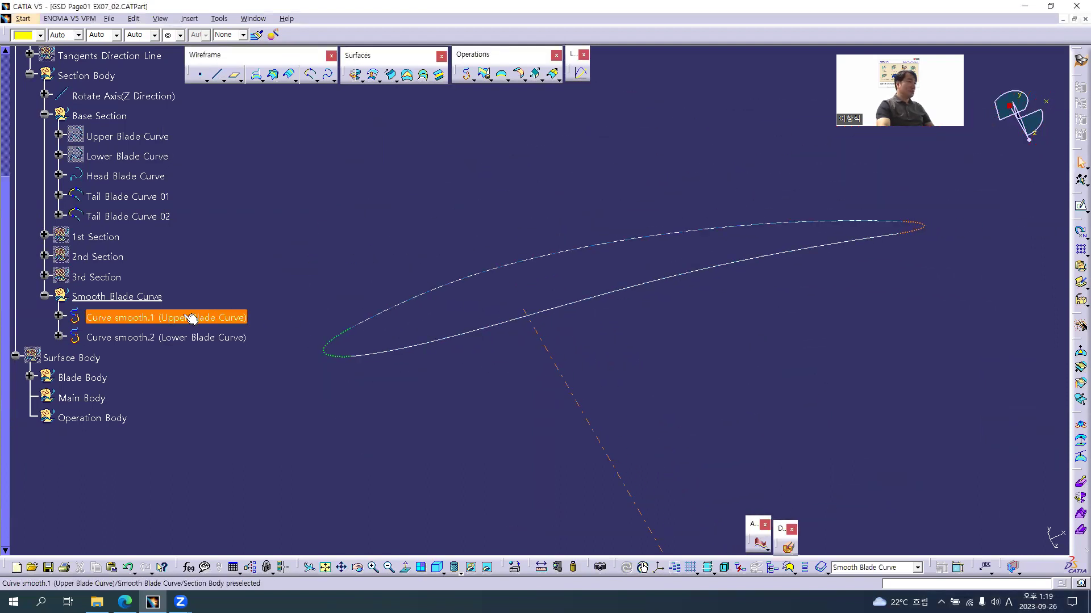
Collapse the Section Body branches, hide the Section Body and show the Surface Body with the finished blade.
left_click(45, 297)
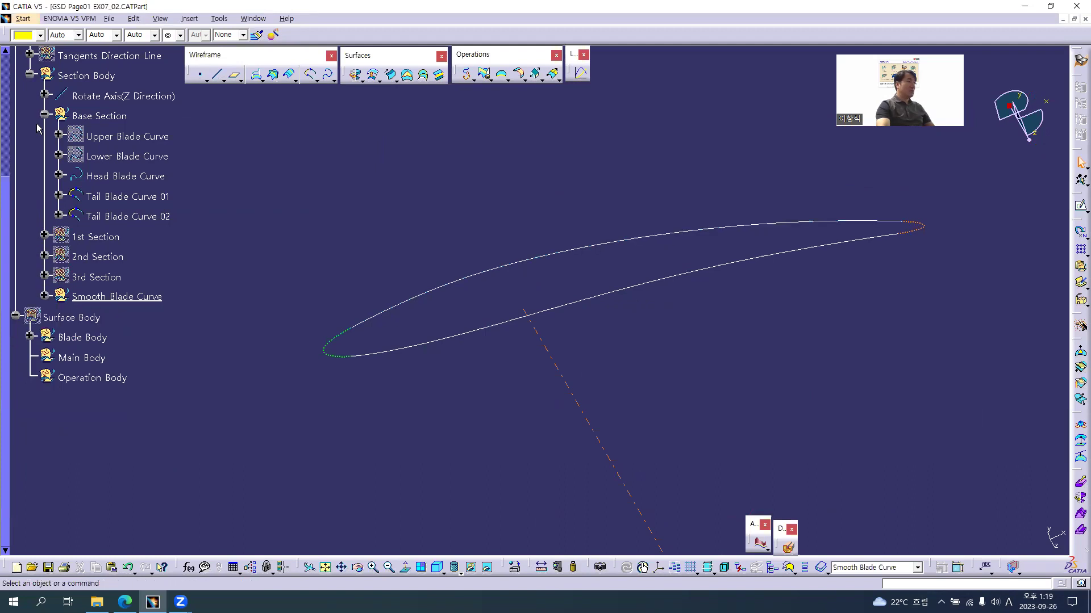
left_click(45, 115)
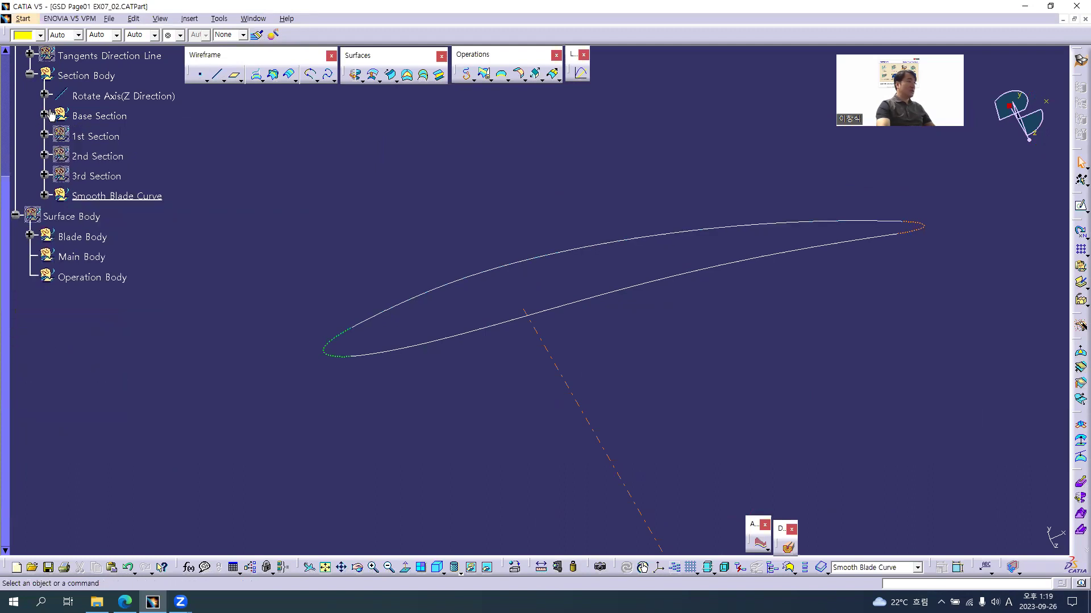
left_click(30, 76)
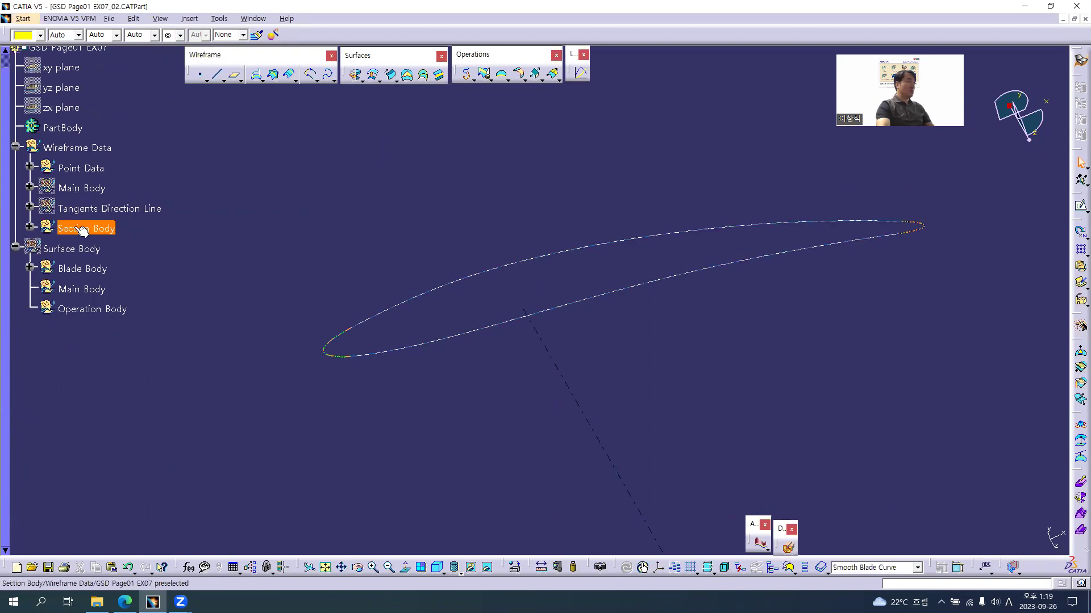
right_click(83, 230)
left_click(97, 258)
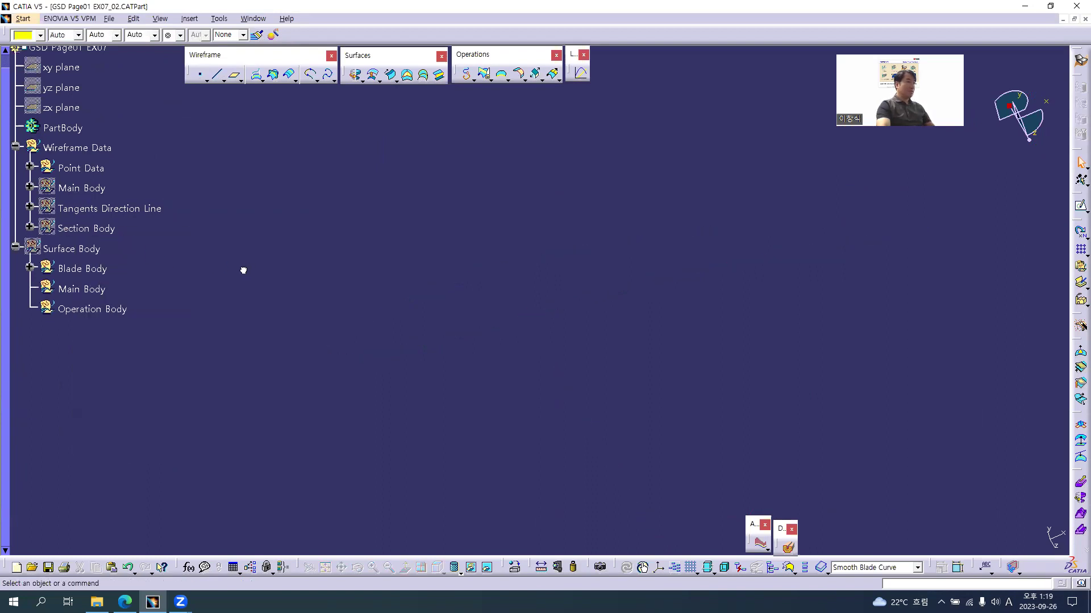
right_click(46, 248)
left_click(63, 276)
middle_click_drag(442, 253, 499, 360)
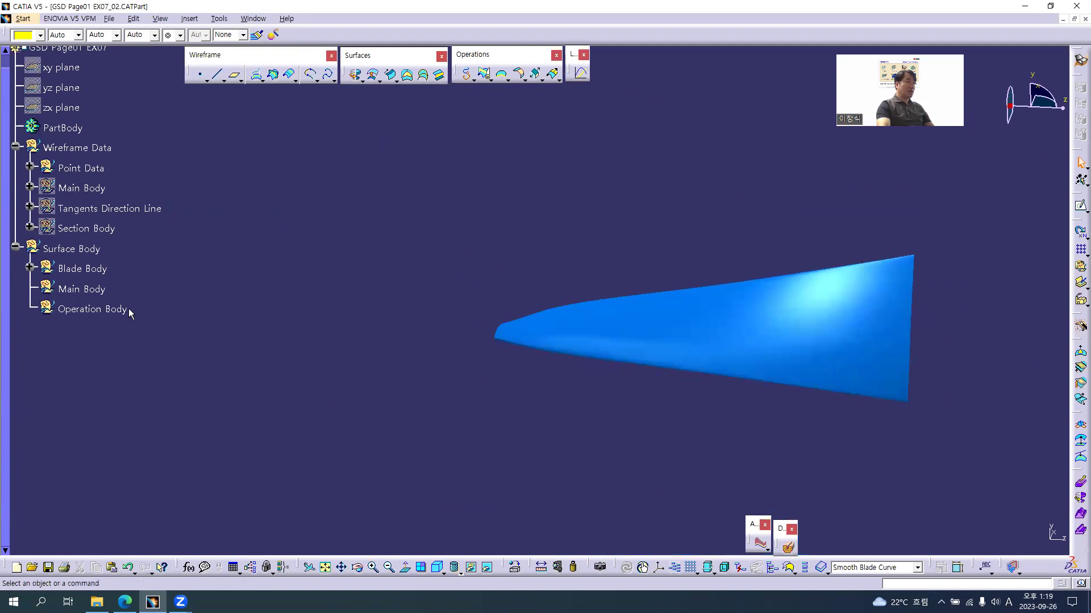
Expand the Blade Body to review its surfaces and view the Final Blade Surface at an angle.
left_click(28, 266)
left_click(114, 390)
left_click(244, 280)
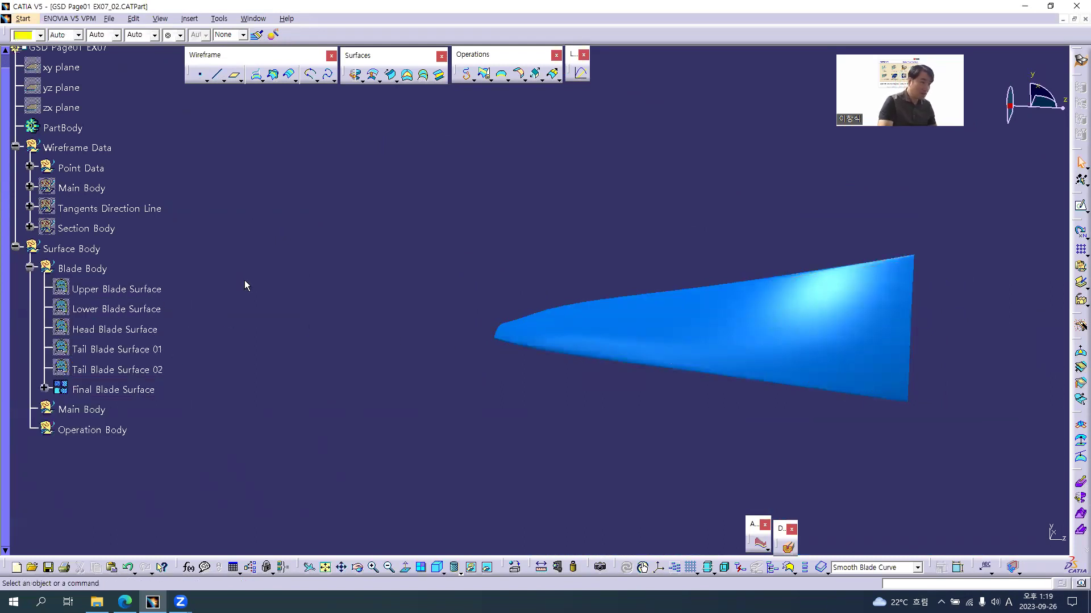
middle_click_drag(697, 240, 541, 274)
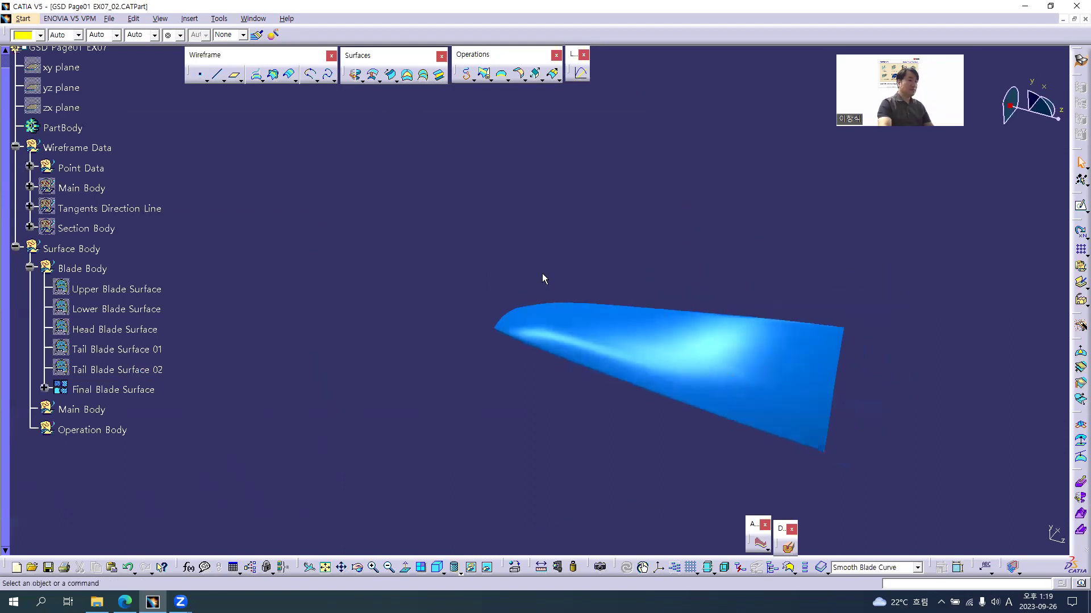
Show the Main Body set under Wireframe Data with the two profile sketches.
left_click(127, 209)
left_click(90, 192)
right_click(87, 195)
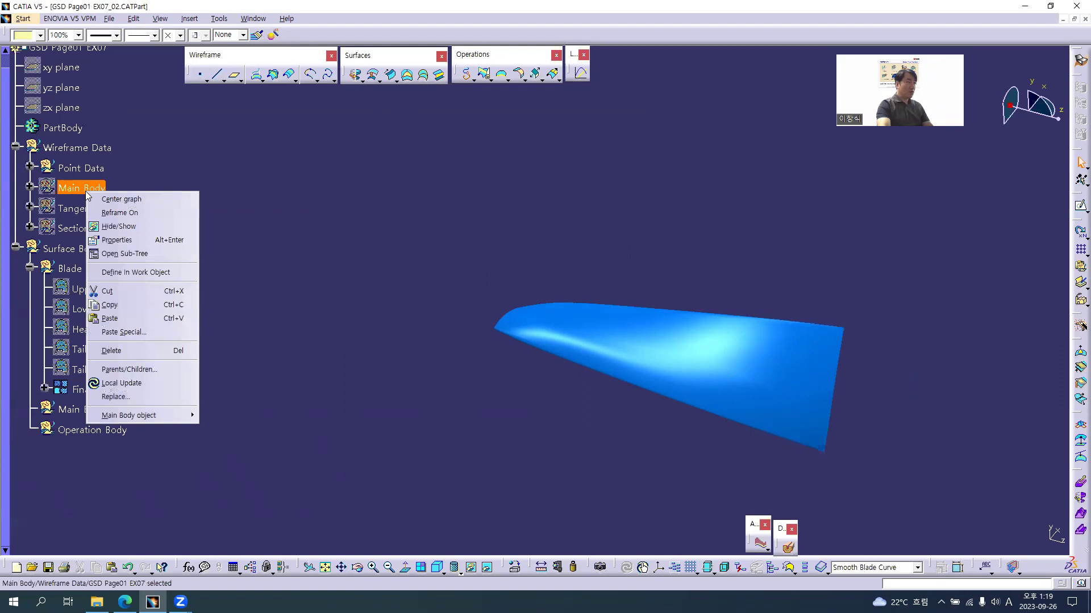
left_click(119, 226)
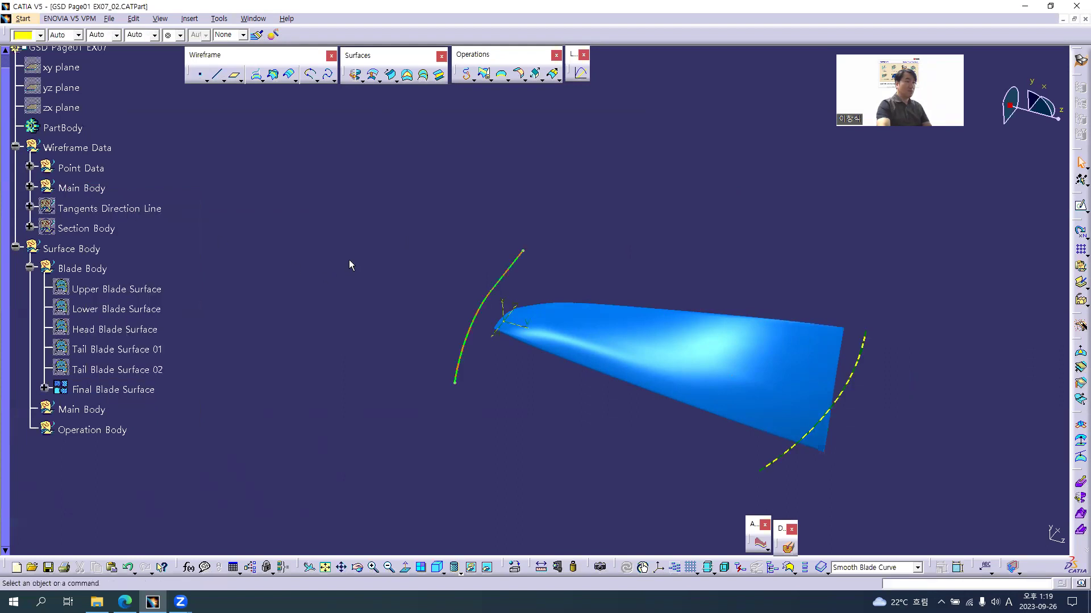
Define the Main Body under Surface Body as the work object and collapse the Blade Body.
left_click(86, 409)
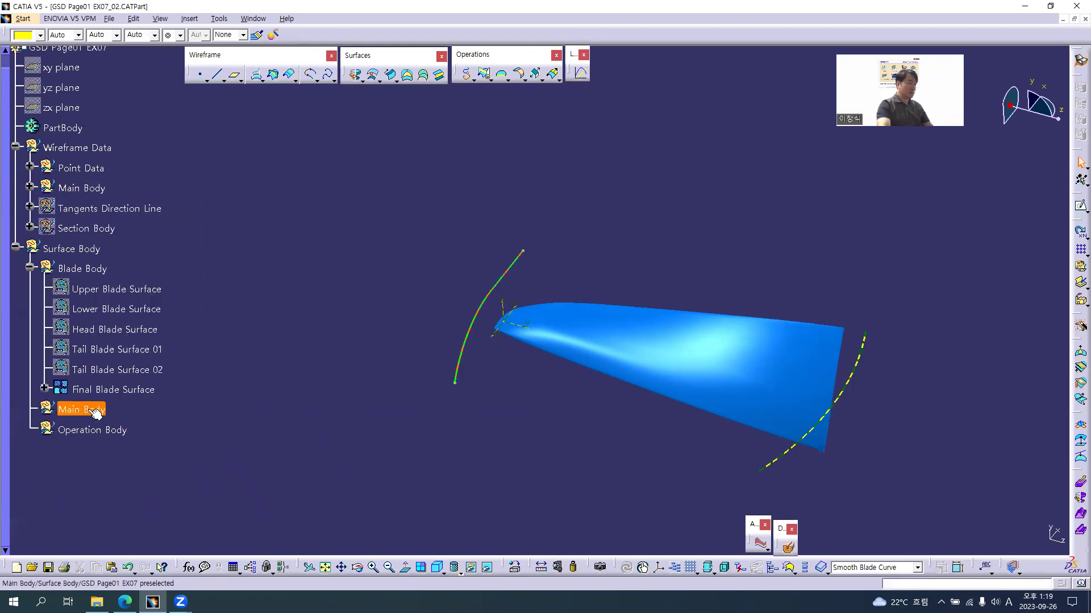
right_click(89, 408)
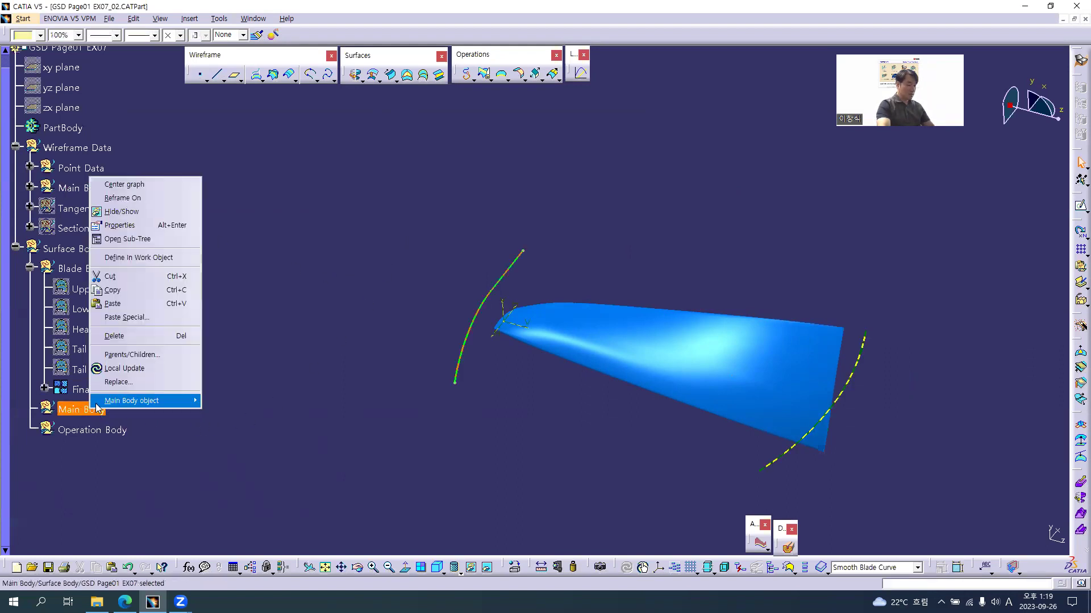
left_click(132, 279)
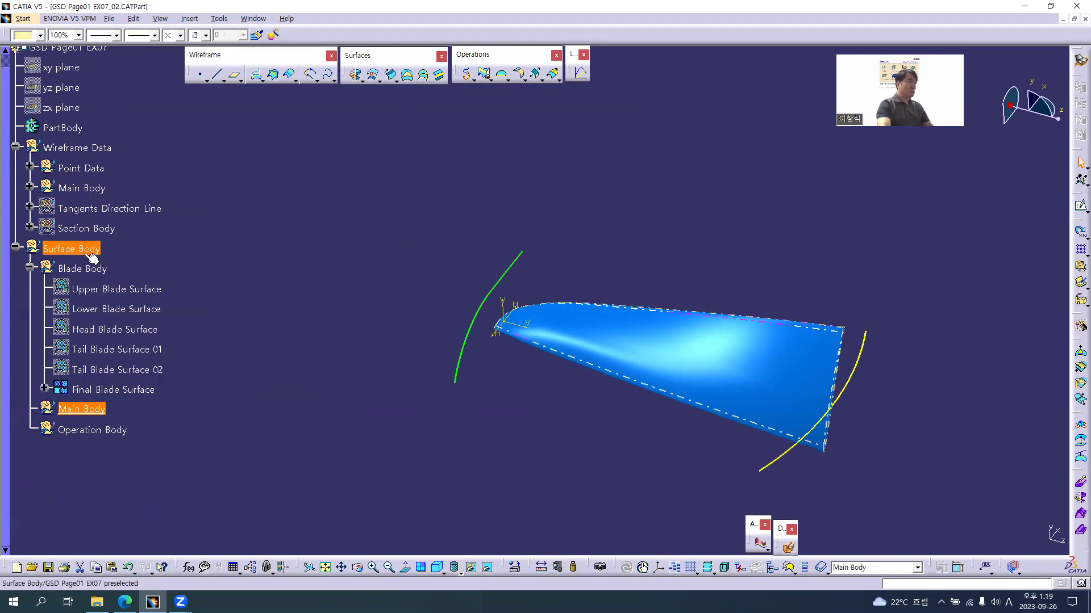
left_click(29, 267)
left_click(118, 289)
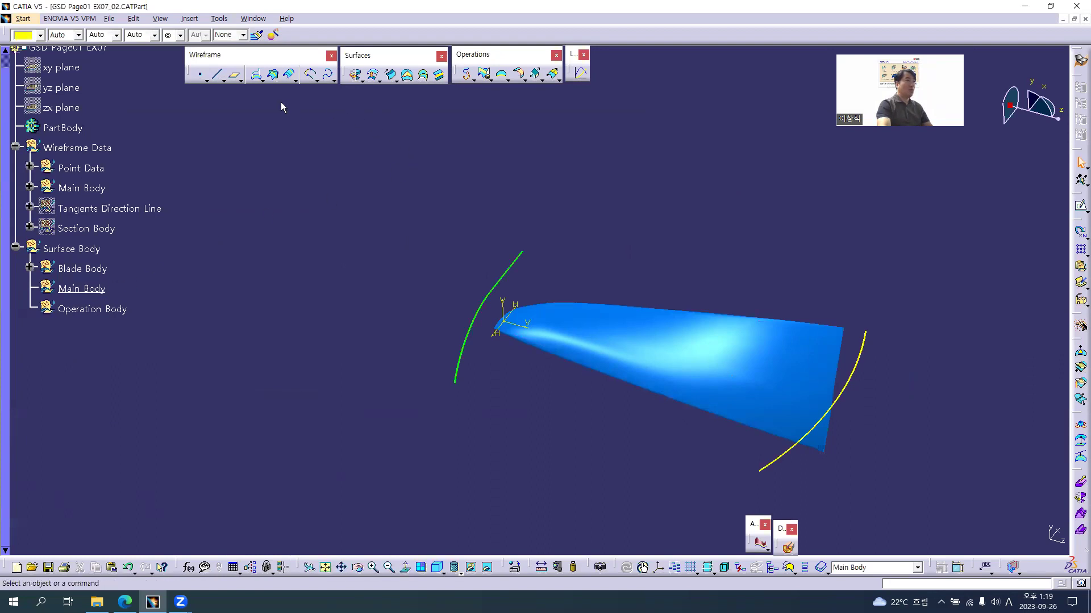
Extrude the Blade Split Profile along its sketch normal by 300 mm in both directions.
left_click(360, 79)
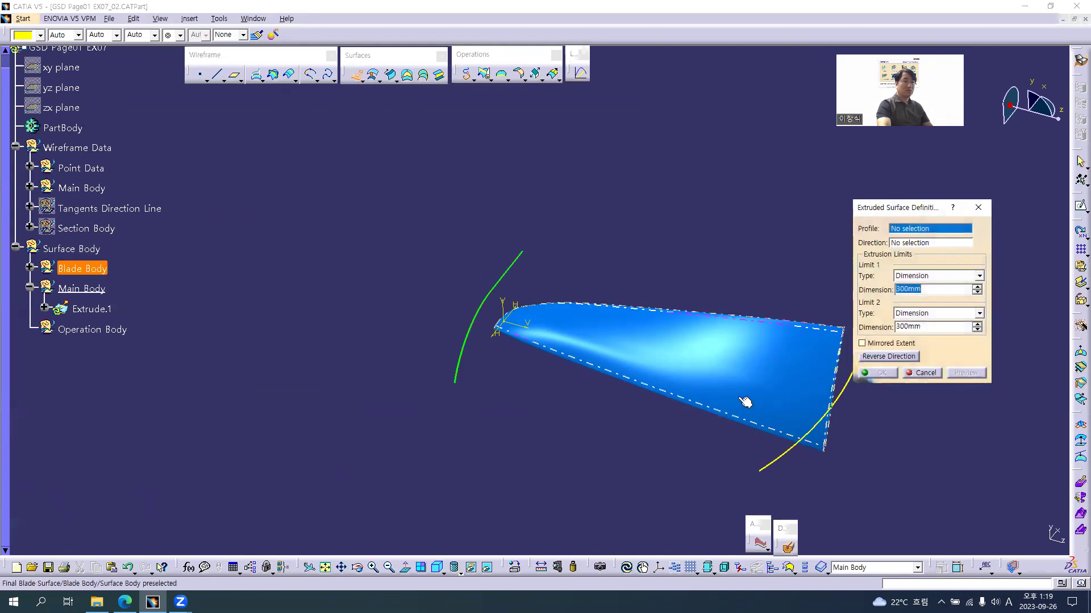
middle_click_drag(772, 422, 602, 388)
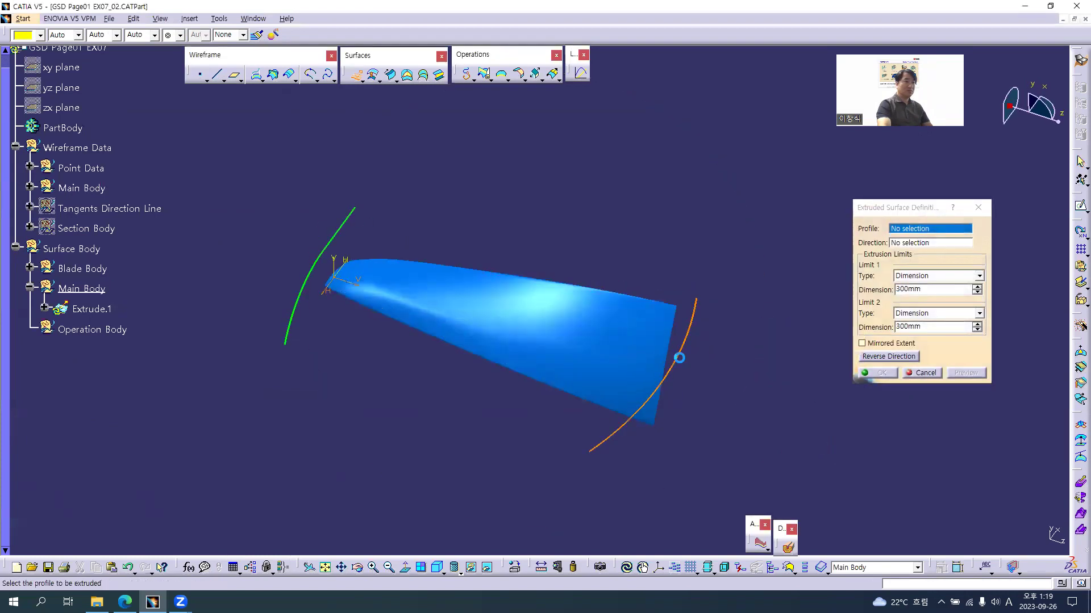
left_click(682, 356)
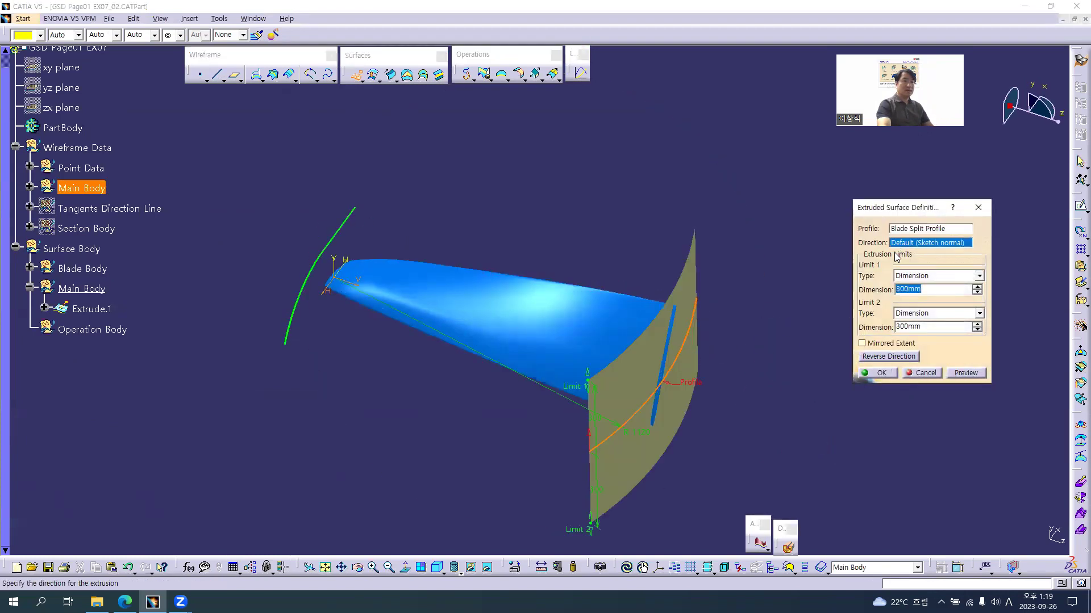
left_click(880, 373)
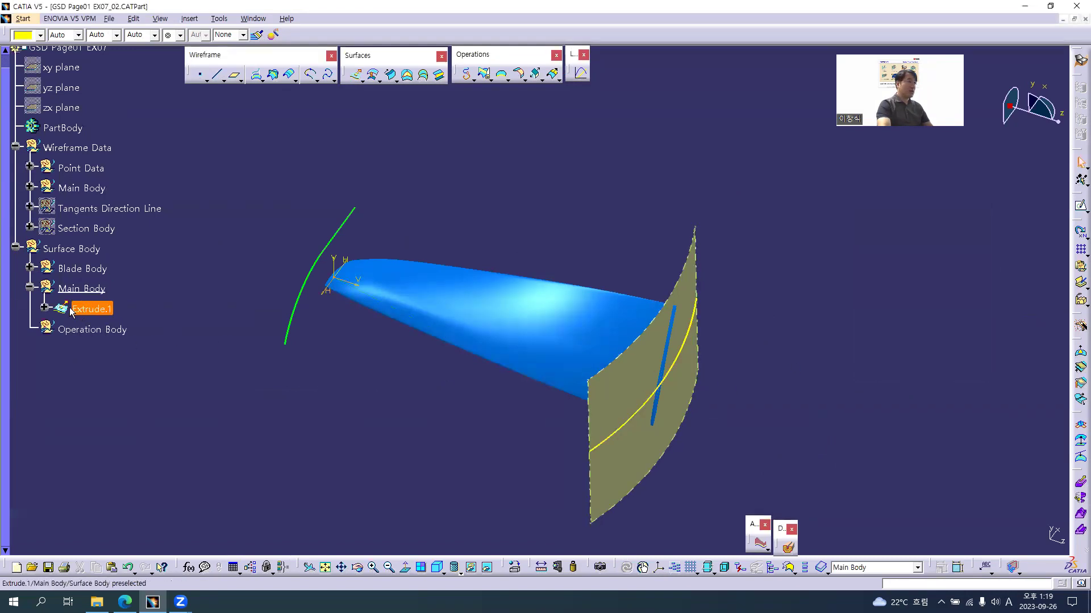
Rename the extruded surface as Blade Split Surface and colour it green.
key("alt+Return")
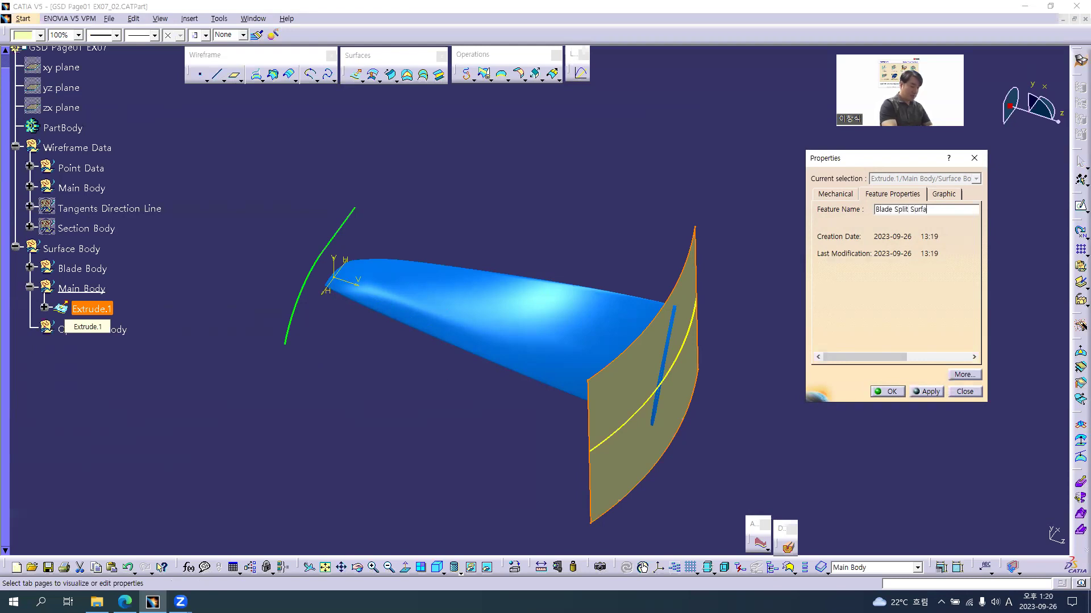
key("Return")
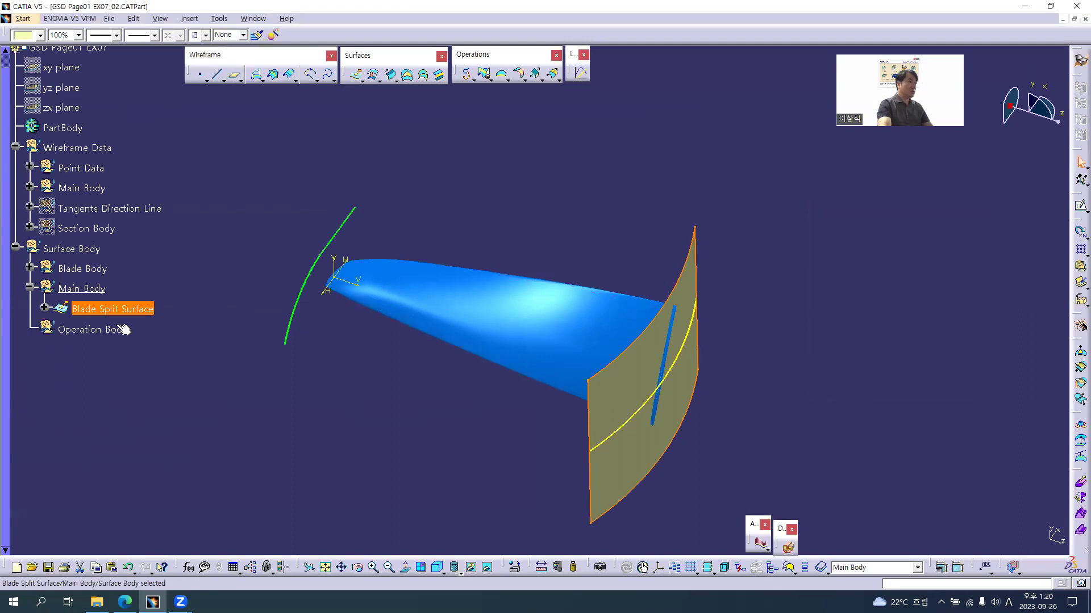
left_click(74, 48)
left_click(40, 36)
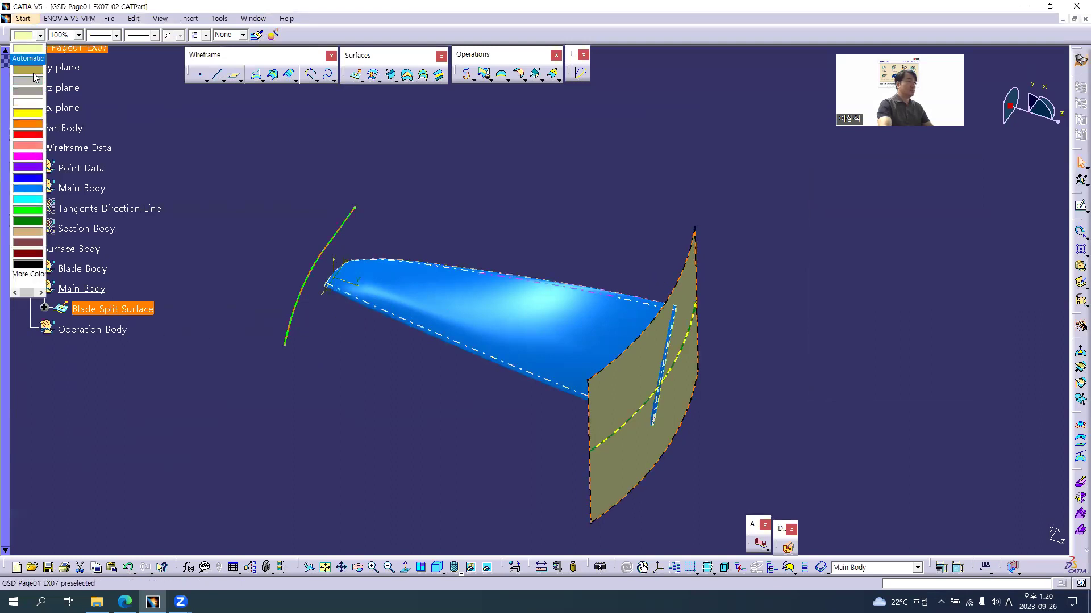
left_click(32, 210)
left_click(314, 200)
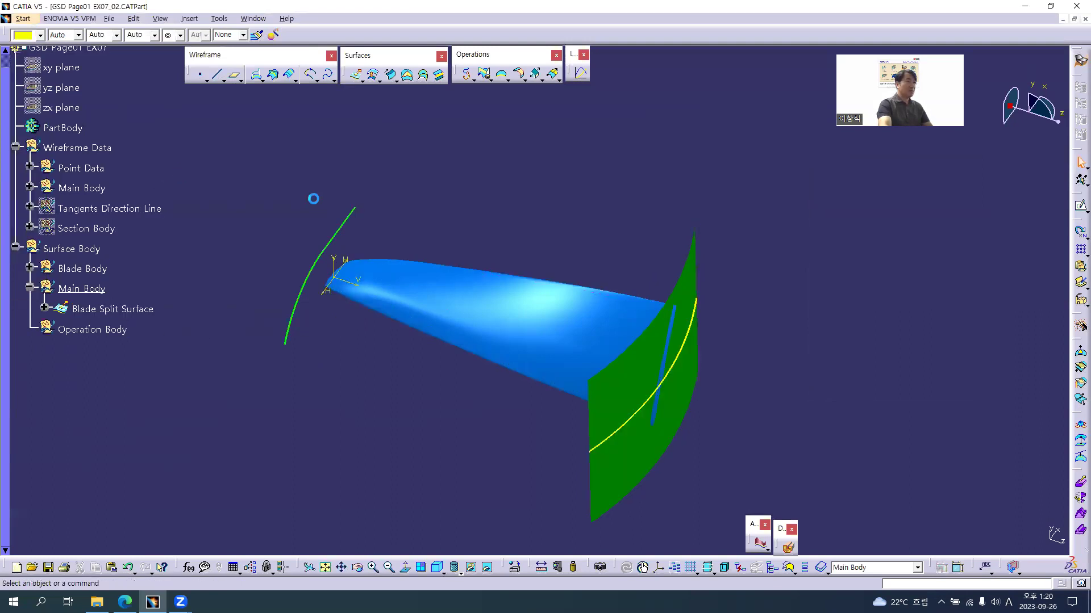
Revolve the green body profile 360 degrees about its default sketch axis.
left_click(362, 80)
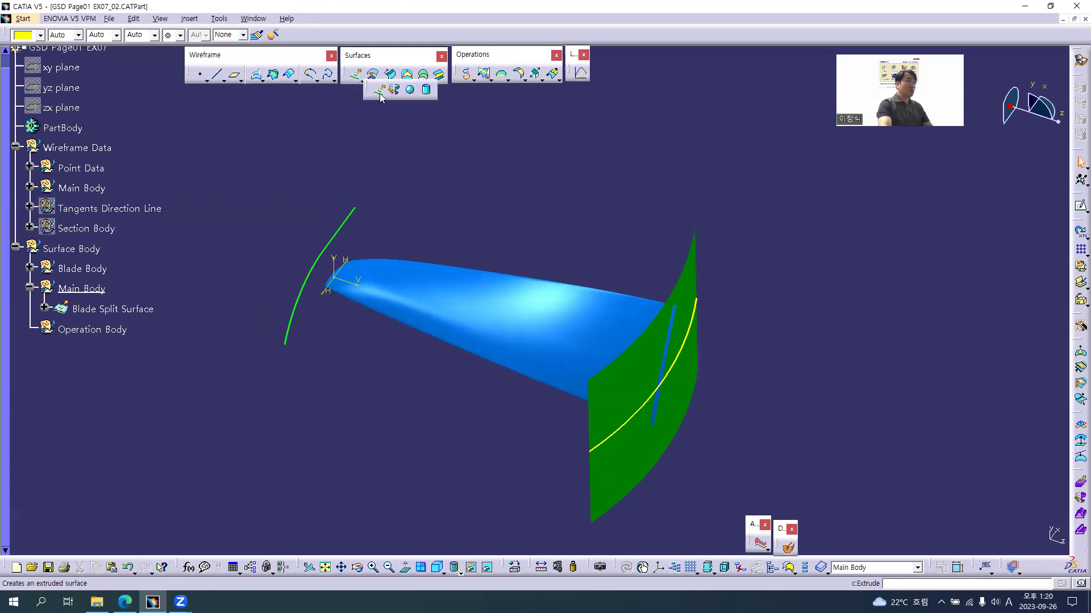
left_click(331, 241)
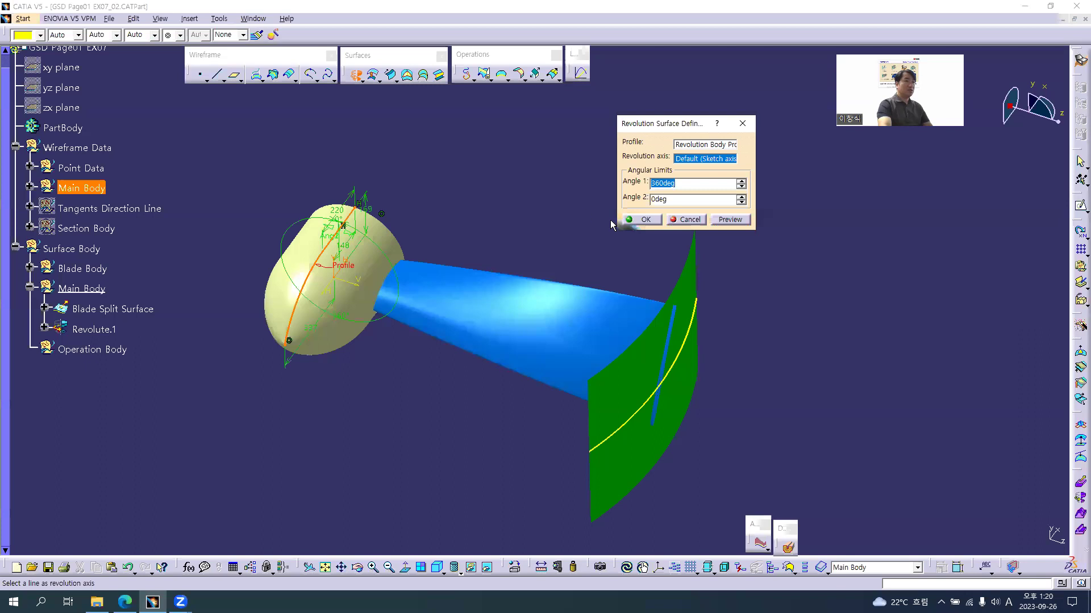
left_click(654, 220)
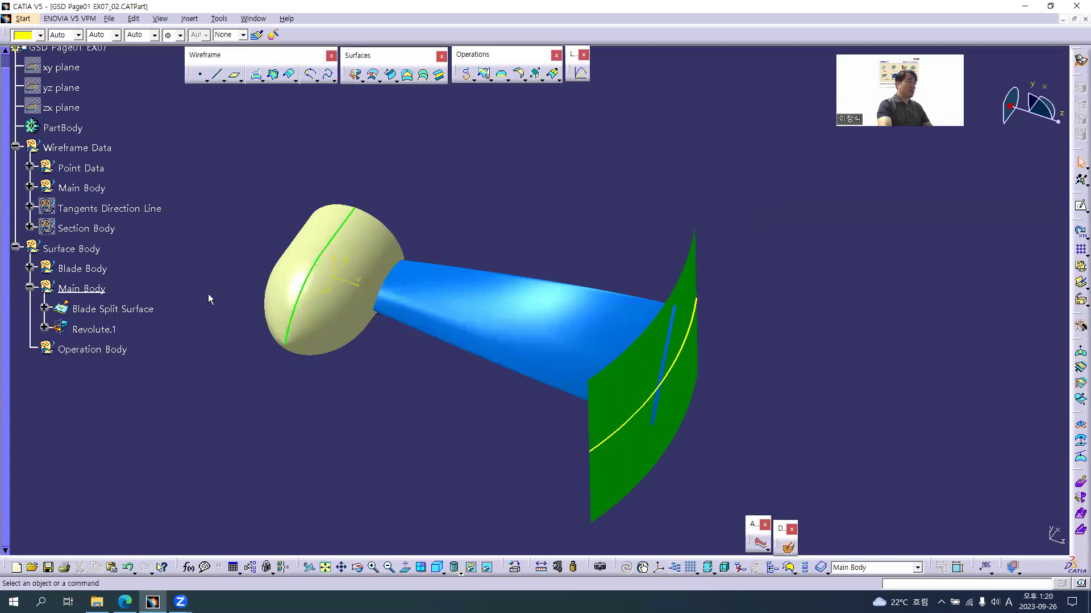
Rename the revolved surface as Main Body Surface and colour it magenta.
key("alt+Return")
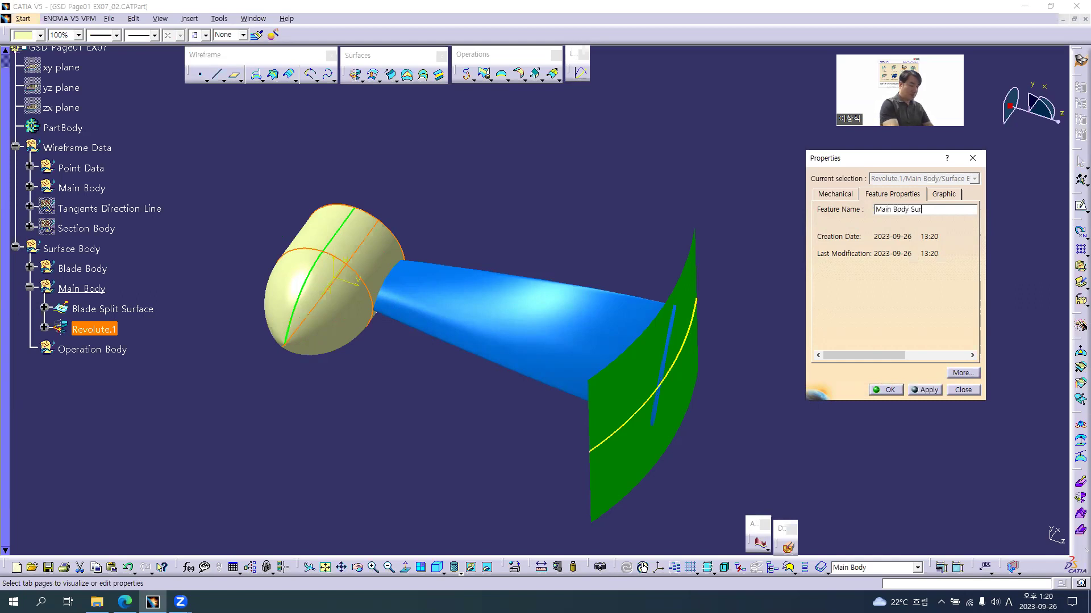
type("e")
key("Return")
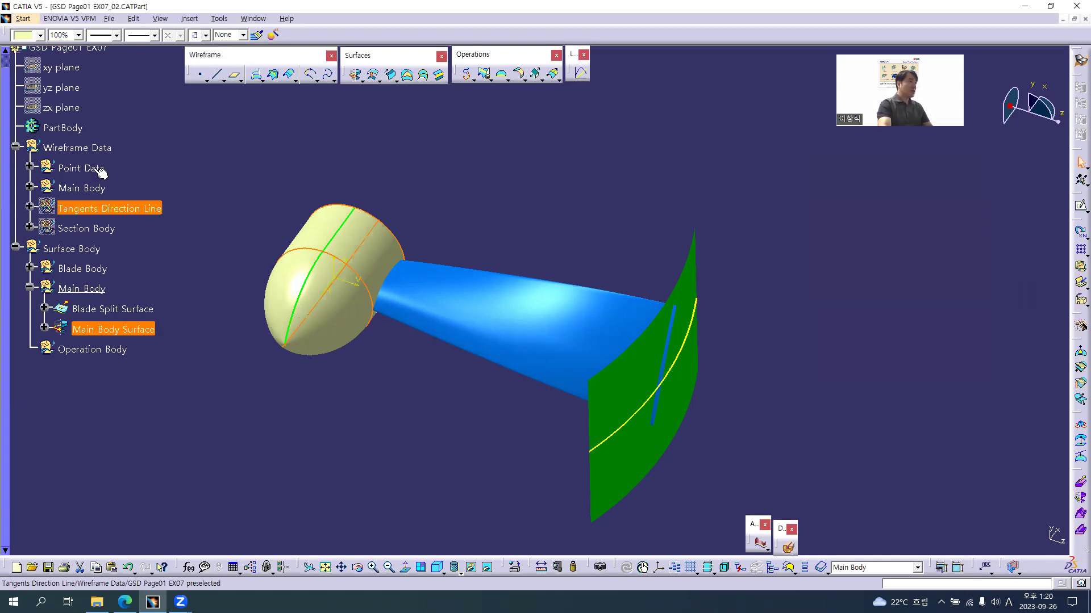
left_click(38, 36)
left_click(25, 160)
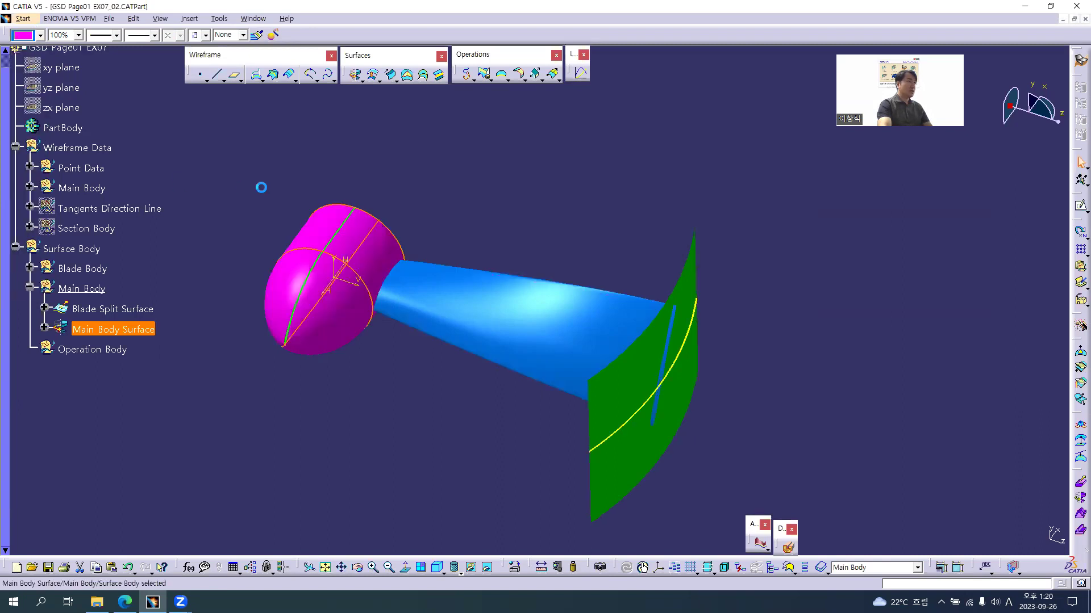
left_click(481, 202)
Display the model shaded with edges and hide the Main Body set under Wireframe Data.
middle_click_drag(481, 202, 526, 490)
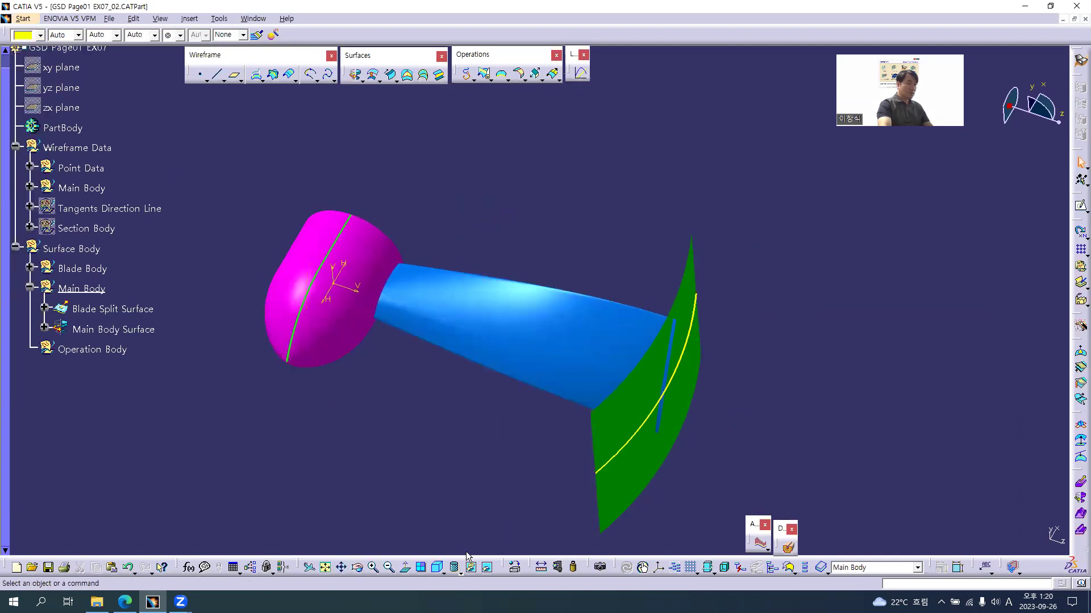
left_click(460, 572)
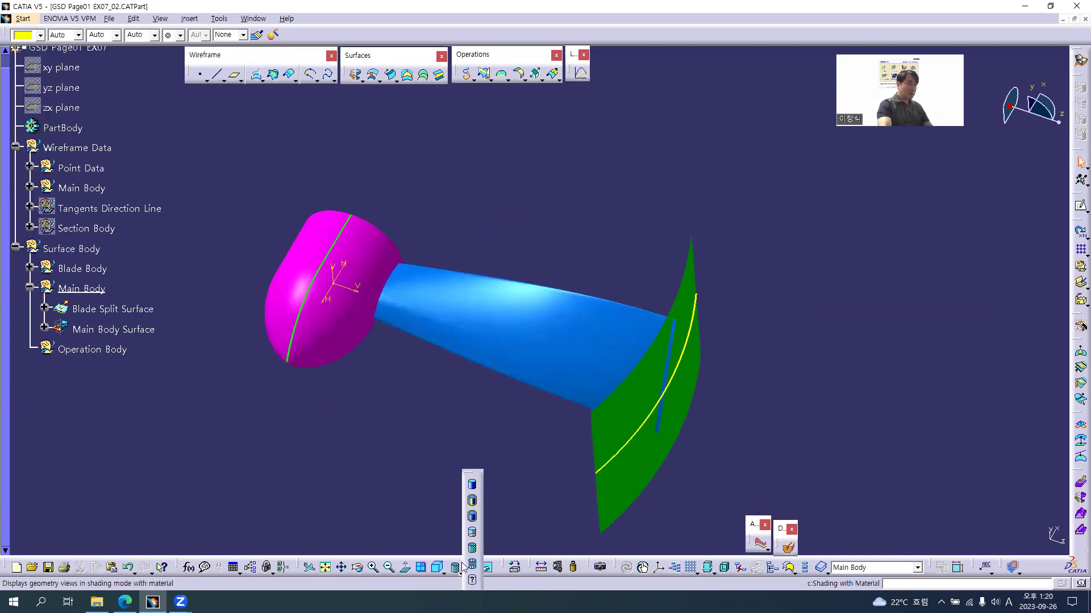
left_click(473, 502)
left_click(91, 188)
right_click(91, 188)
key("Escape")
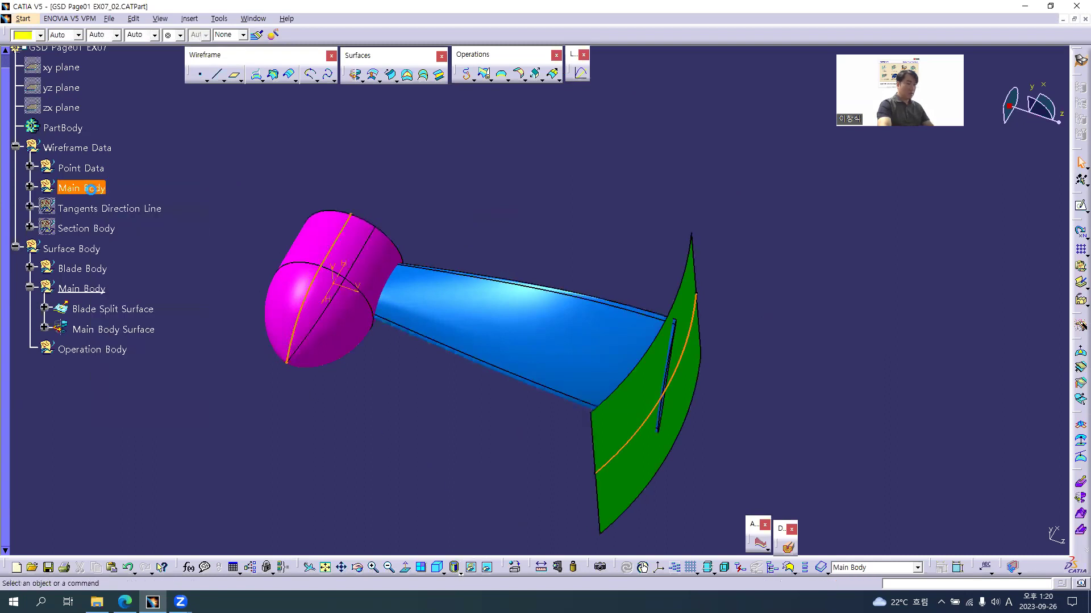
middle_click_drag(497, 257, 462, 388)
middle_click_drag(515, 200, 599, 308)
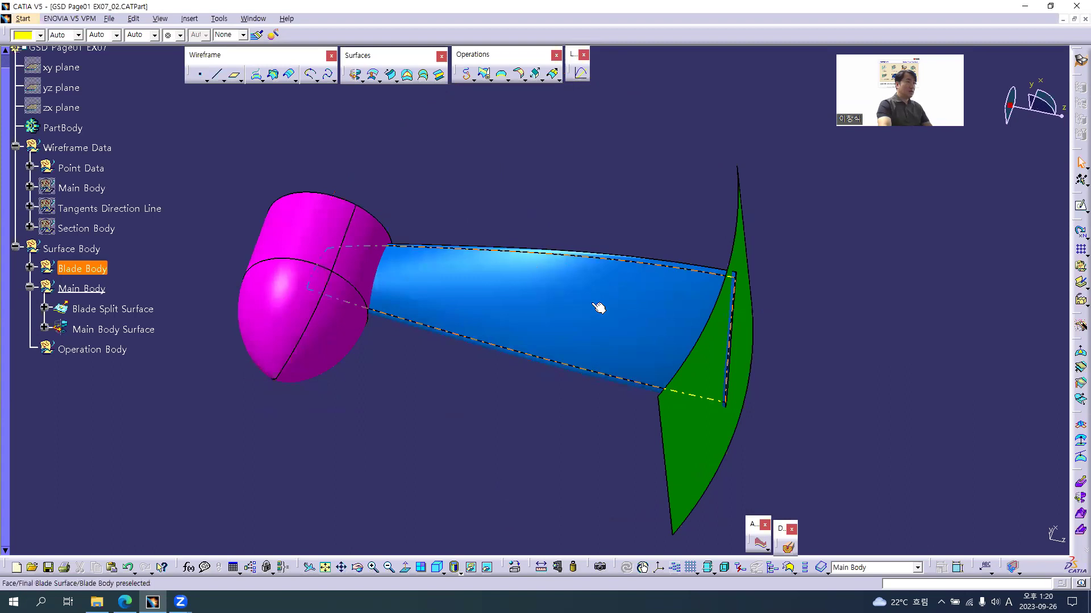
Define the Operation Body as the work object and view the hub, blade and split surface at an angle.
left_click(86, 350)
right_click(87, 350)
left_click(87, 349)
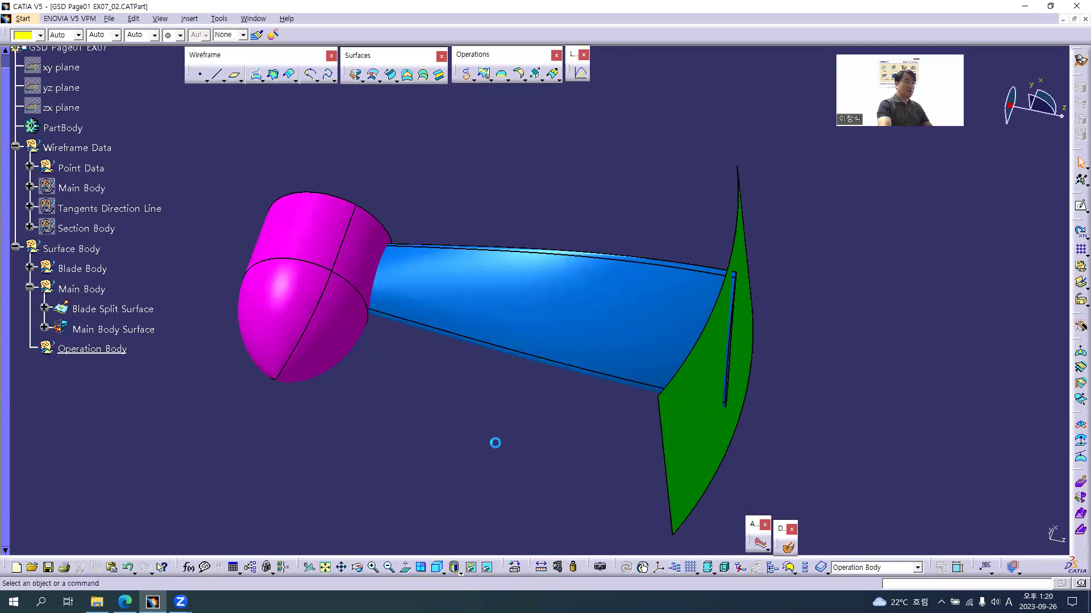
middle_click_drag(434, 437, 681, 334)
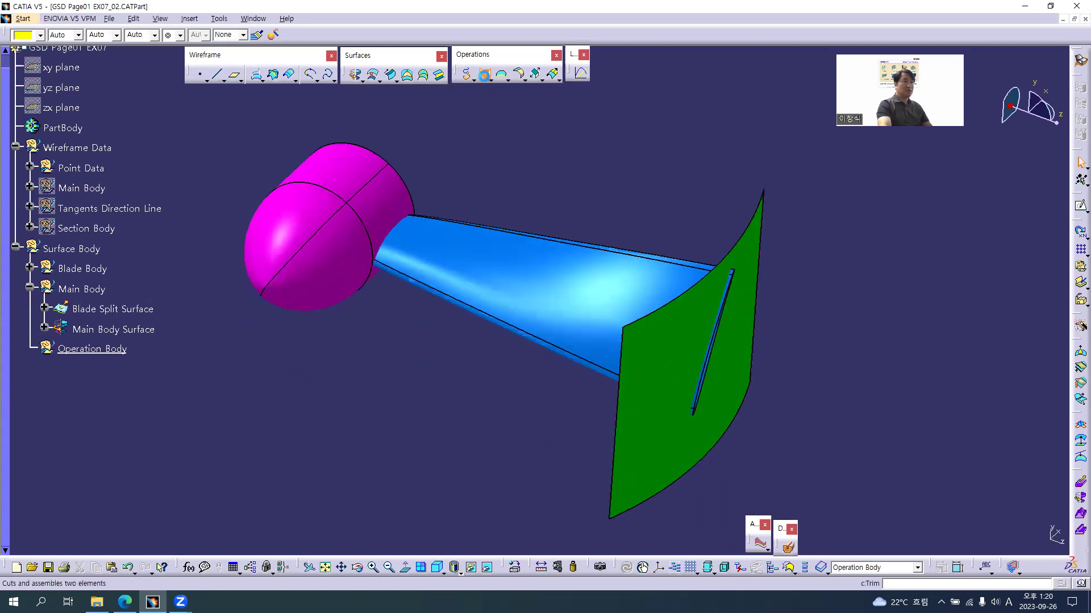
Trim the Final Blade Surface with the Blade Split Surface, keeping the hub-side blade and its closed tip cap.
left_click(484, 74)
left_click(588, 308)
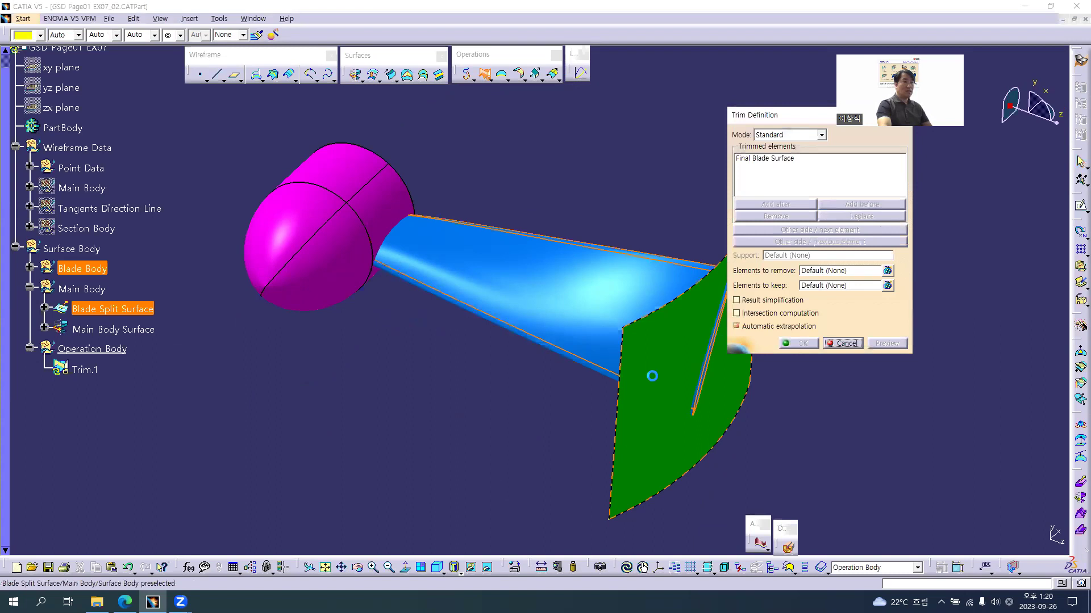
left_click(654, 372)
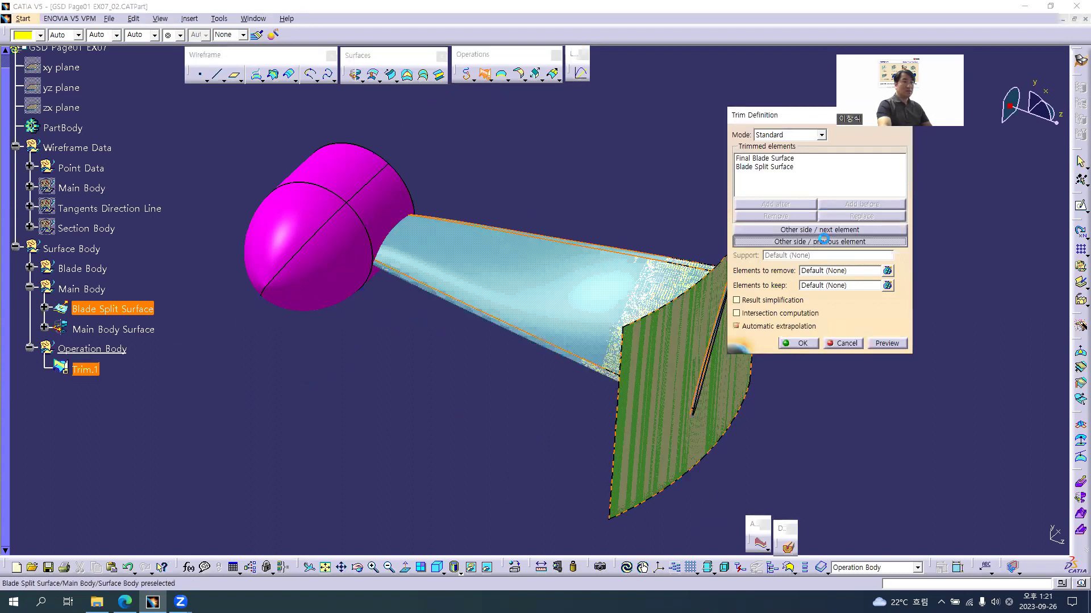
middle_click_drag(610, 319, 511, 277)
left_click(802, 344)
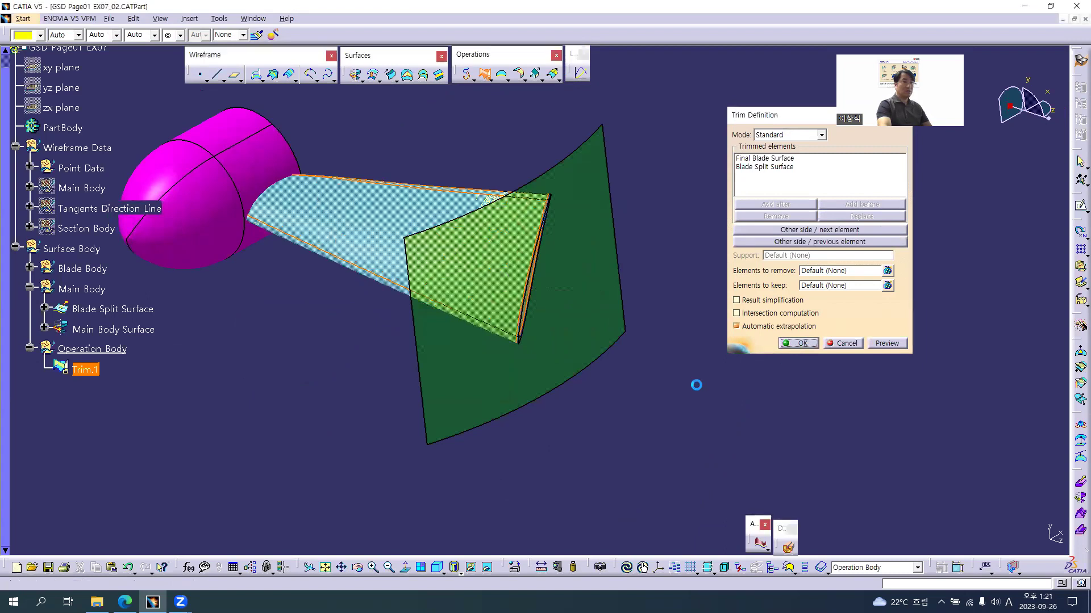
middle_click_drag(499, 360, 534, 213, "ctrl")
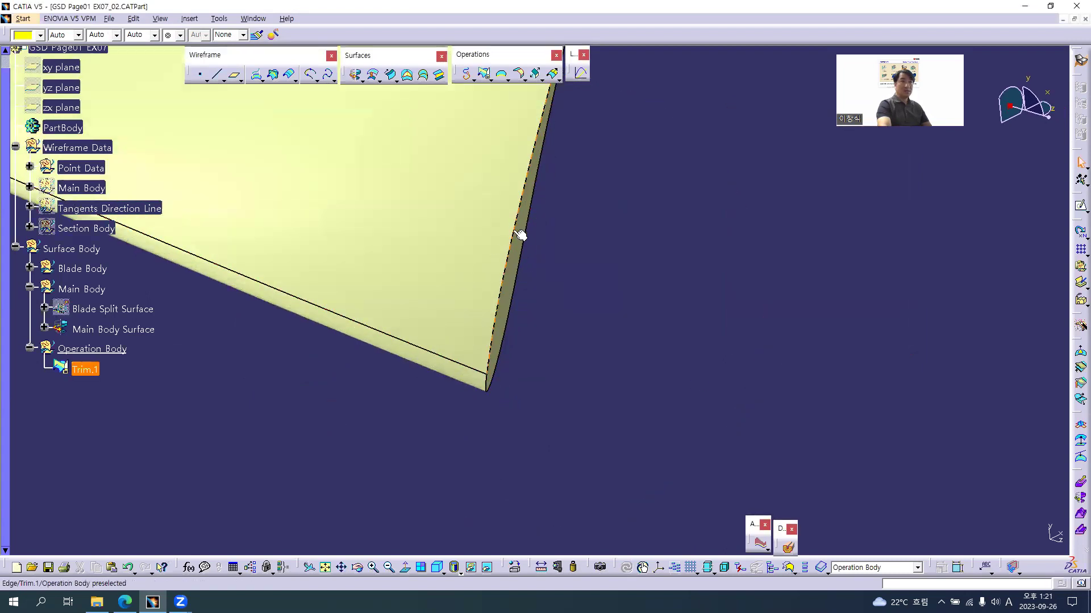
middle_click_drag(535, 253, 480, 223)
left_click(381, 390)
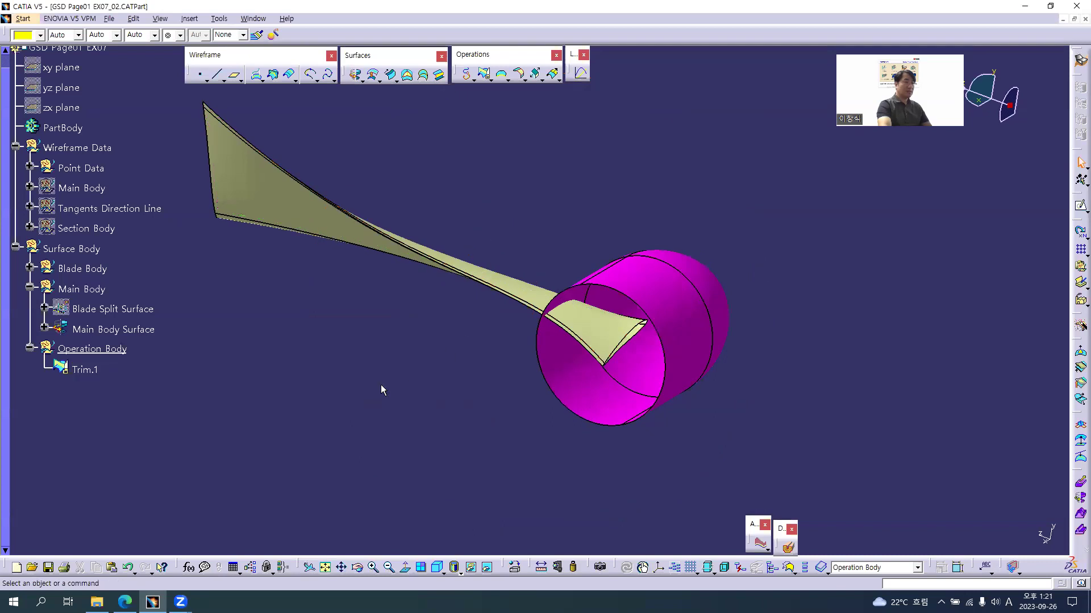
Colour the trimmed blade surface Trim.1 blue.
left_click(85, 370)
left_click(71, 49)
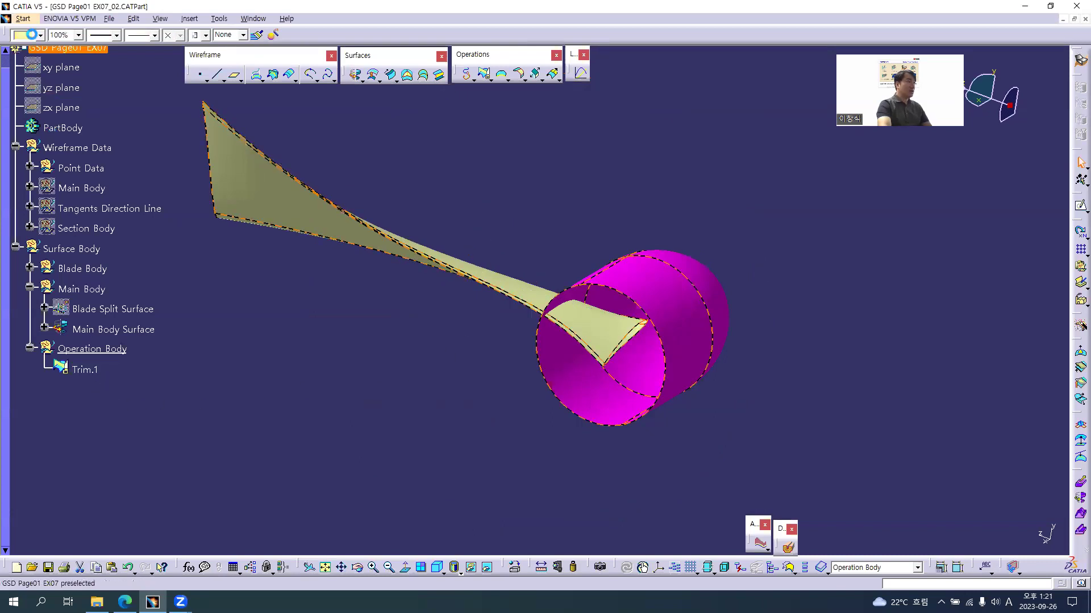
left_click(40, 35)
left_click(39, 192)
left_click(555, 122)
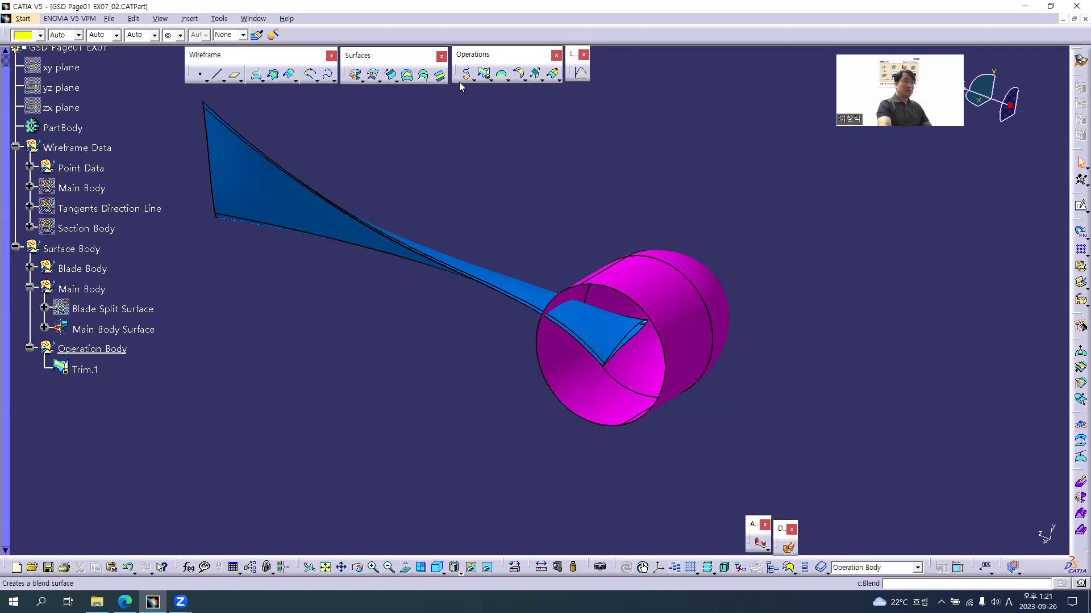
Split the trimmed blade Trim.1 with the Main Body Surface, keeping the portion outside the hub.
left_click(488, 80)
left_click(507, 94)
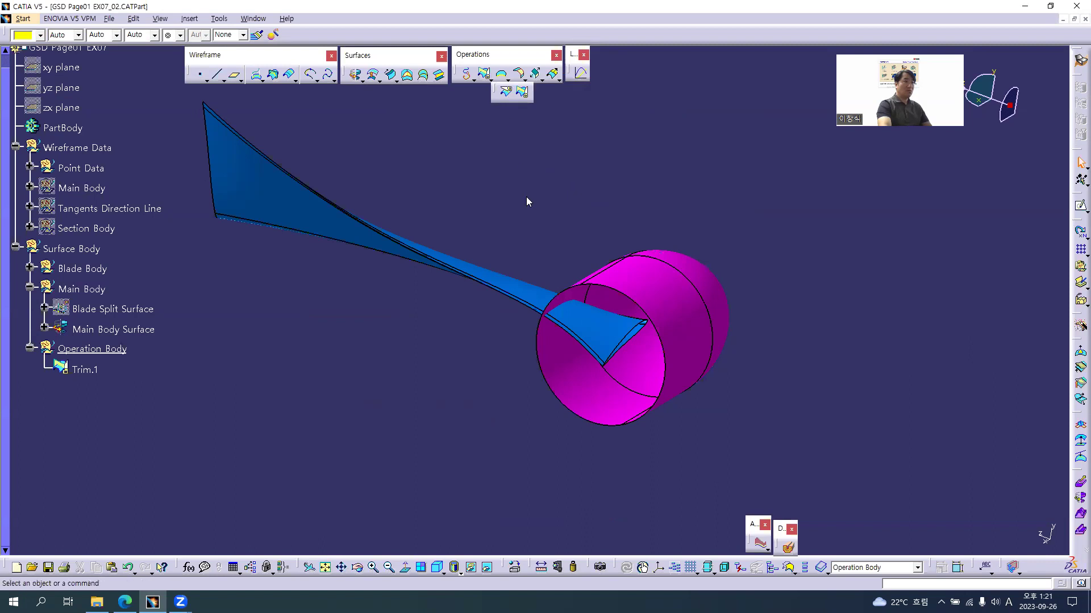
left_click(518, 275)
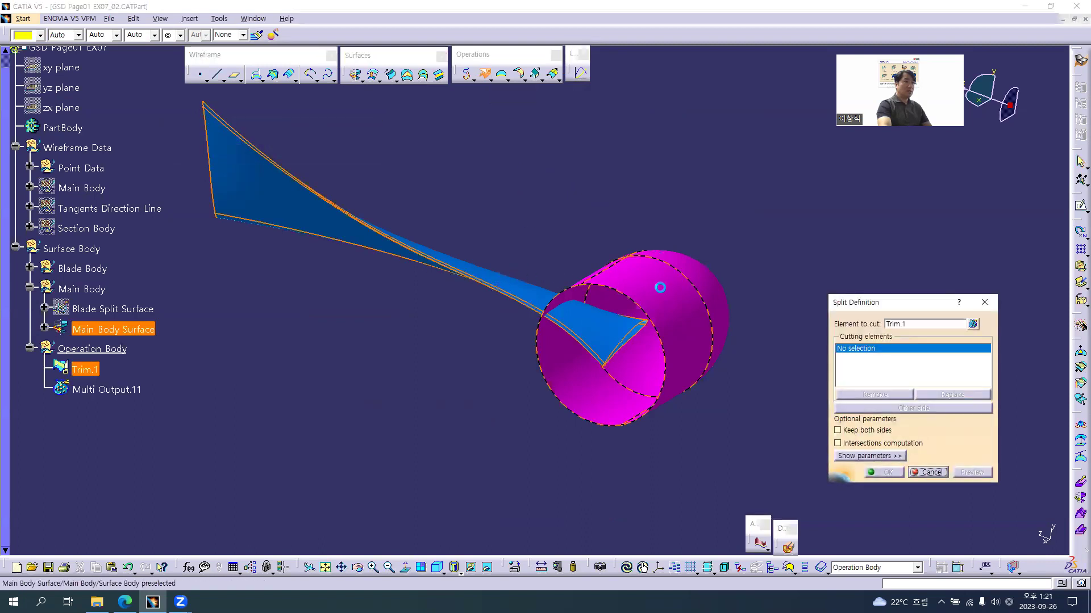
left_click(659, 289)
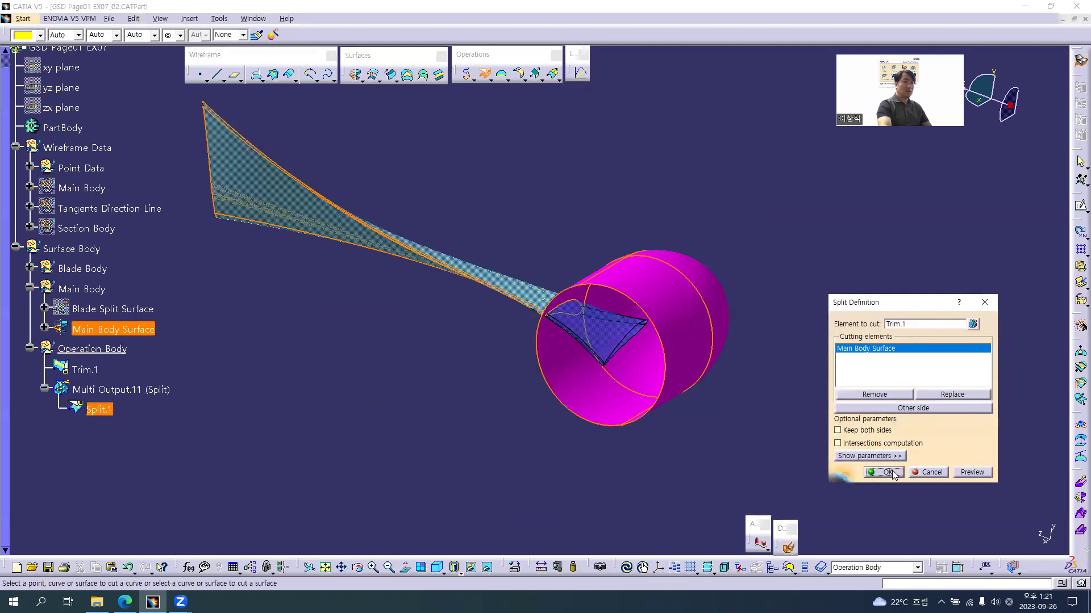
left_click(887, 473)
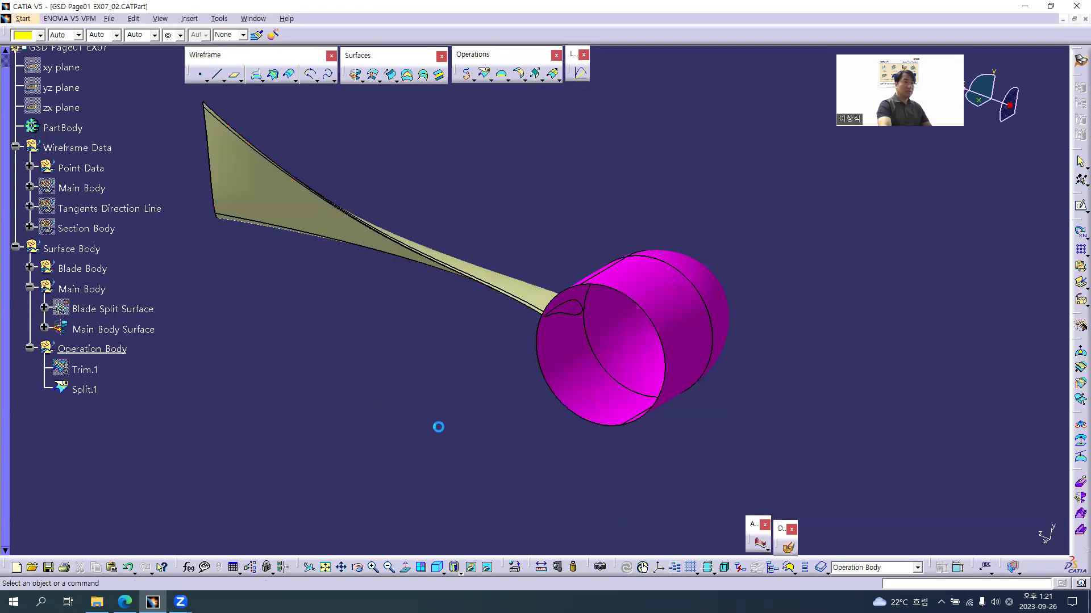
Colour the split blade surface Split.1 blue.
left_click(85, 389)
left_click(40, 34)
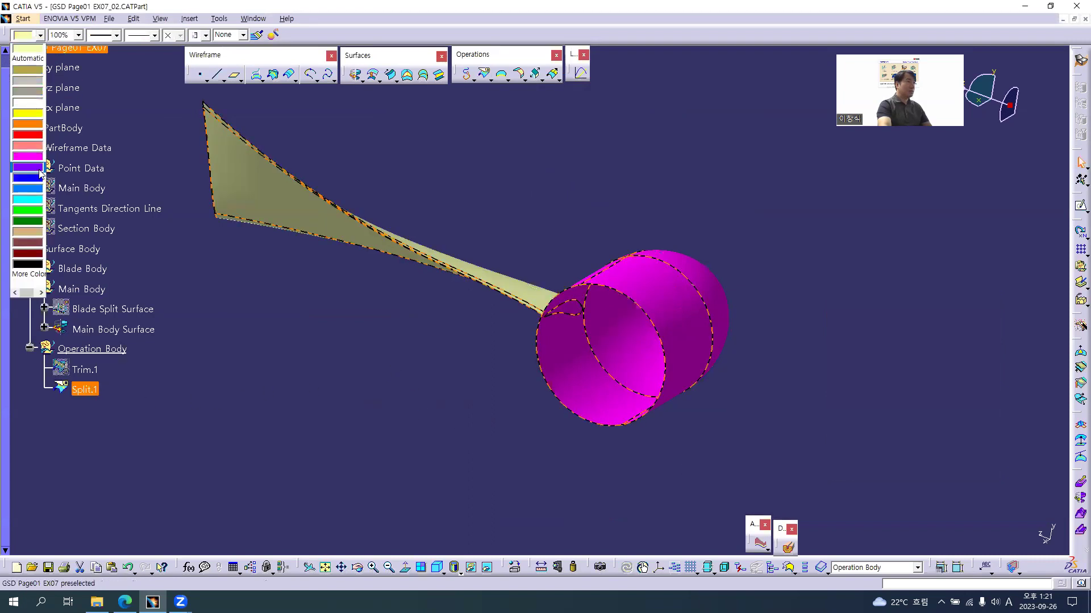
left_click(40, 190)
left_click(537, 194)
Rotate the blade Split.1 by 24 degrees about the X Axis with object repetition enabled.
middle_click_drag(575, 220, 569, 267)
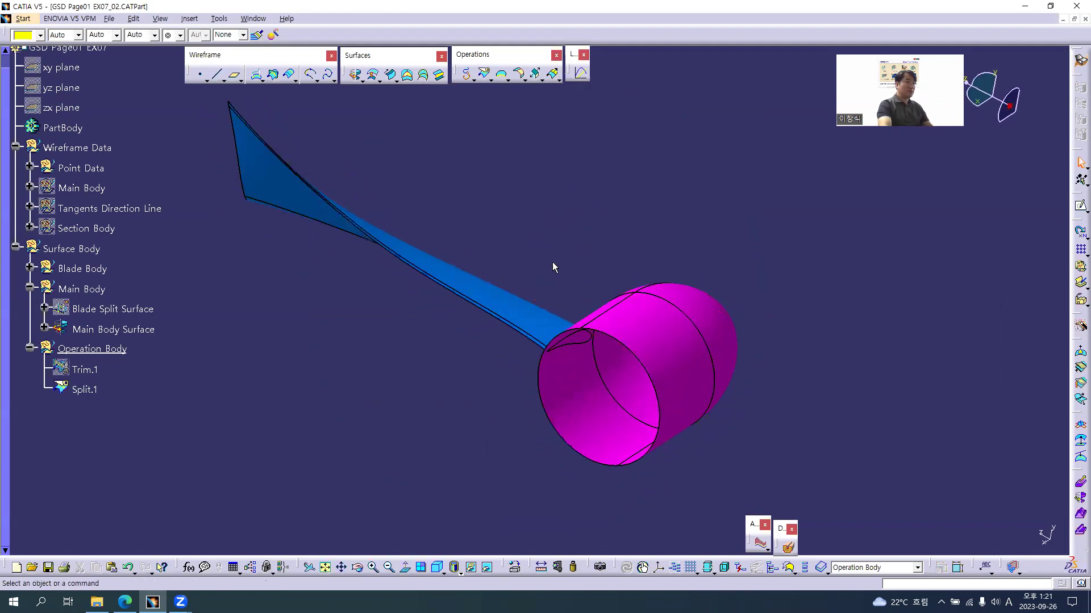
middle_click_drag(592, 230, 512, 226)
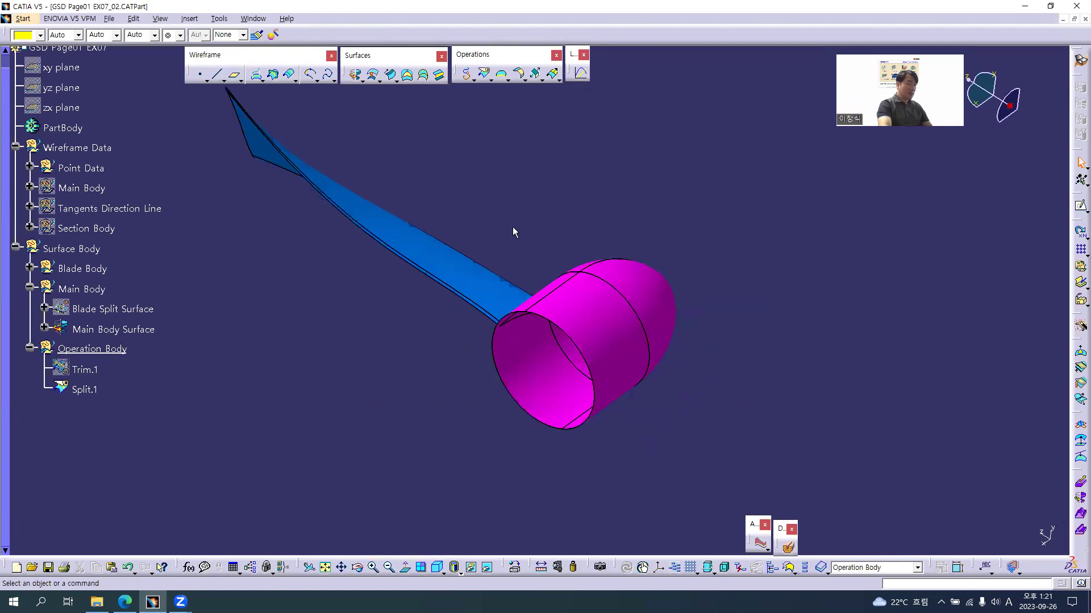
left_click(557, 80)
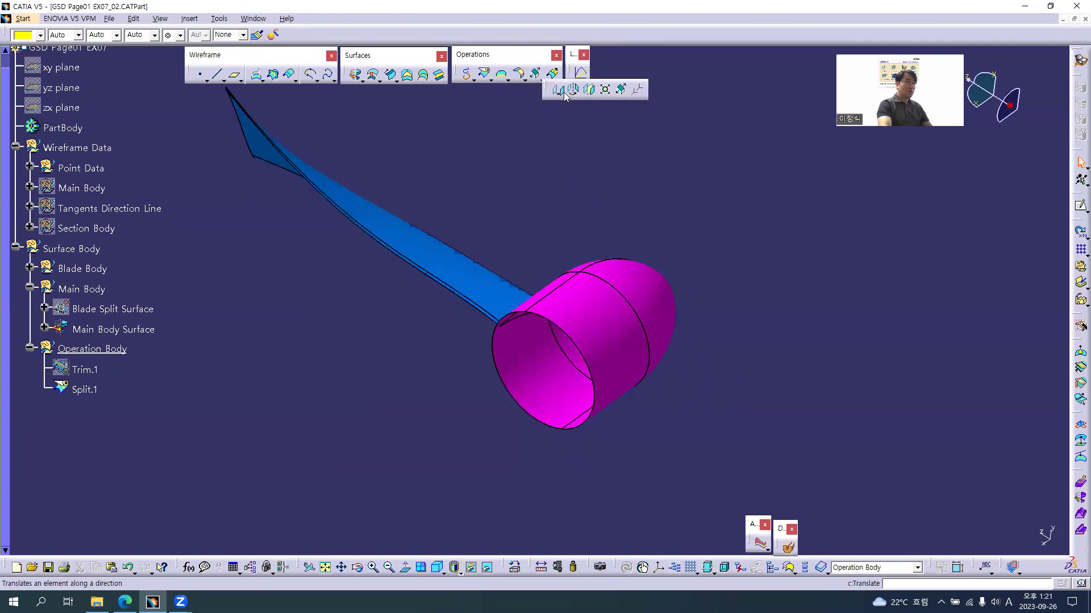
left_click(574, 91)
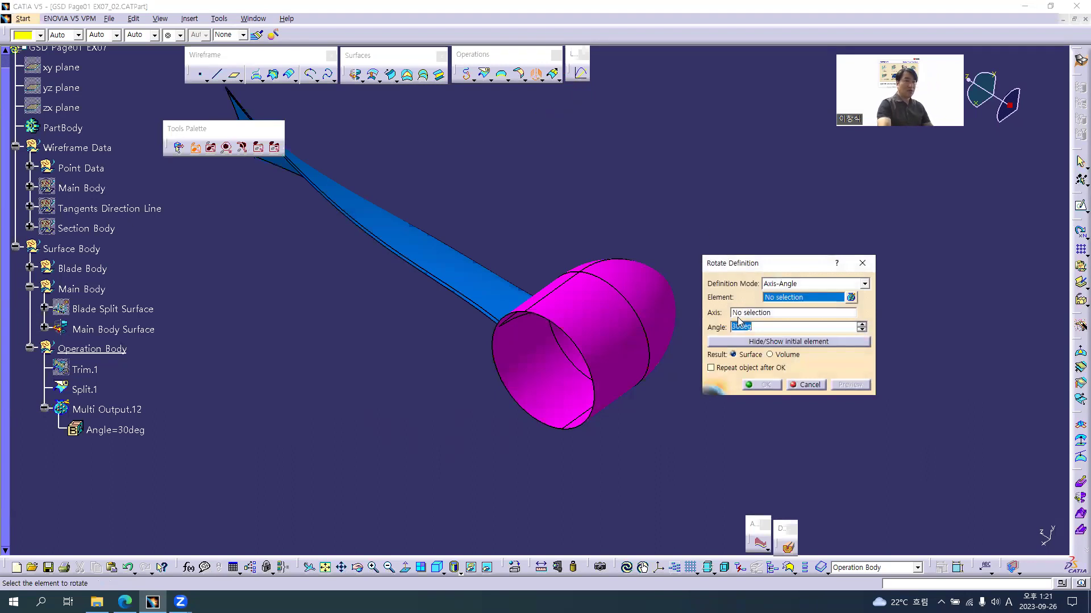
middle_click_drag(597, 329, 578, 358)
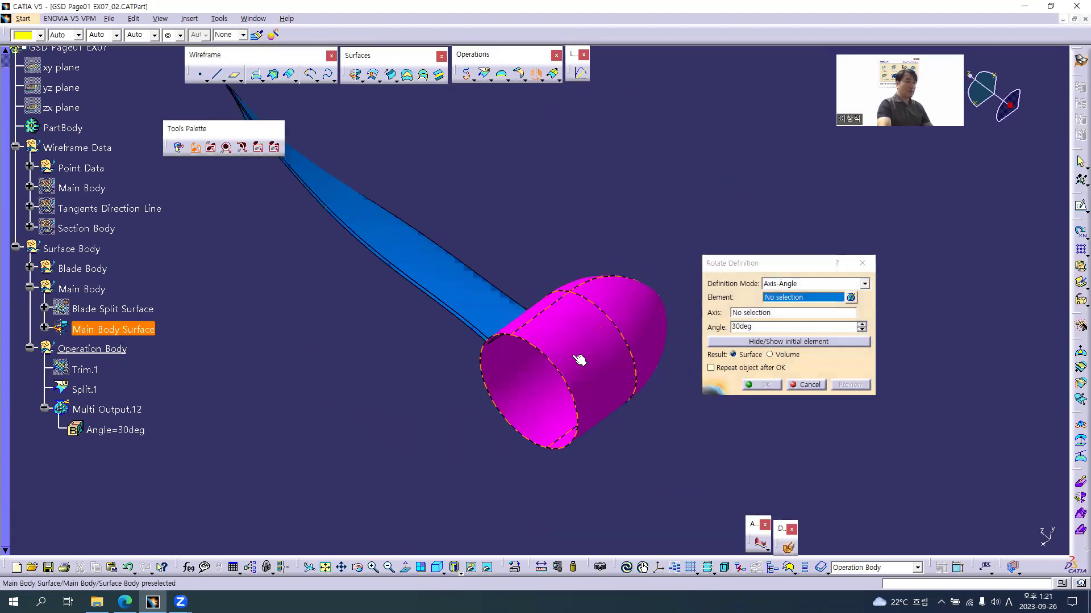
left_click(450, 279)
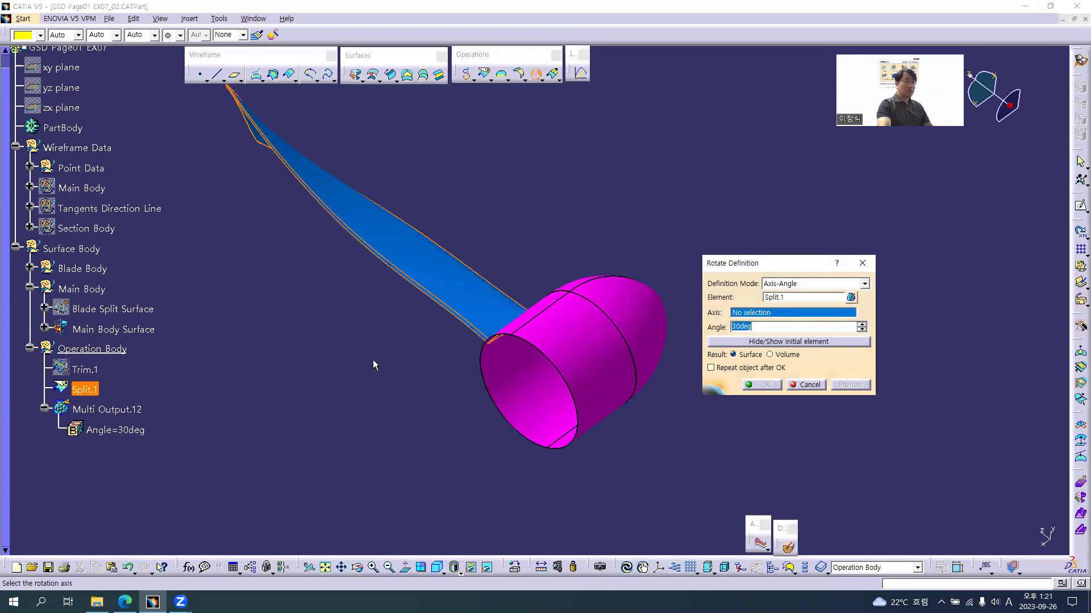
right_click(783, 315)
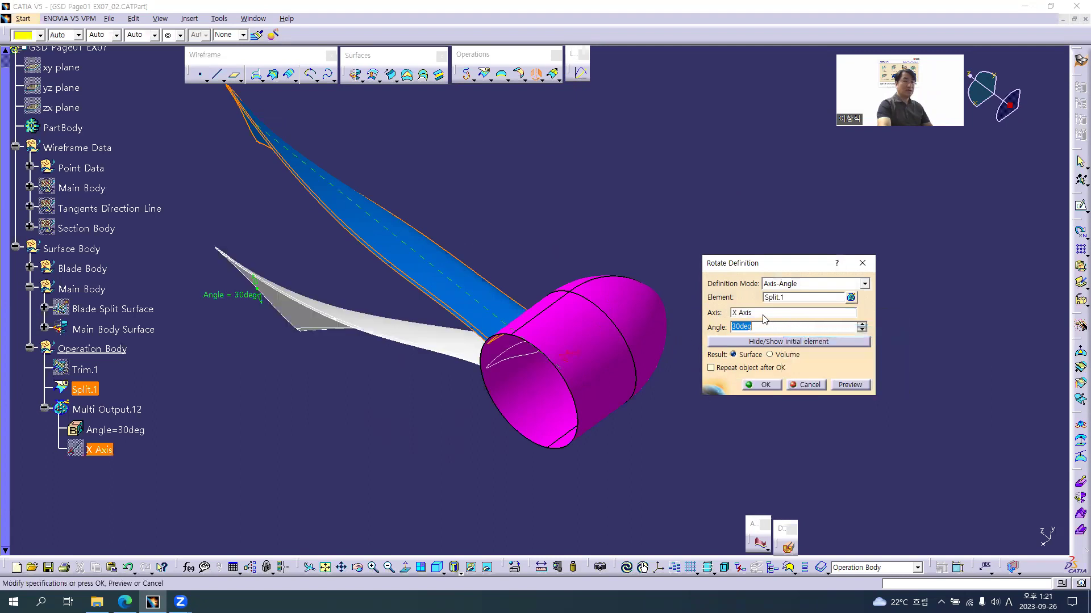
type("24")
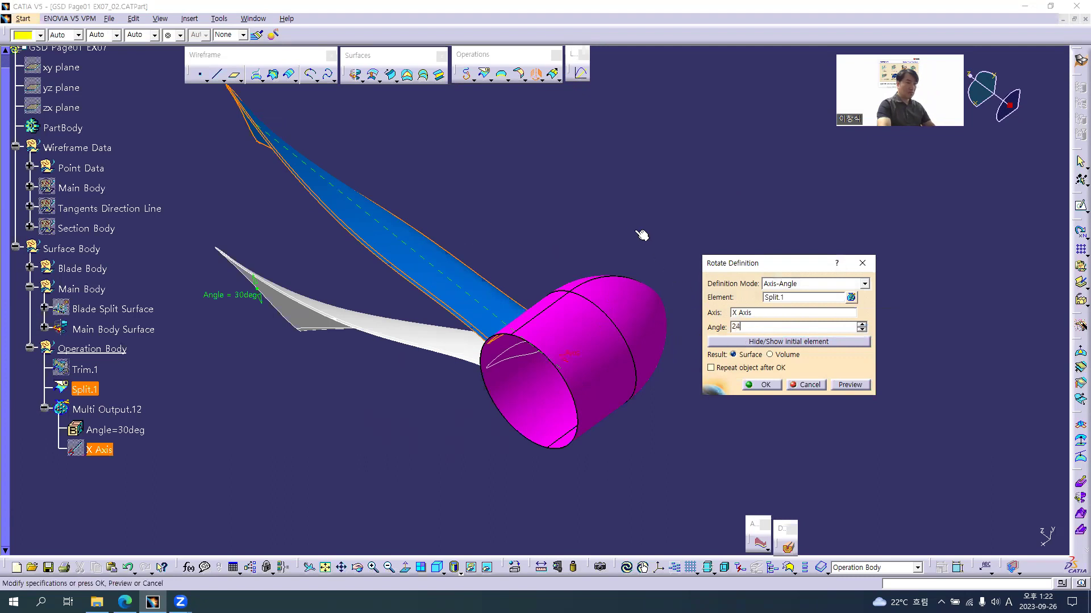
middle_click_drag(545, 247, 406, 256)
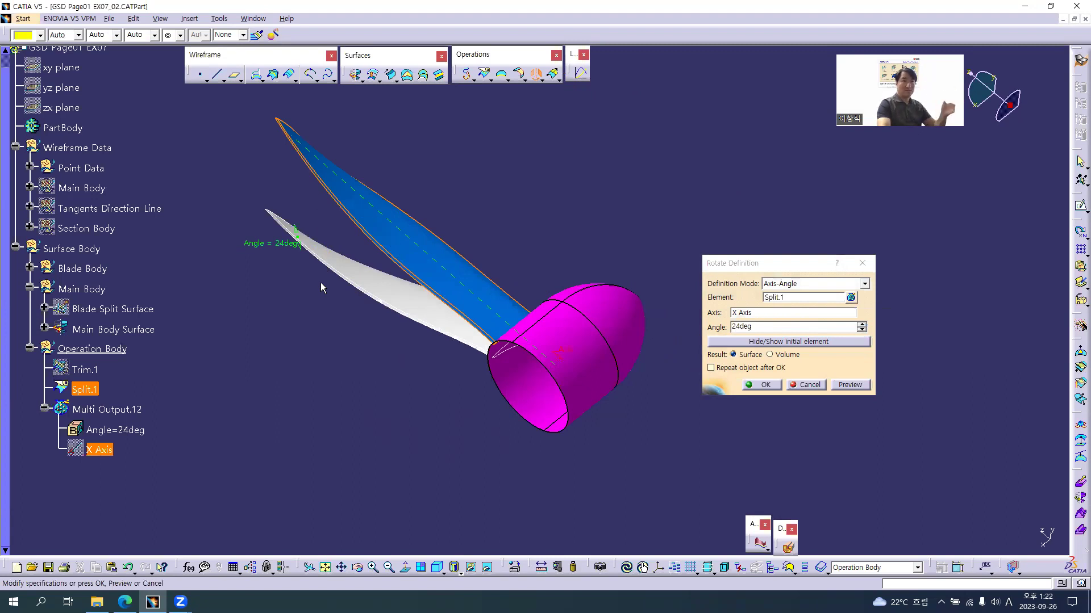
left_click(711, 368)
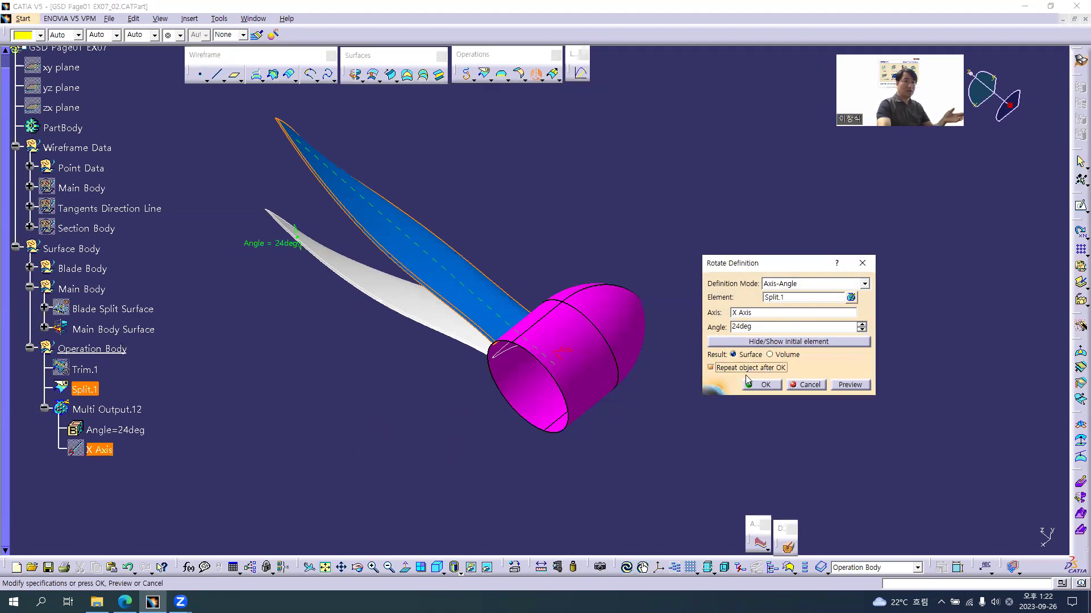
left_click(763, 386)
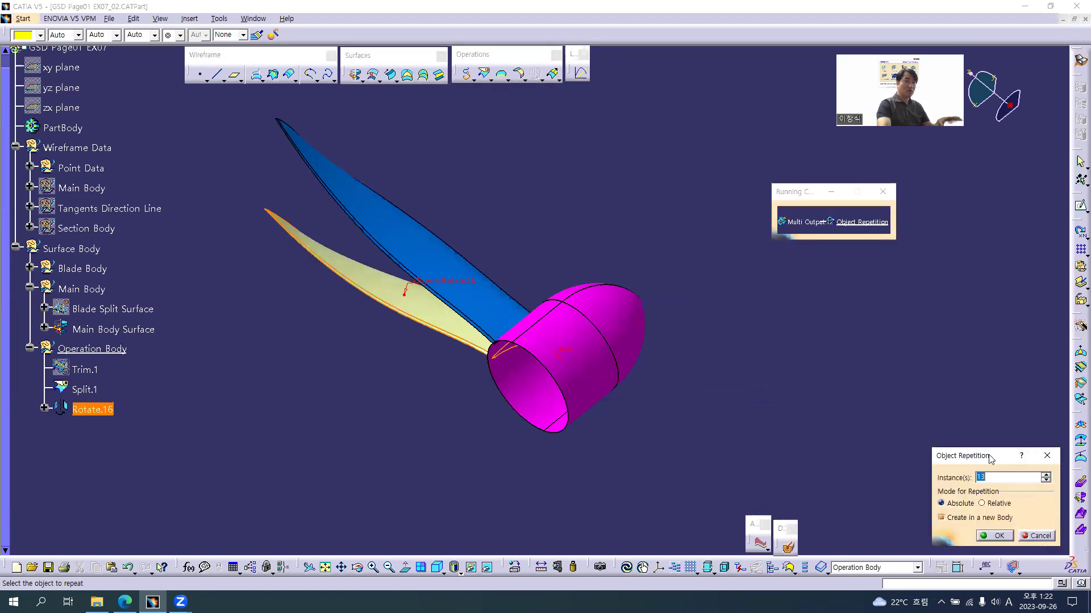
Repeat the rotated blade with 13 instances in Absolute mode inside a new body, and collapse that new geometrical set.
left_click_drag(989, 458, 842, 291)
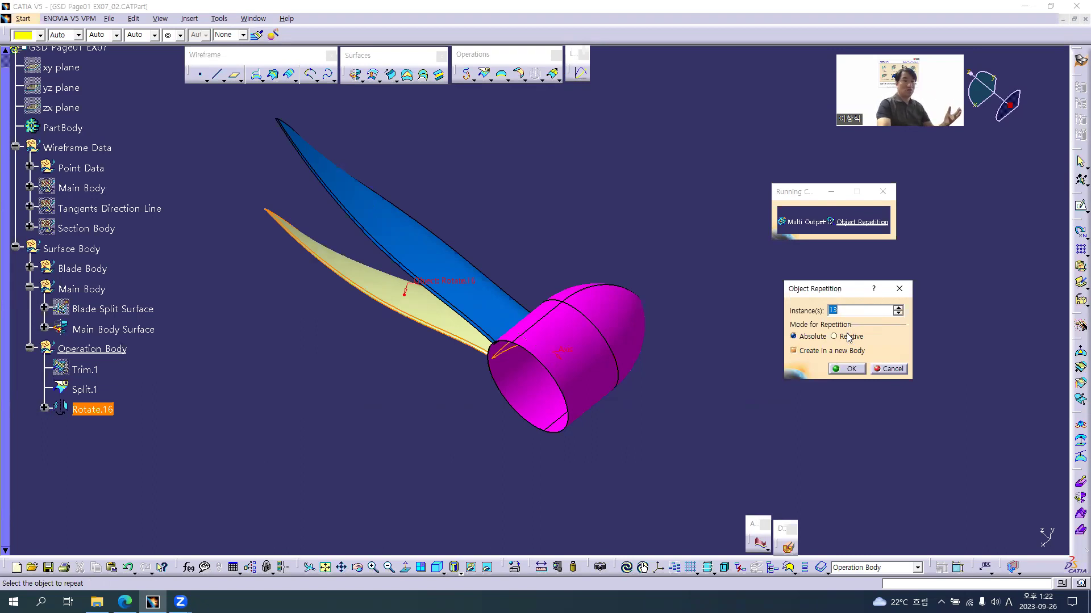
left_click(846, 370)
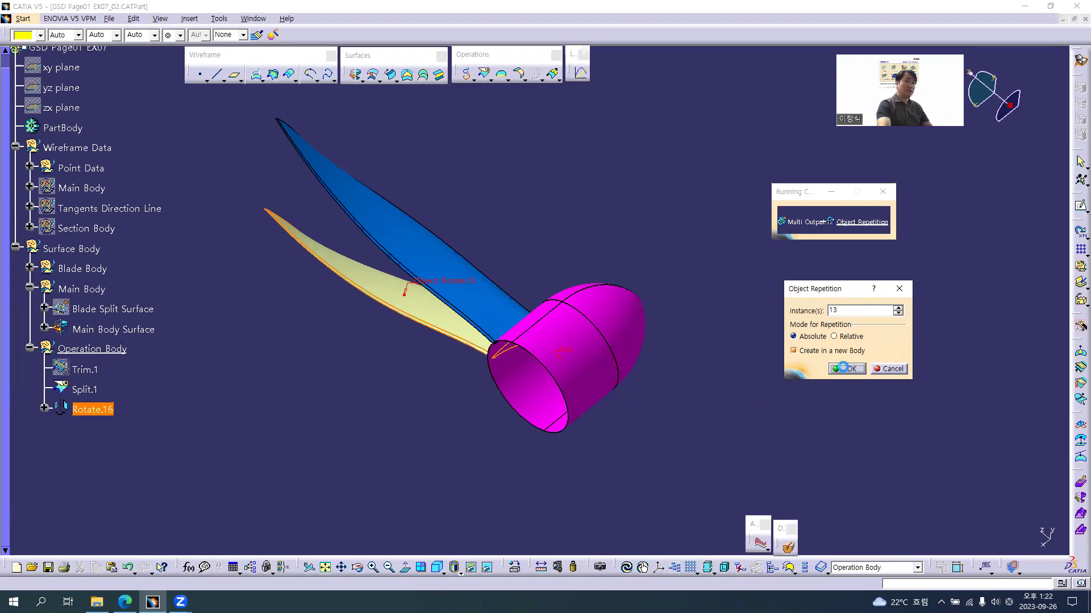
middle_click_drag(473, 328, 562, 264)
left_click(389, 425)
left_click(70, 433)
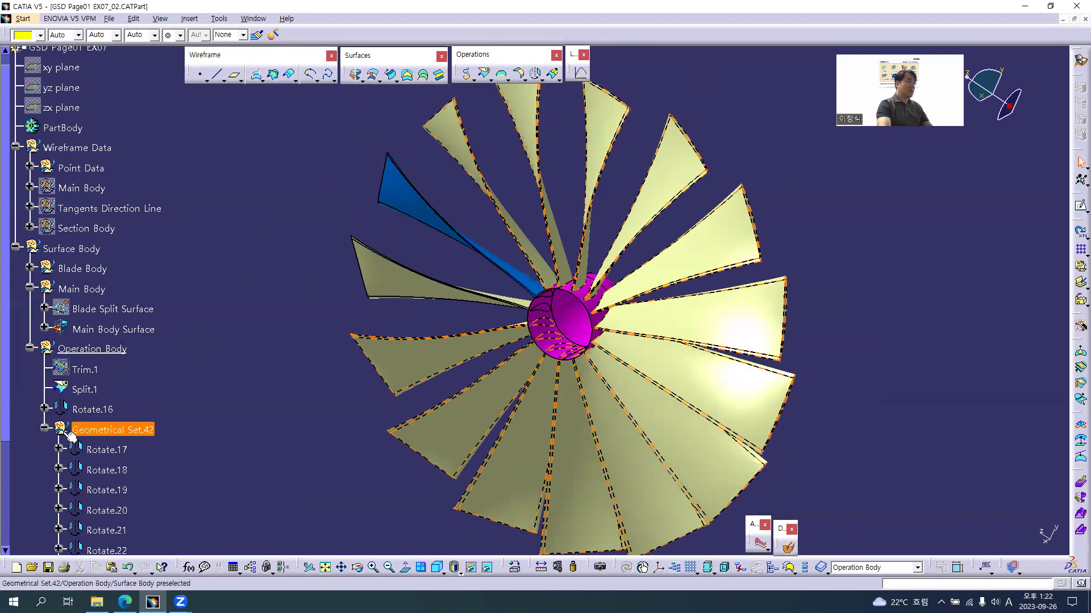
left_click(44, 427)
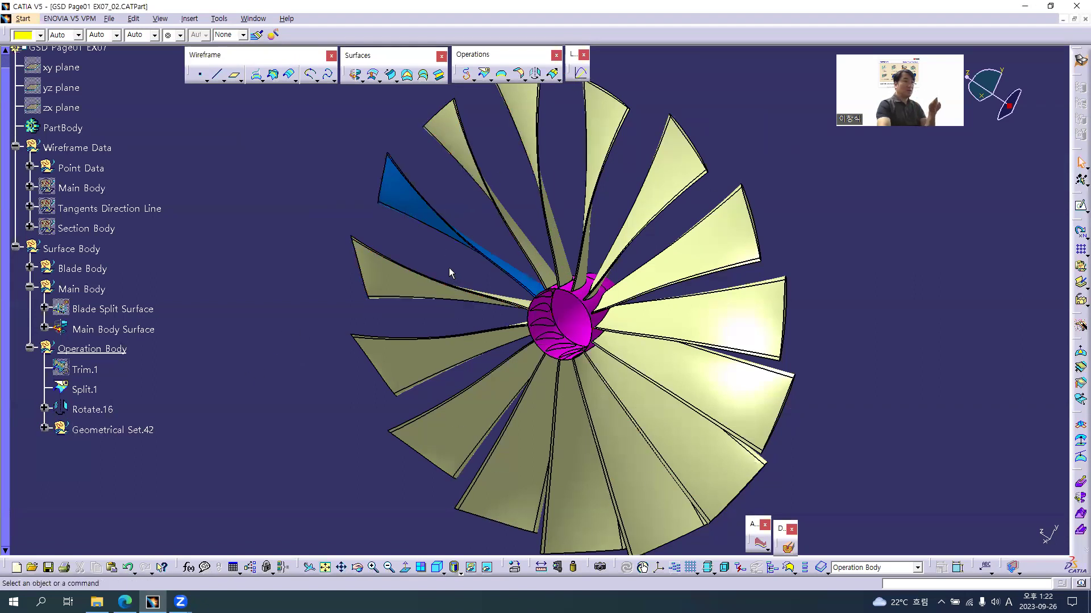
left_click(438, 291)
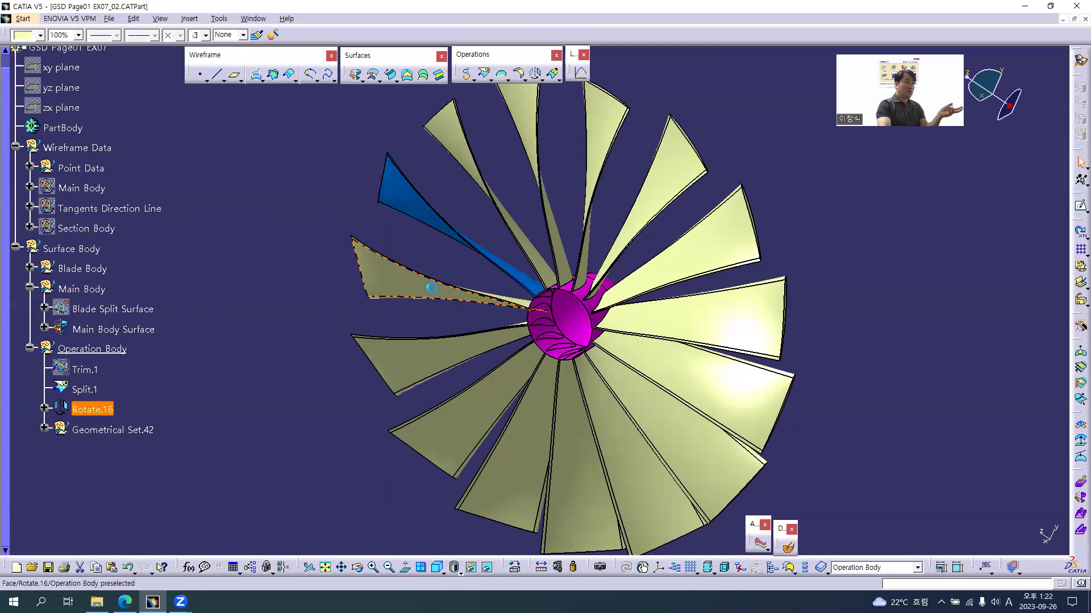
left_click(432, 214)
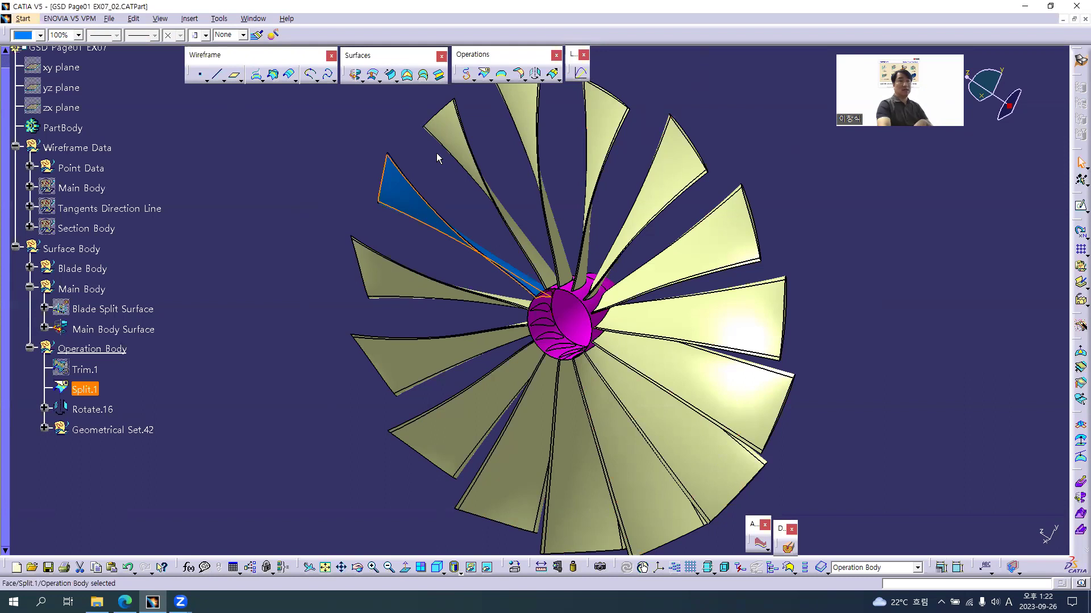
left_click(286, 246)
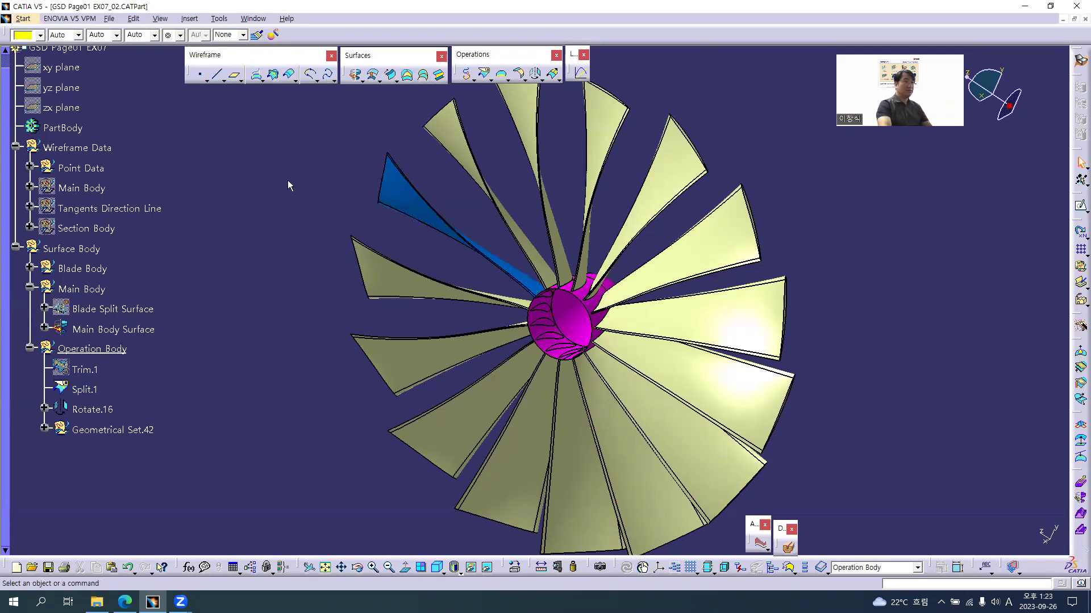
Set up a Standard-mode Trim between the Main Body Surface and the blue blade Split.1.
left_click(490, 80)
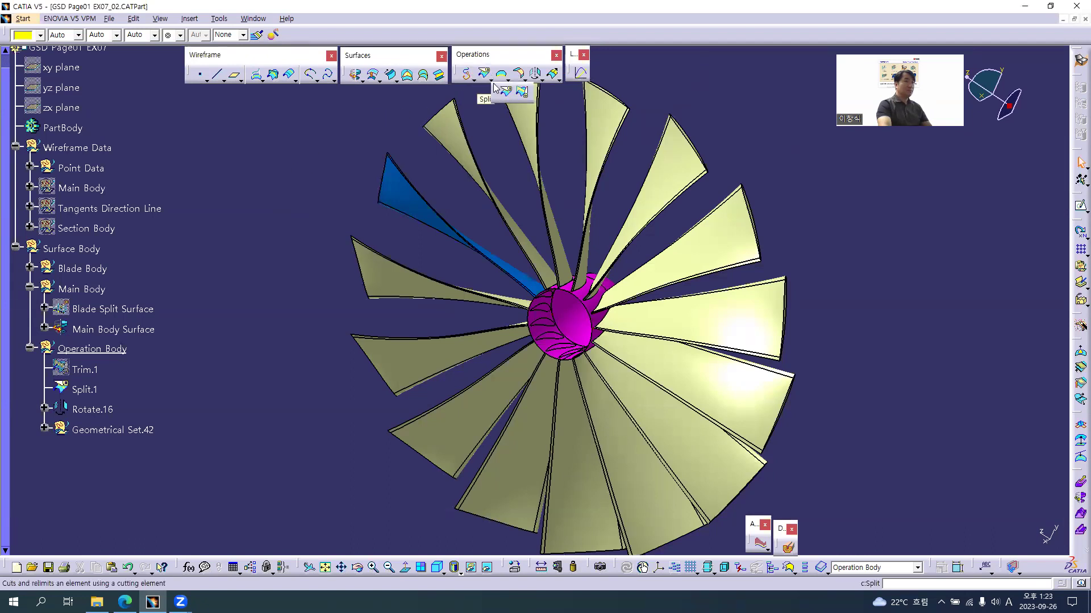
left_click(523, 91)
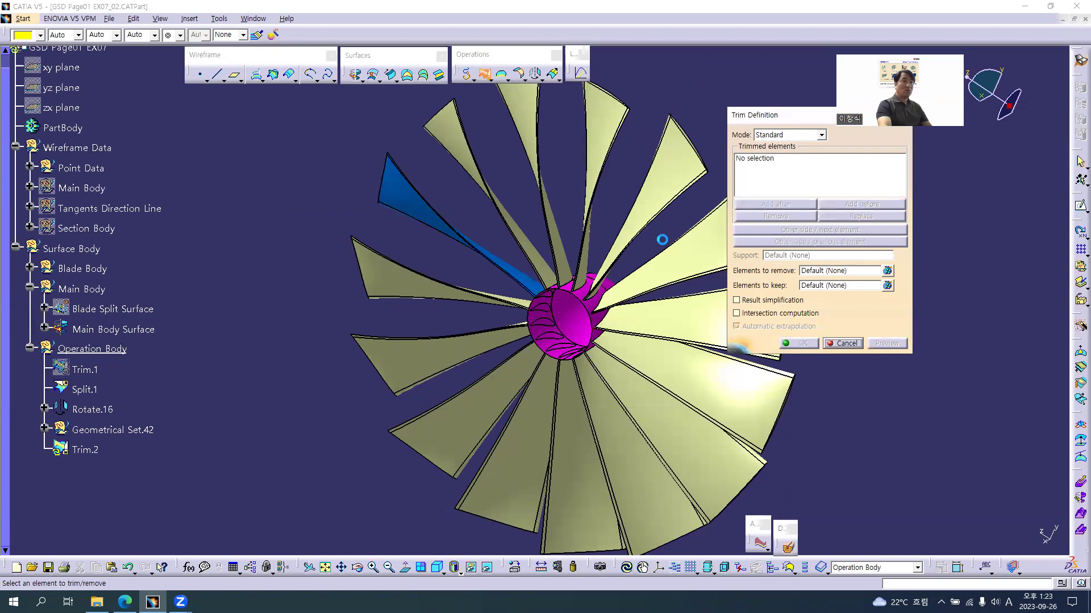
left_click(579, 322)
middle_click_drag(580, 322, 580, 264, "ctrl")
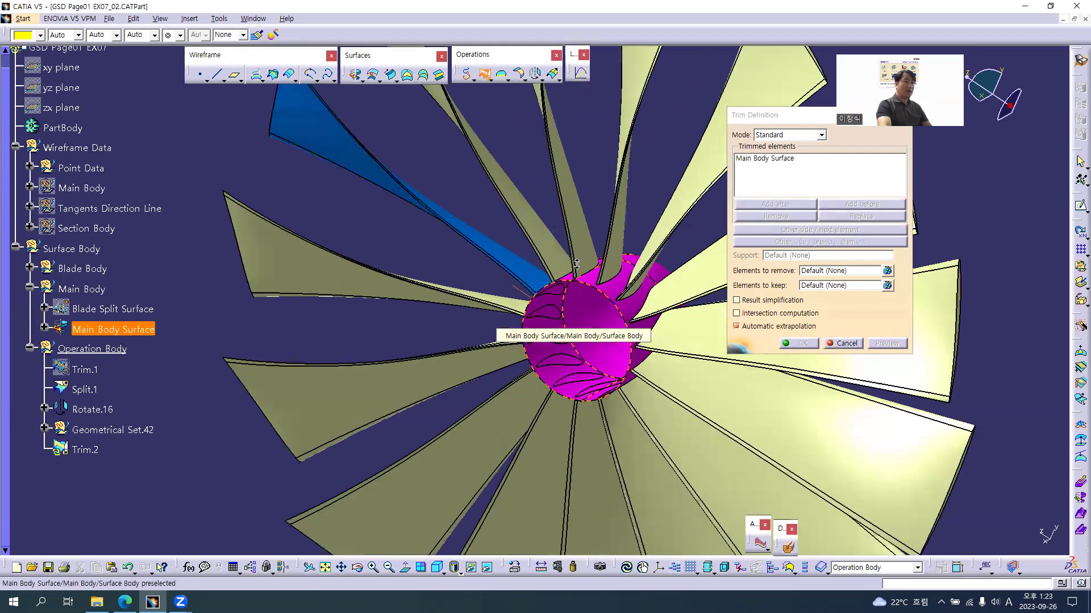
left_click(520, 267)
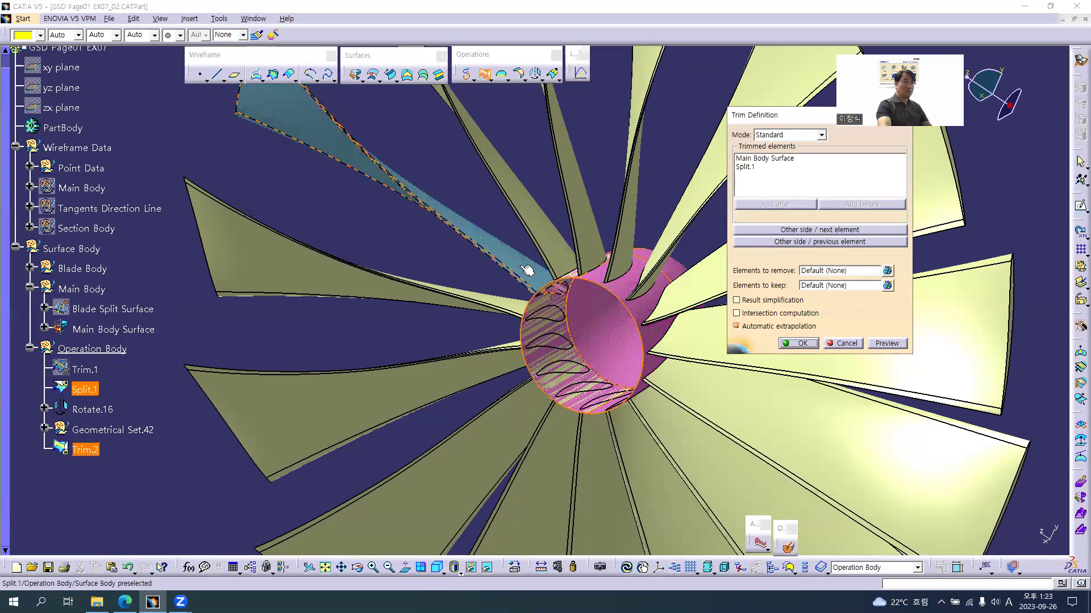
middle_click_drag(559, 322, 549, 199, "ctrl")
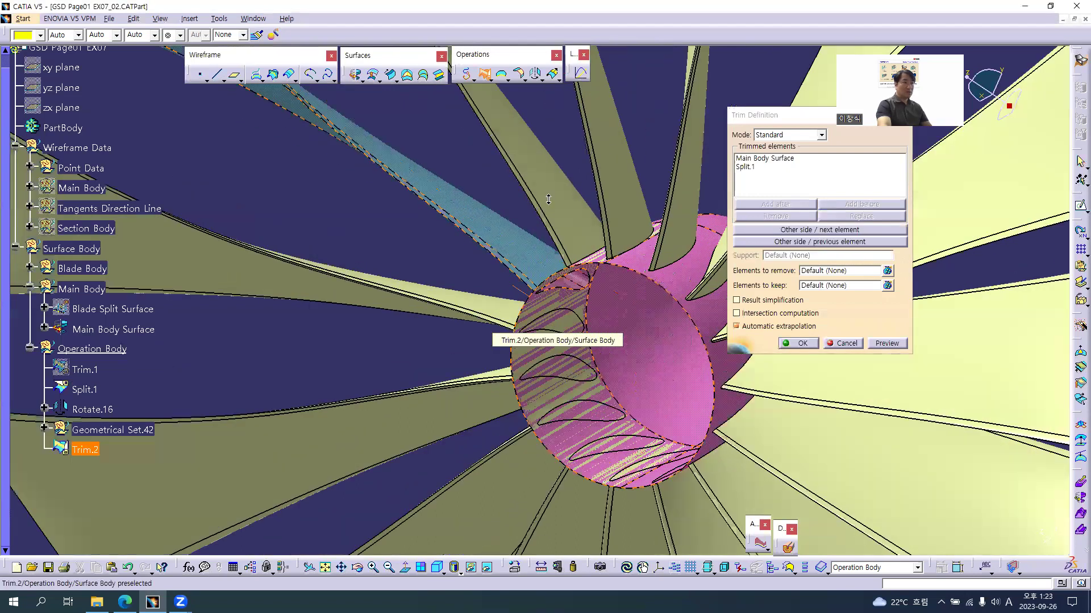
middle_click_drag(660, 264, 590, 374, "ctrl")
Add the rotated blades Rotate.16 to Rotate.29 around the hub to the trimmed elements and complete the trim.
left_click(359, 289)
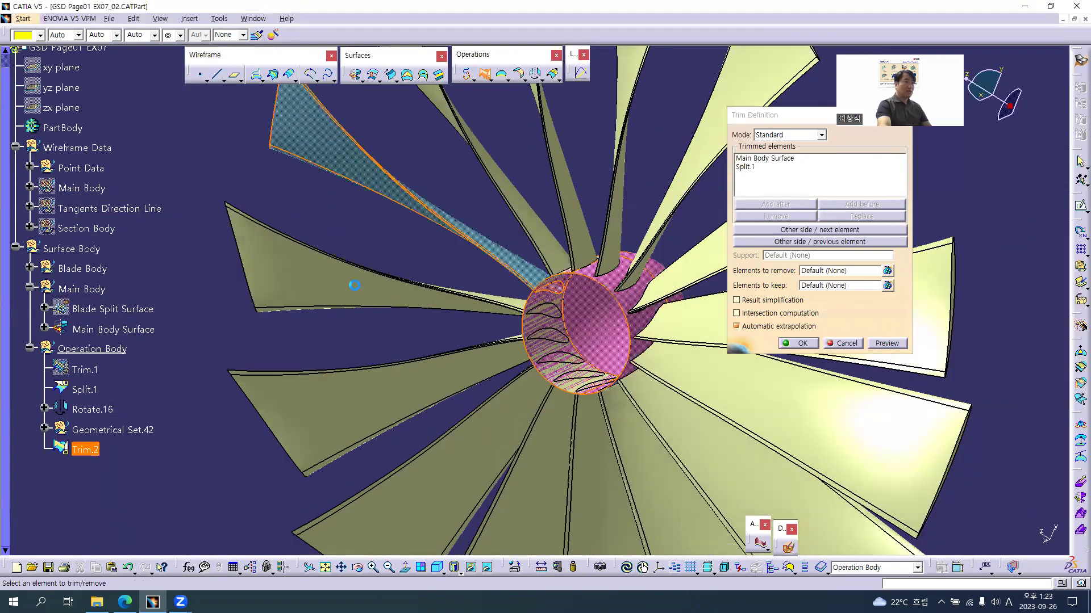
left_click(394, 406)
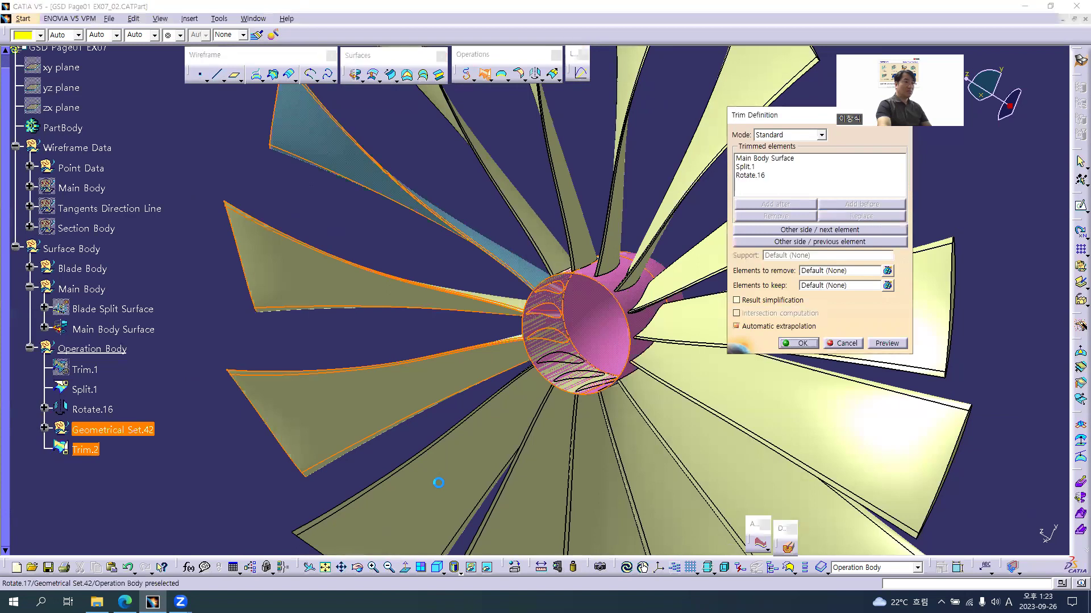
left_click(551, 507)
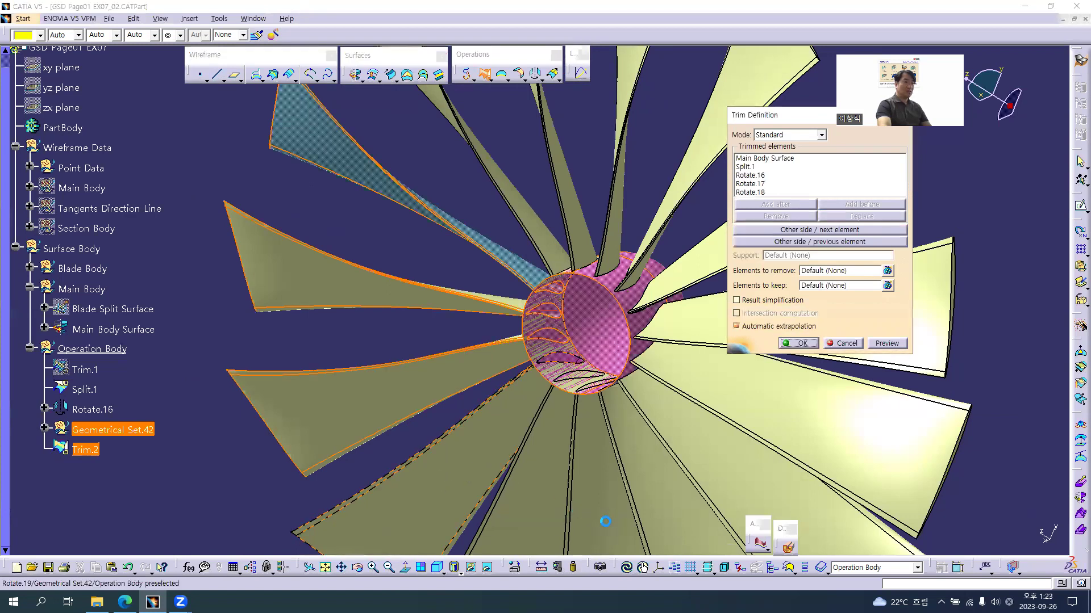
left_click(638, 521)
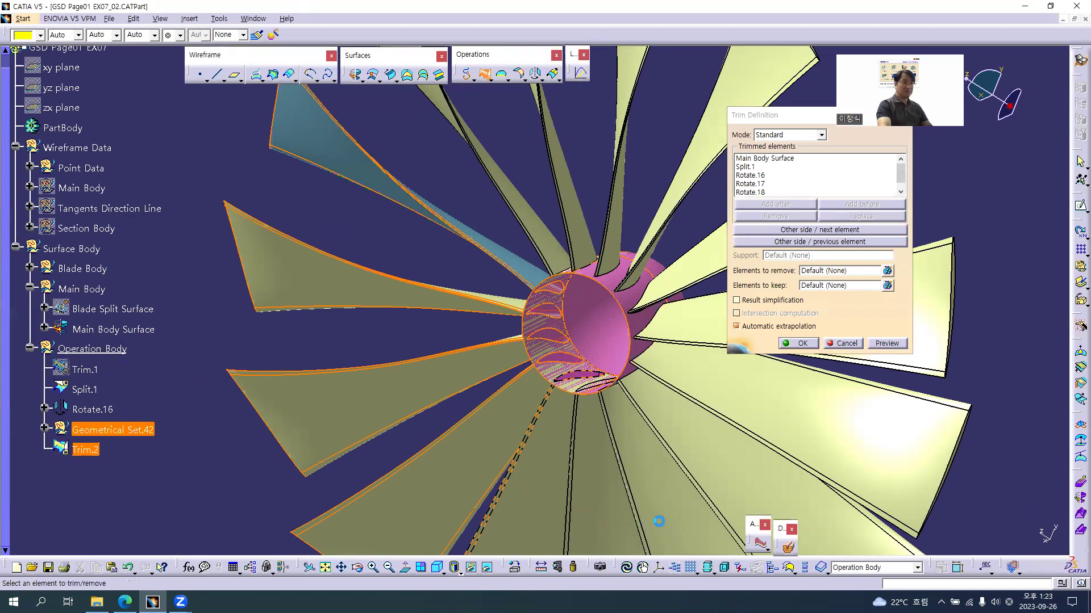
left_click(778, 490)
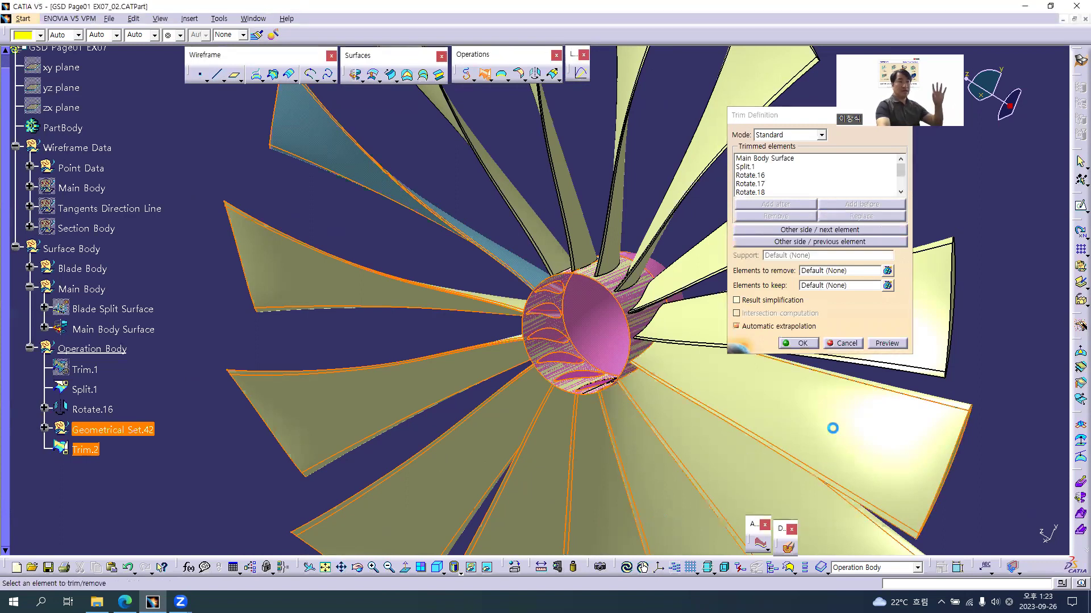
left_click(705, 319)
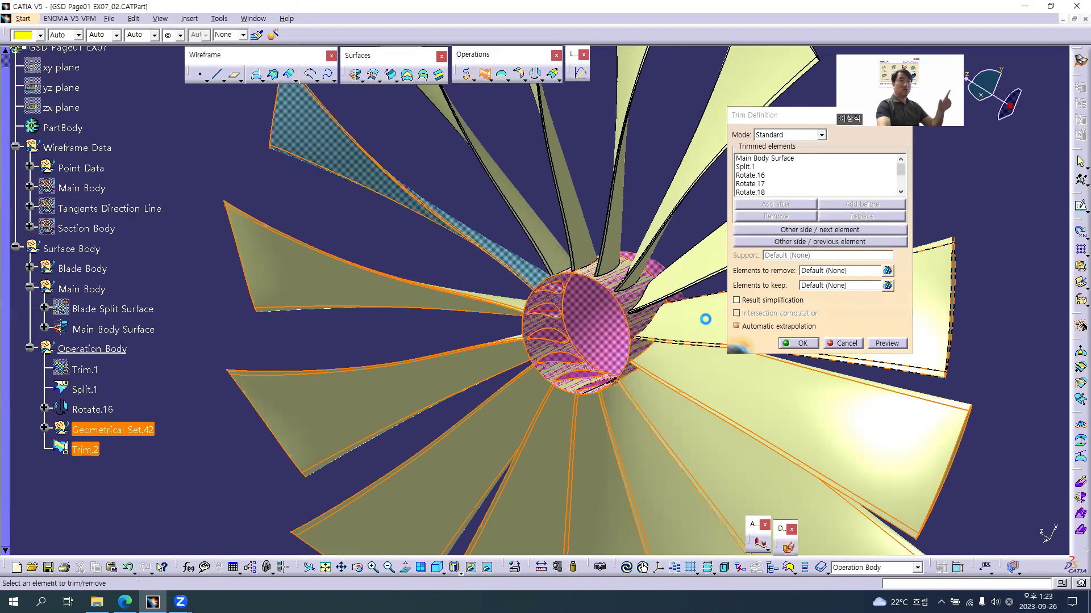
left_click(711, 264)
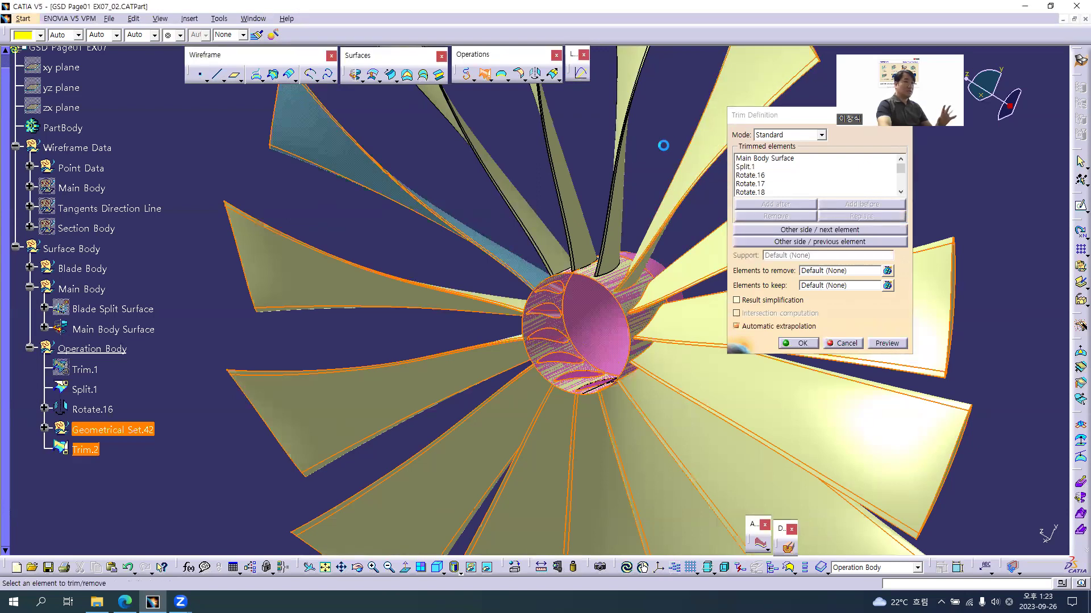
middle_click_drag(512, 307, 654, 157)
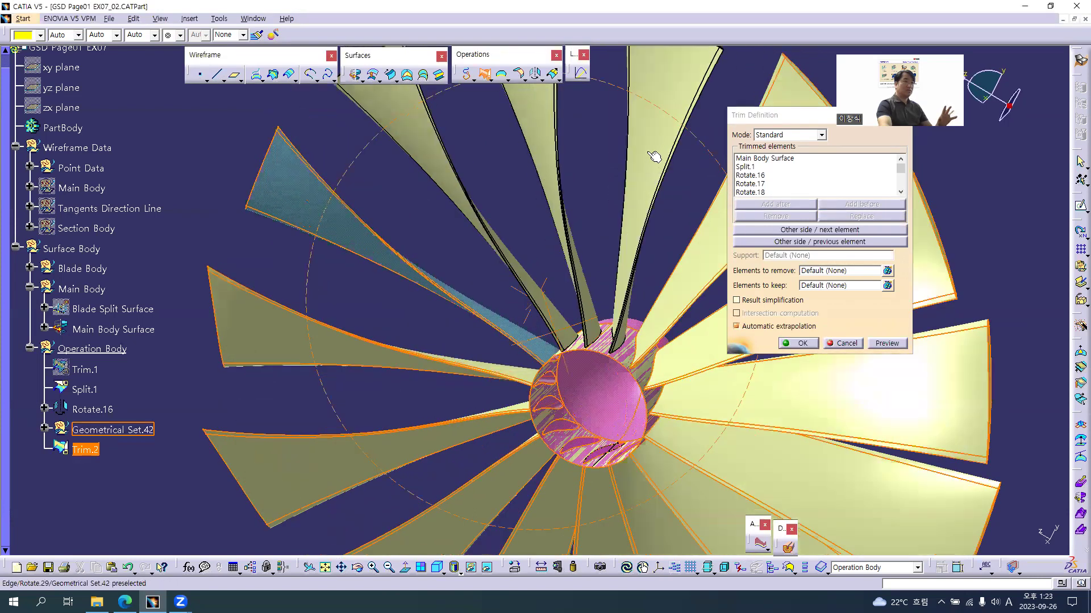
left_click(652, 149)
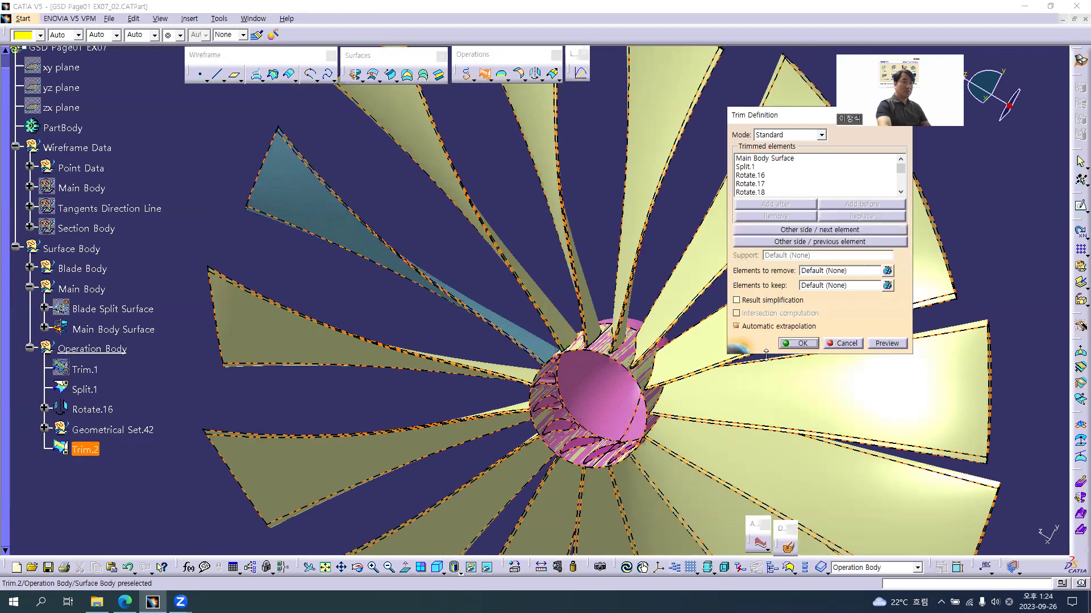
left_click_drag(765, 355, 767, 498)
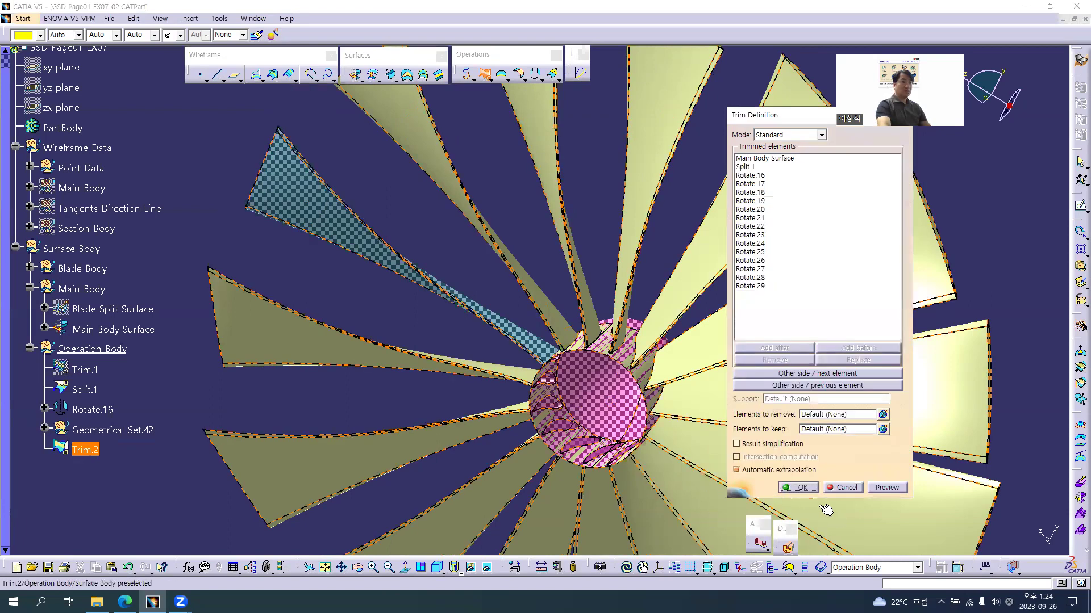
left_click(811, 489)
Rename the trim feature Trim.2 as Final Blade Surface.
left_click(86, 449)
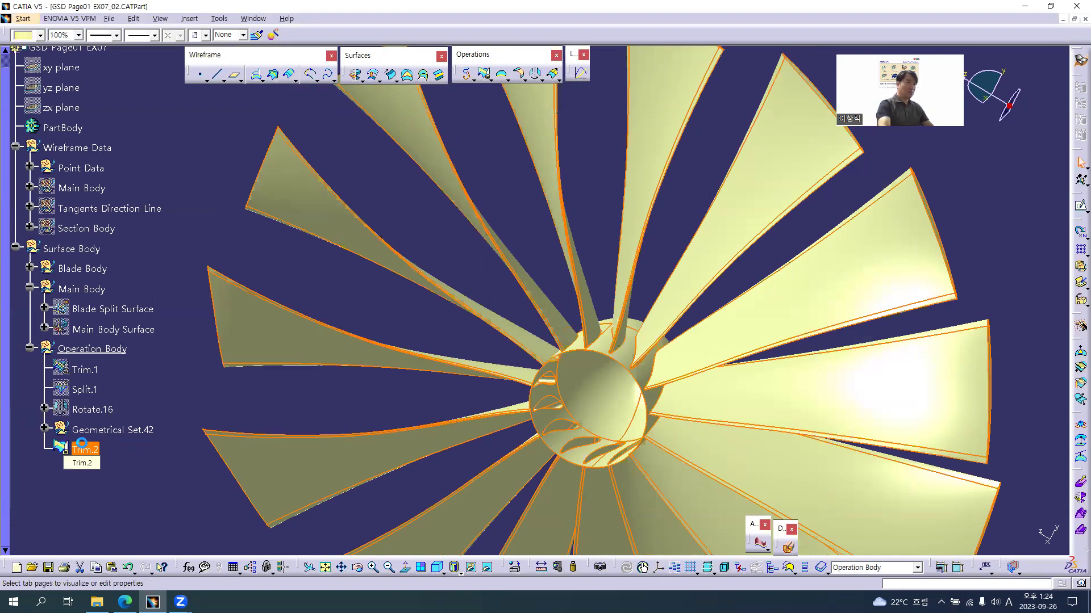
key("alt+Return")
type("Final Blade")
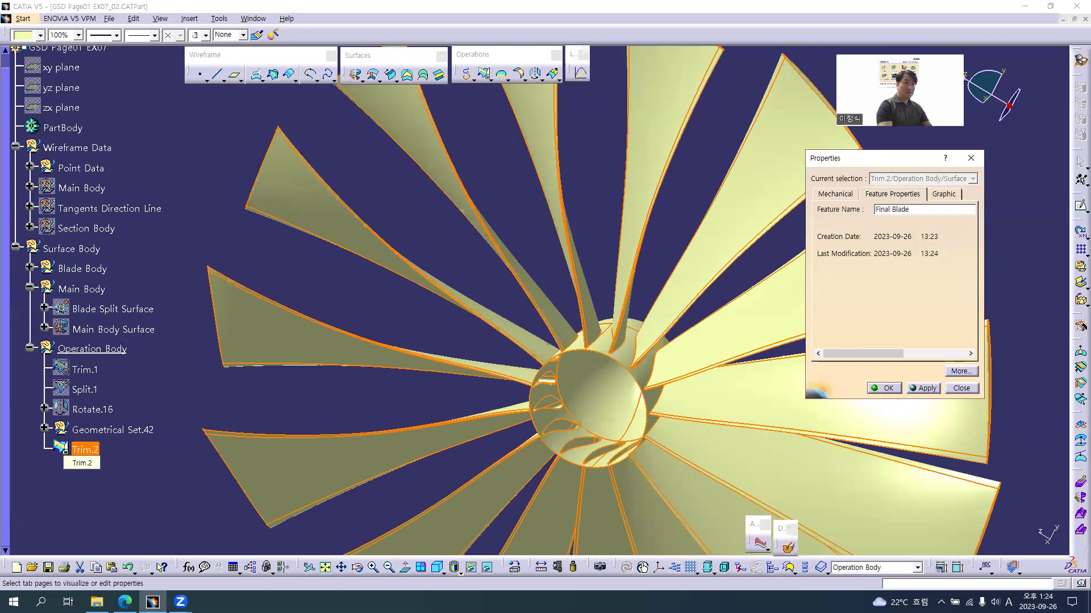
type("Surface")
key("Return")
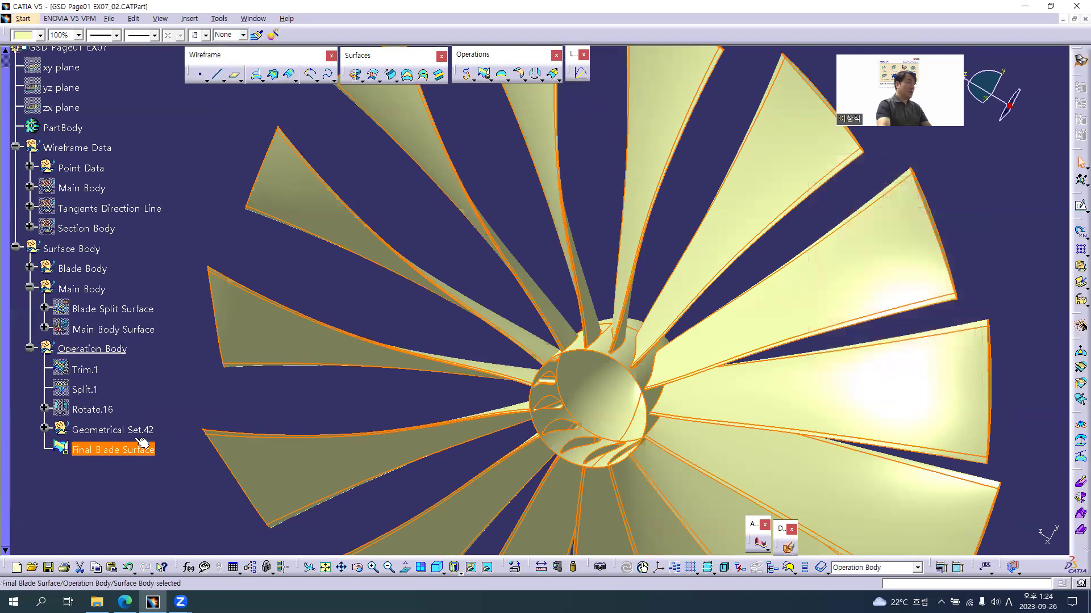
Colour the Final Blade Surface blue.
left_click(40, 35)
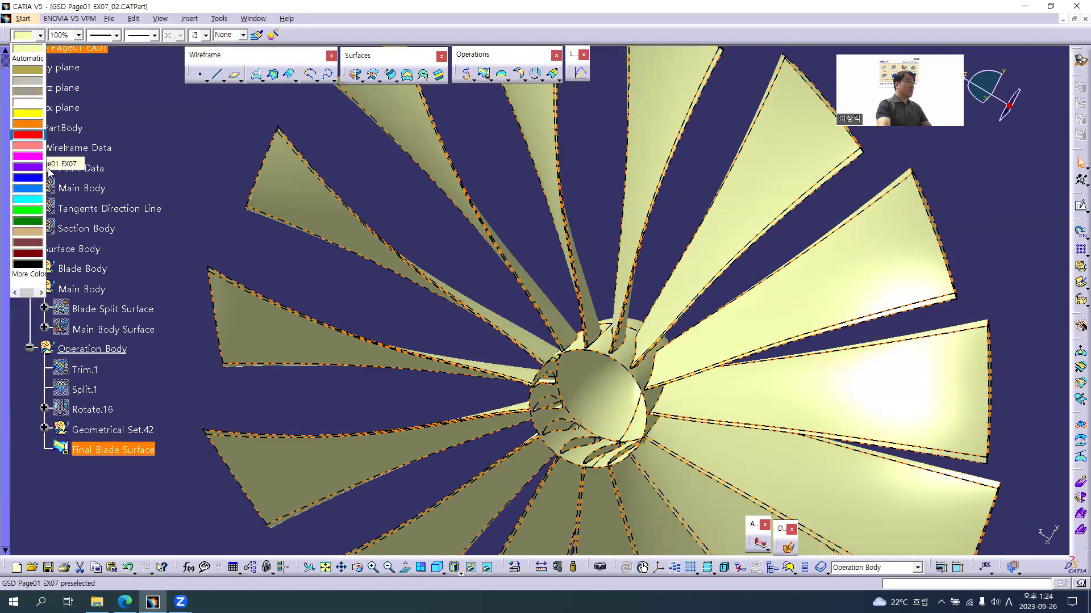
left_click(27, 189)
left_click(608, 304)
middle_click_drag(612, 330, 615, 307)
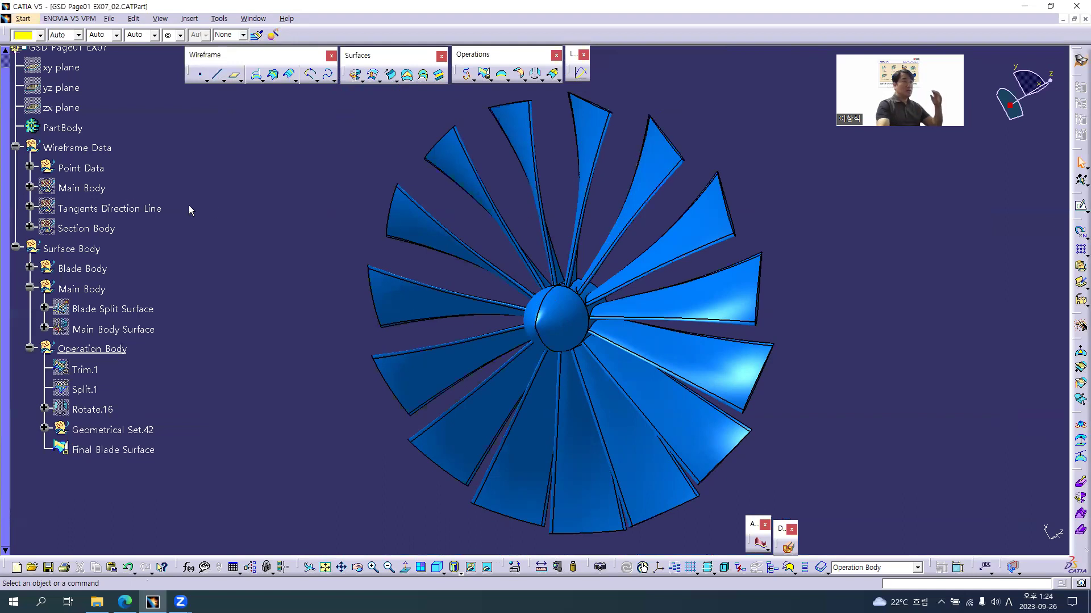
left_click(30, 168)
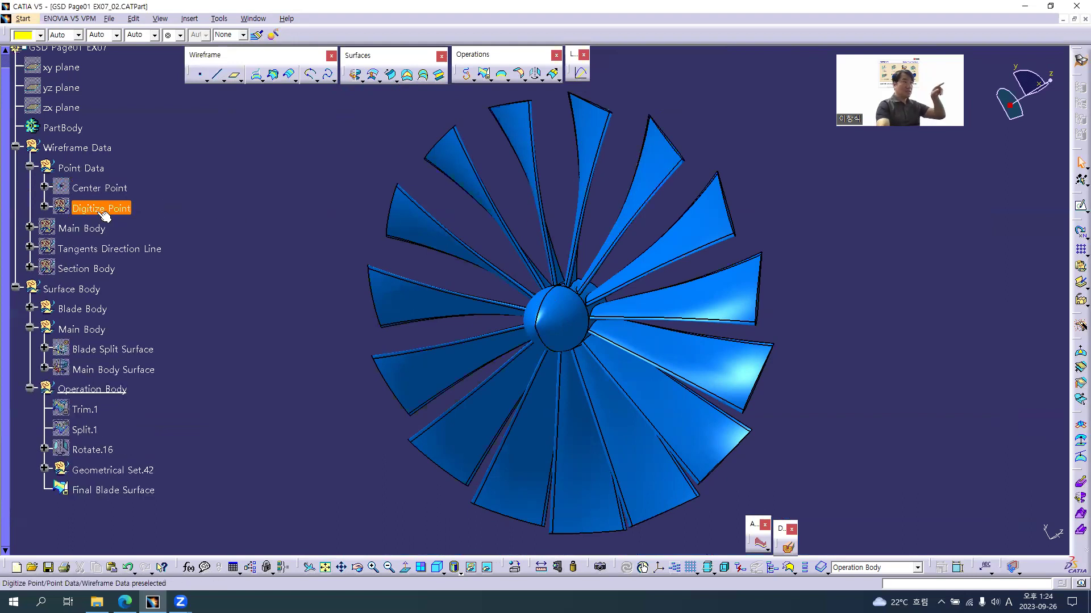
left_click(30, 167)
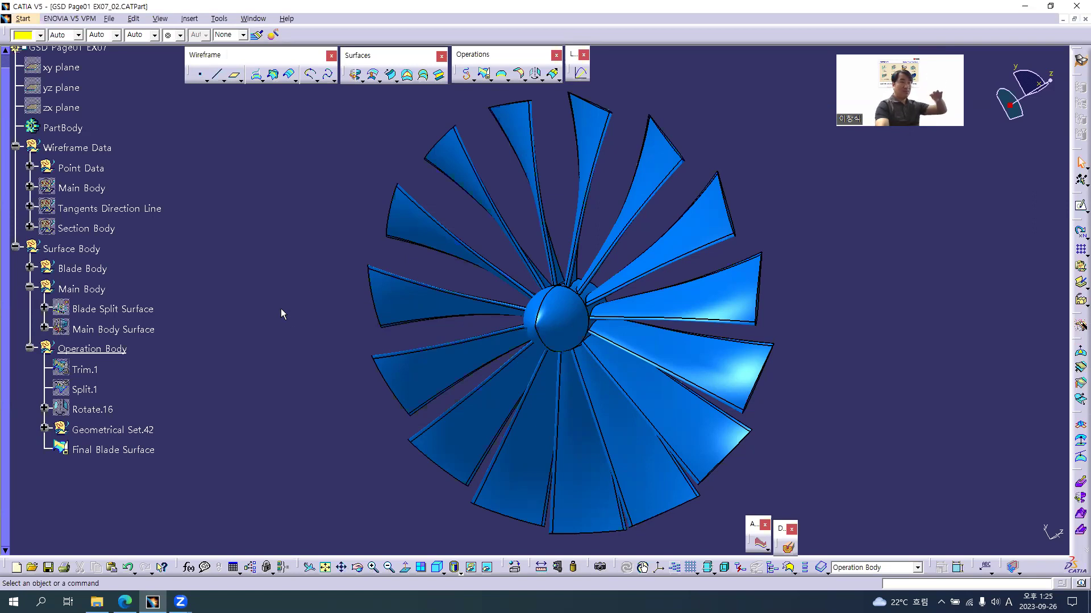
left_click(540, 341)
mouse_move(540, 341)
middle_mouse_down()
mouse_move(511, 348)
mouse_move(526, 351)
middle_mouse_up()
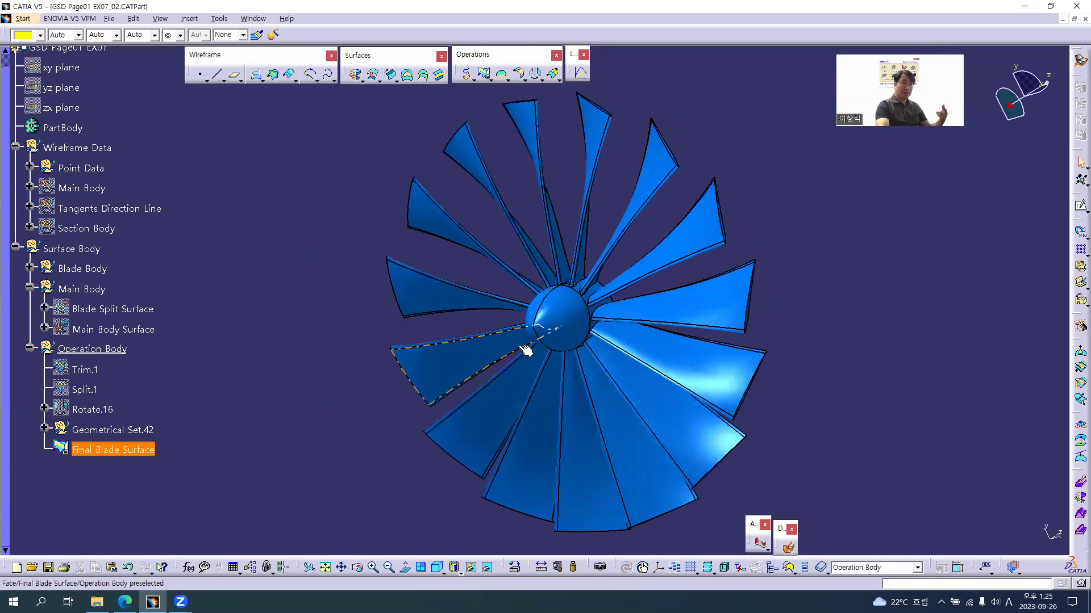
Switch to Part Design and convert the Final Blade Surface into a solid in the PartBody with Close Surface.
left_click(354, 331)
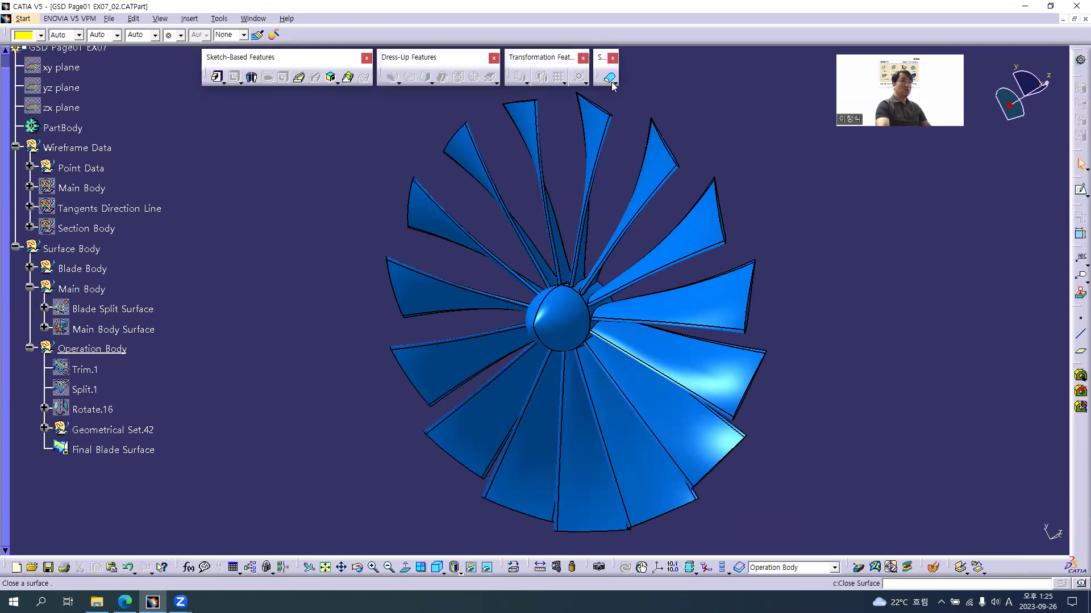
left_click(608, 78)
left_click(629, 325)
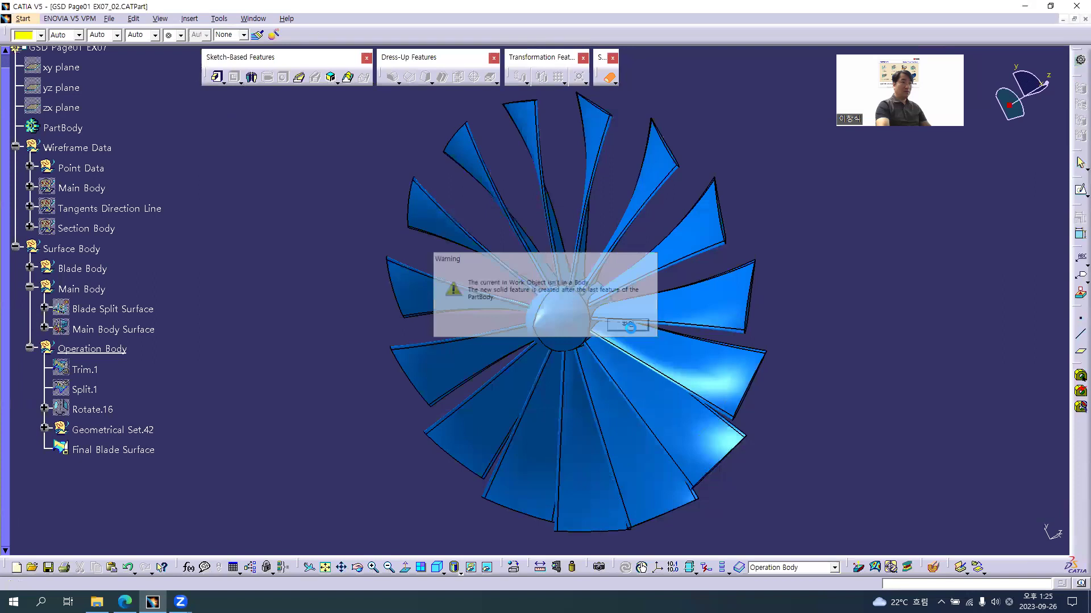
left_click(757, 286)
left_click(797, 224)
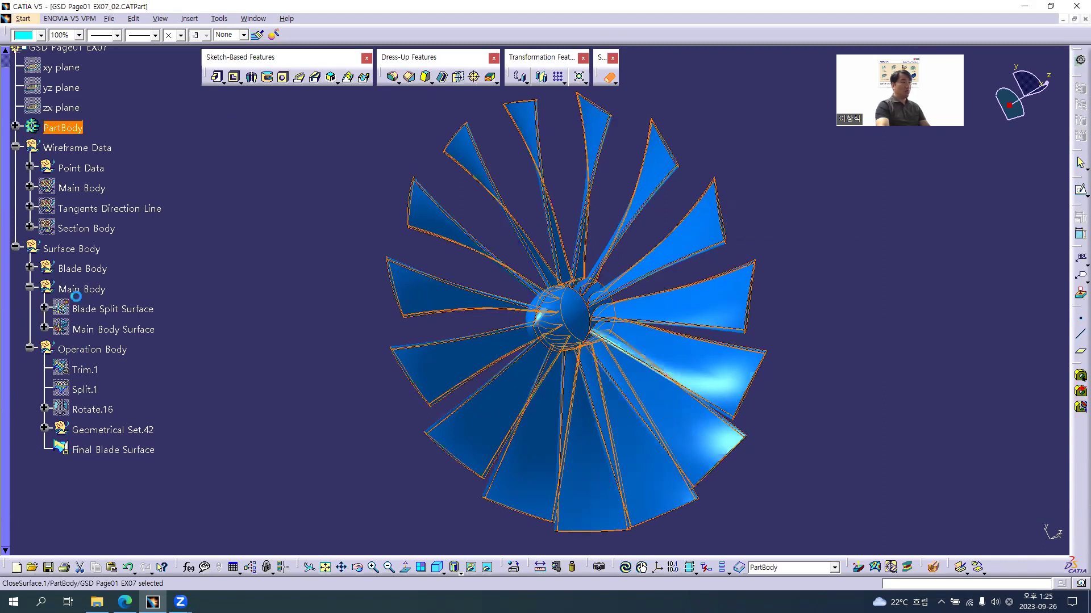
Hide the Surface Body set, expand the PartBody, and collapse the Surface Body and Wireframe Data sets.
right_click(75, 253)
left_click(100, 275)
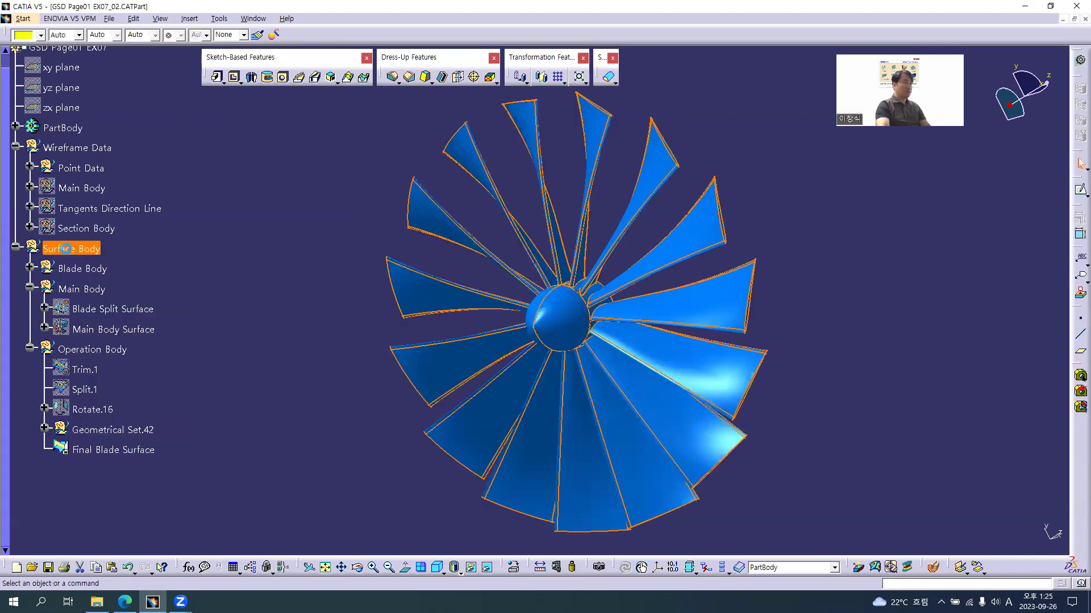
left_click(13, 126)
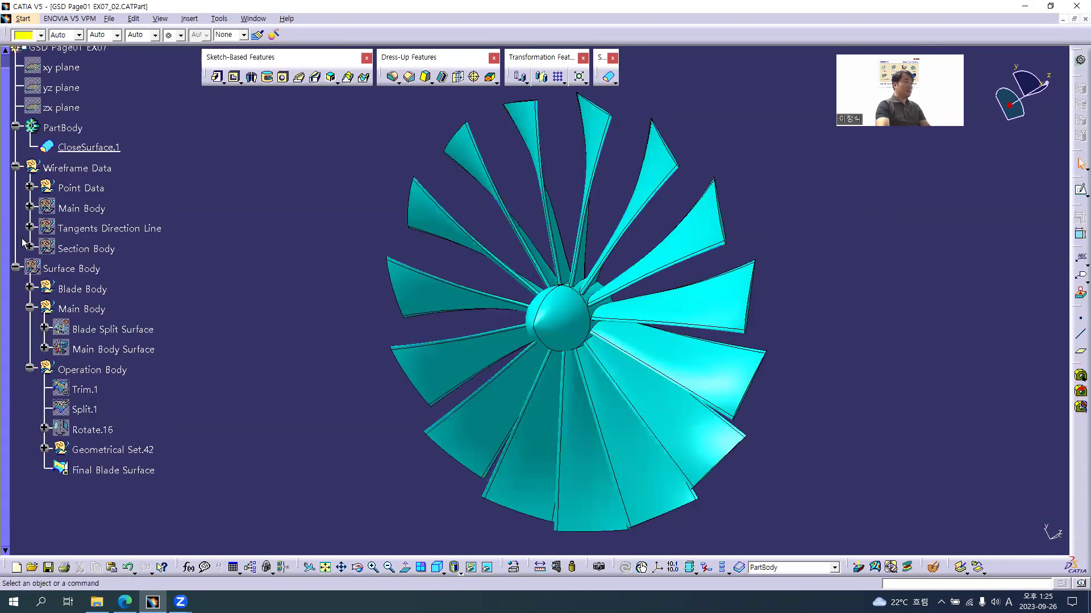
left_click(12, 266)
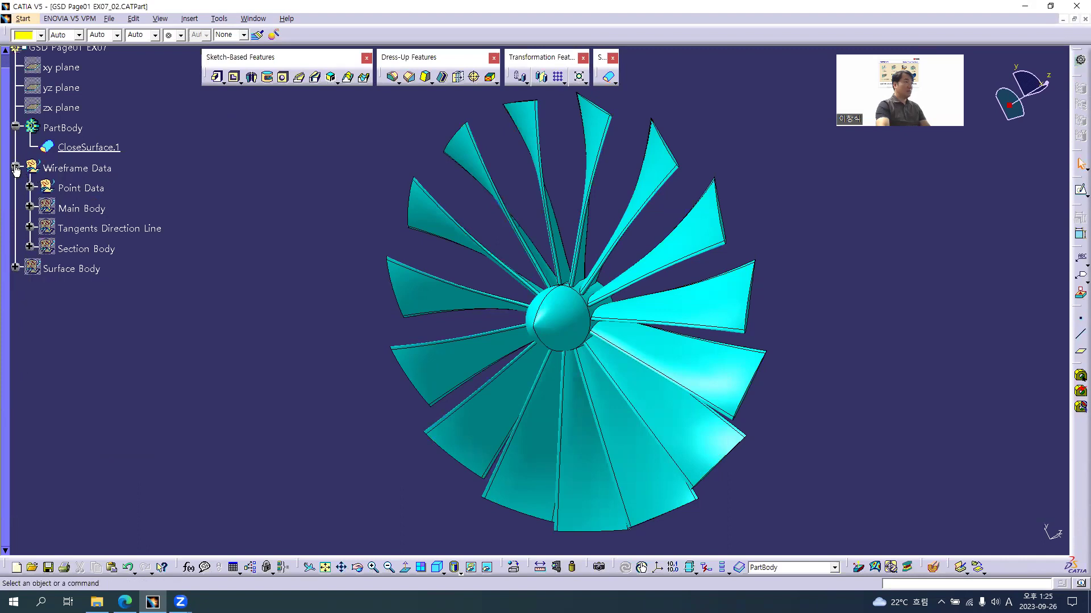
left_click(16, 167)
Colour the PartBody solid blue and view the fan from both sides.
left_click(63, 128)
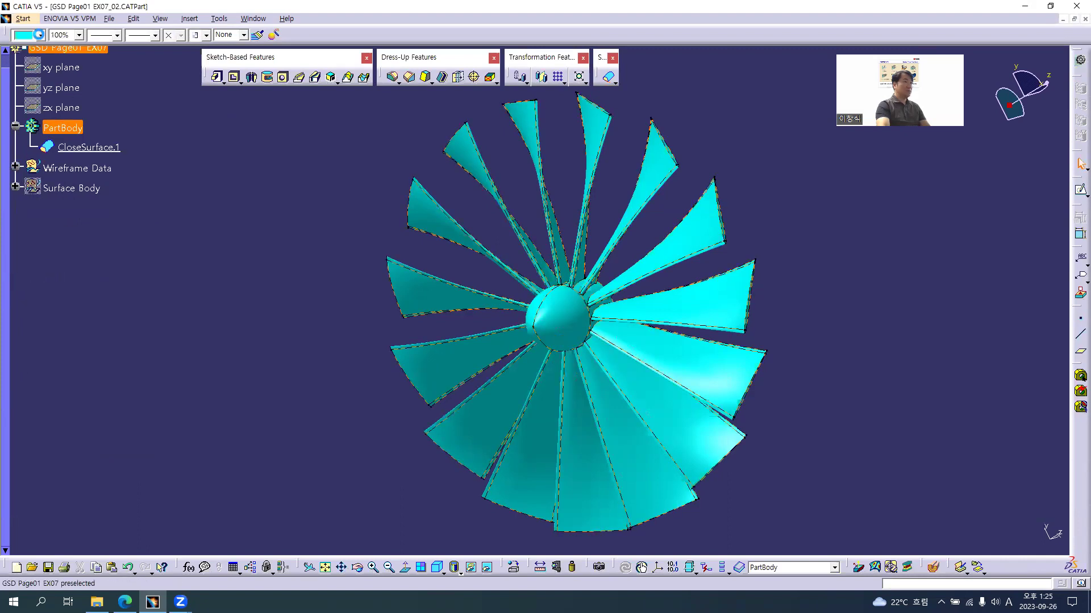
left_click(41, 35)
left_click(38, 193)
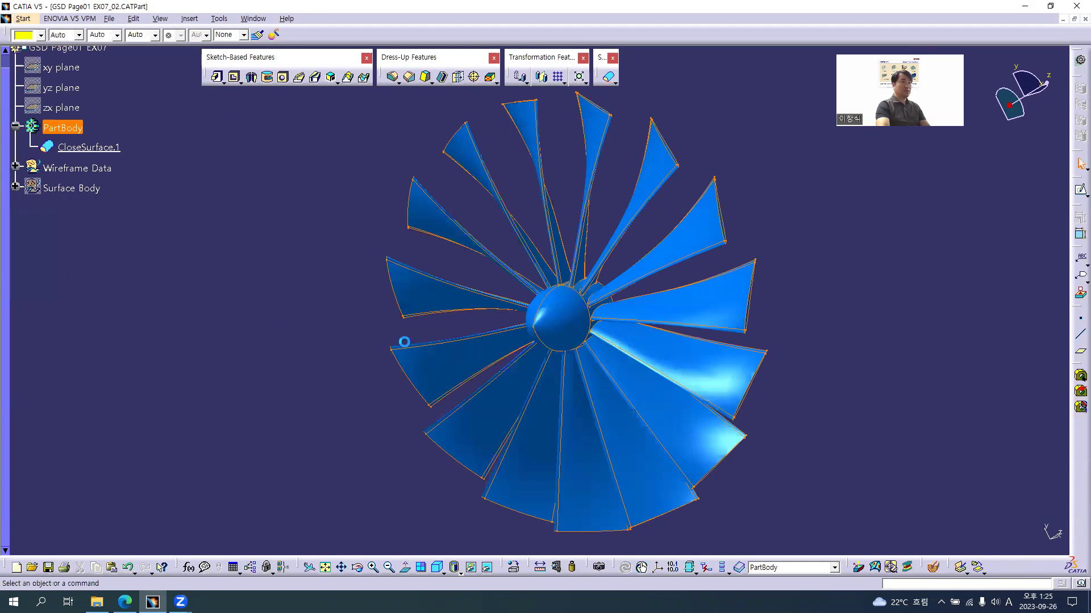
middle_click_drag(752, 334, 252, 309)
middle_click_drag(601, 348, 462, 348)
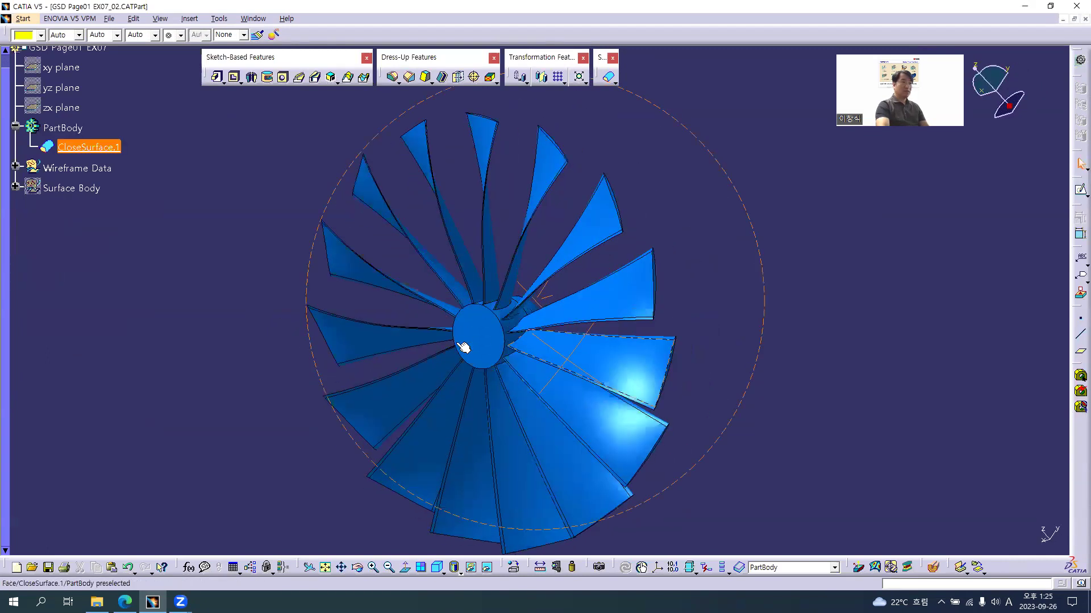
middle_click_drag(550, 341, 497, 282)
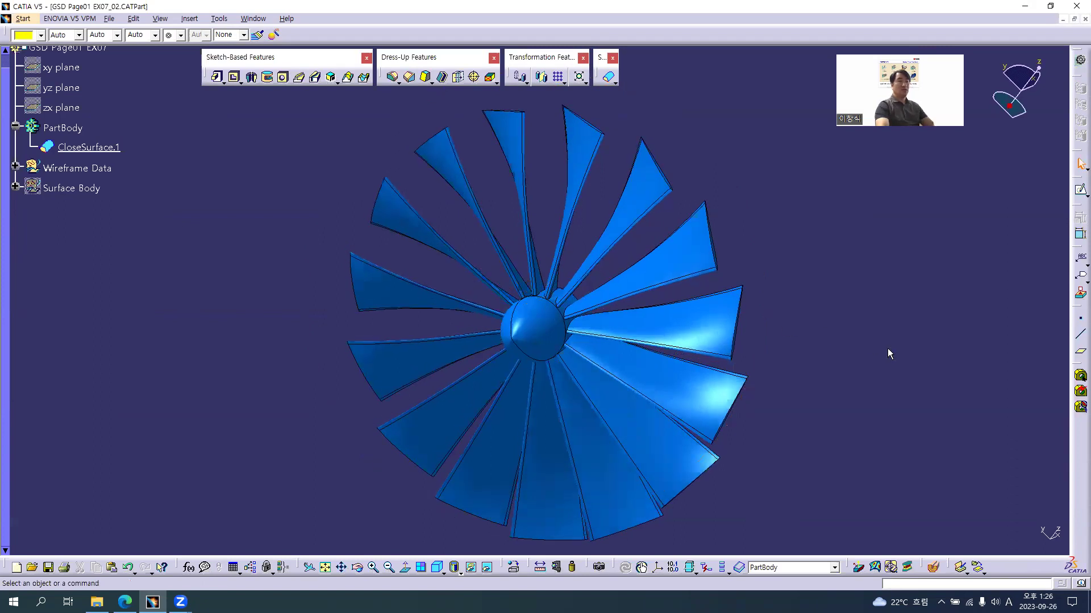